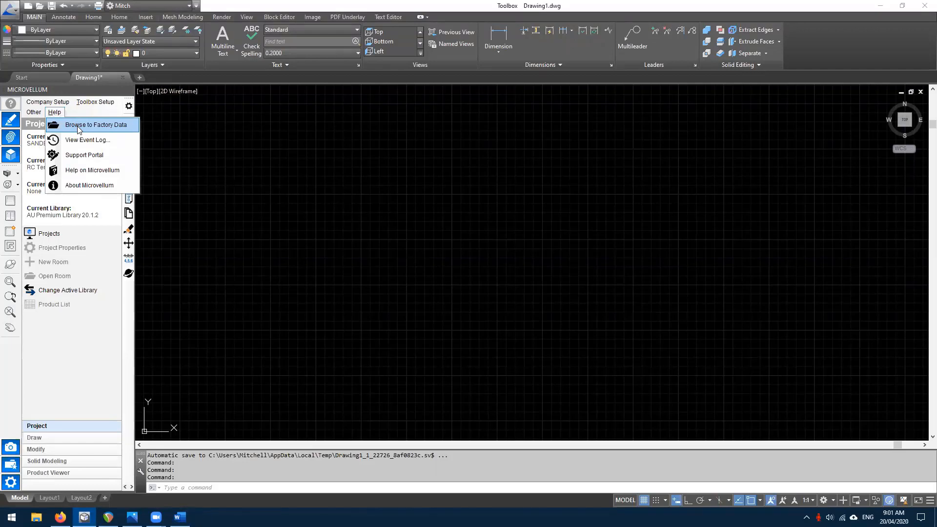
- Locate Template A3-A4.dwt in the factory data's Drawing Templates folder, then close File Explorer
click(77, 126)
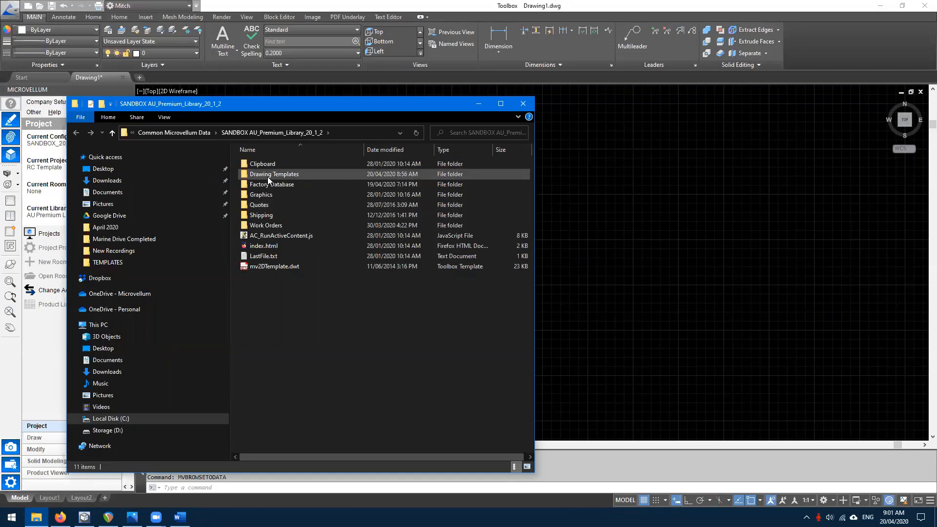
double_click(267, 175)
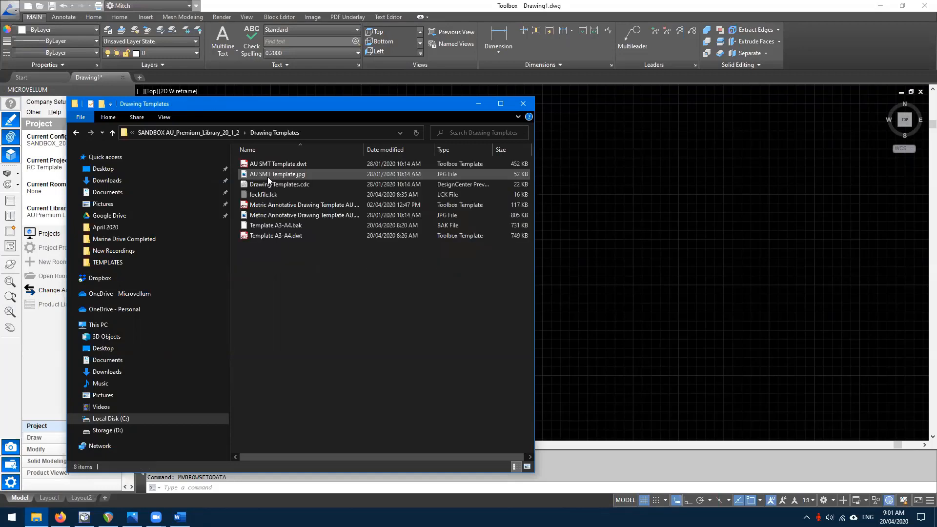
click(264, 236)
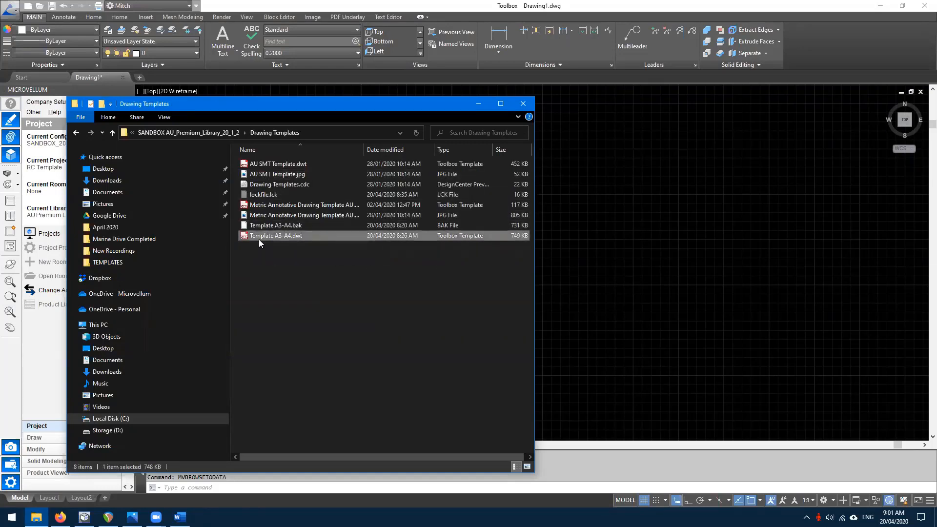
click(519, 106)
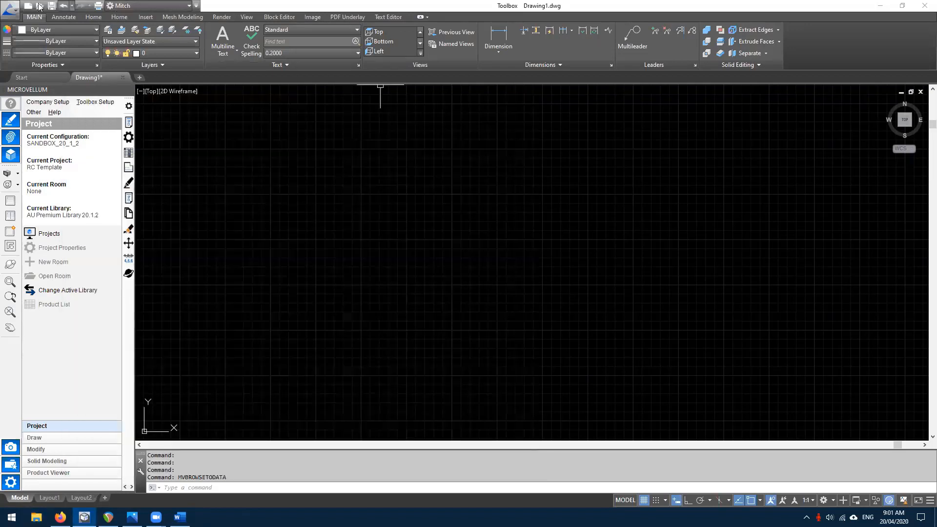
- Open Template A3-A4.dwt from AU20_1_2 > Drawing Templates, keeping the Drawing Template (*.dwt) file type
click(39, 8)
click(57, 19)
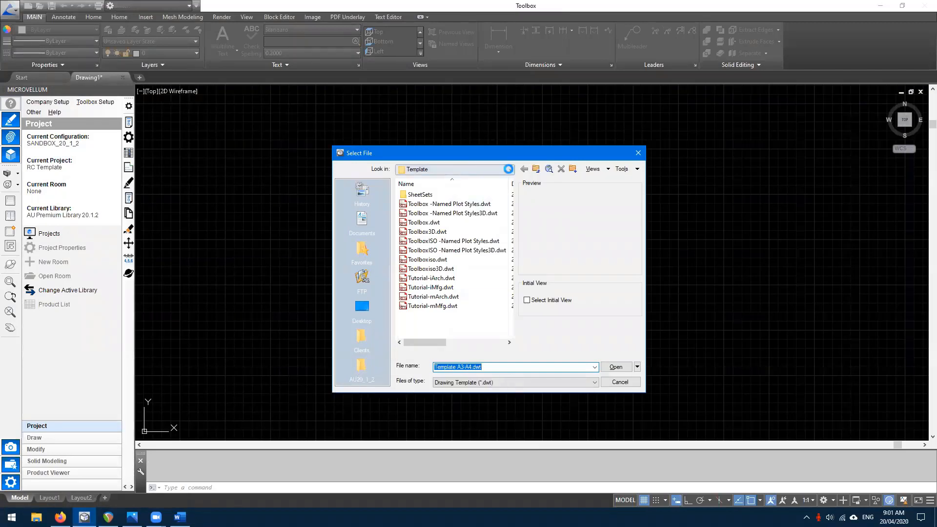
click(511, 170)
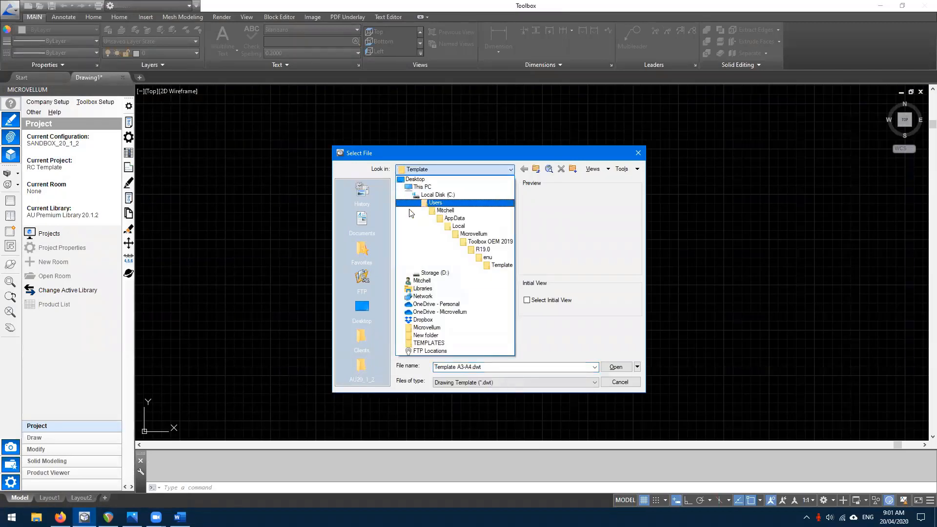
click(359, 372)
click(358, 372)
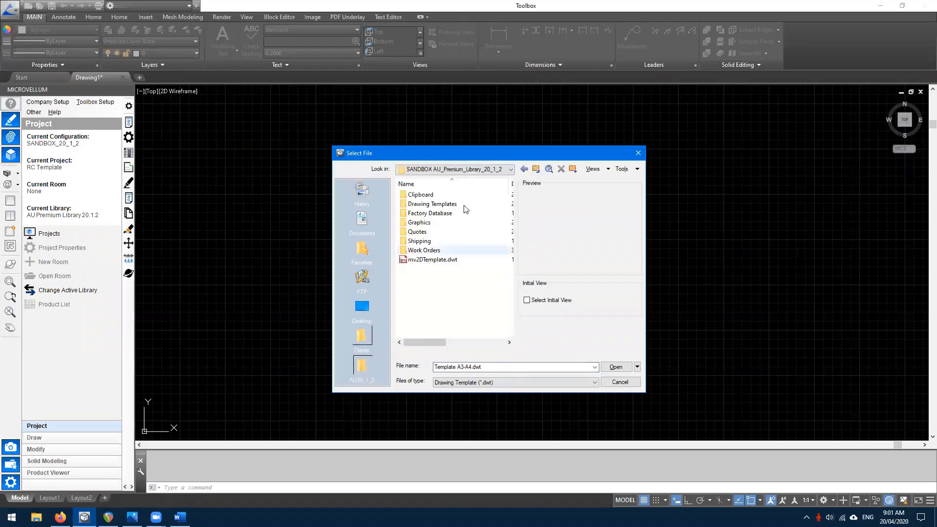
double_click(434, 203)
click(433, 215)
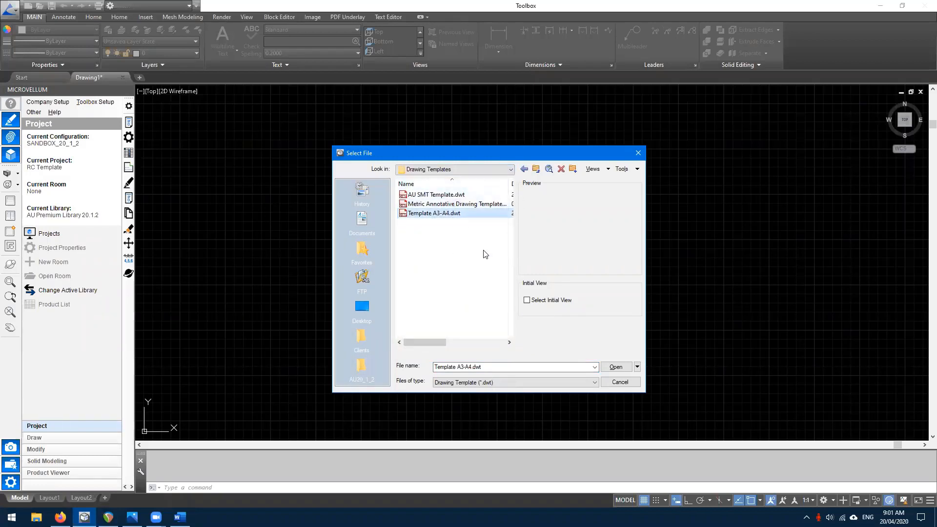
click(461, 382)
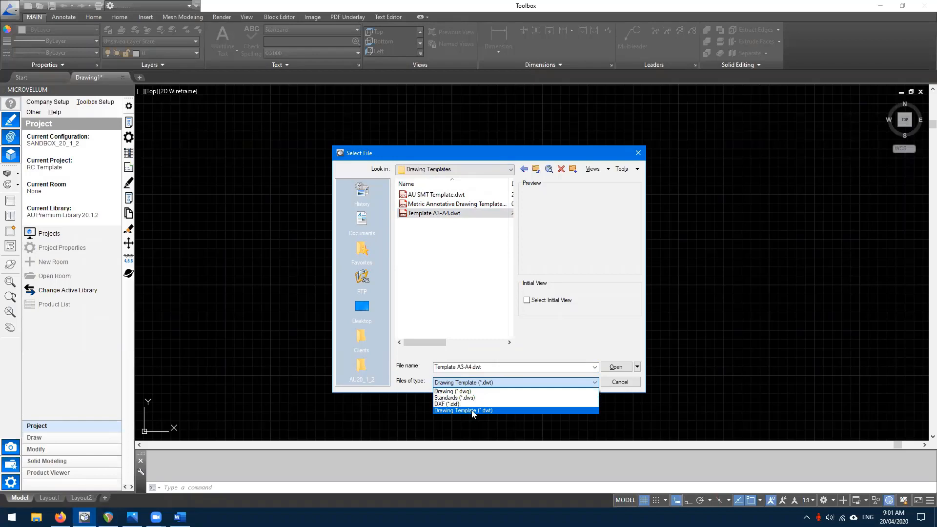
click(472, 412)
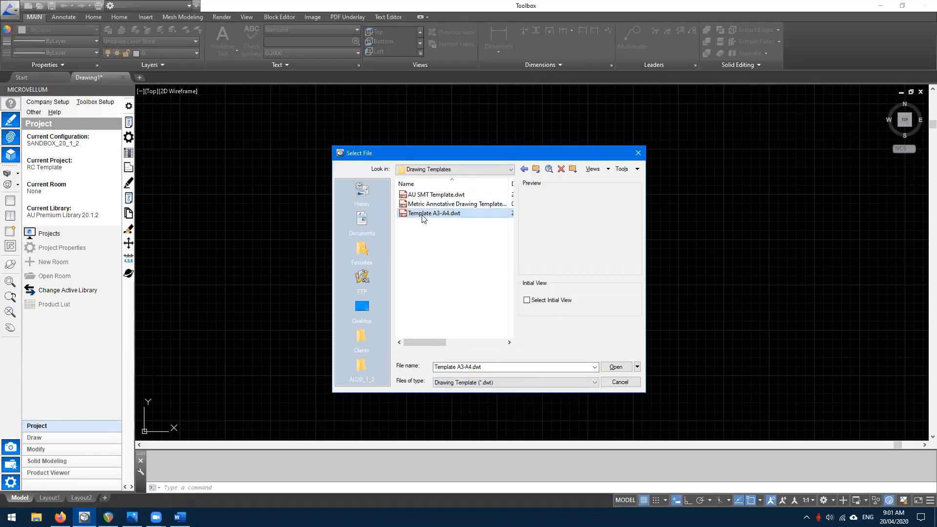
double_click(423, 214)
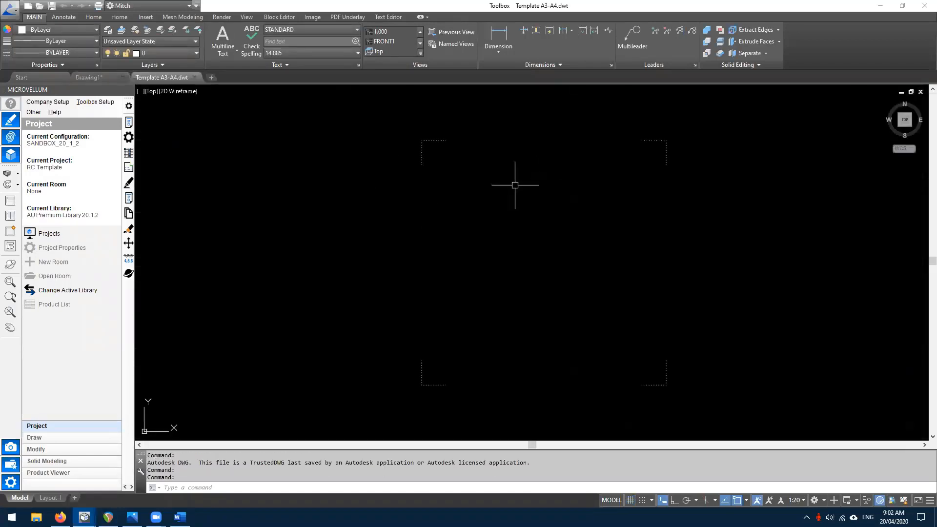
scroll(457, 200, down, 2)
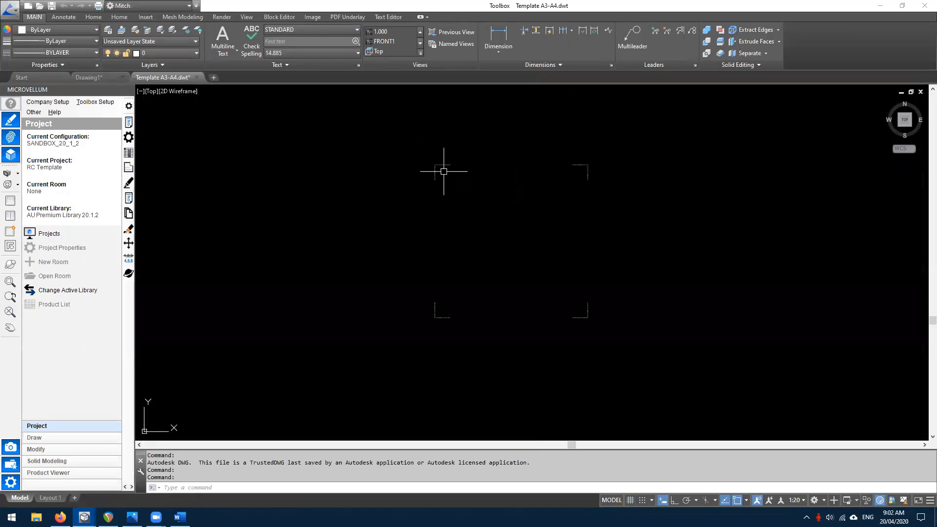
middle_drag(418, 163, 356, 178)
click(323, 144)
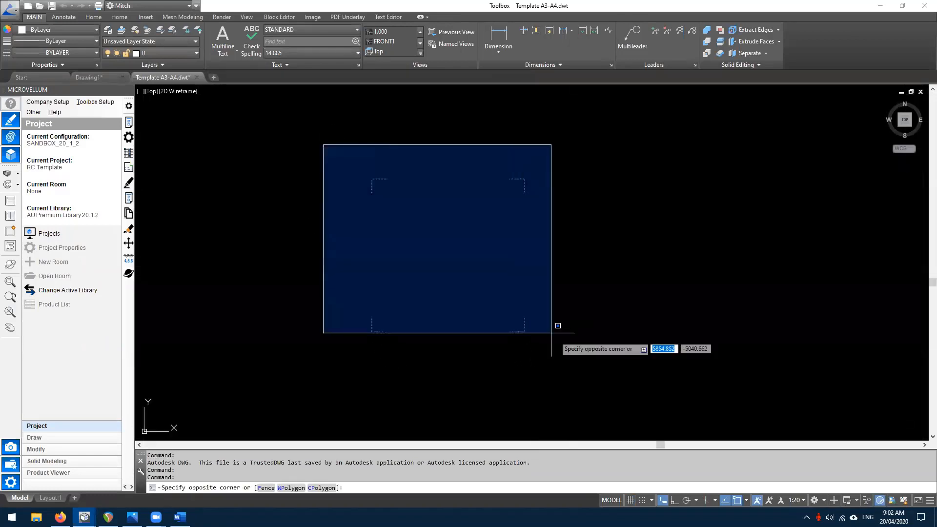
click(551, 333)
key(Escape)
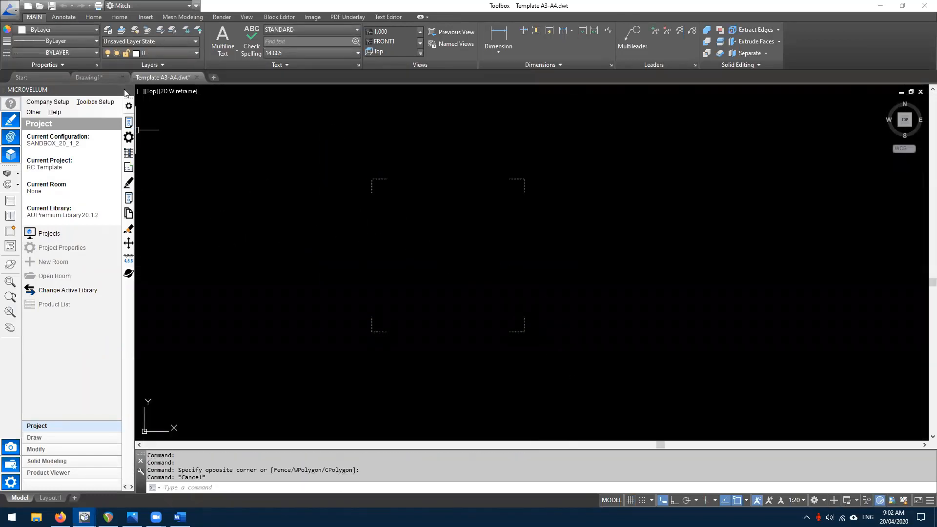
click(310, 142)
click(616, 394)
key(Escape)
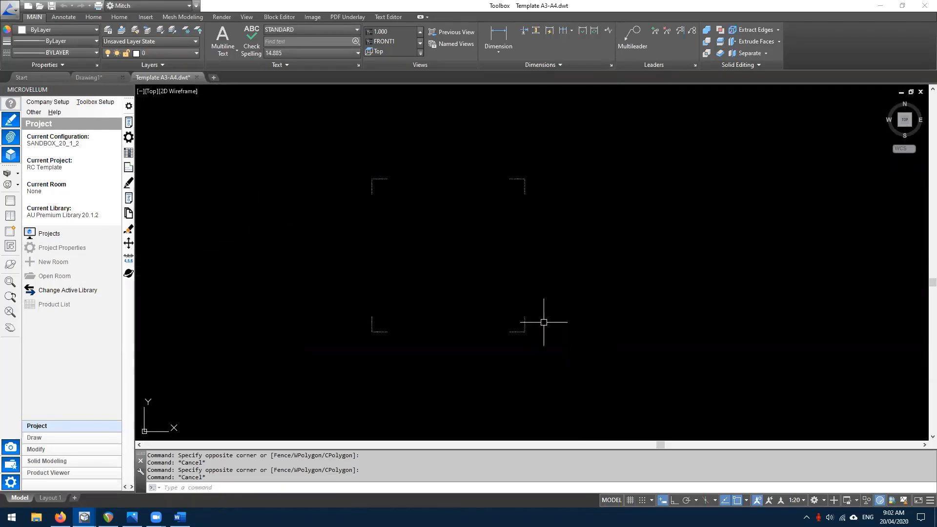
middle_drag(432, 232, 412, 230)
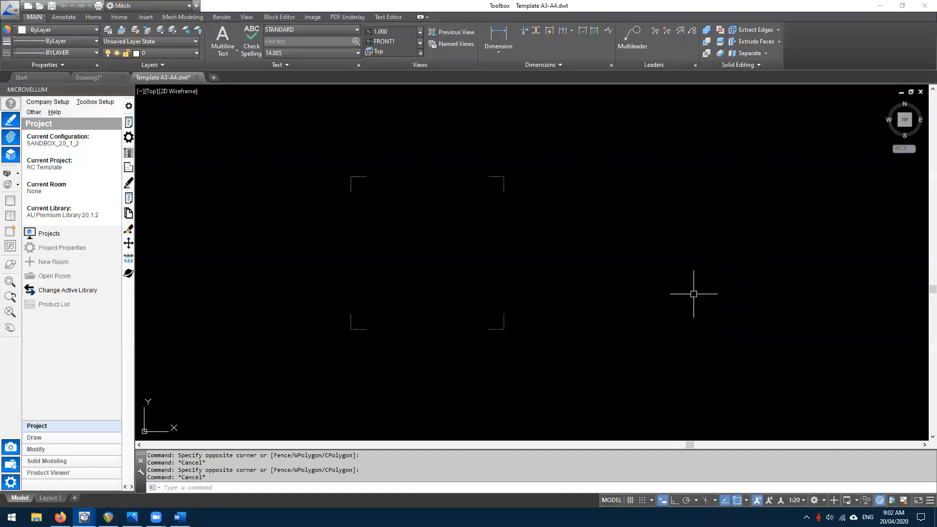
click(589, 179)
key(Escape)
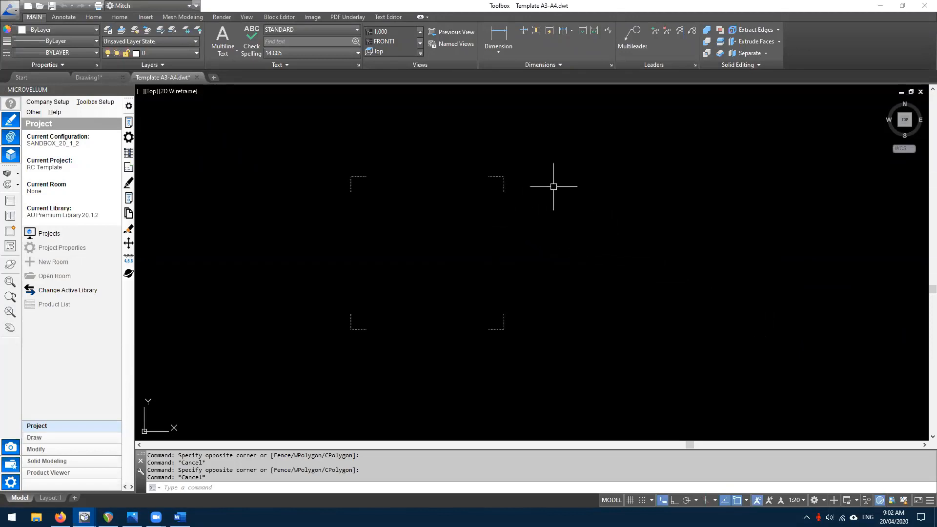
click(557, 172)
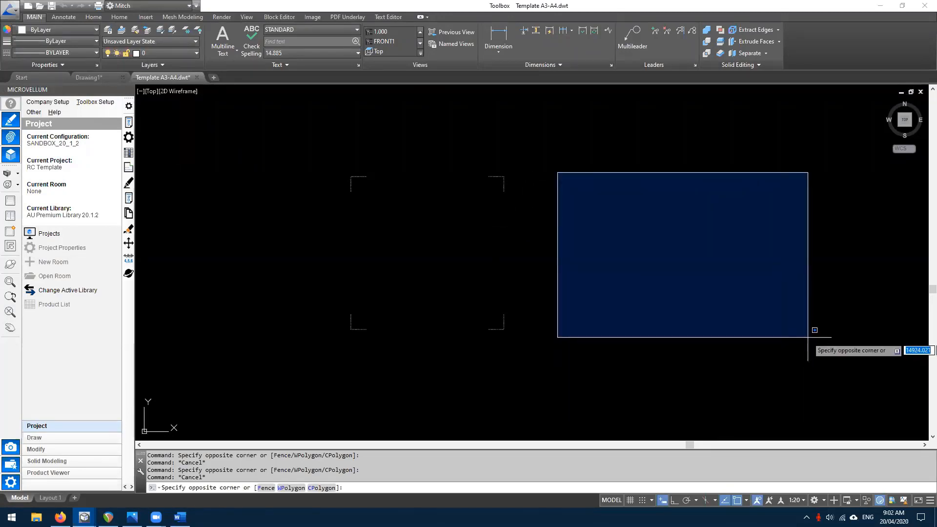
key(Escape)
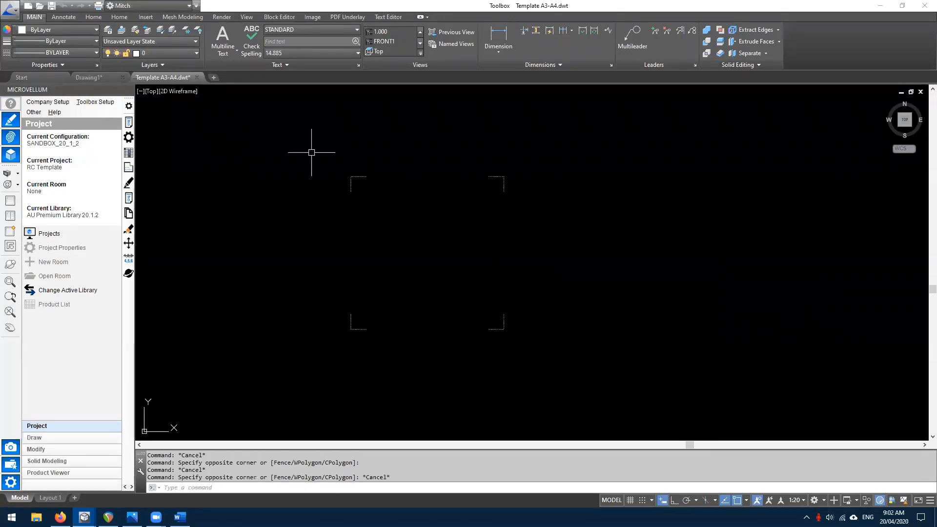
scroll(473, 259, up, 2)
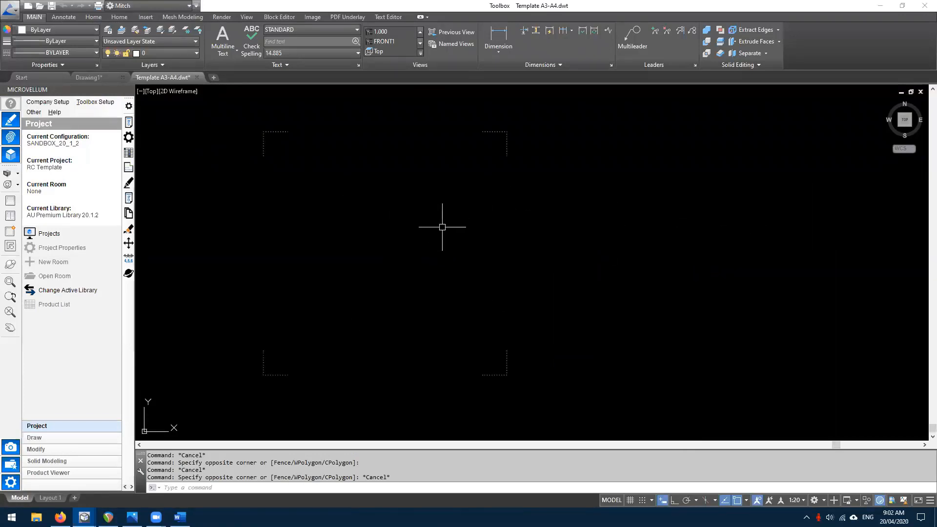
scroll(490, 226, down, 2)
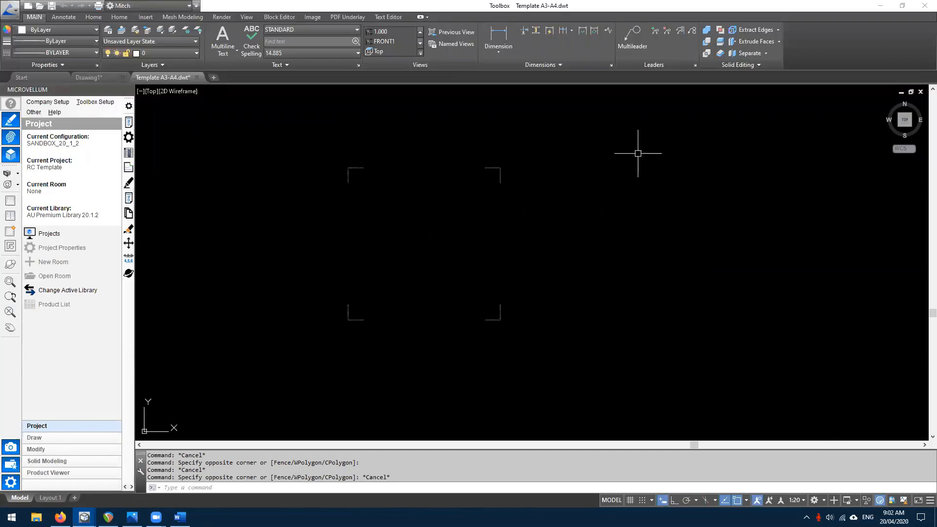
click(604, 142)
key(Escape)
scroll(765, 319, down, 4)
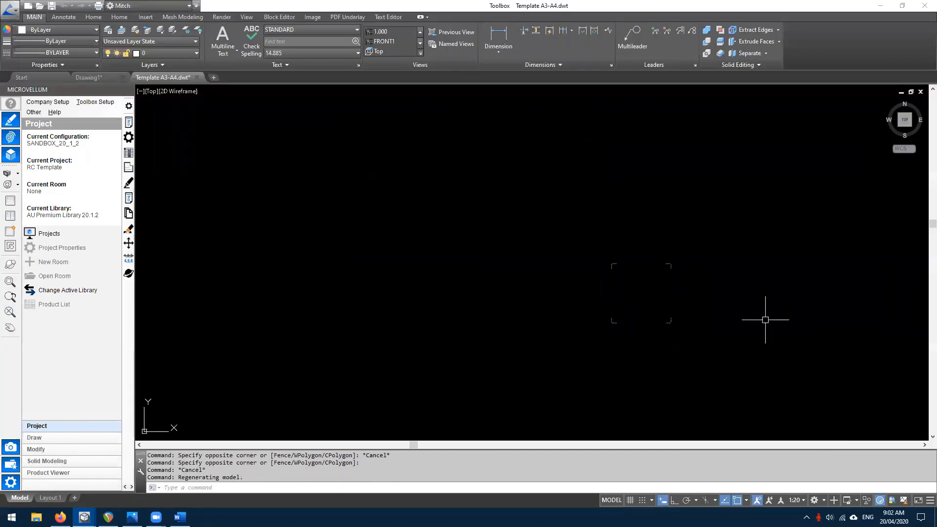
middle_drag(729, 257, 554, 215)
click(527, 149)
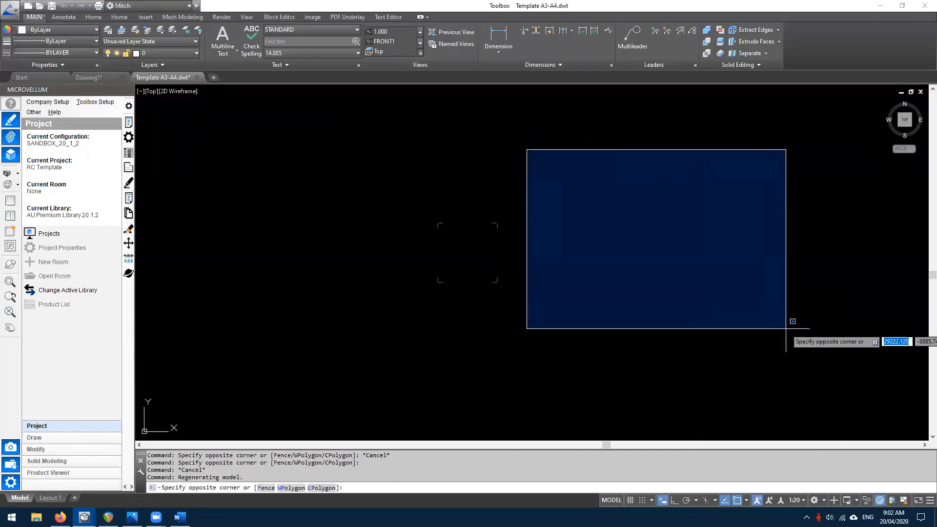
key(Escape)
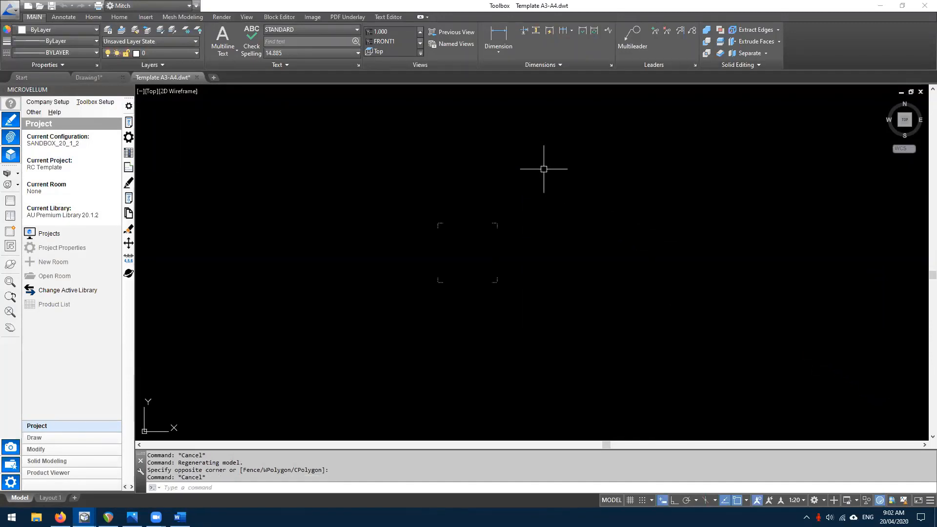
click(543, 169)
key(Escape)
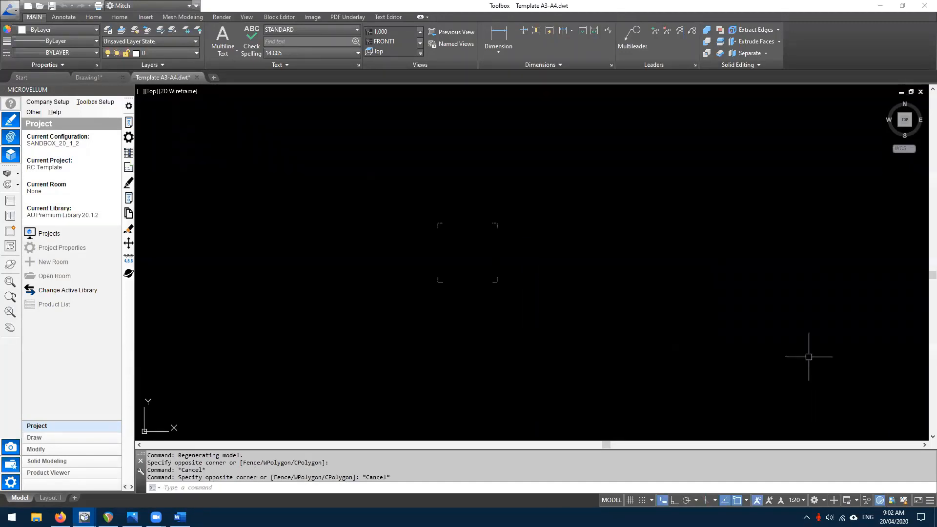
scroll(578, 246, up, 2)
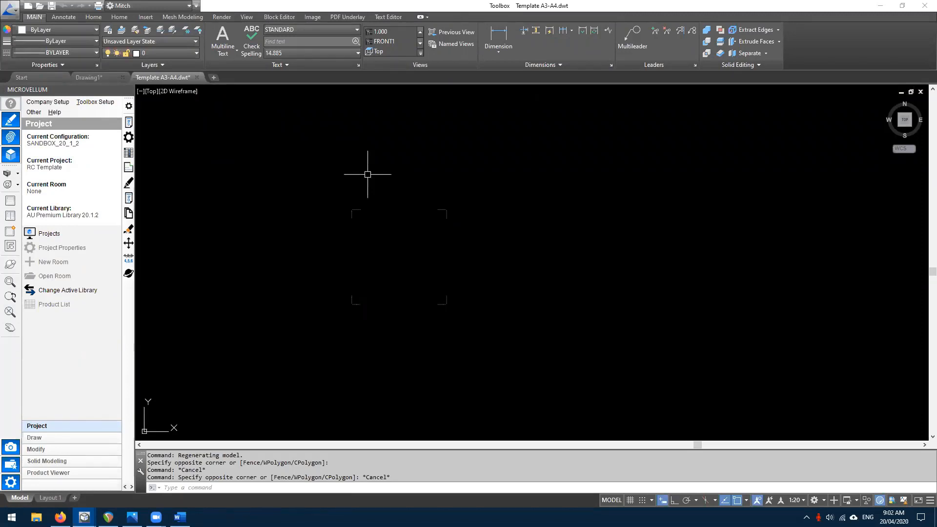
- Run DIMSTYLE and start modifying the MV Annotative dimension style
text(dimstyle)
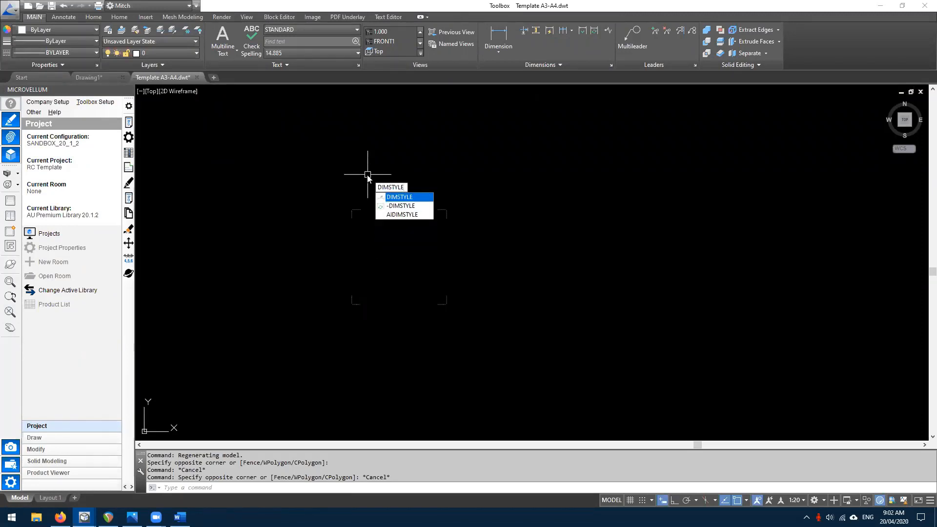
key(Return)
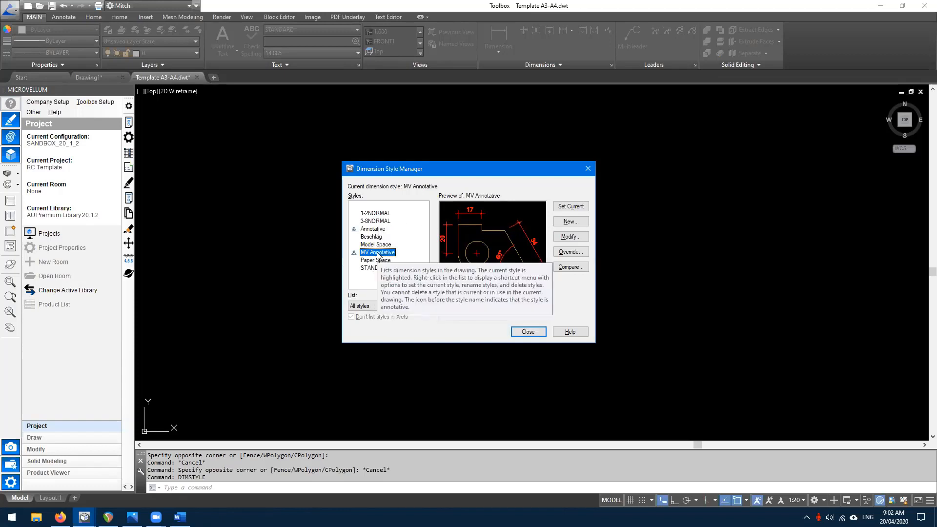
click(579, 239)
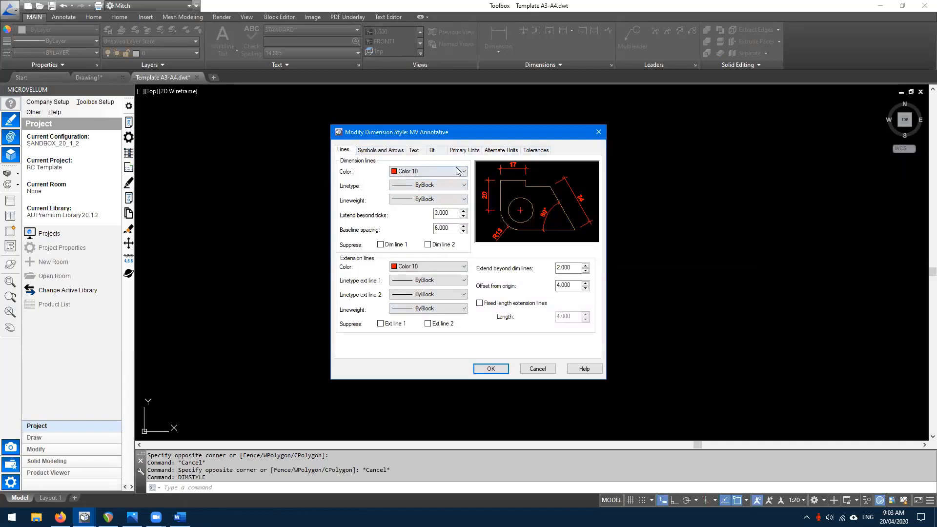
- Set both the dimension line and extension line colours of MV Annotative to Green
click(409, 173)
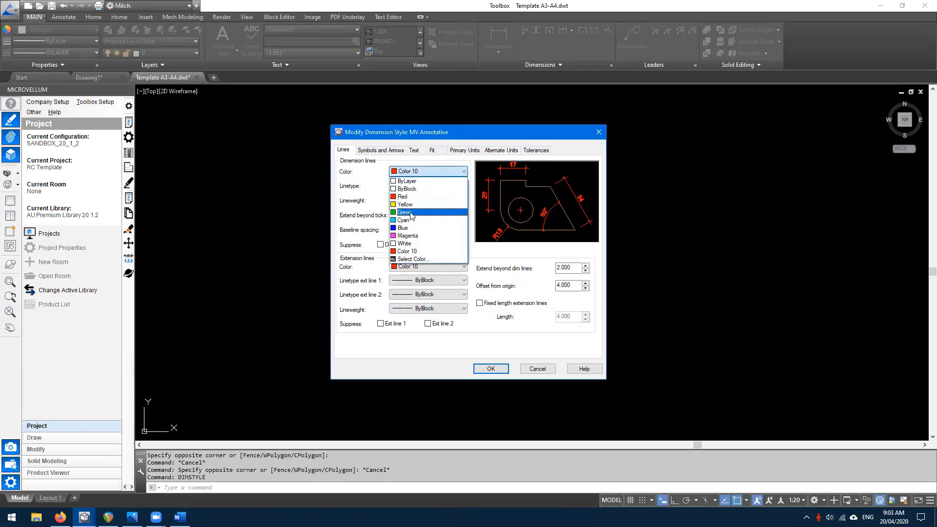
click(508, 170)
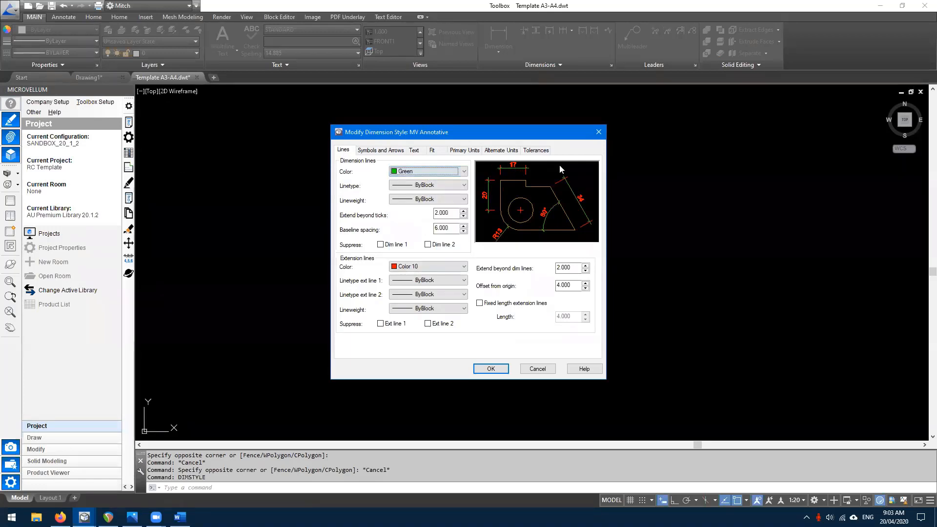
click(419, 266)
click(405, 307)
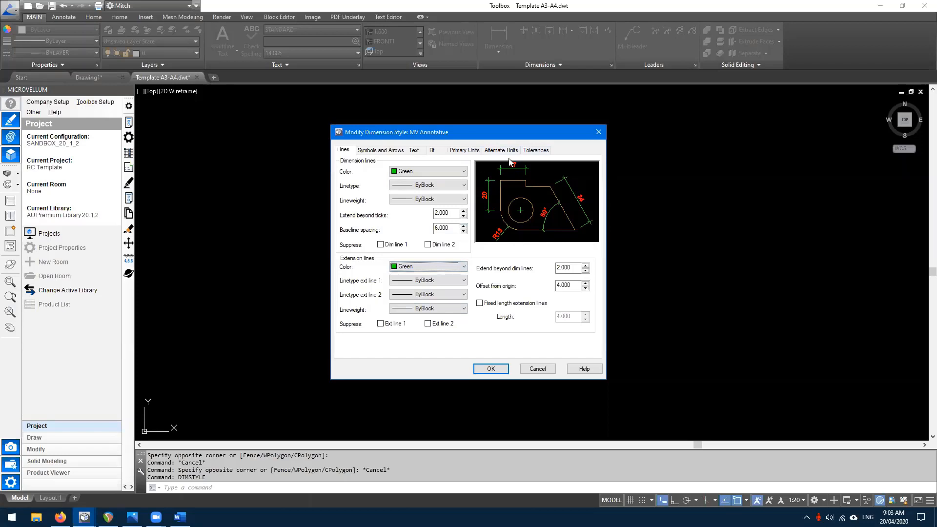
click(415, 151)
click(380, 150)
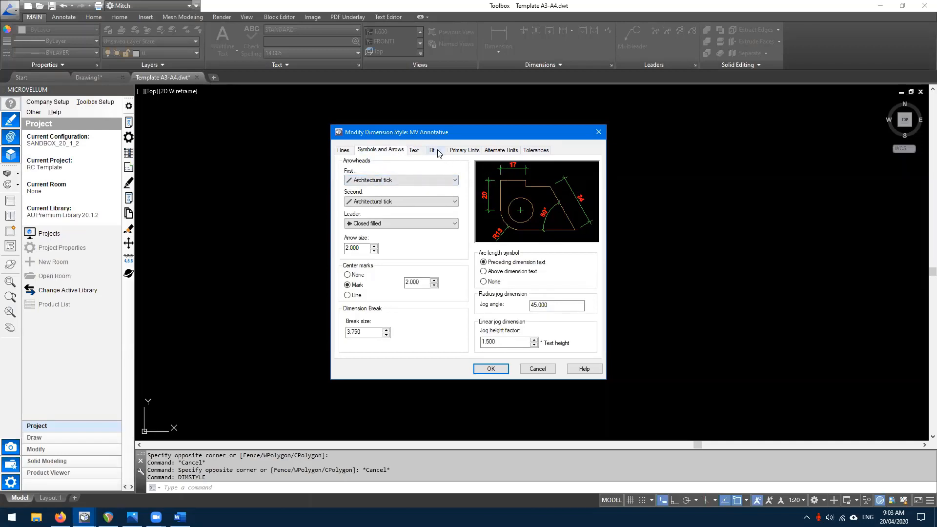
click(417, 151)
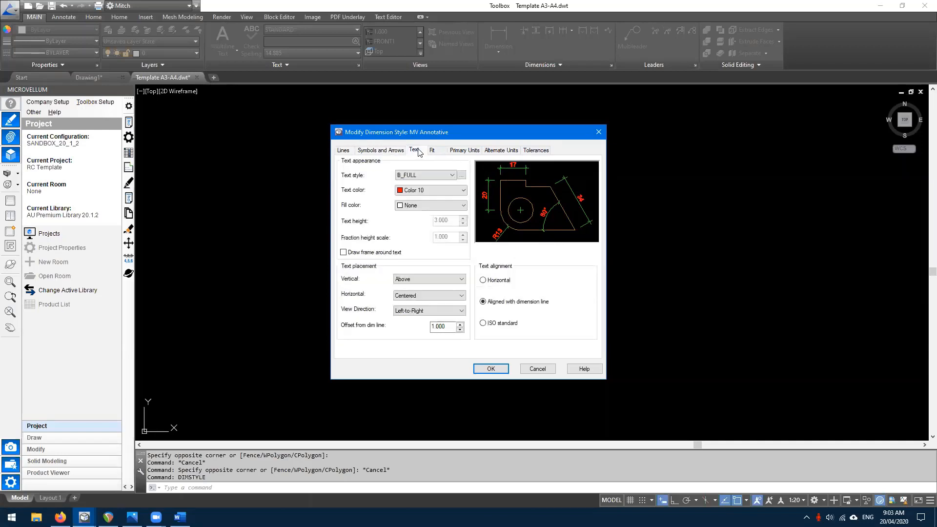
- Make the dimension text Cyan, vertically Centered and horizontally placed At Ext Line 1
click(429, 190)
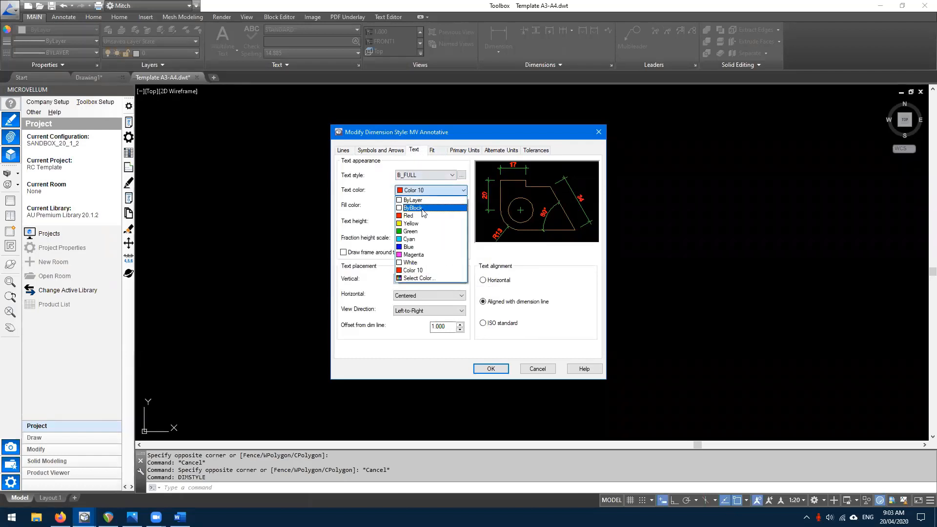
click(410, 239)
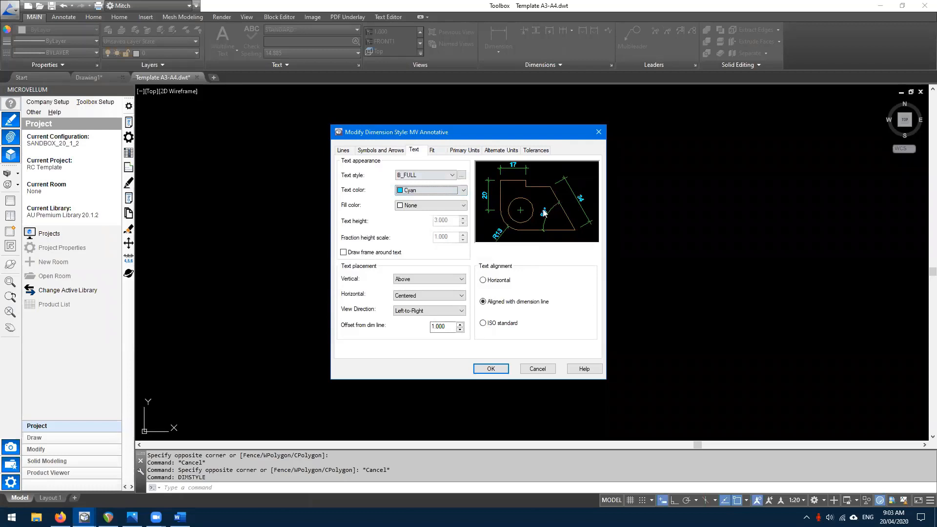
click(419, 279)
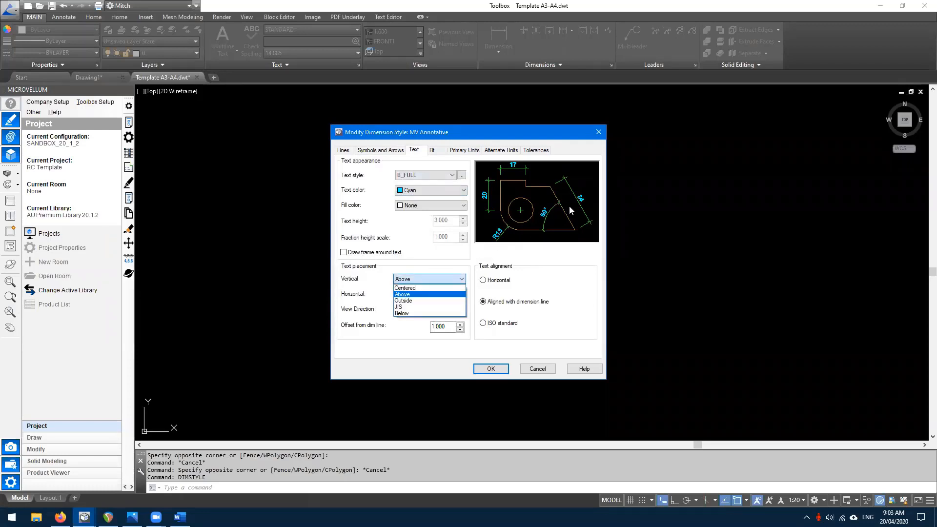
click(410, 288)
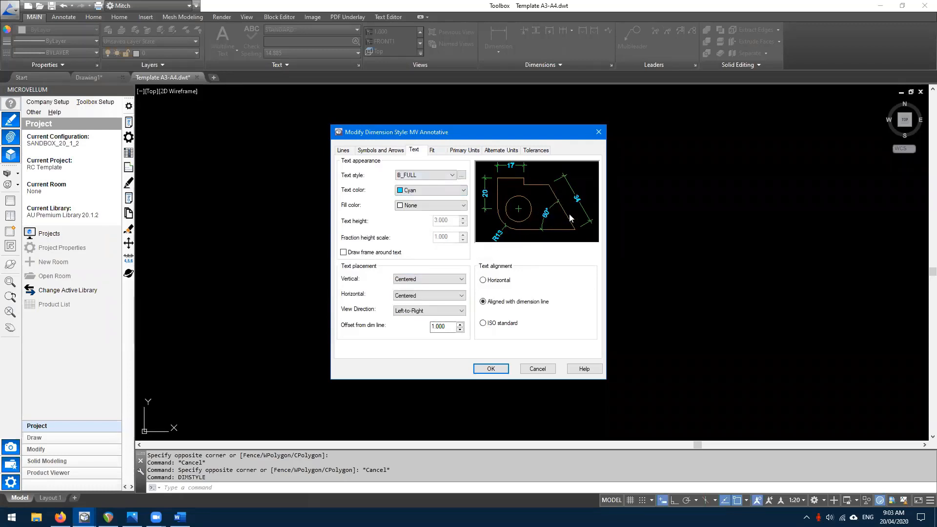
click(423, 295)
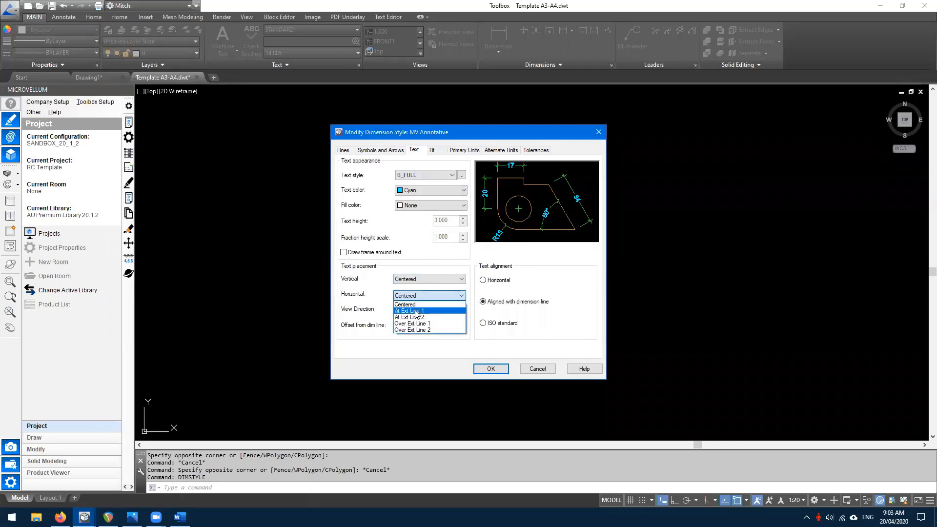
click(416, 311)
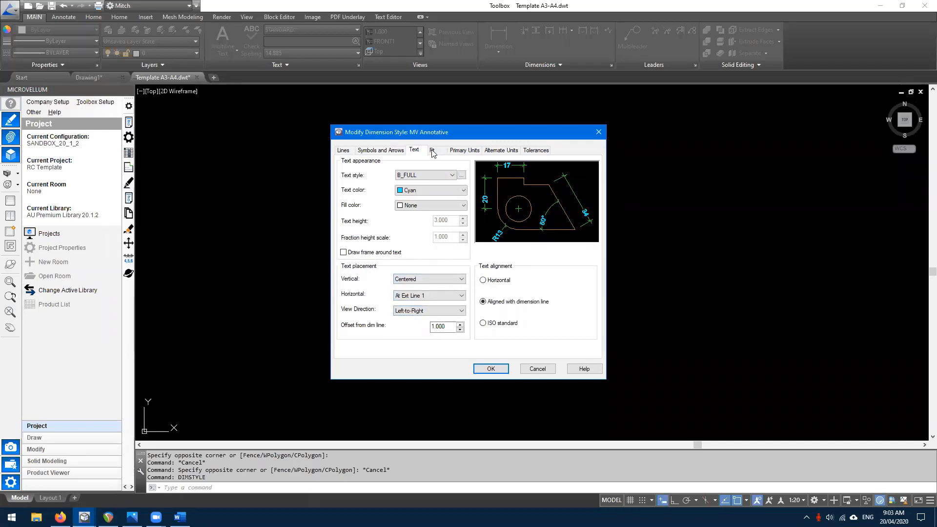
click(416, 279)
click(374, 294)
- Keep the Decimal unit format and set primary unit precision to 0.0
click(459, 150)
click(423, 172)
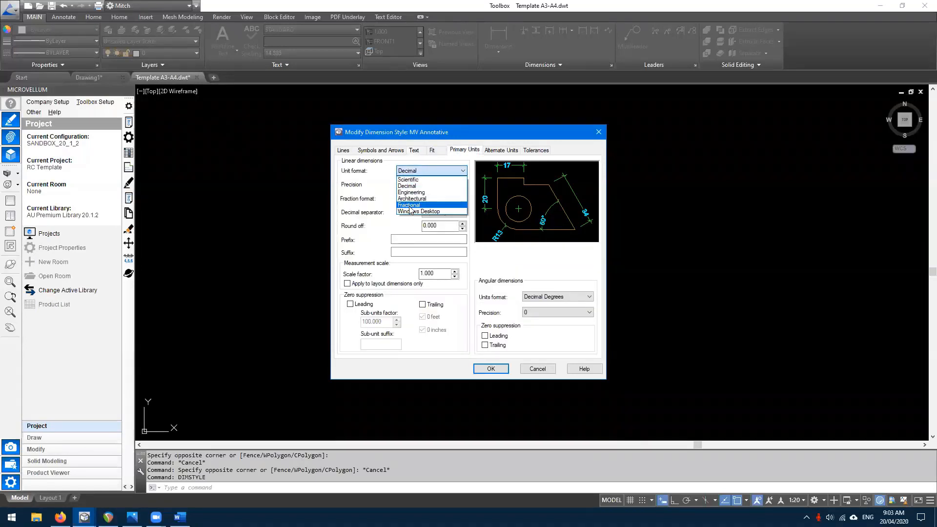
click(357, 196)
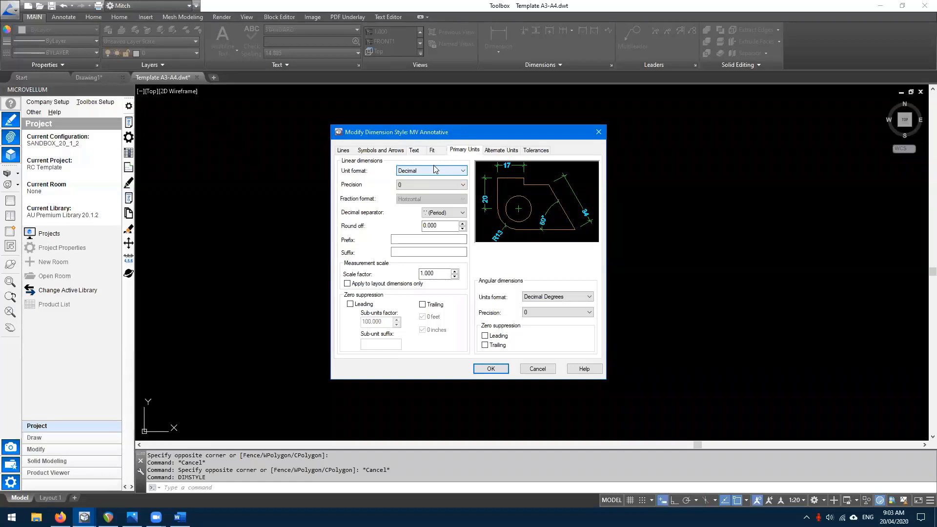
click(413, 189)
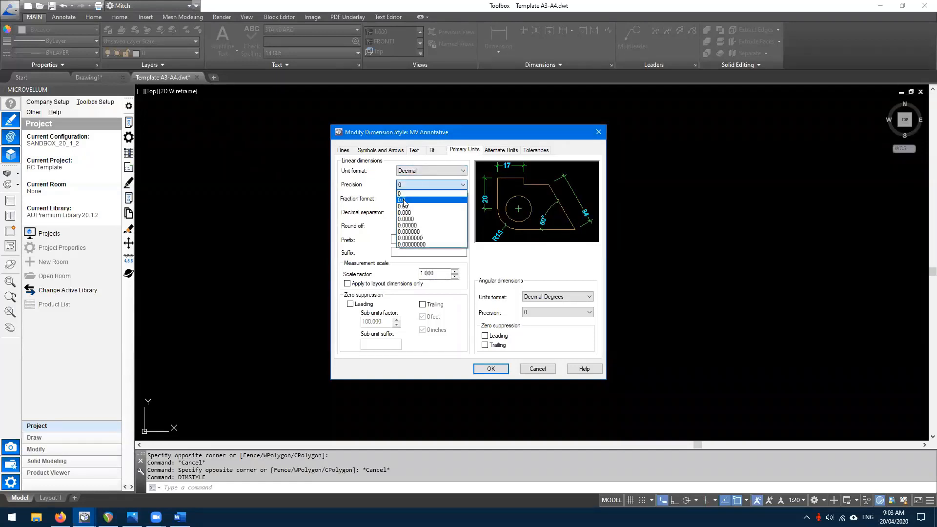
click(403, 200)
click(428, 187)
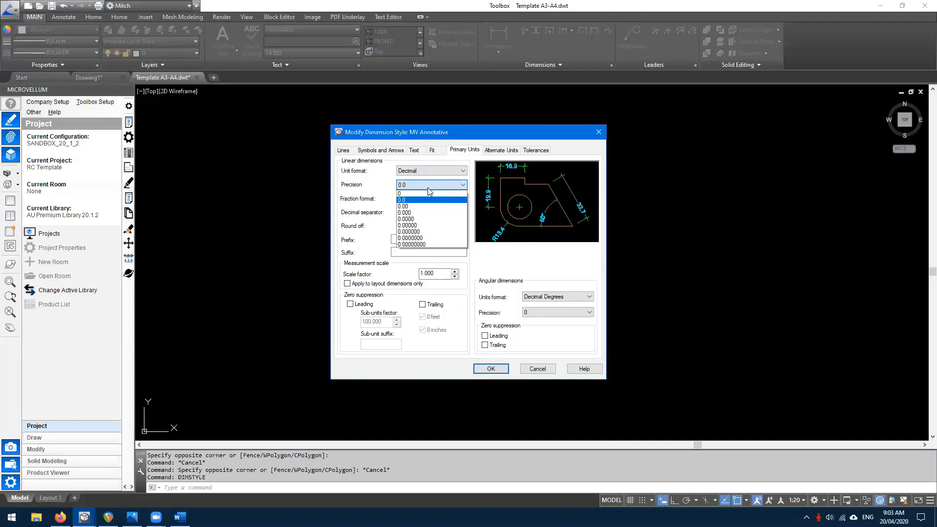
click(408, 206)
click(409, 185)
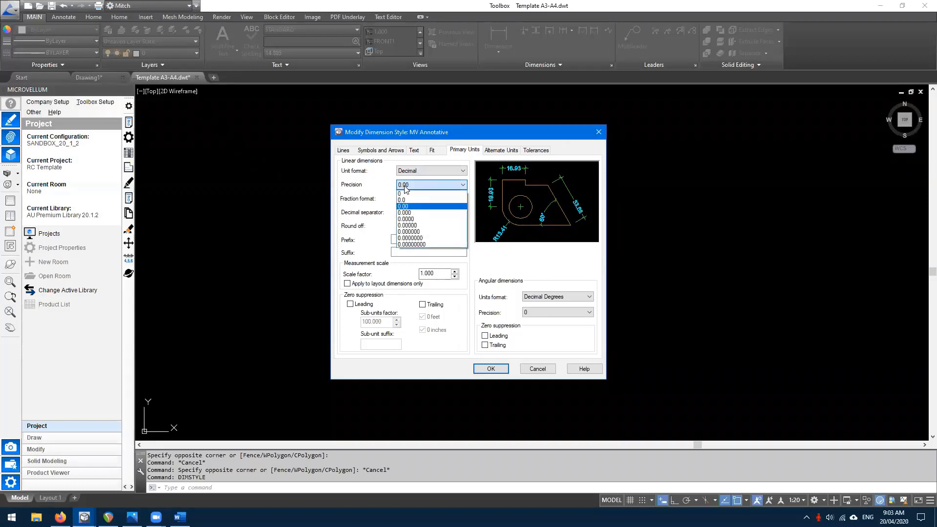
click(403, 200)
click(405, 185)
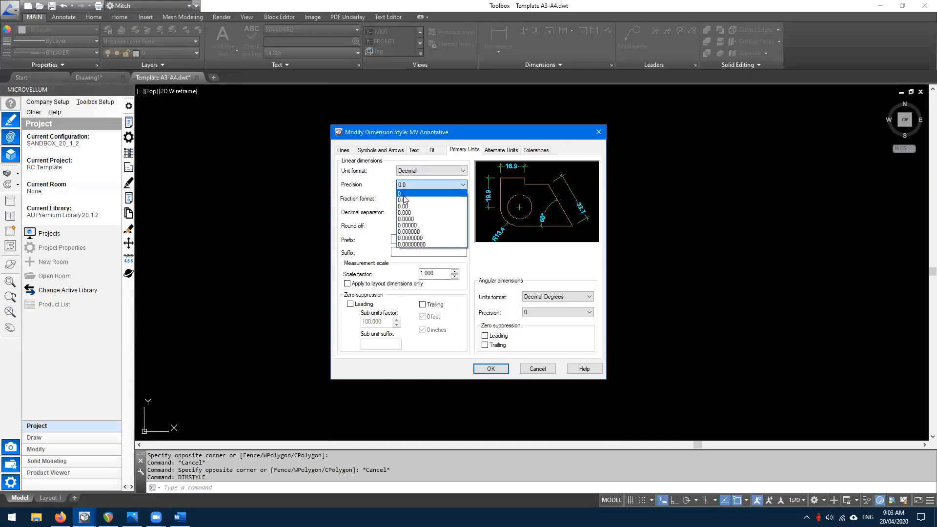
click(364, 206)
- Review Alternate Units and Tolerances, confirm the changes, and set MV Annotative current
click(502, 151)
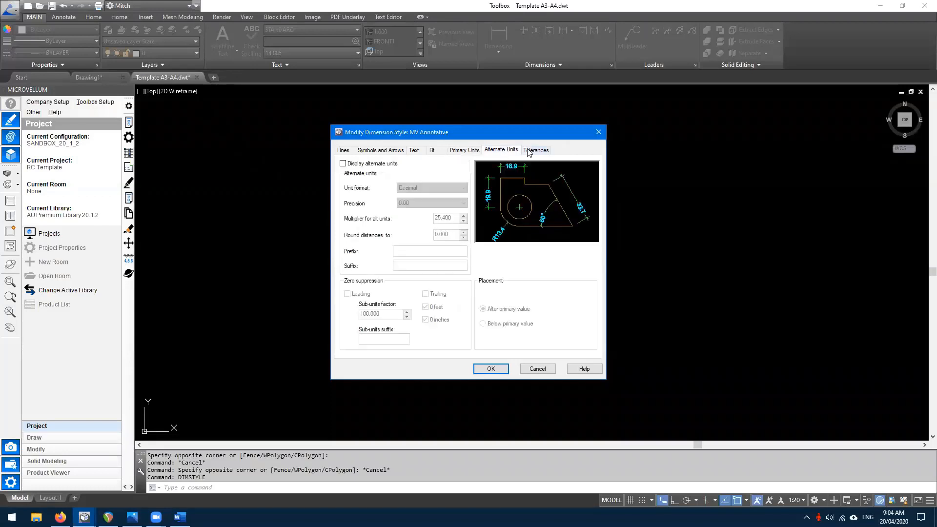
click(532, 152)
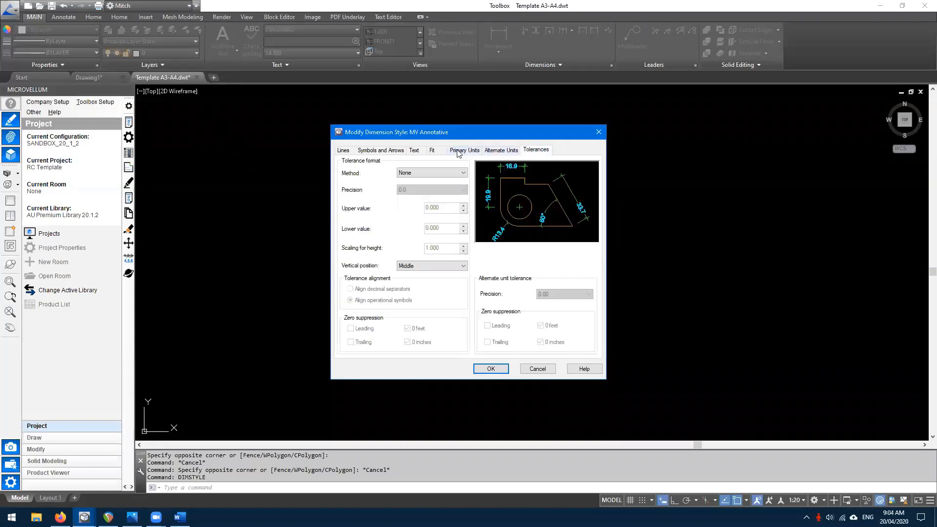
click(491, 369)
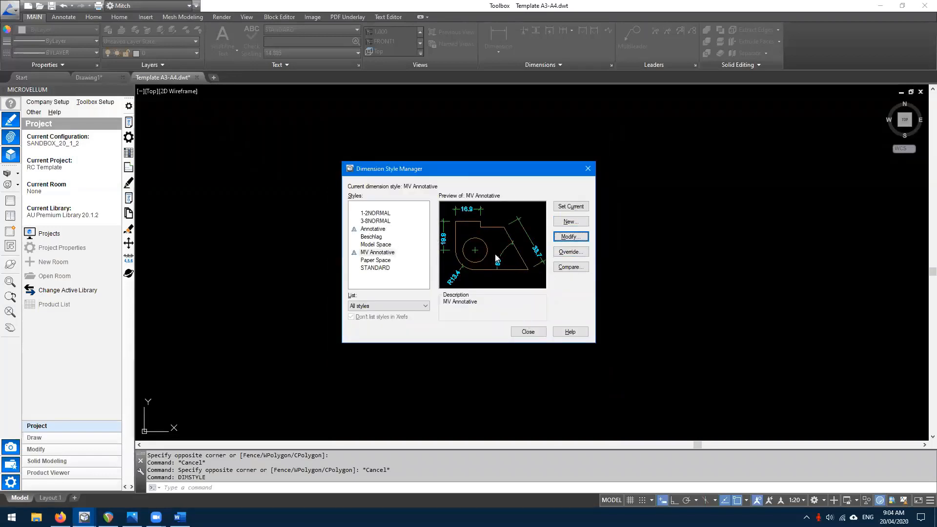
click(378, 252)
click(570, 207)
- Close the Dimension Style Manager, review the Standard multileader style via MLS, and keep it current
click(528, 331)
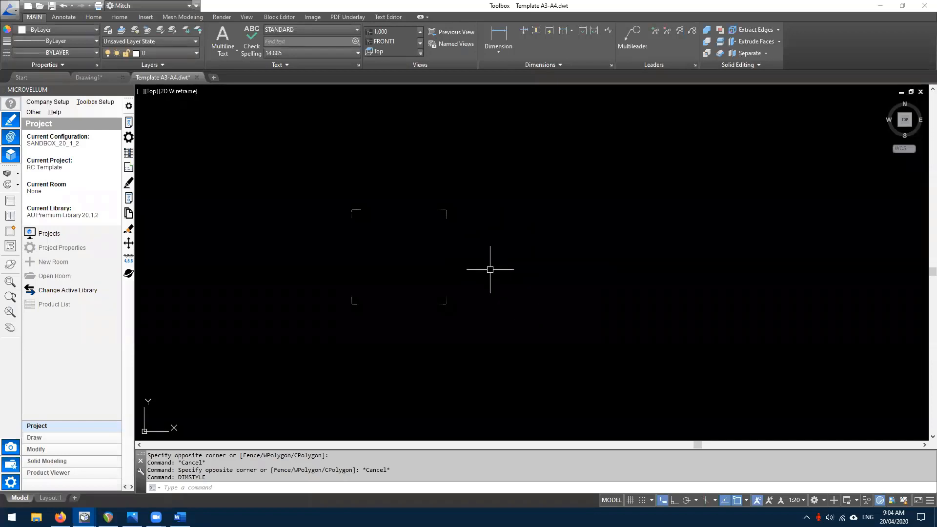
text(MLS)
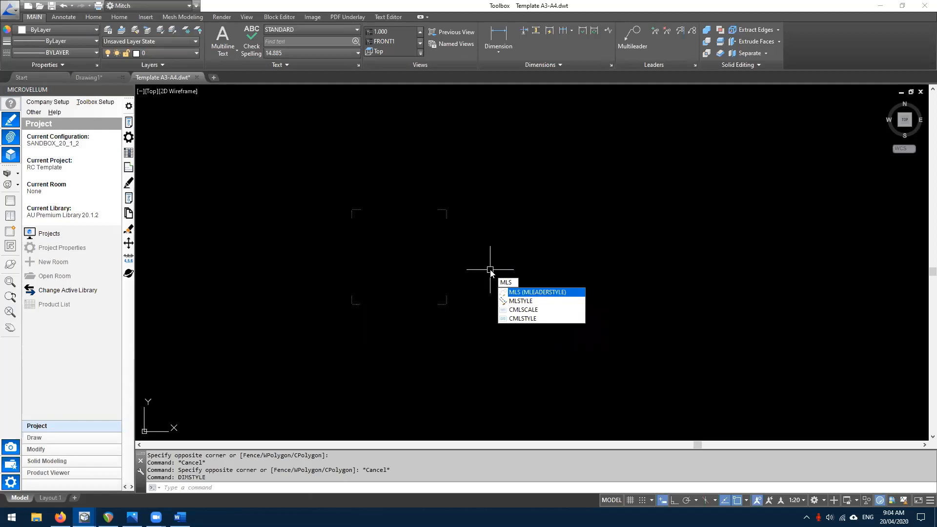
key(Return)
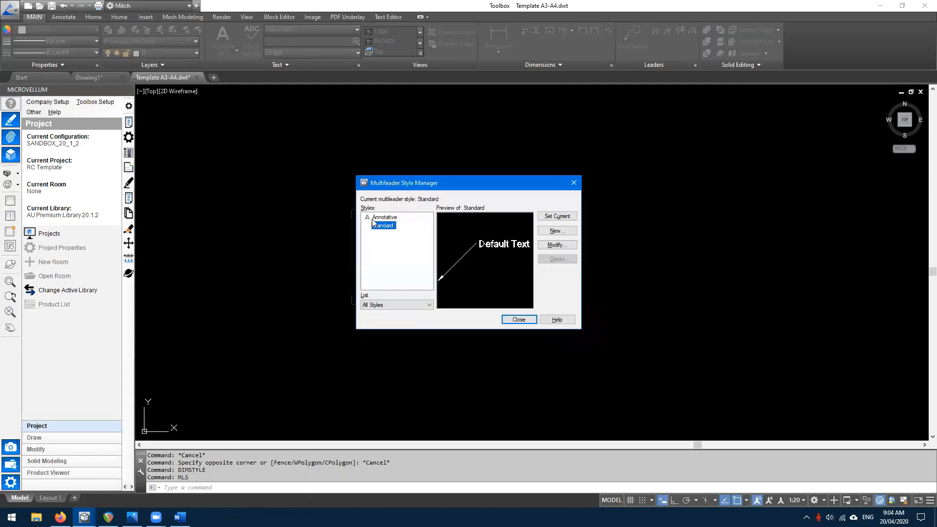
click(548, 245)
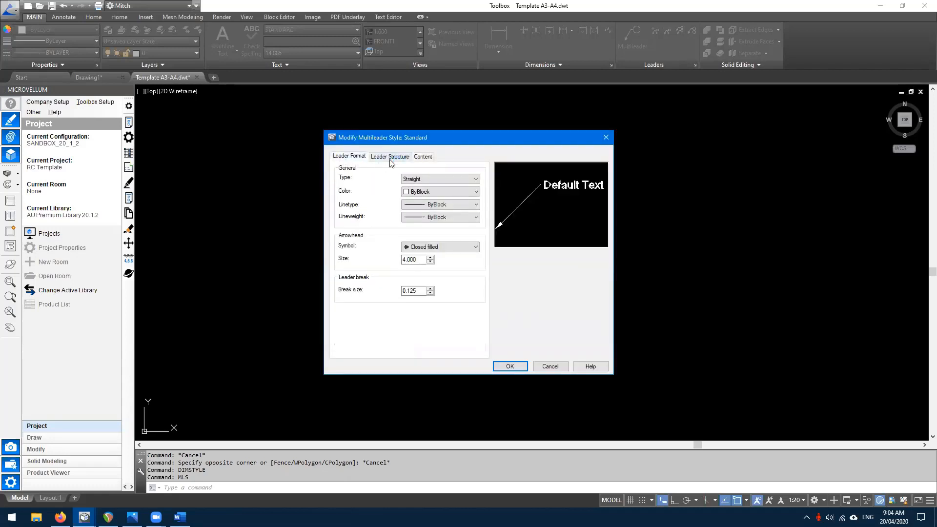
click(390, 157)
click(424, 157)
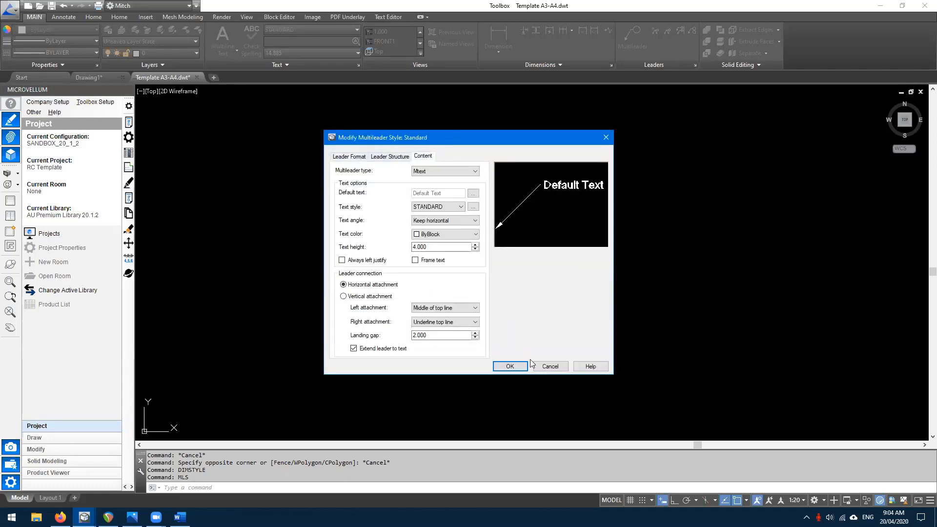
click(507, 367)
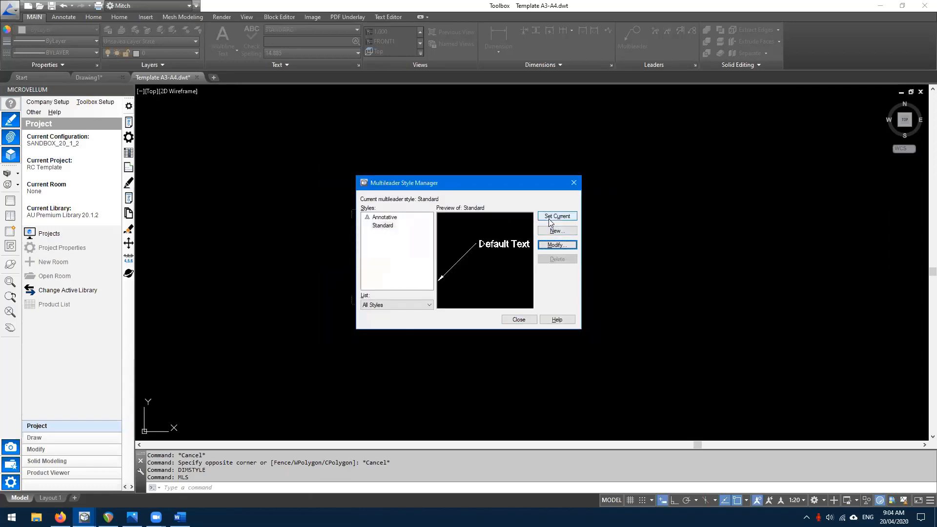
click(550, 218)
click(519, 319)
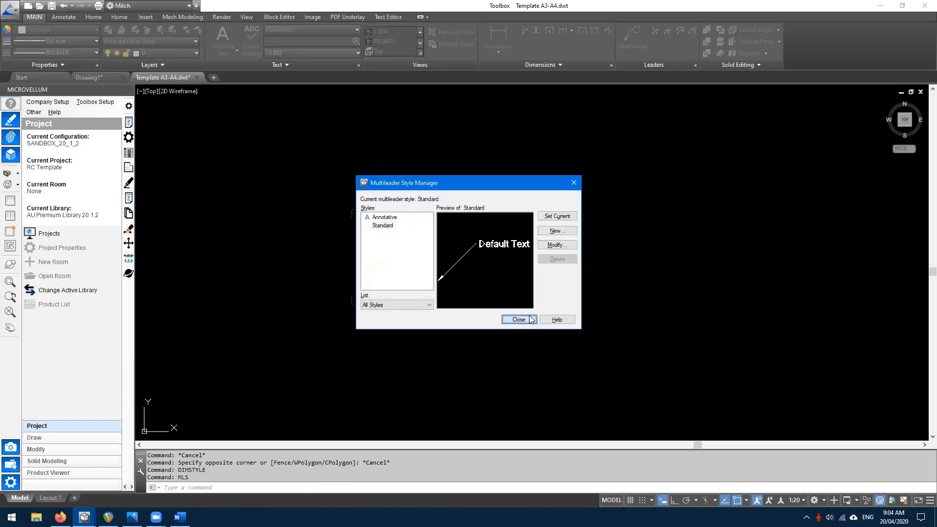
click(319, 184)
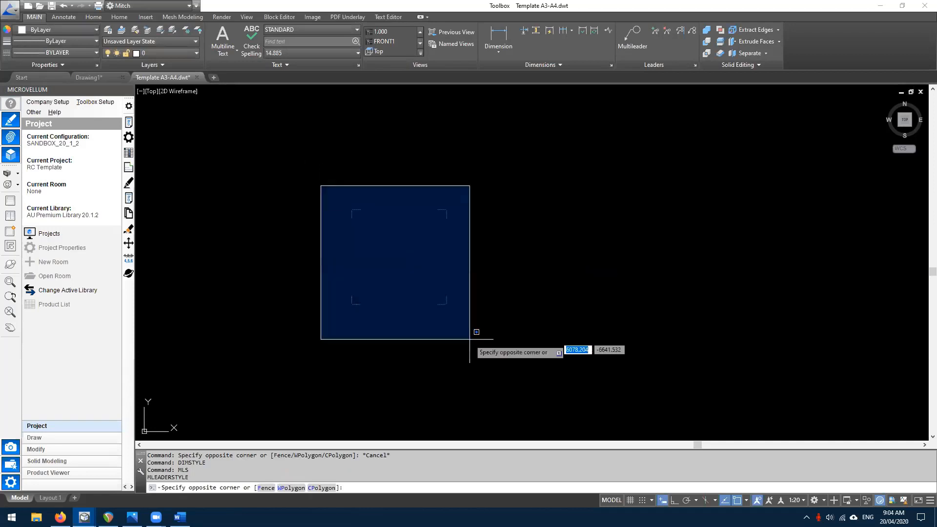
- Window-select the four corner marks, then clear the selection
key(Escape)
click(320, 191)
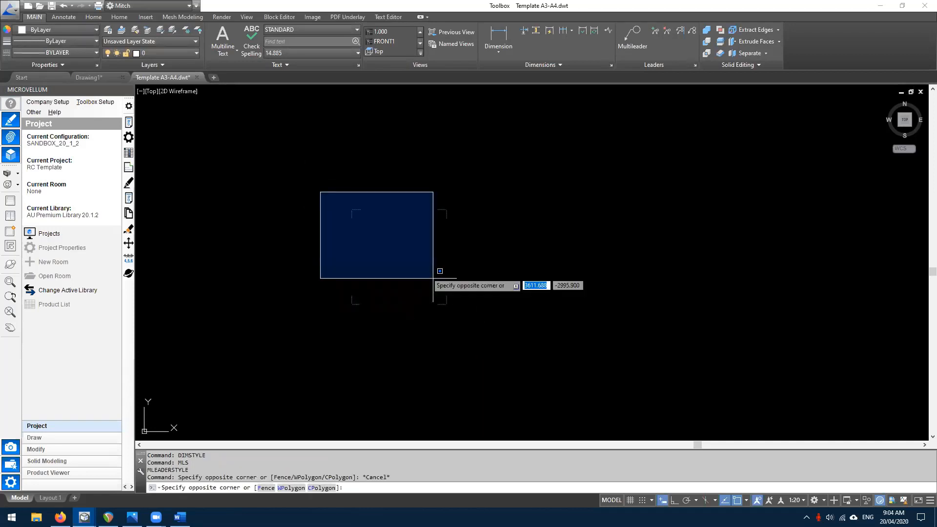
scroll(469, 317, up, 2)
click(468, 317)
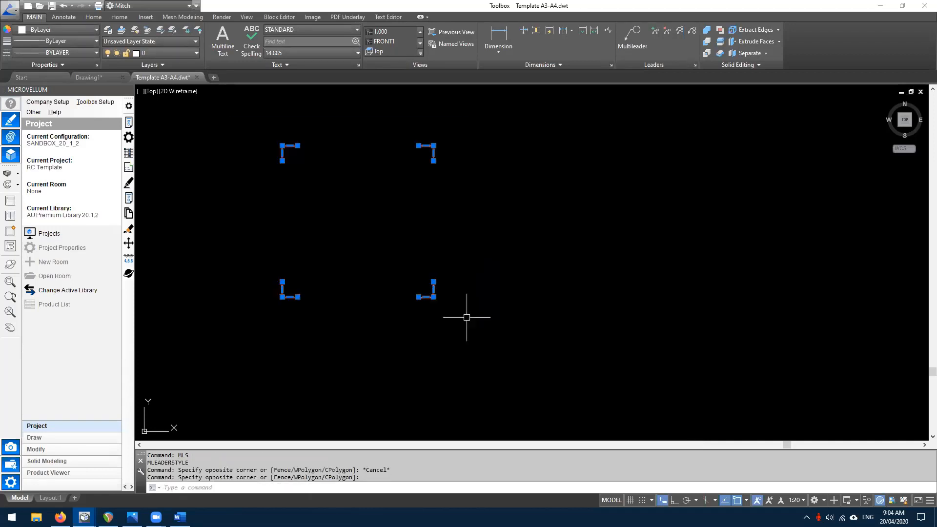
key(Escape)
click(377, 148)
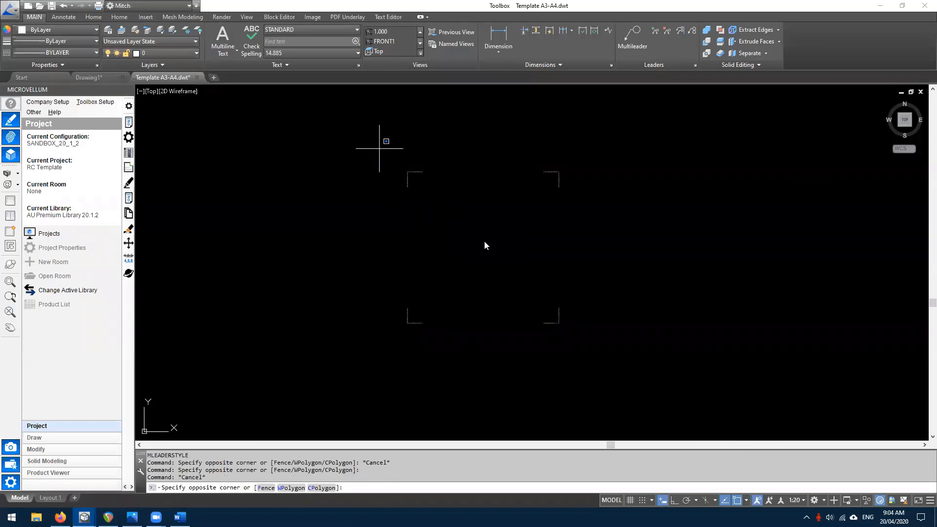
key(Escape)
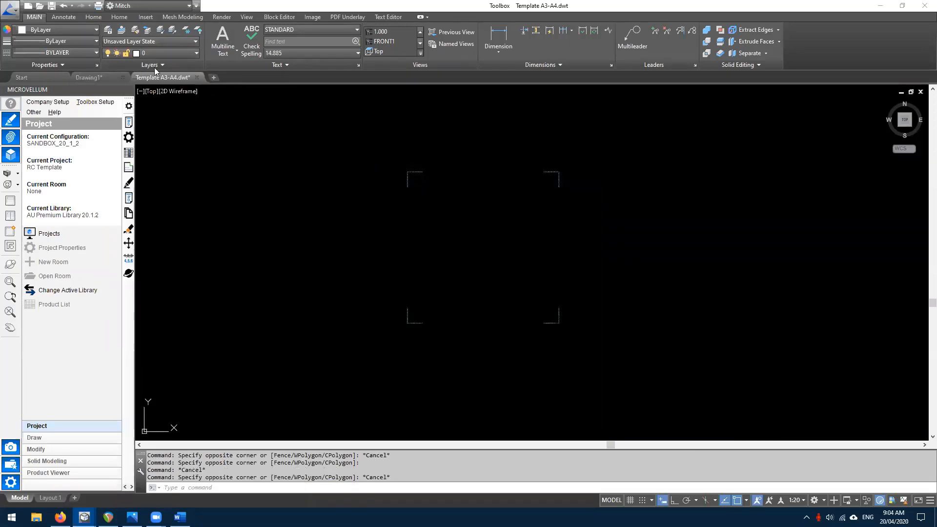
- Turn on the 3D_Light layer from the Layer dropdown
click(153, 57)
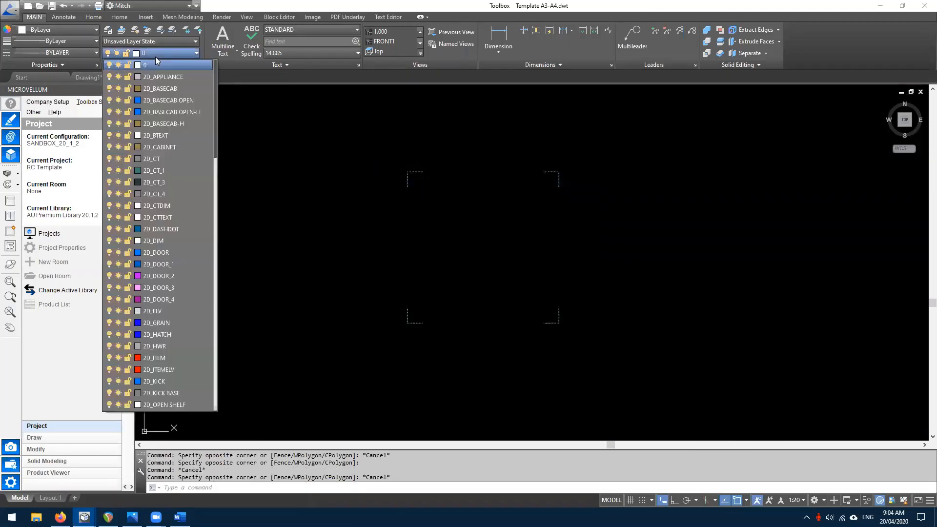
scroll(154, 120, down, 9)
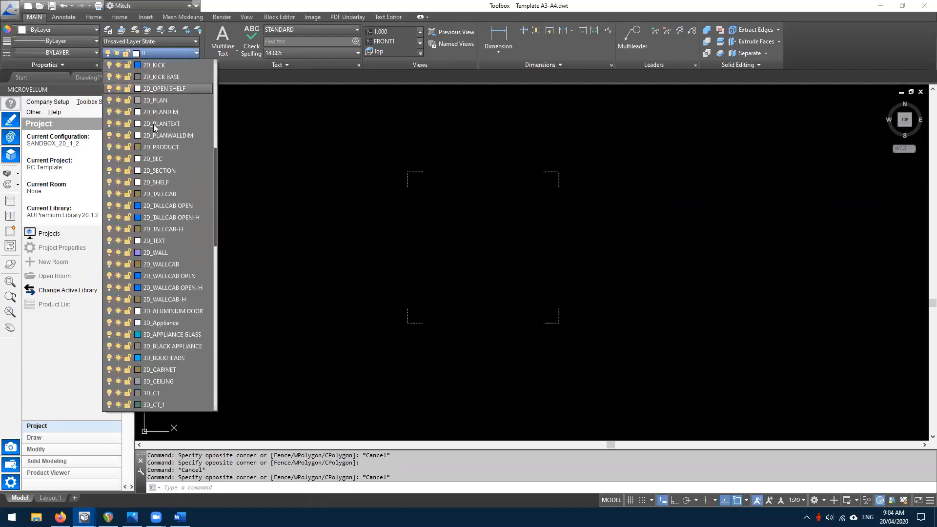
scroll(165, 160, down, 10)
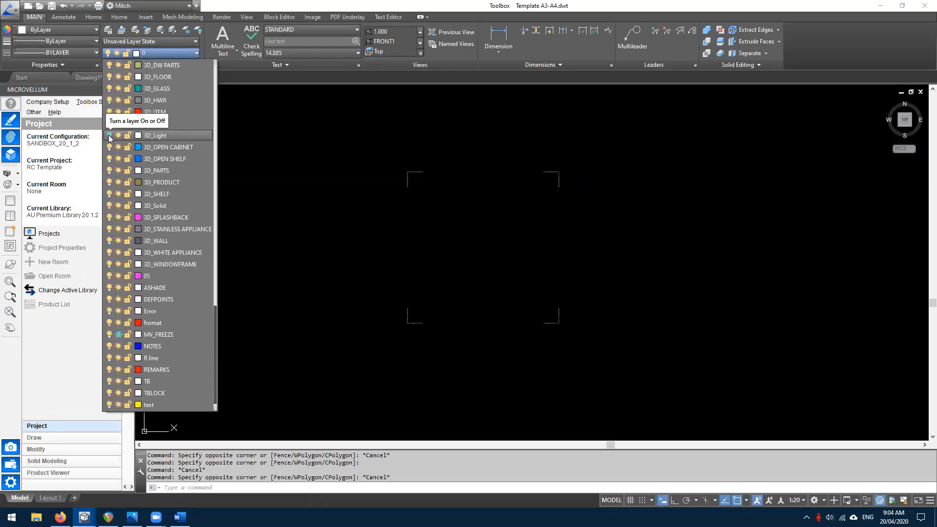
click(109, 136)
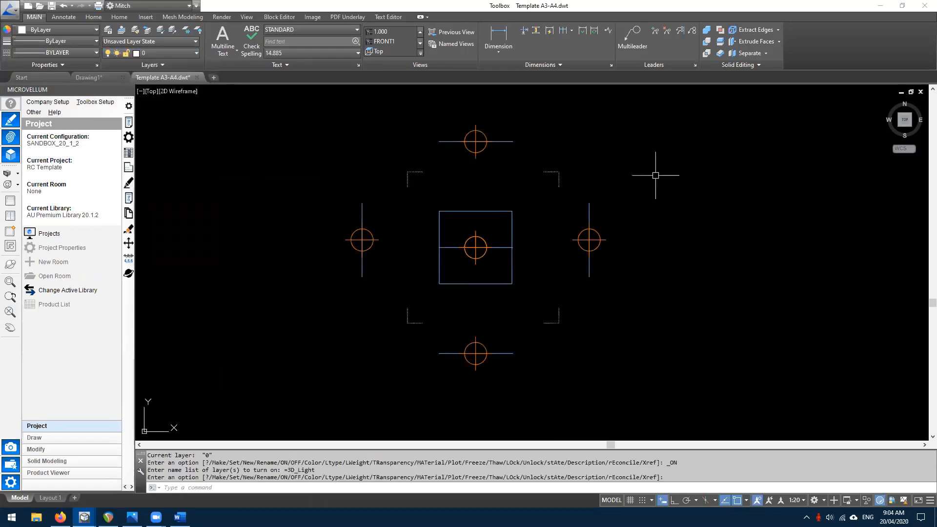
click(897, 125)
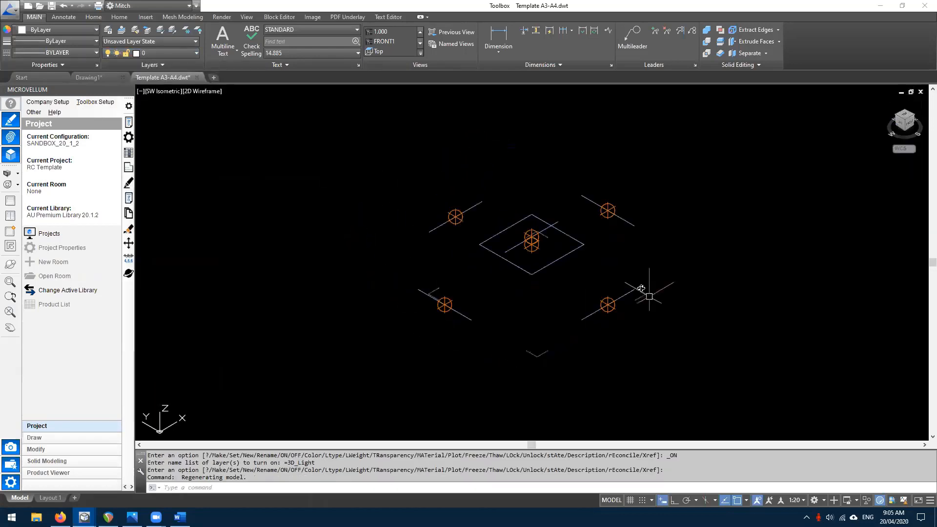
shift+middle_drag(641, 289, 439, 278)
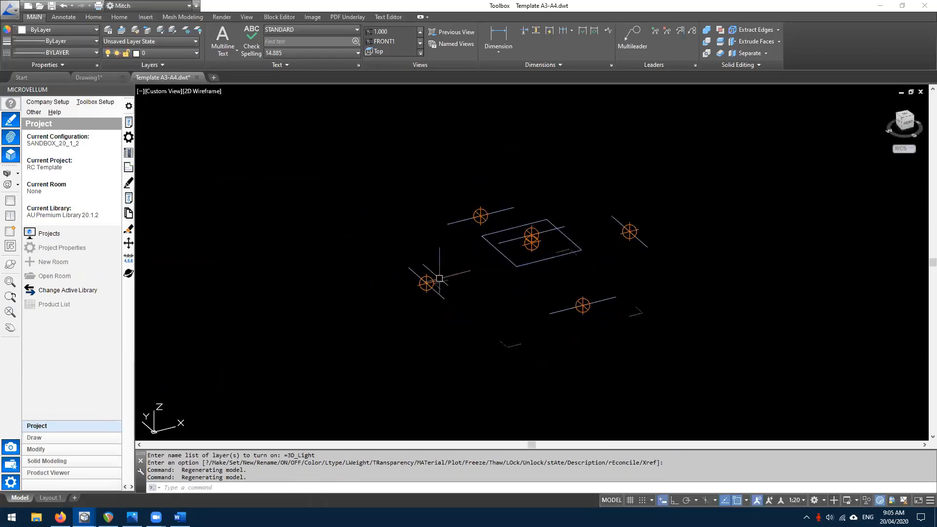
scroll(441, 276, up, 4)
click(442, 286)
scroll(416, 248, down, 2)
click(566, 394)
click(529, 373)
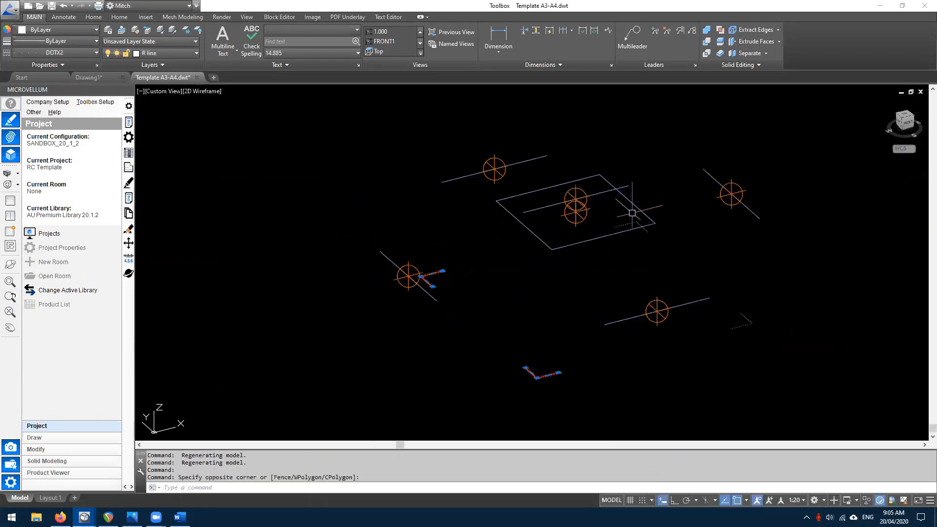
scroll(637, 223, up, 2)
click(632, 227)
click(602, 213)
scroll(510, 201, down, 3)
click(611, 277)
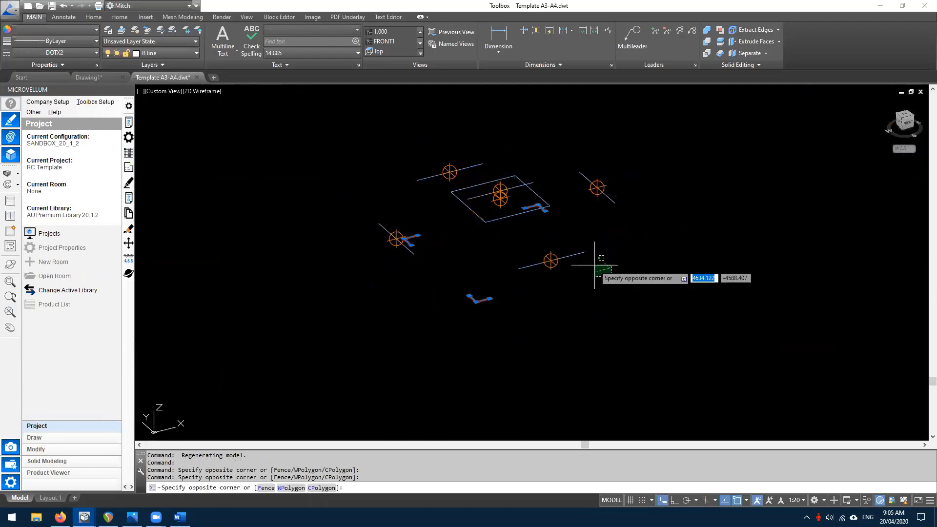
key(Escape)
key(Escape)
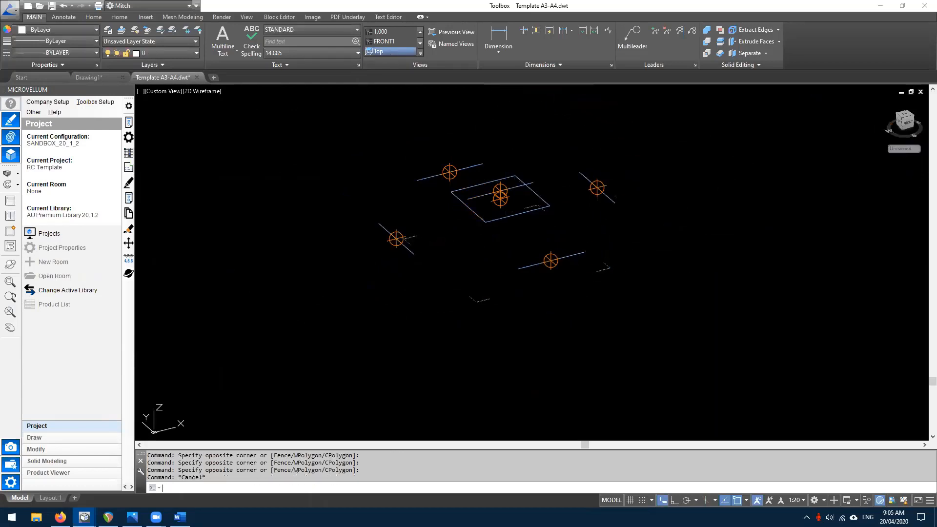
click(378, 52)
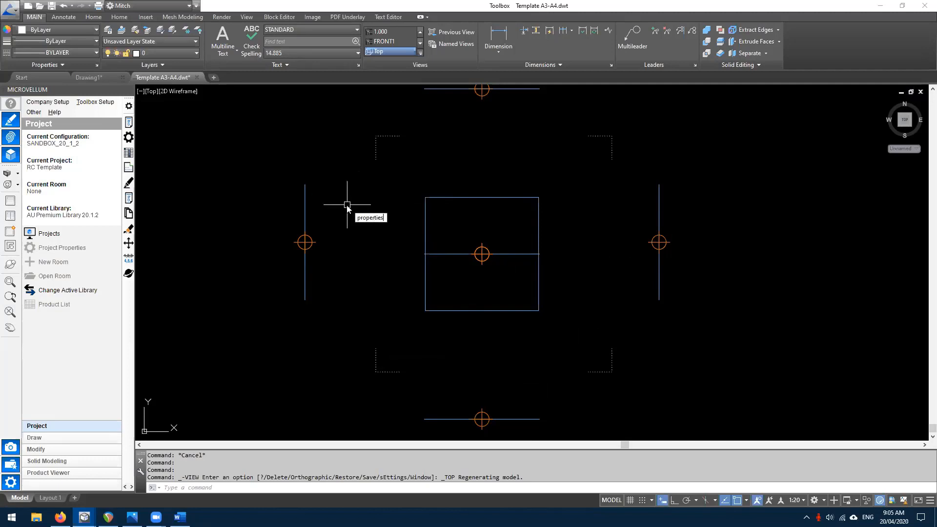
- In Properties, set the centre point light's intensity factor to 1.2
key(Return)
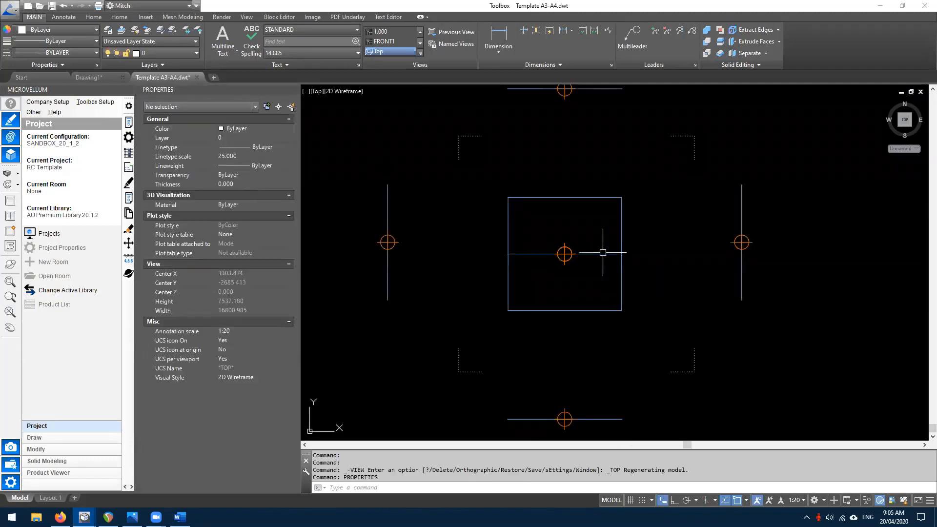
click(563, 252)
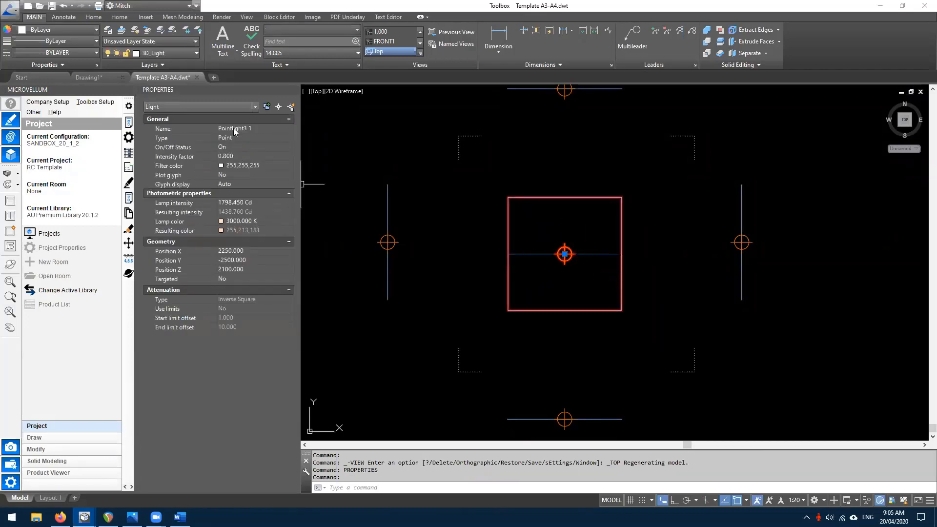
click(233, 155)
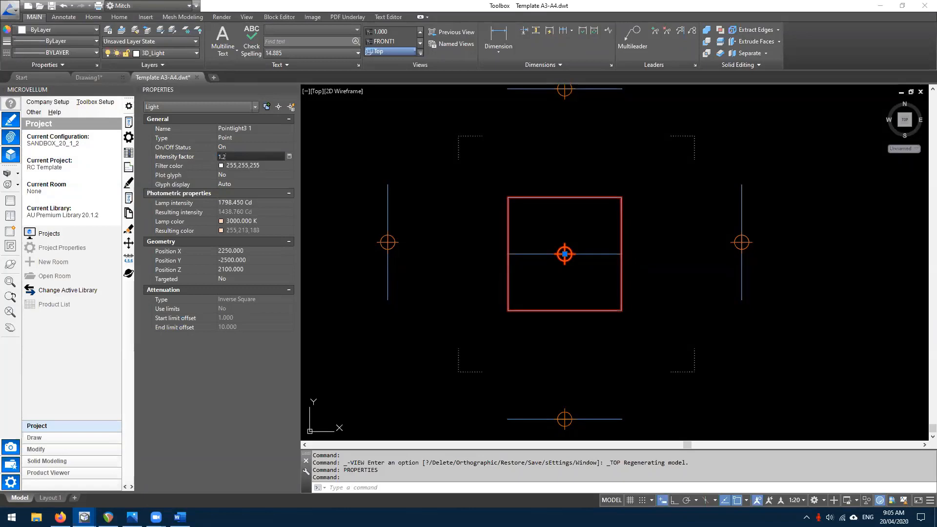
key(Return)
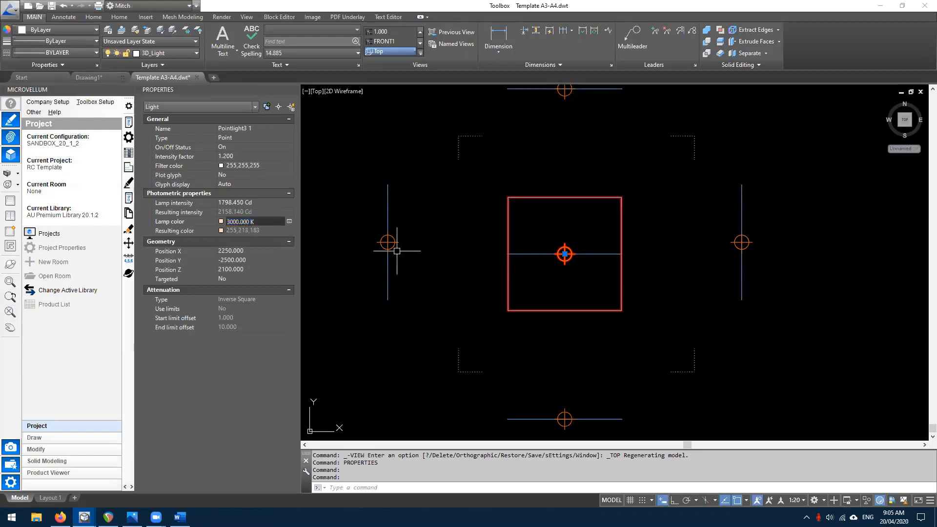
key(Escape)
scroll(464, 263, down, 2)
scroll(464, 262, down, 2)
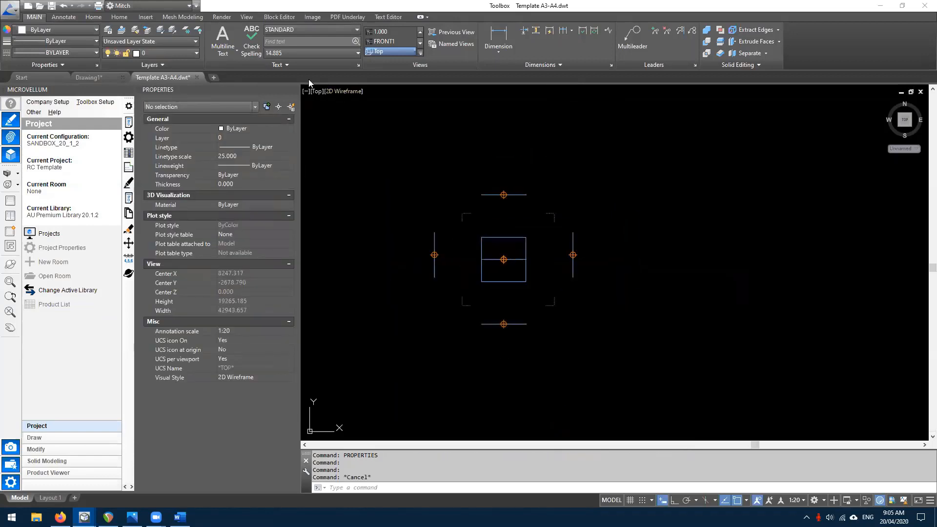
- Close the Properties palette and turn off the 3D_Light layer
click(293, 90)
scroll(324, 226, up, 4)
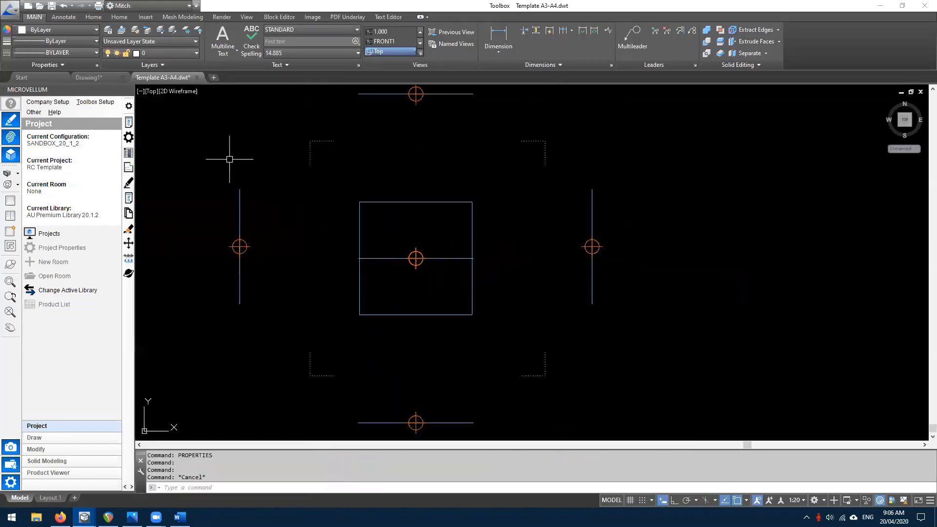
click(136, 53)
scroll(183, 172, down, 3)
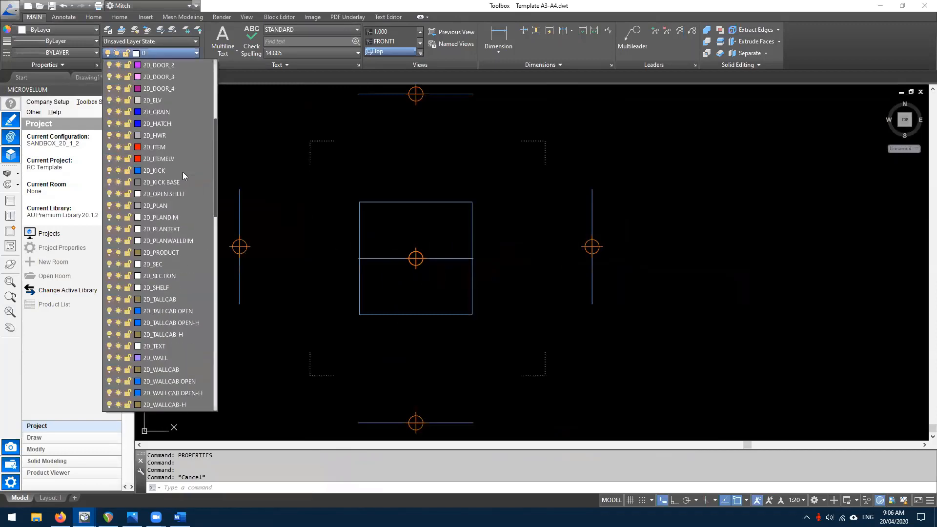
scroll(178, 176, down, 10)
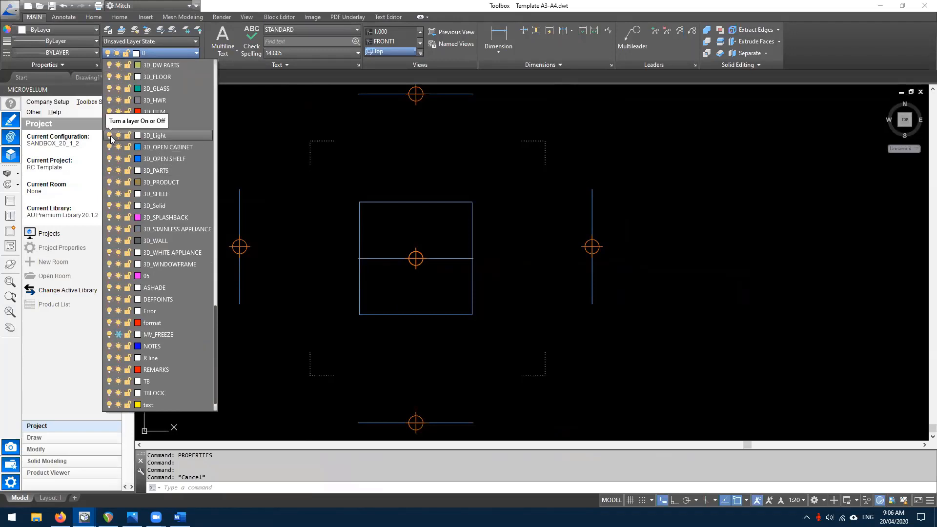
click(110, 137)
click(431, 211)
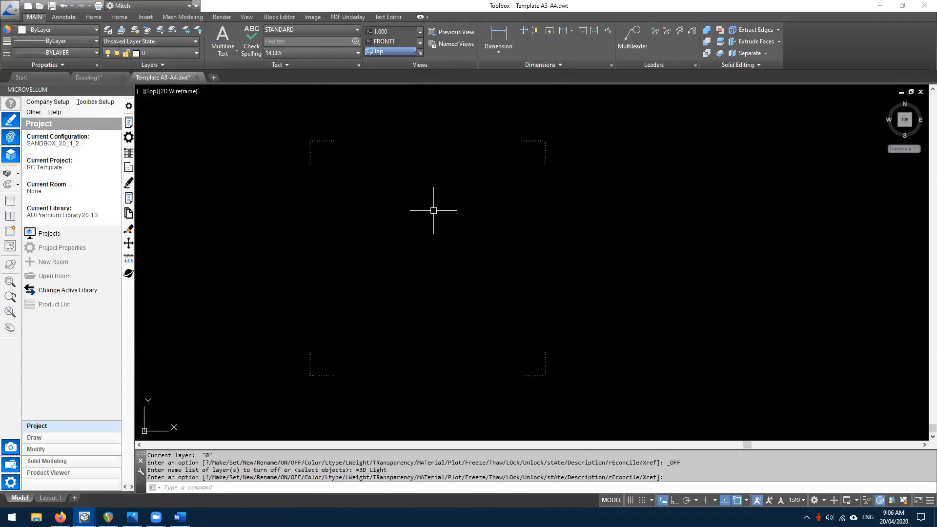
- Pan around the drawing and zoom to its full extents
scroll(433, 211, down, 2)
click(564, 279)
key(Escape)
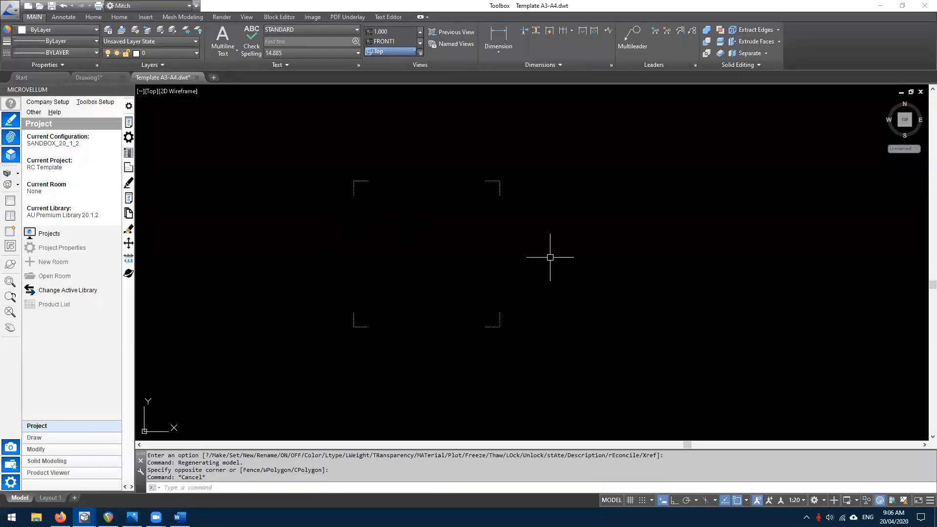
click(531, 136)
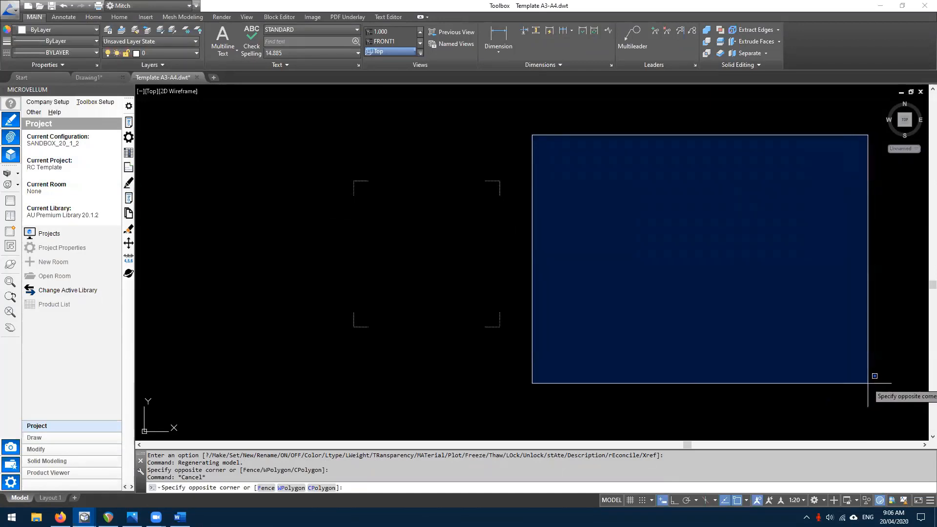
key(Escape)
click(538, 130)
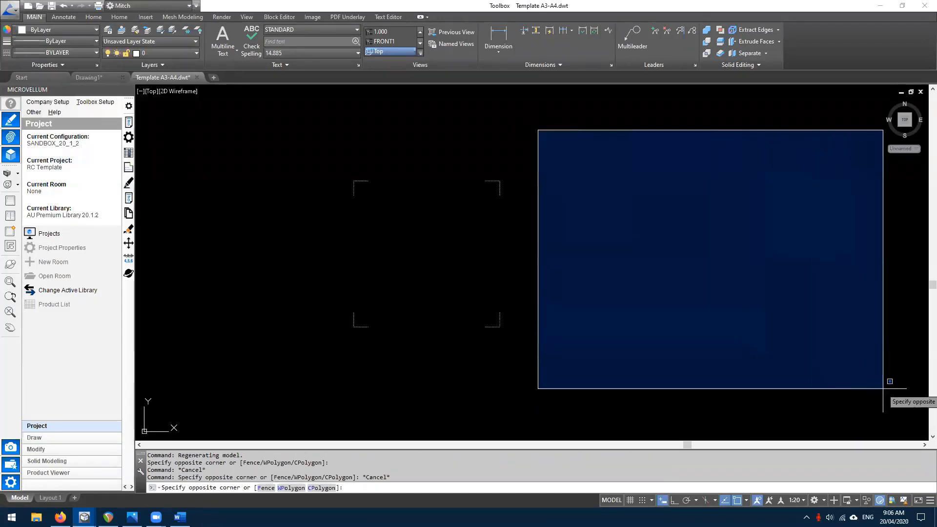
click(886, 380)
scroll(669, 301, down, 5)
middle_drag(767, 315, 638, 289)
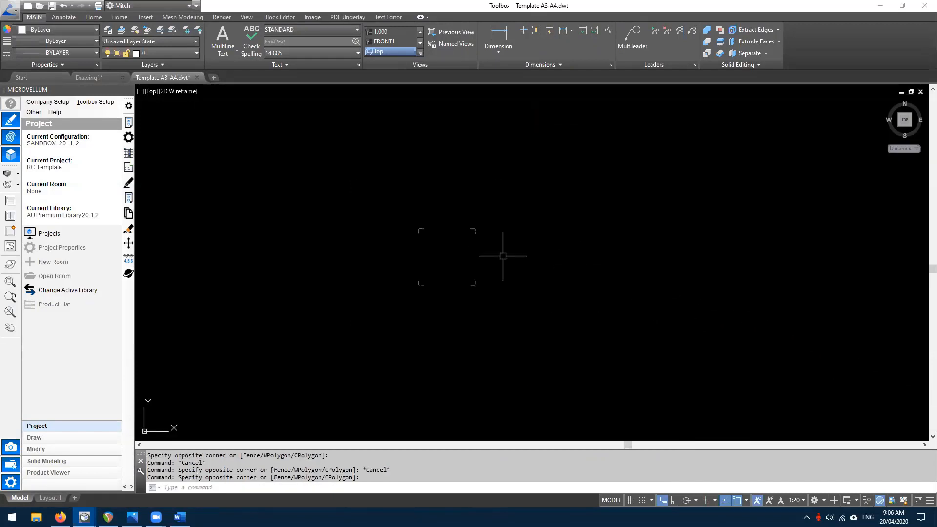
scroll(438, 228, down, 5)
scroll(492, 247, up, 5)
middle_drag(309, 176, 456, 214)
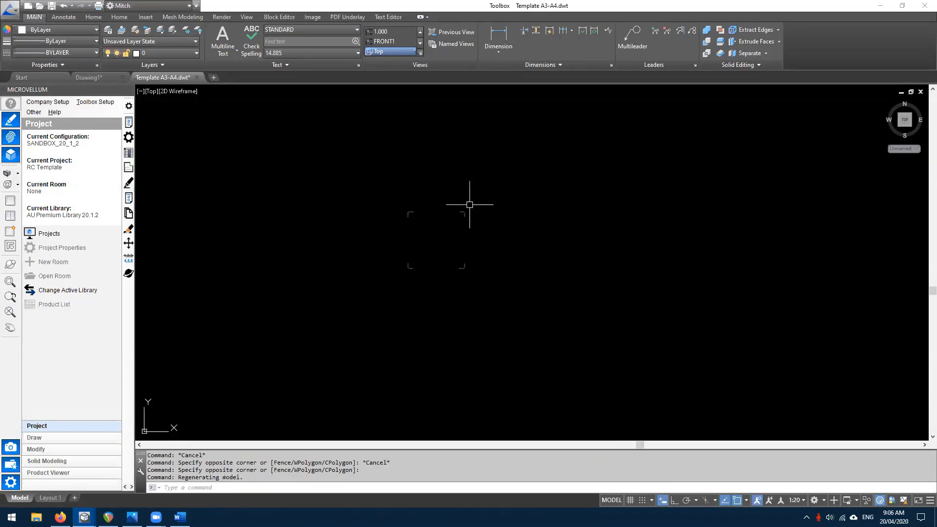
middle_click(469, 205)
middle_click(469, 205)
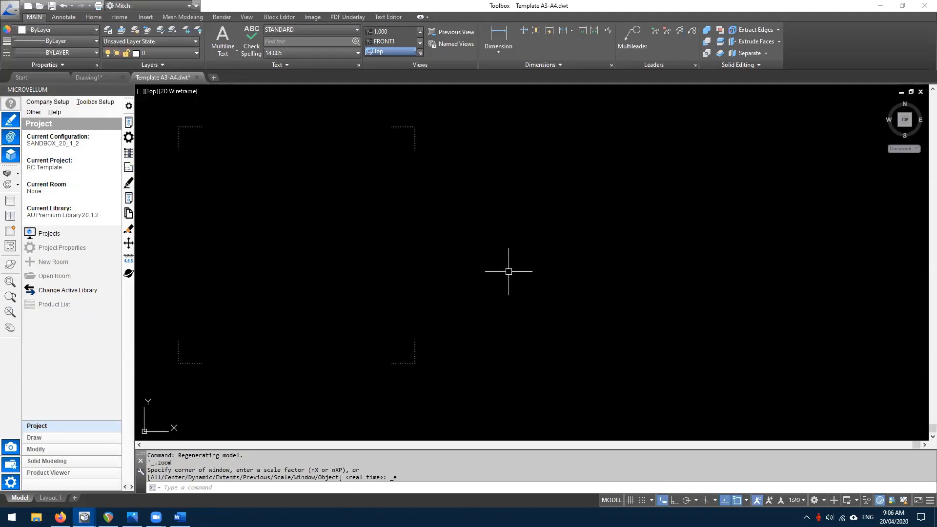
- Open Section Inidcators.dwt from the Desktop's TEMPLATES folder
click(39, 7)
click(359, 310)
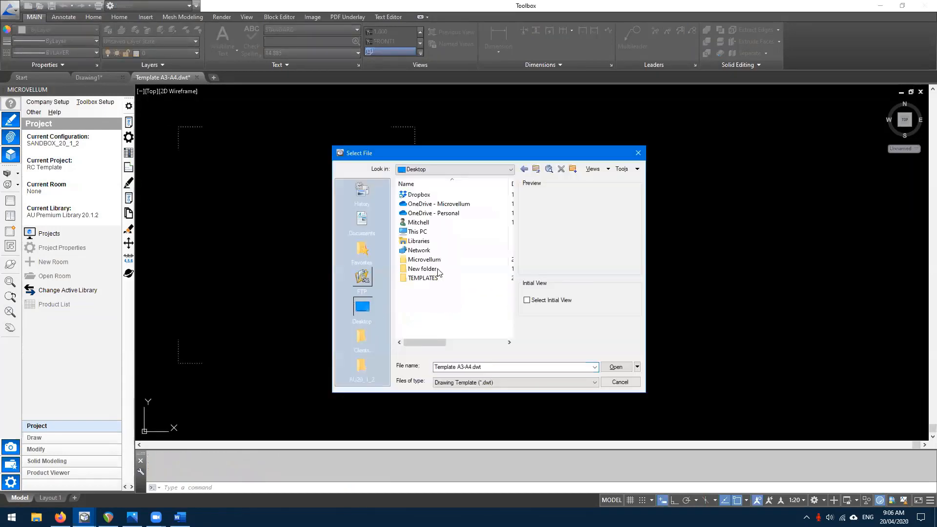
double_click(420, 278)
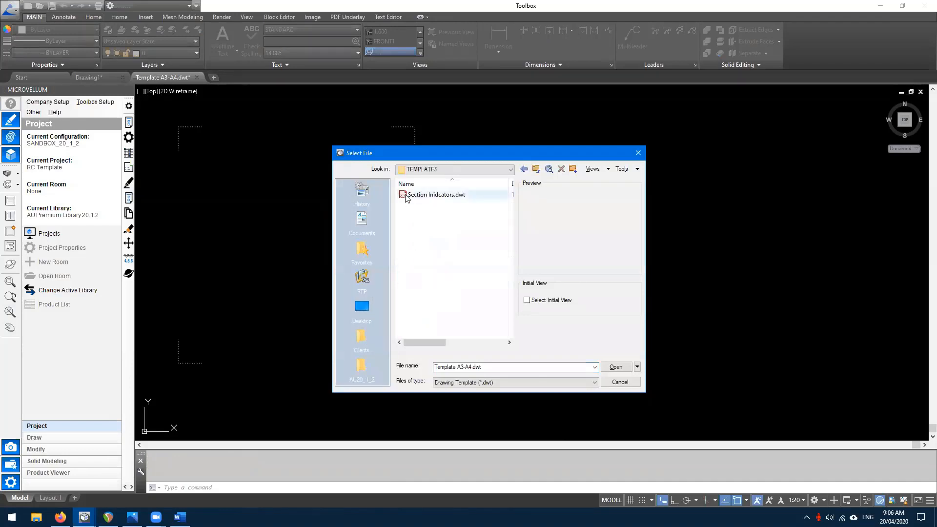
double_click(412, 195)
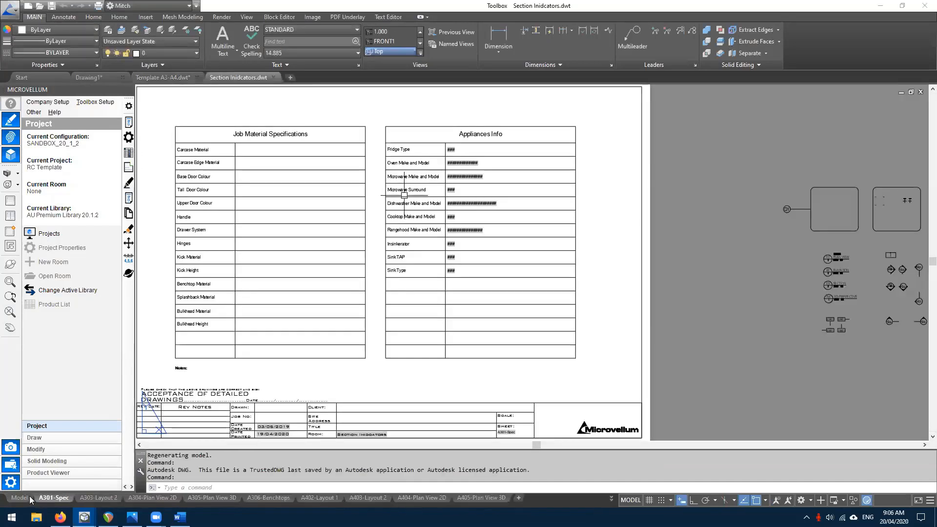
- Window-select both section indicators in Section Inidcators.dwt, briefly checking the Template A3-A4 drawing
scroll(596, 224, down, 2)
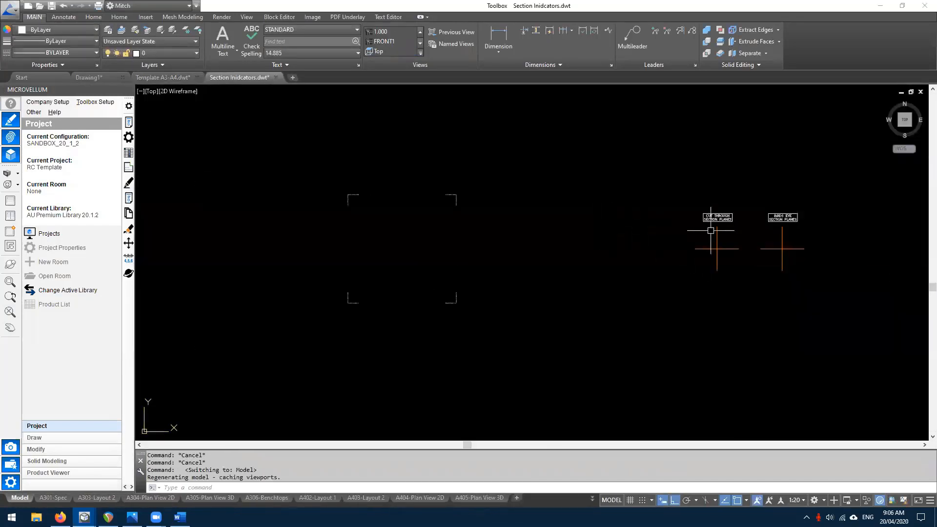
click(873, 288)
click(606, 163)
scroll(757, 261, up, 2)
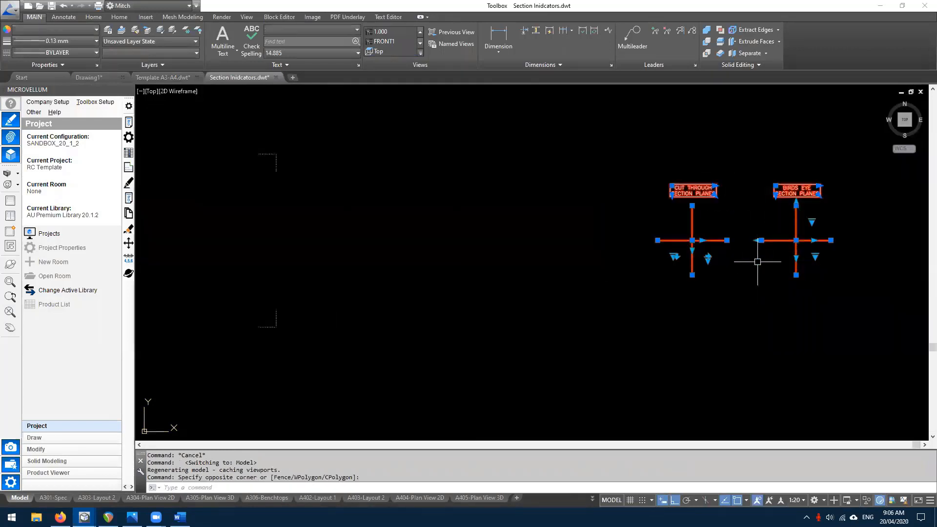
scroll(581, 214, down, 2)
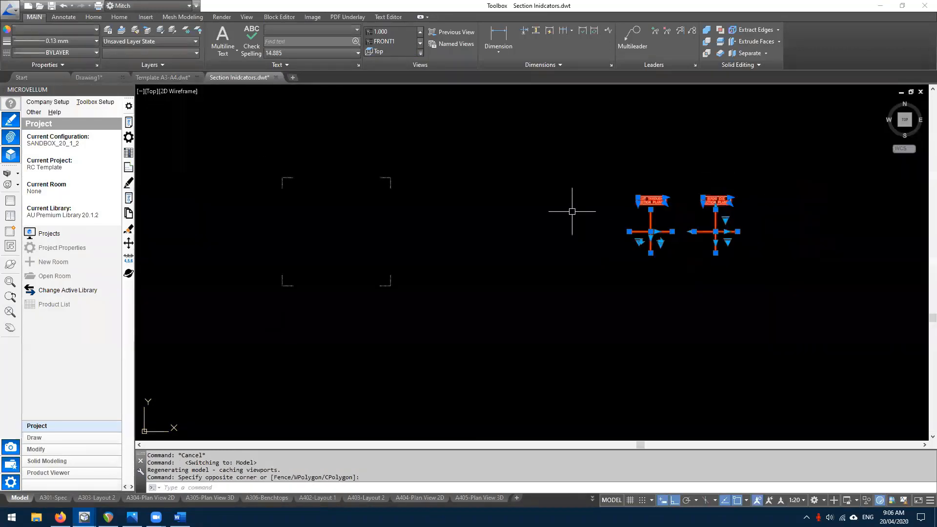
key(Escape)
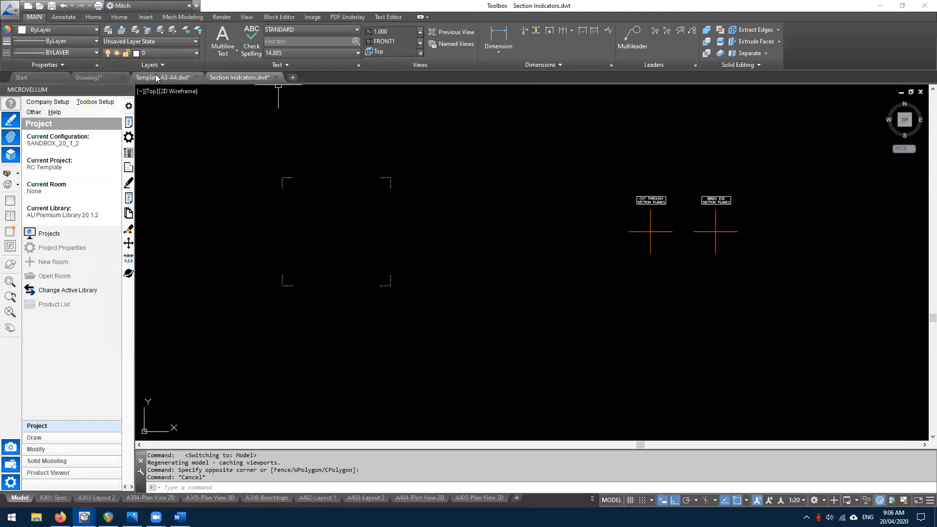
click(158, 77)
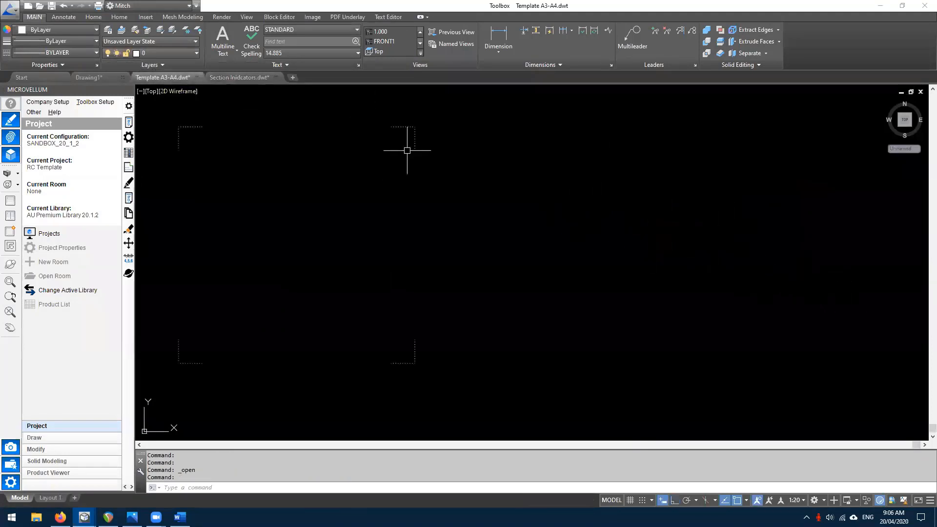
click(239, 77)
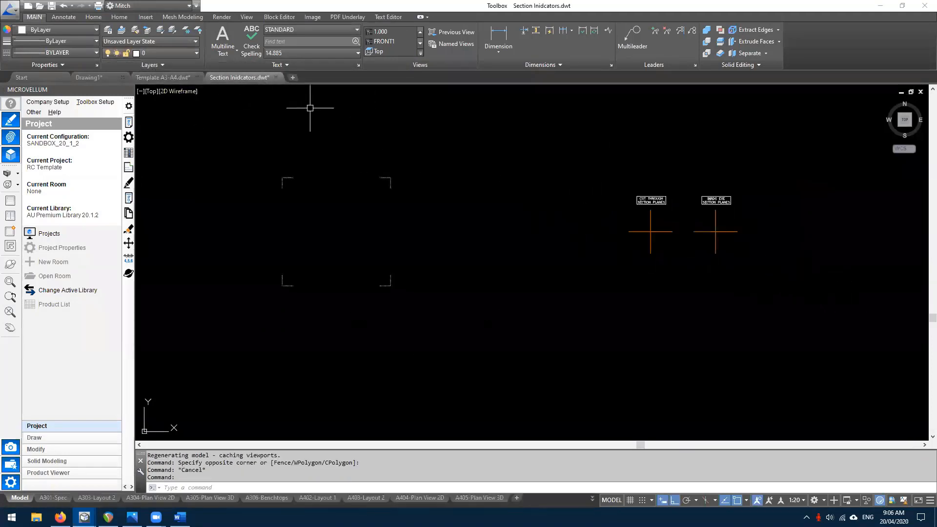
- Reselect both indicators and copy them with COPYBASE from a picked base point
click(773, 286)
click(540, 168)
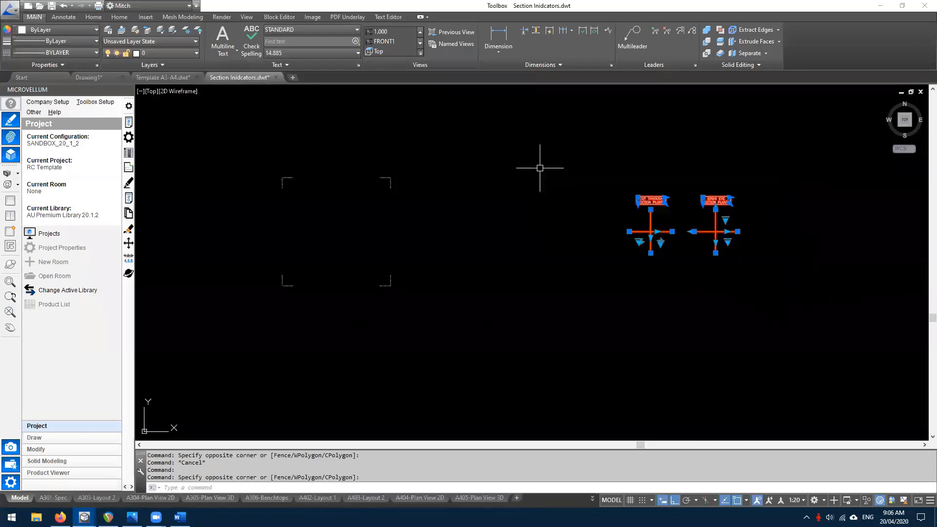
key(Escape)
click(791, 268)
click(551, 143)
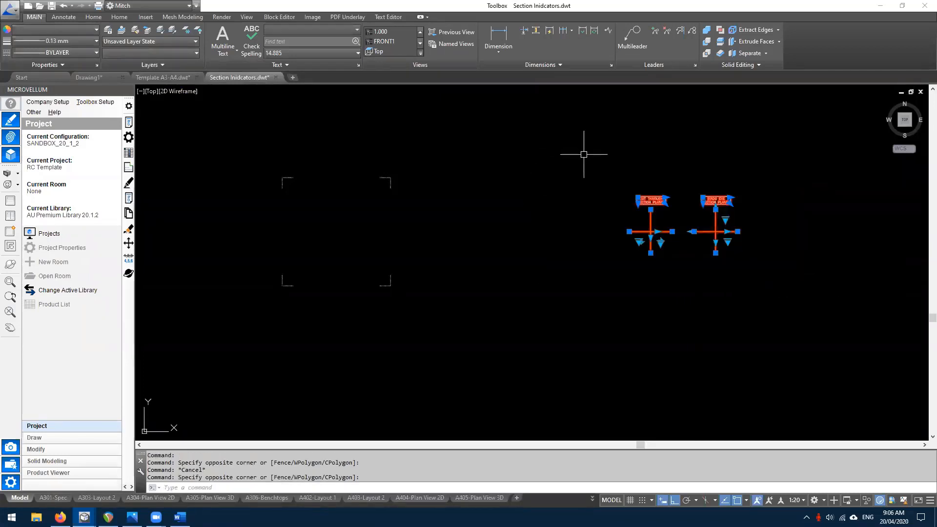
text(copybas)
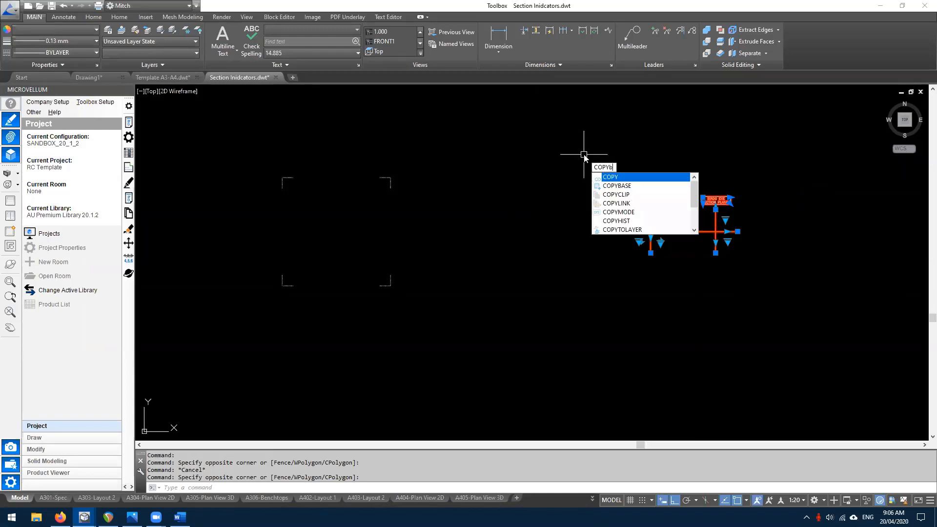
text(e)
key(Return)
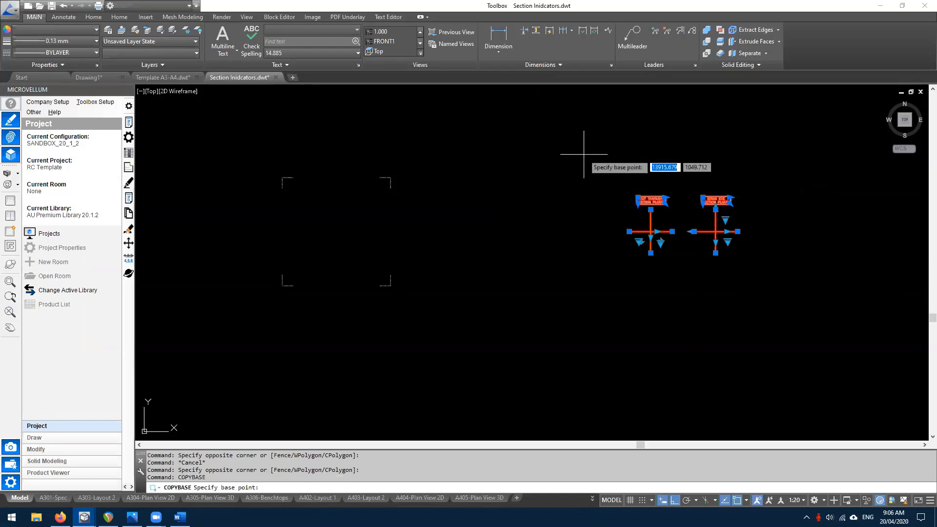
click(282, 178)
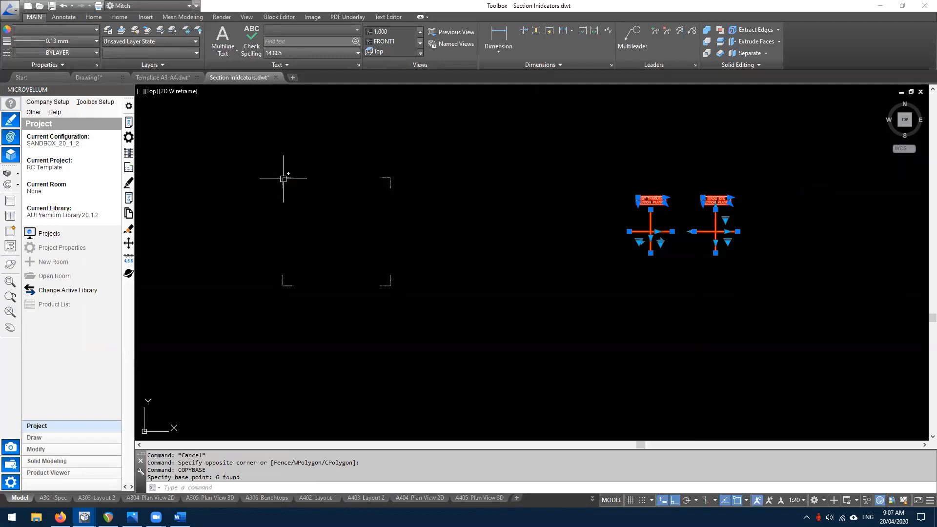
- Paste the indicators into Template A3-A4.dwt to the right of the frame
click(172, 78)
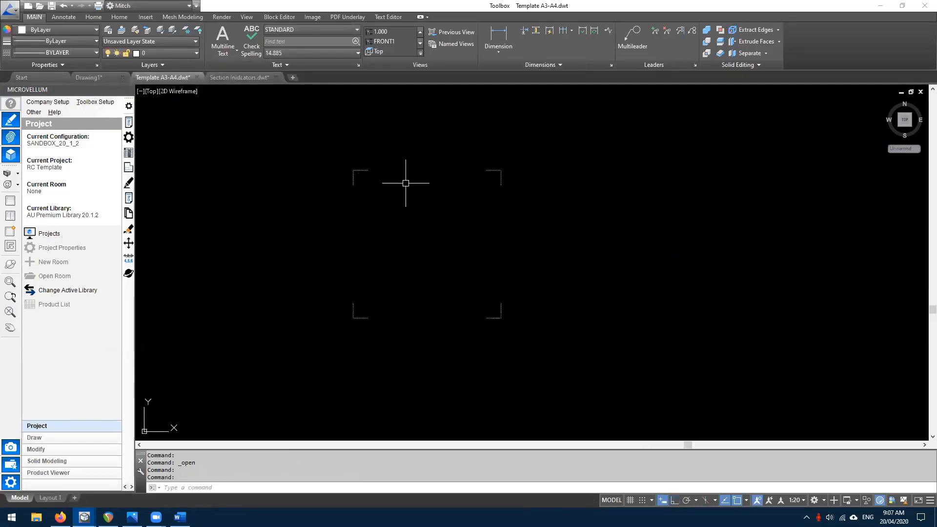
key(ctrl+v)
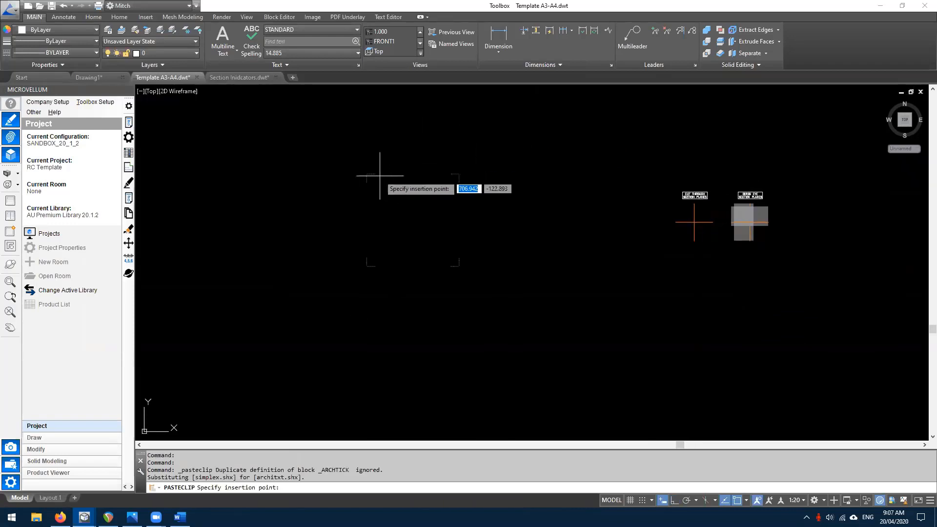
scroll(366, 174, up, 2)
click(366, 174)
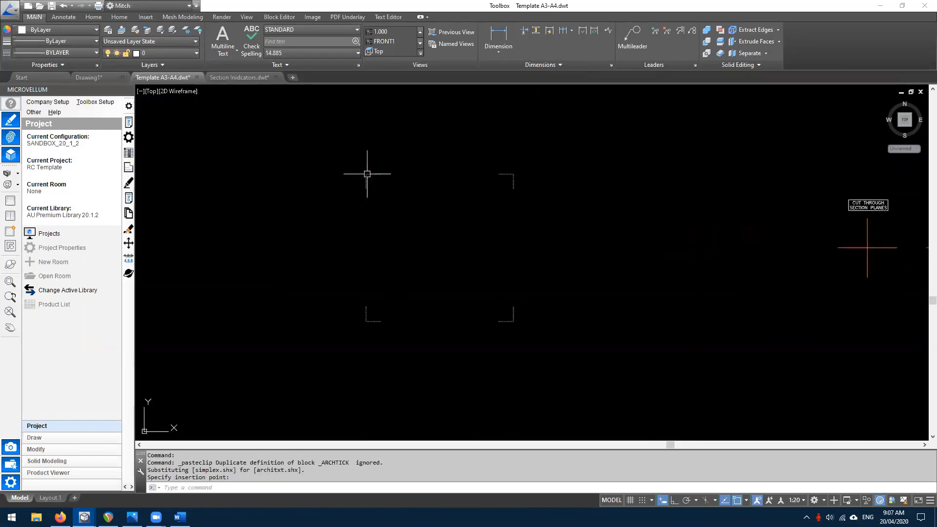
scroll(374, 166, down, 2)
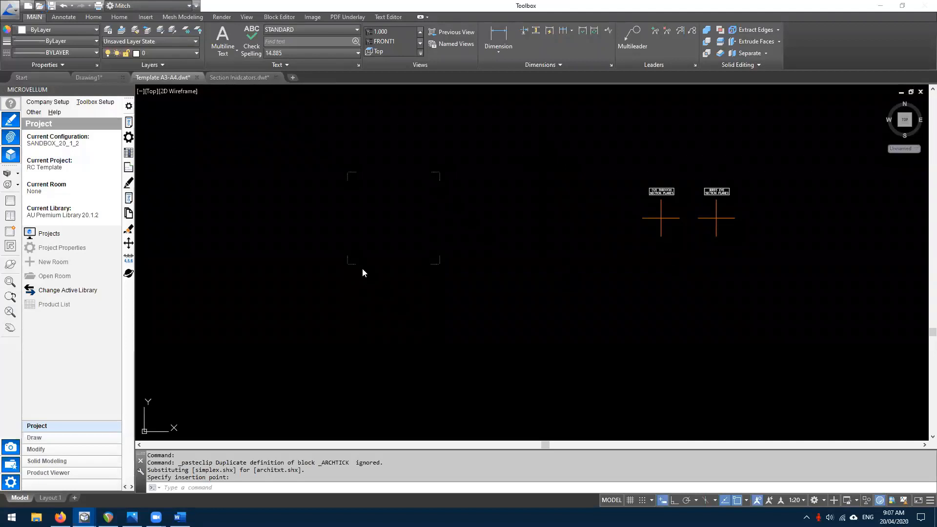
key(ctrl+o)
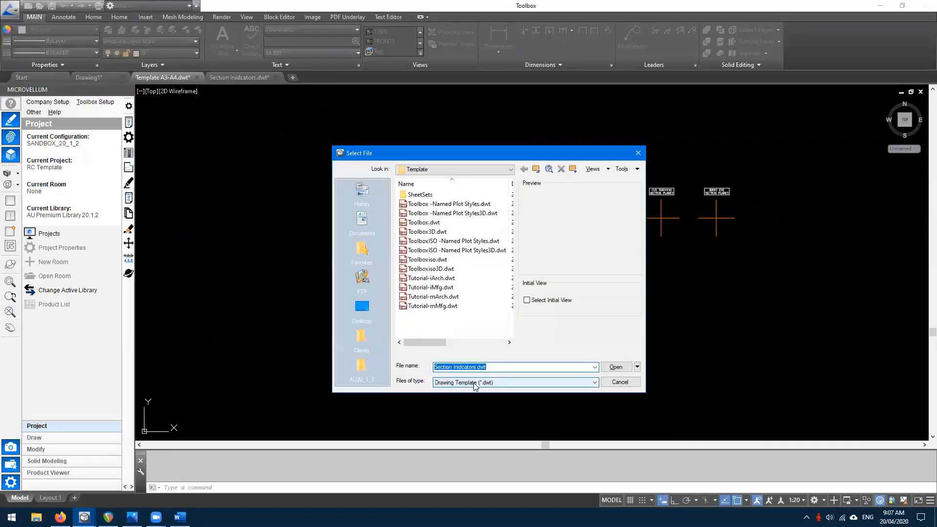
- Open Sink Blocks.dwg from Desktop > TEMPLATES with the file type set to Drawing (*.dwg)
click(464, 382)
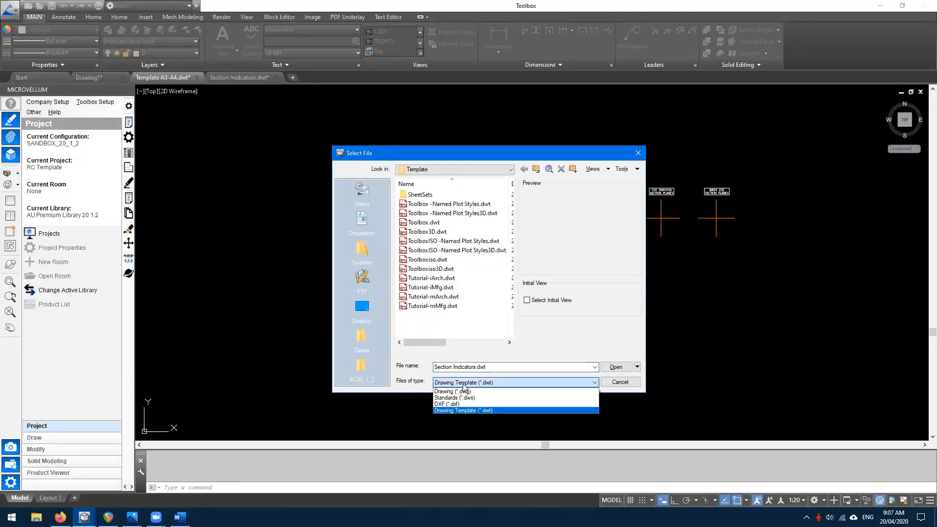
click(462, 393)
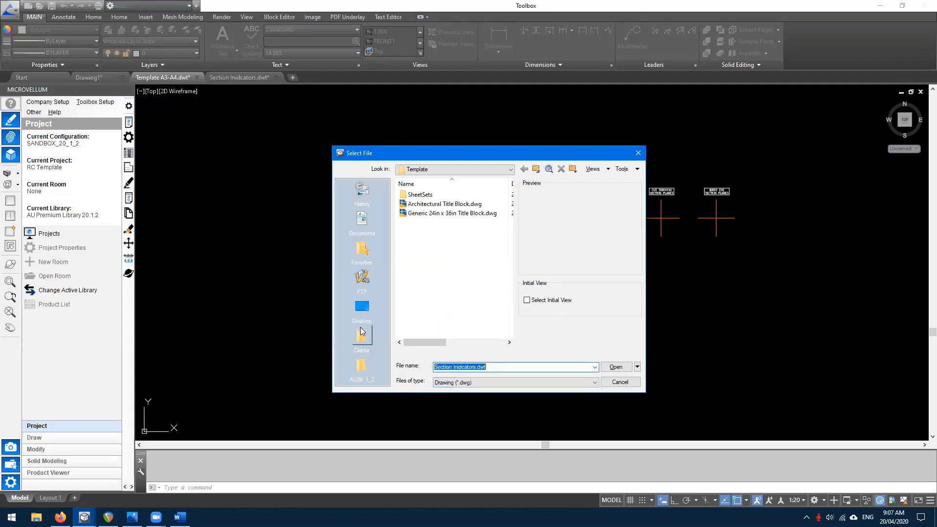
click(358, 316)
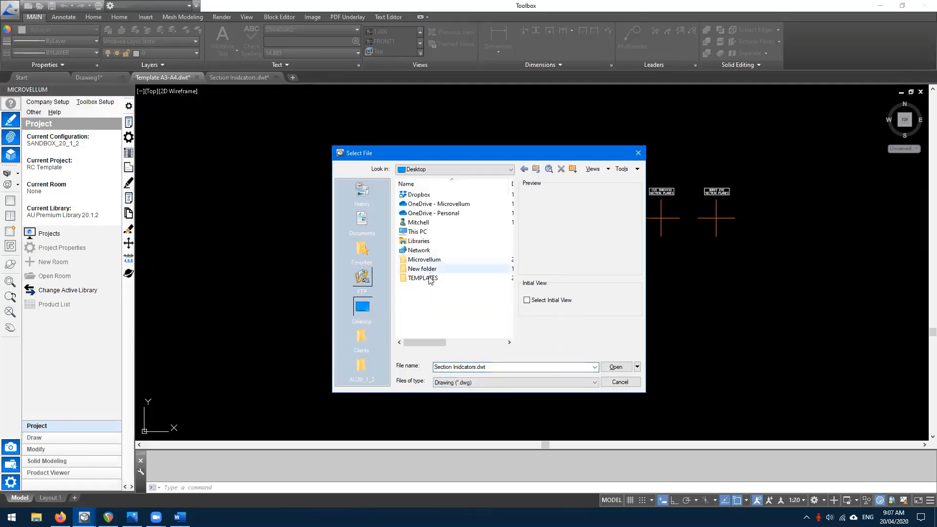
double_click(423, 280)
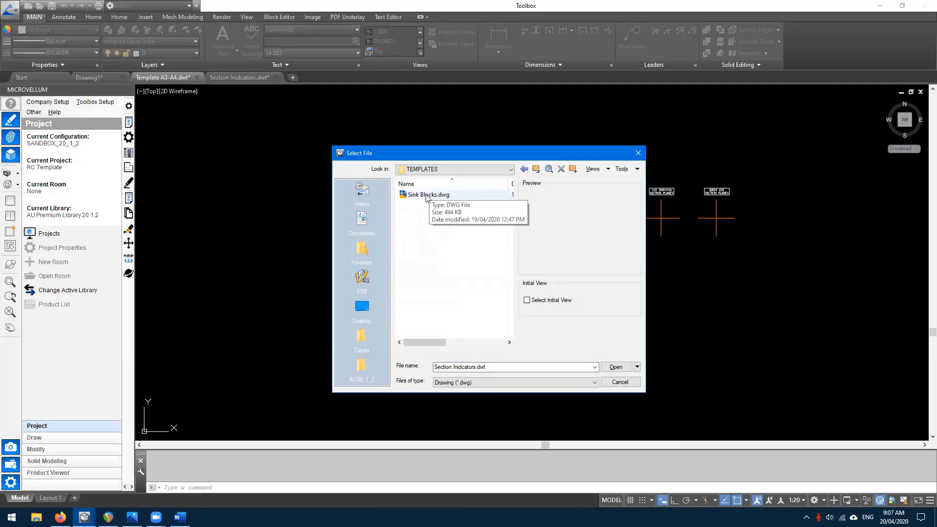
double_click(426, 195)
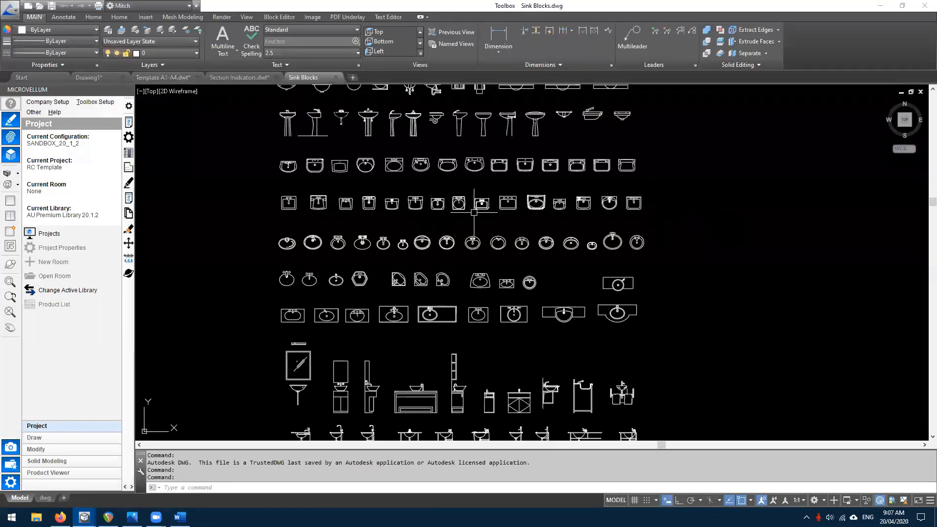
- Select the plan sink, the tall sink unit and the pedestal sink blocks
scroll(474, 214, down, 2)
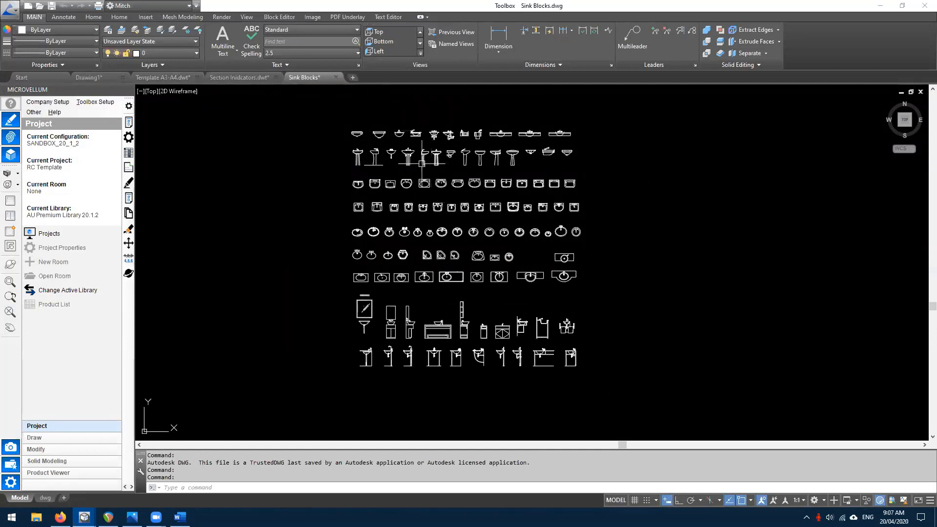
scroll(410, 152, up, 2)
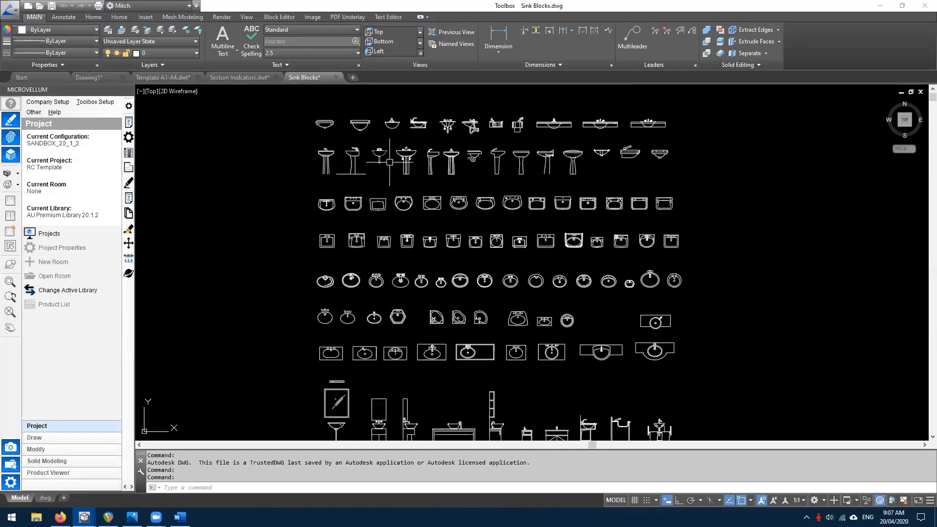
click(388, 246)
click(405, 415)
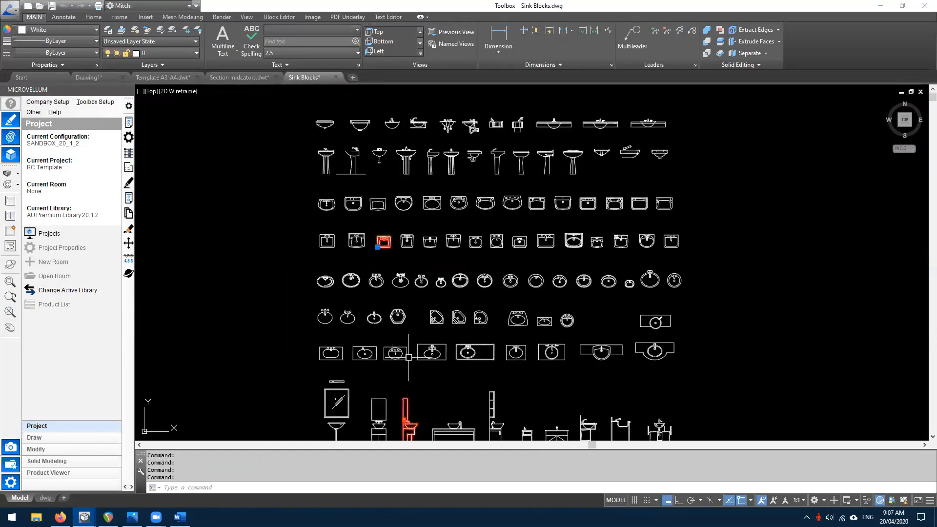
click(408, 155)
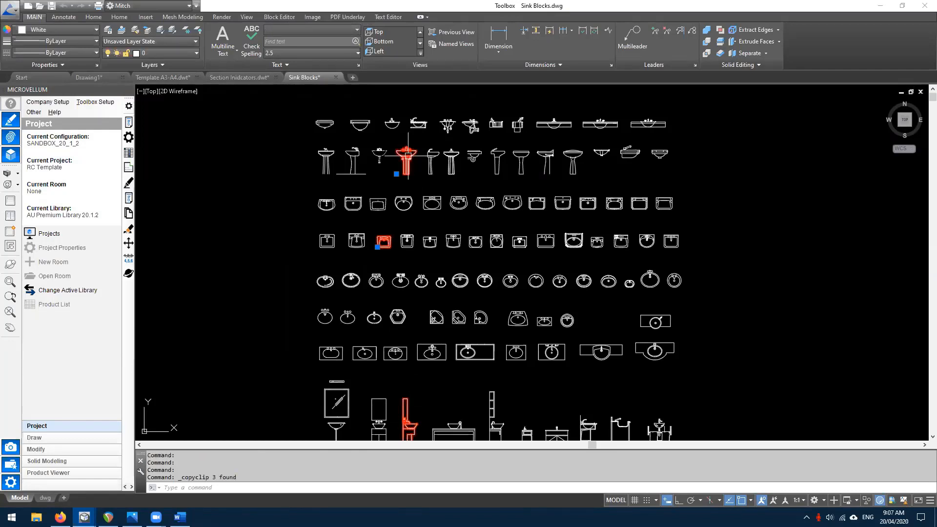
- Paste the three copied sink blocks into Template A3-A4.dwt
click(165, 78)
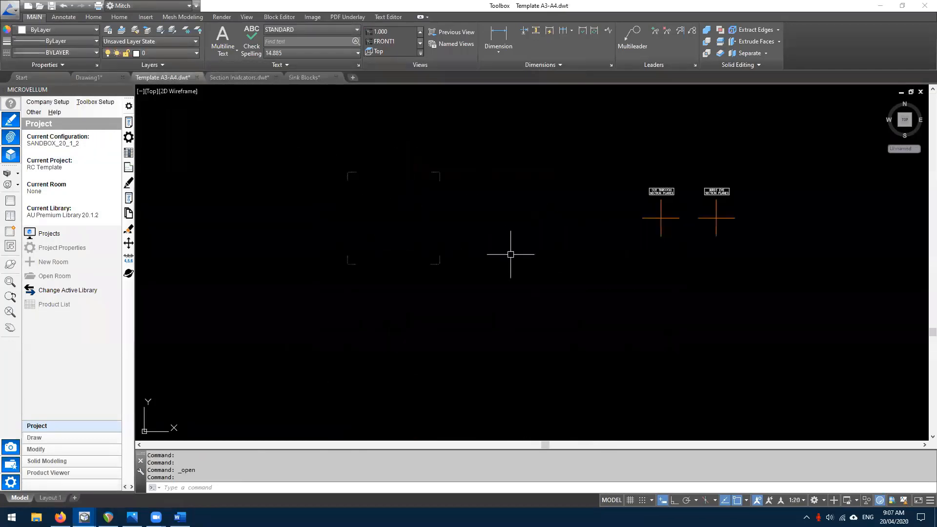
key(ctrl+v)
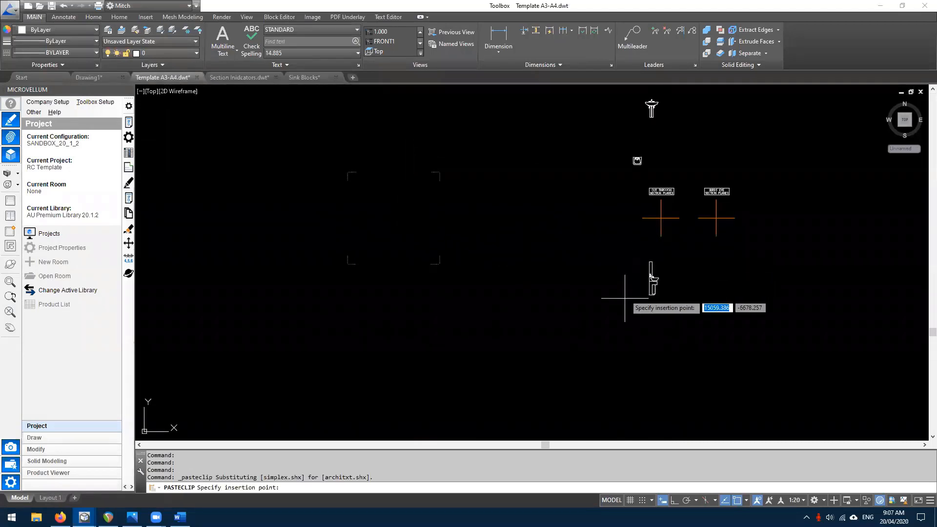
click(613, 359)
- Arrange the plan, elevation and pedestal sinks side by side
click(624, 224)
right_drag(624, 225, 644, 260)
click(664, 267)
click(639, 342)
right_drag(639, 341, 692, 276)
click(691, 274)
click(640, 171)
right_drag(639, 171, 692, 264)
click(705, 267)
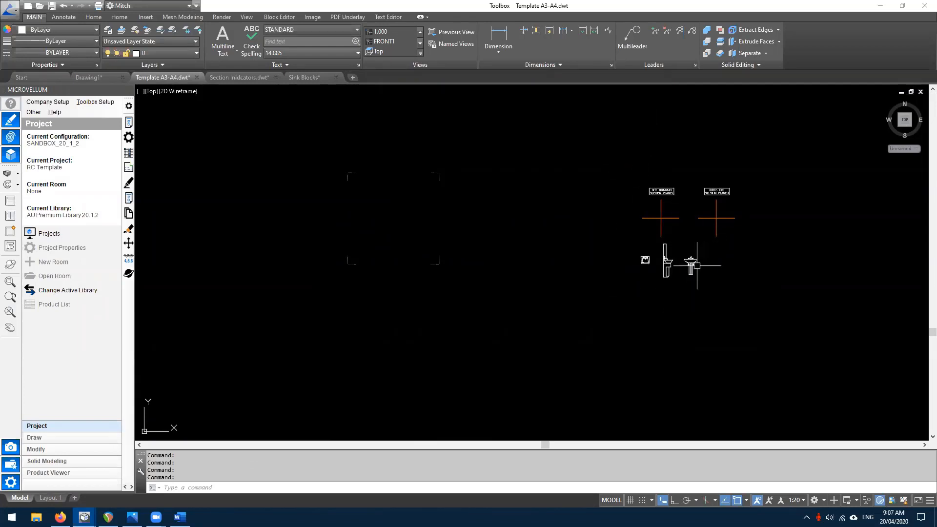
- Move all three sinks together to a spot beneath the section indicators
scroll(638, 263, up, 2)
double_click(645, 257)
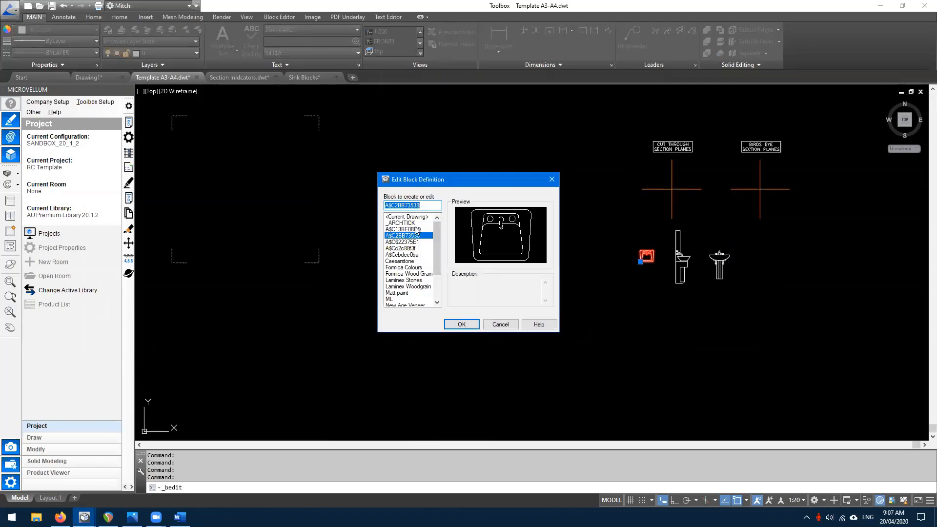
click(500, 324)
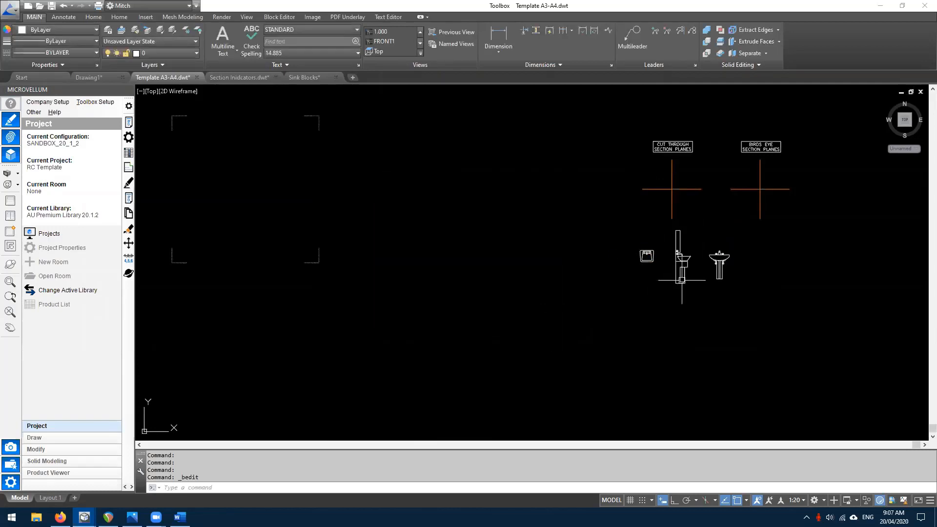
scroll(707, 274, down, 2)
click(742, 293)
click(625, 238)
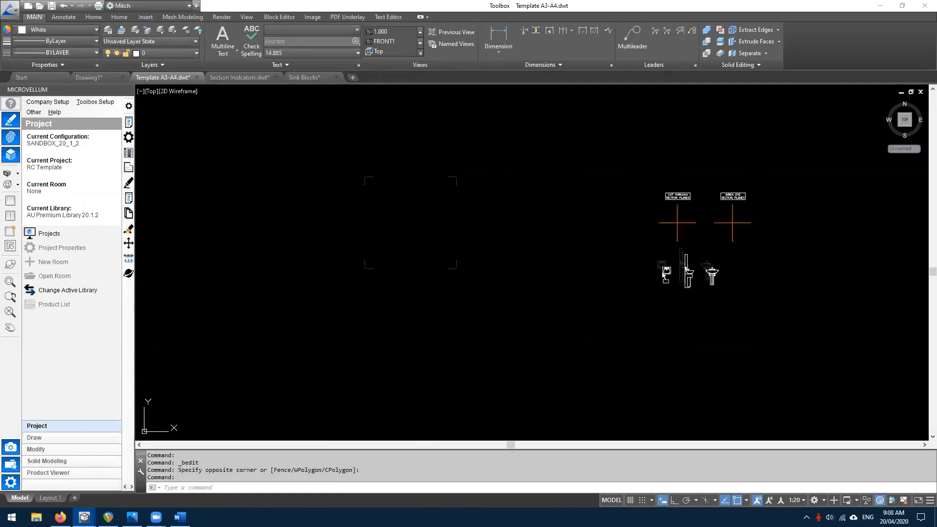
right_drag(662, 269, 668, 278)
click(672, 280)
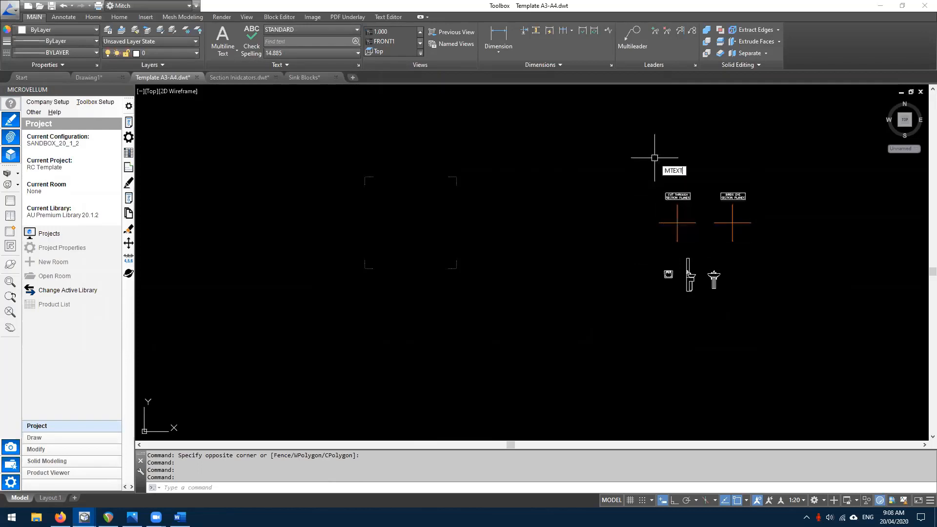
- Create an 'Adj Shelves.' multiline text label with text height 50
key(Return)
scroll(654, 161, up, 2)
click(657, 139)
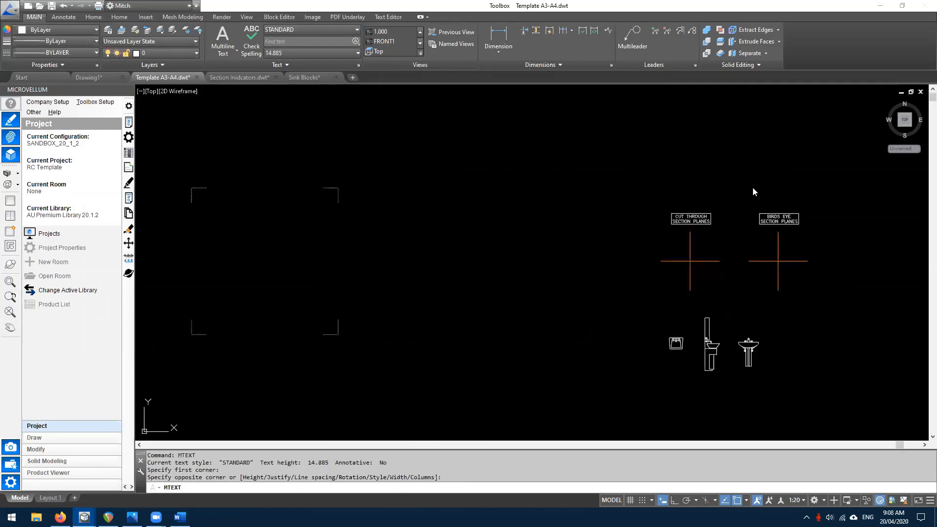
click(744, 188)
text(Adj S)
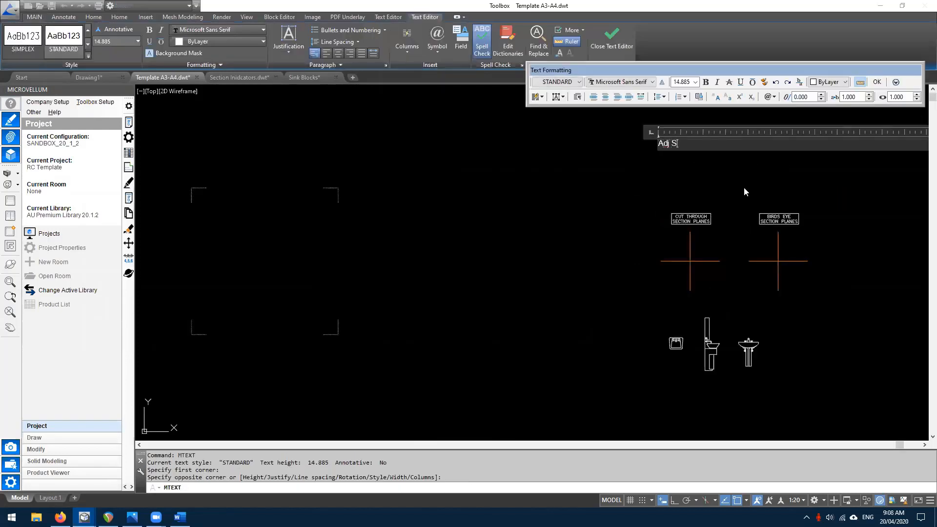
text(helves.)
key(ctrl+a)
text(50.0)
key(Return)
click(876, 82)
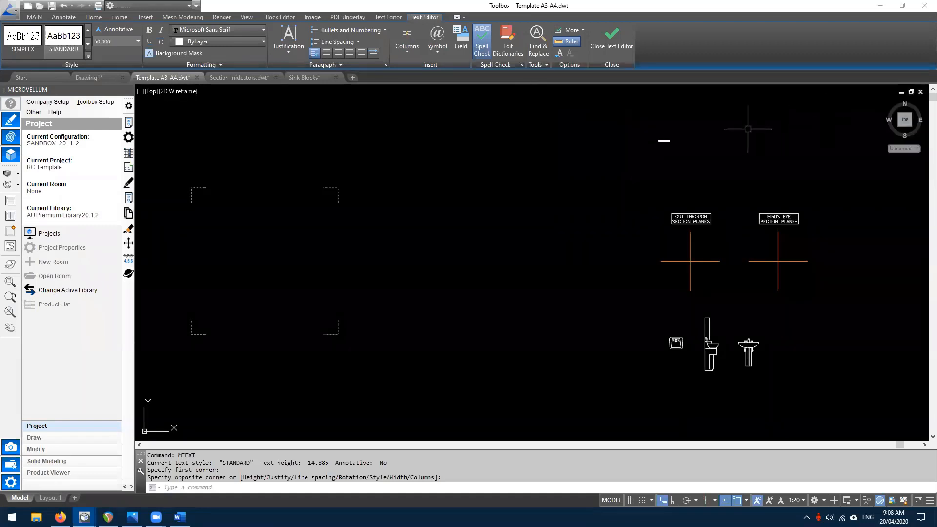
- Move the Adj Shelves. label lower down
scroll(657, 142, up, 2)
click(665, 140)
right_drag(665, 140, 697, 207)
click(727, 213)
scroll(710, 209, up, 4)
scroll(692, 208, down, 6)
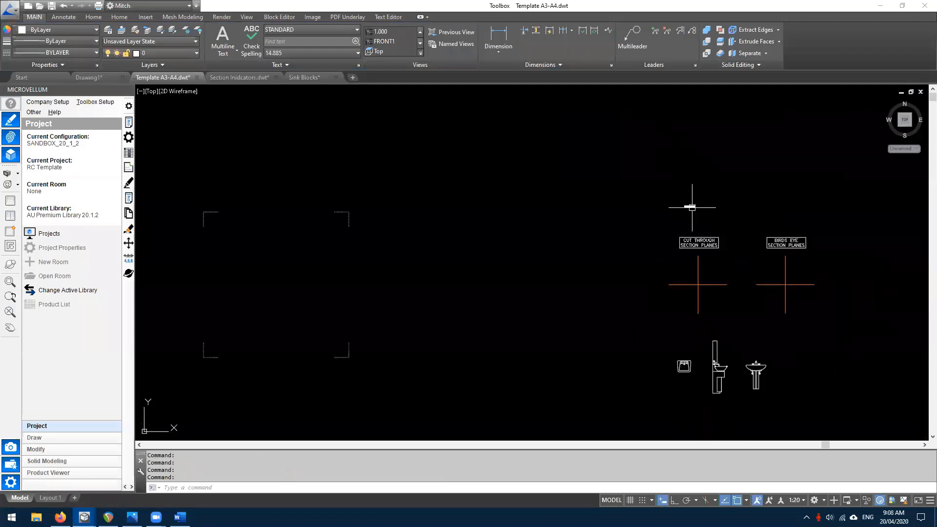
- Copy the Adj Shelves. label beside the left frame, keeping the original
key(space)
key(Escape)
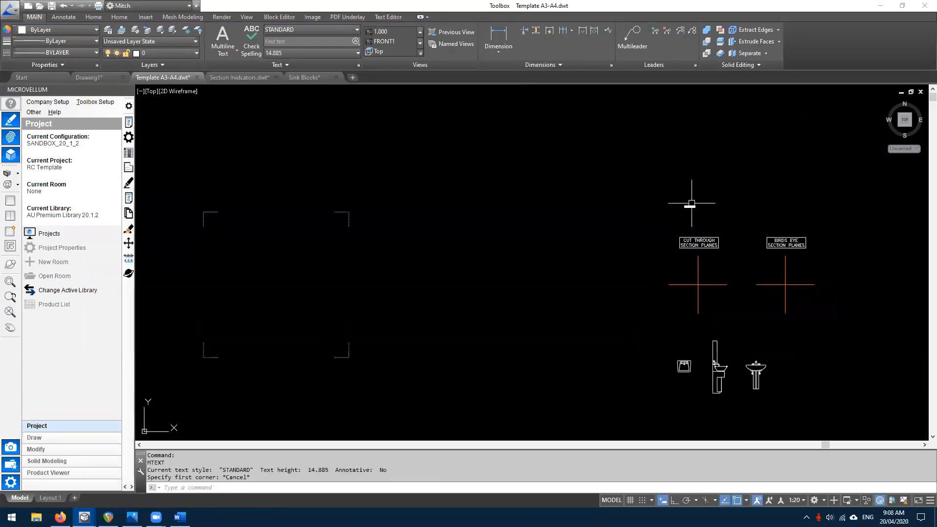
scroll(691, 209, up, 2)
scroll(689, 204, down, 2)
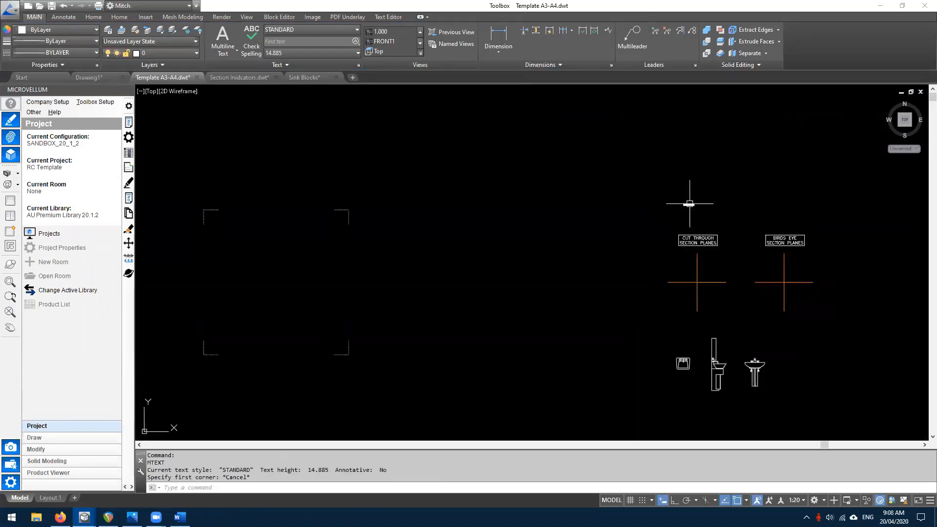
drag(690, 204, 286, 279)
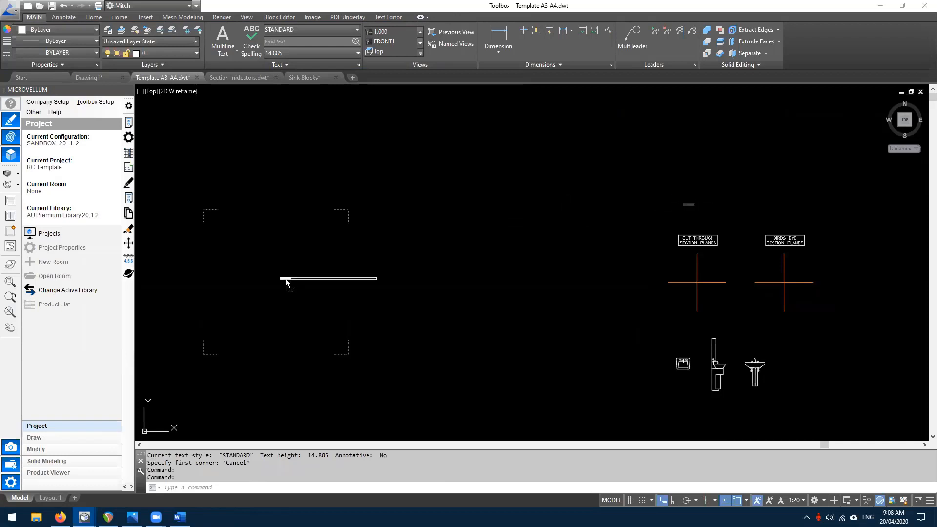
right_drag(286, 279, 286, 279)
click(312, 295)
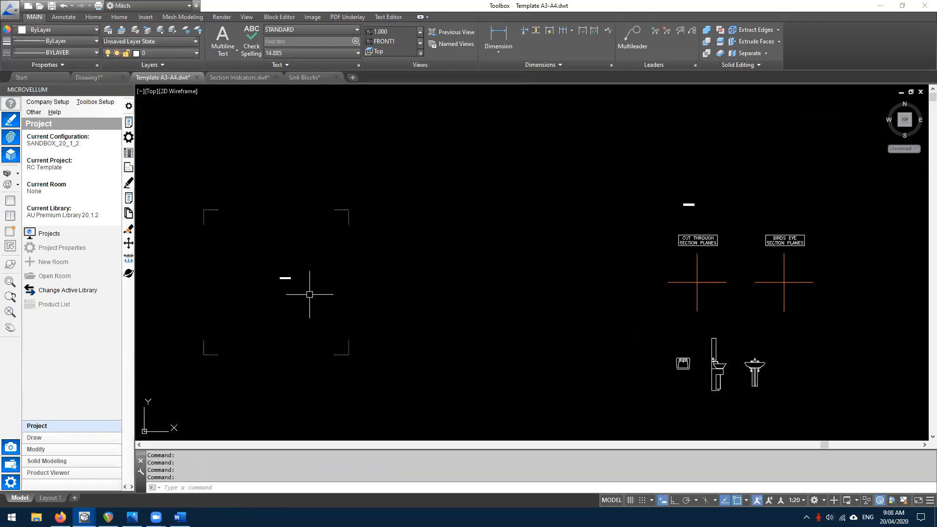
- Open the copied label in the text editor and close it with the font unchanged
click(285, 284)
key(Escape)
scroll(280, 276, up, 8)
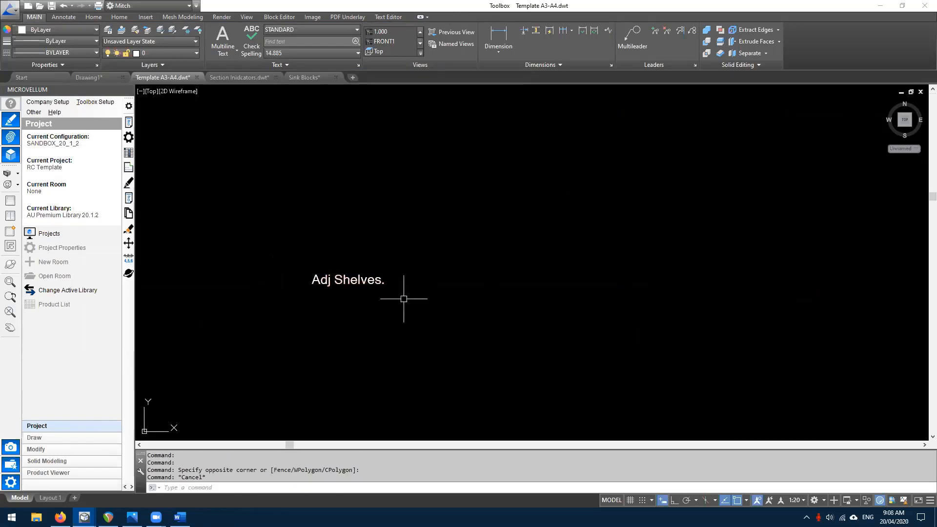
double_click(364, 279)
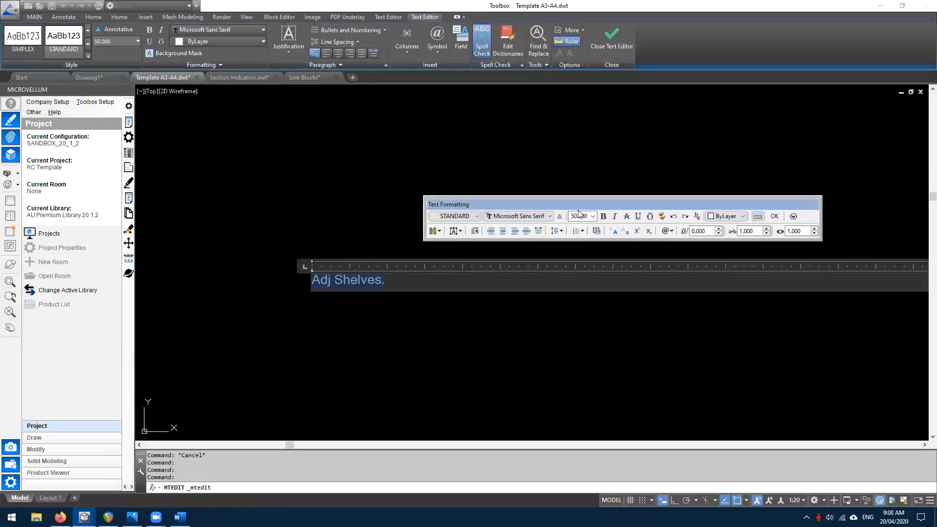
click(515, 221)
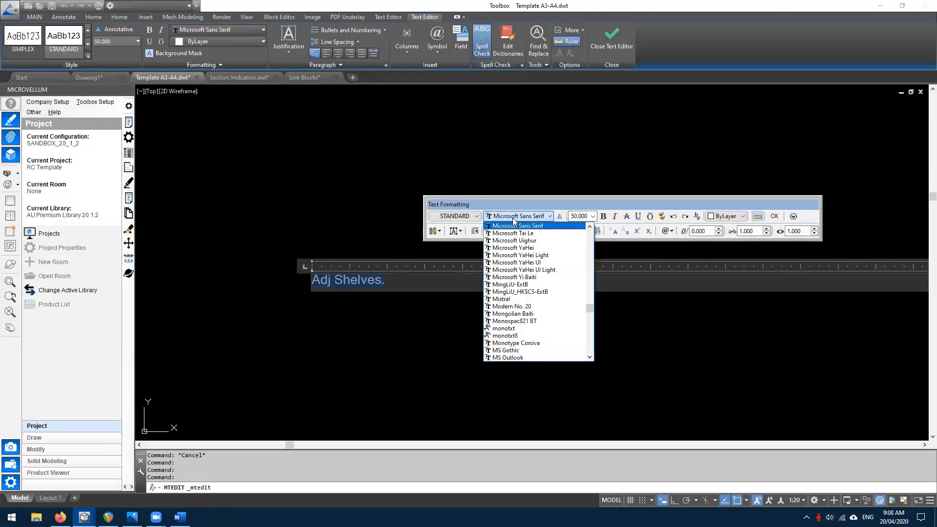
click(534, 205)
click(774, 217)
- Erase the Adj Shelves. label and show the Layout 1 sheet
scroll(420, 256, down, 3)
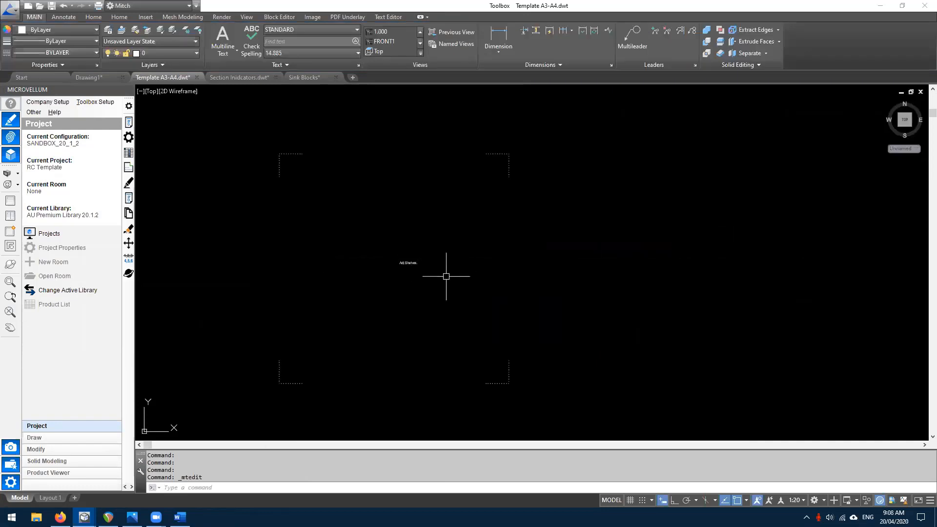
click(446, 276)
click(392, 251)
key(Delete)
scroll(361, 252, down, 3)
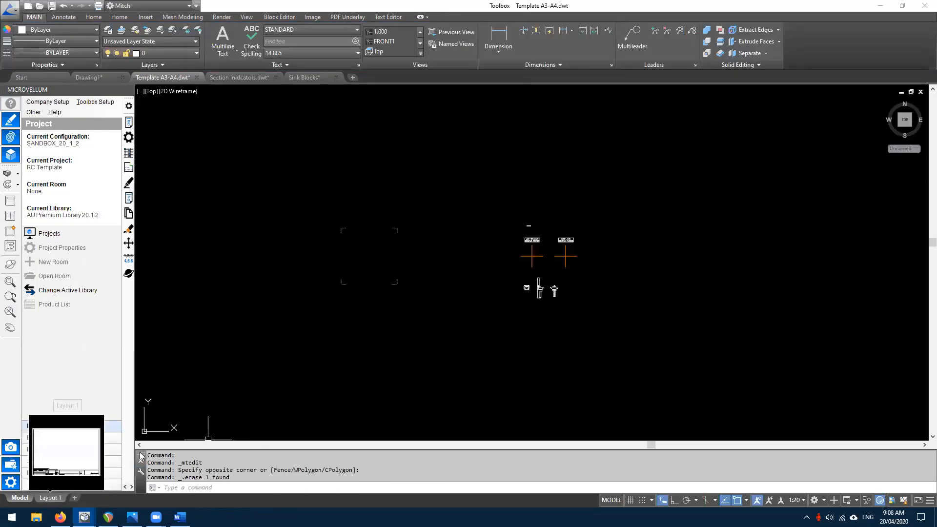
click(50, 498)
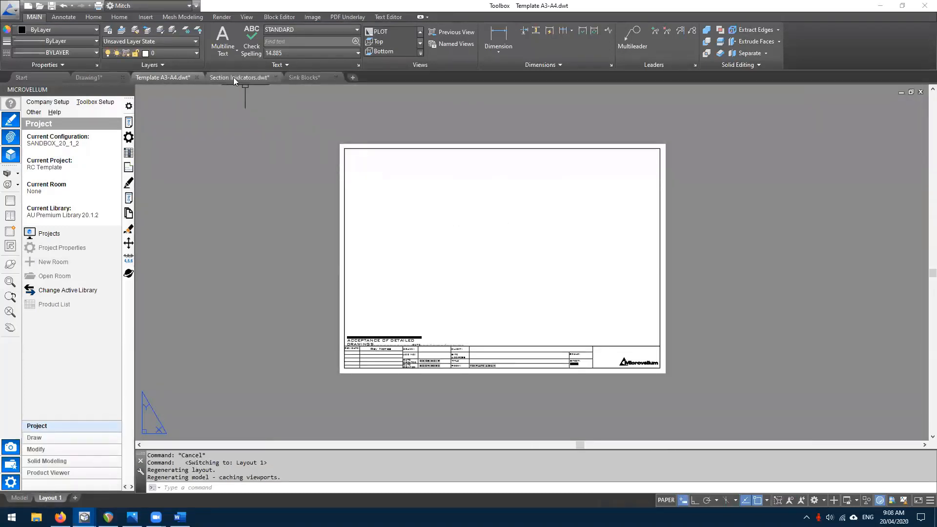
- Switch to Section Inidcators.dwt and window the indicator symbols on the layout
click(234, 77)
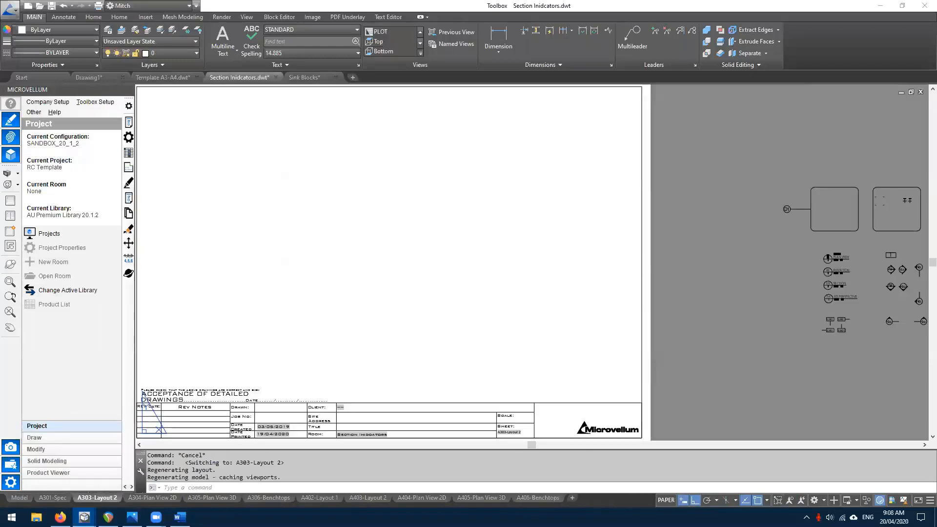
middle_drag(736, 328, 342, 354)
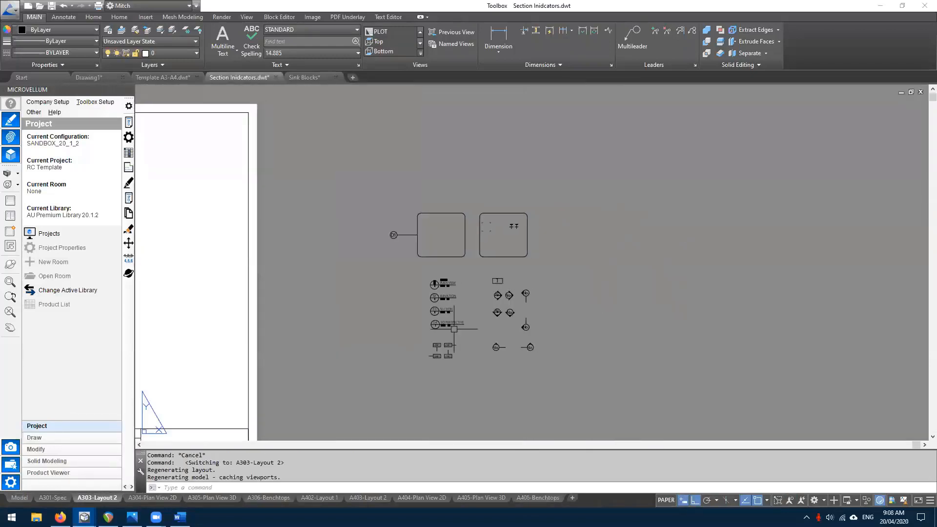
click(574, 379)
click(345, 190)
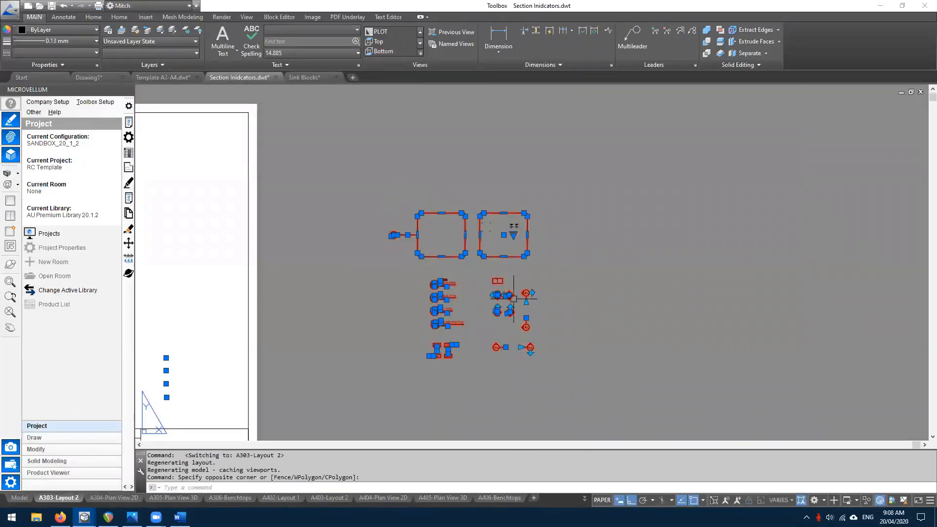
scroll(513, 298, up, 4)
key(Escape)
click(472, 152)
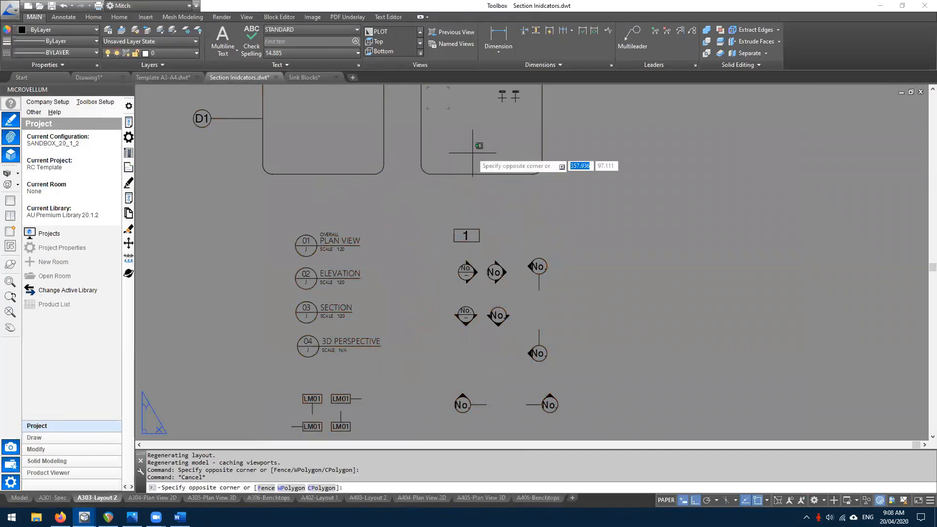
double_click(472, 153)
double_click(632, 197)
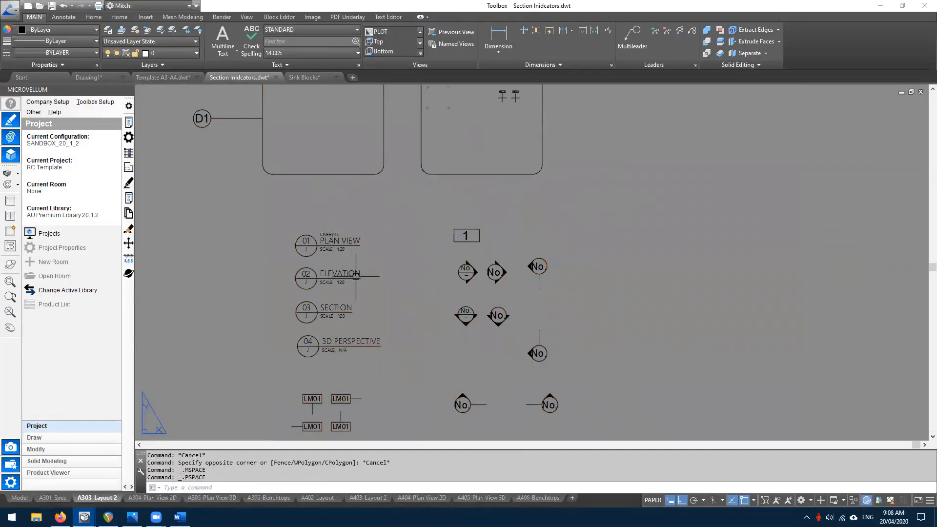
- Reselect all the view-title and callout symbols with a crossing window
middle_drag(354, 279, 357, 225)
click(328, 359)
click(288, 331)
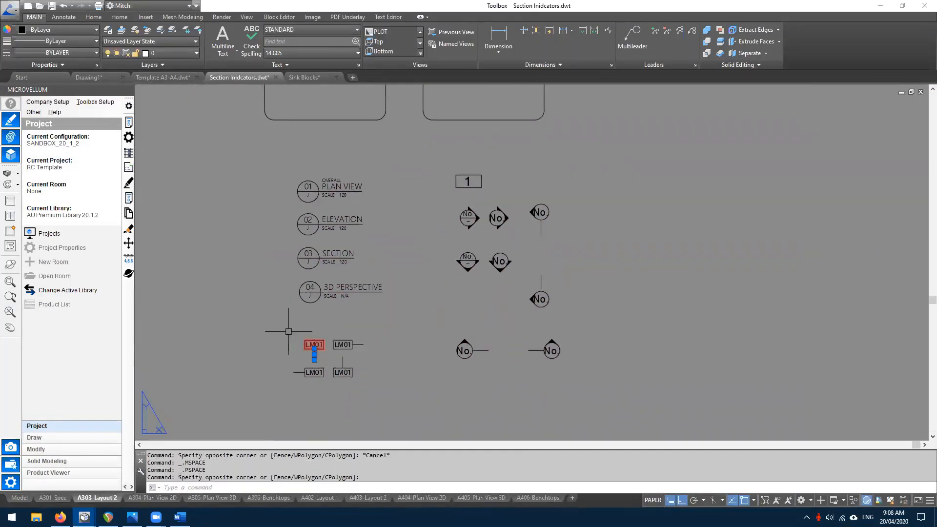
key(Escape)
scroll(353, 301, down, 4)
click(517, 417)
click(252, 148)
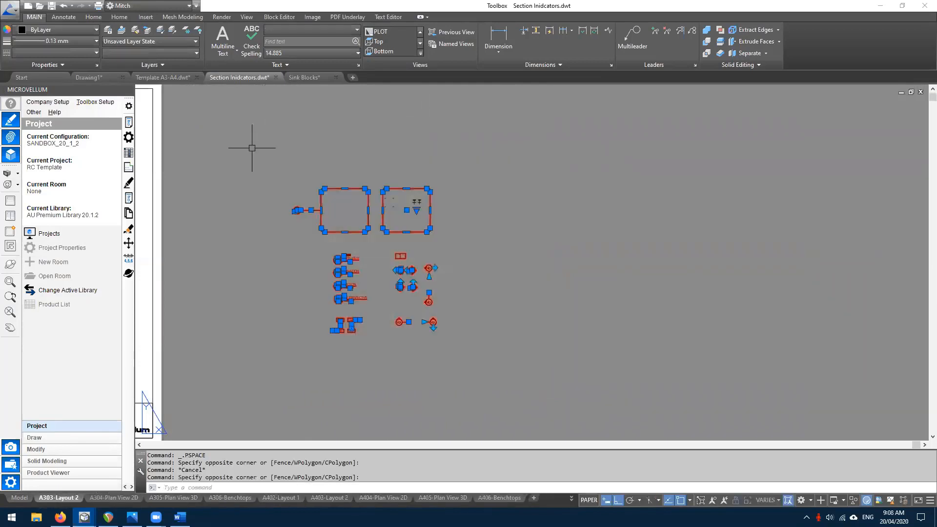
middle_drag(316, 167, 475, 231)
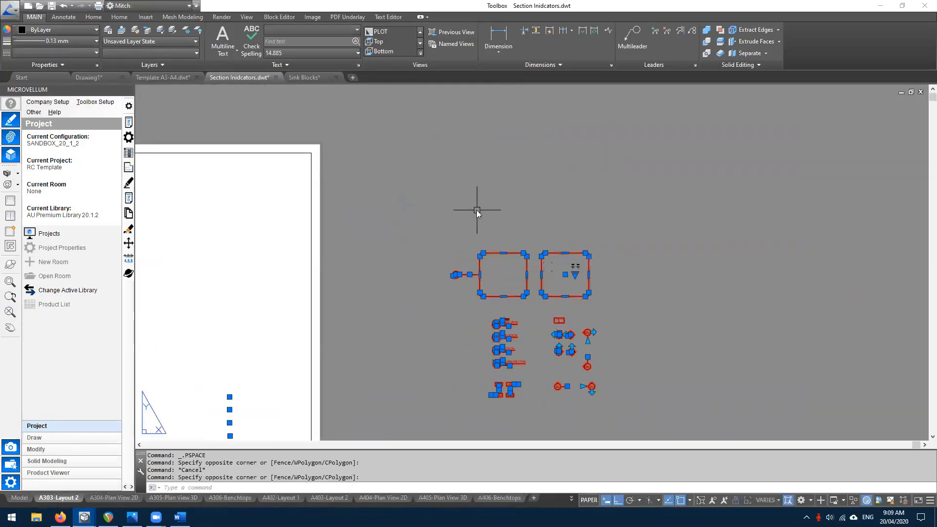
- Copy them with COPYBASE based at the paper corner and return to Template A3-A4
text(se)
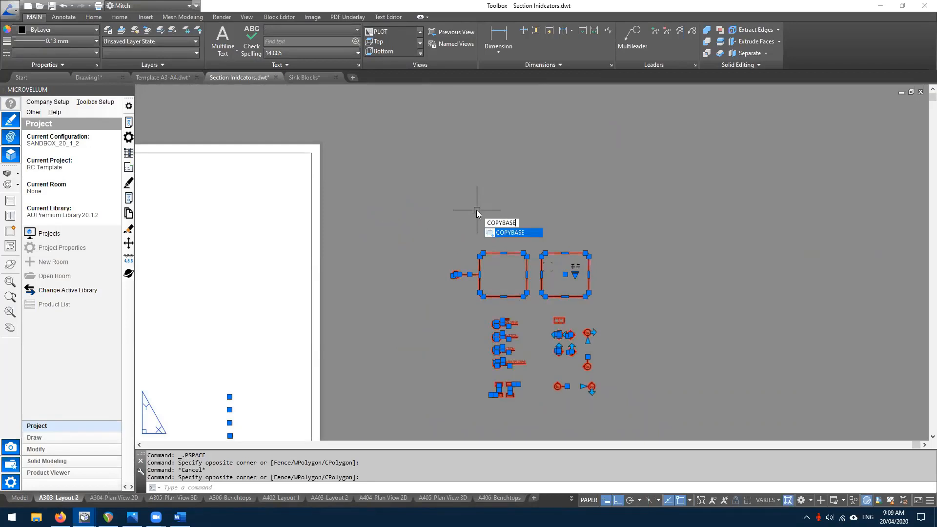
key(Return)
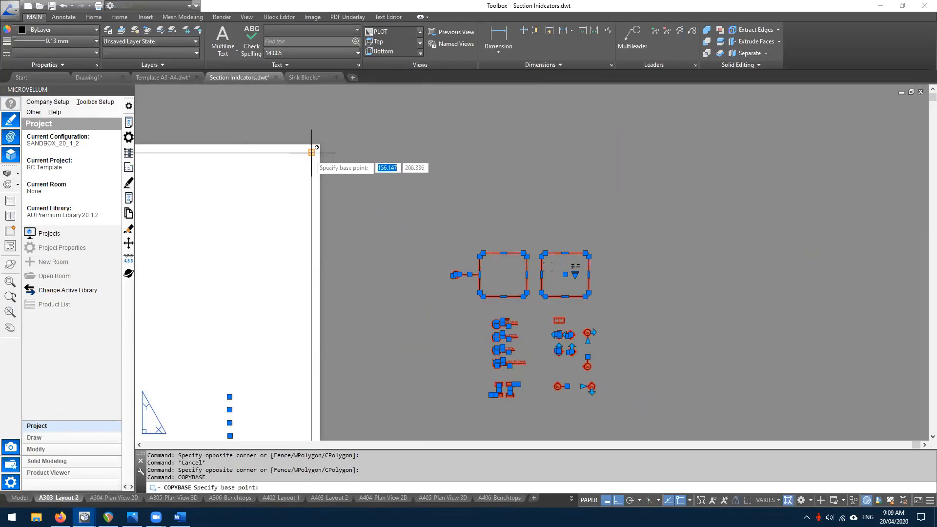
click(312, 153)
click(168, 78)
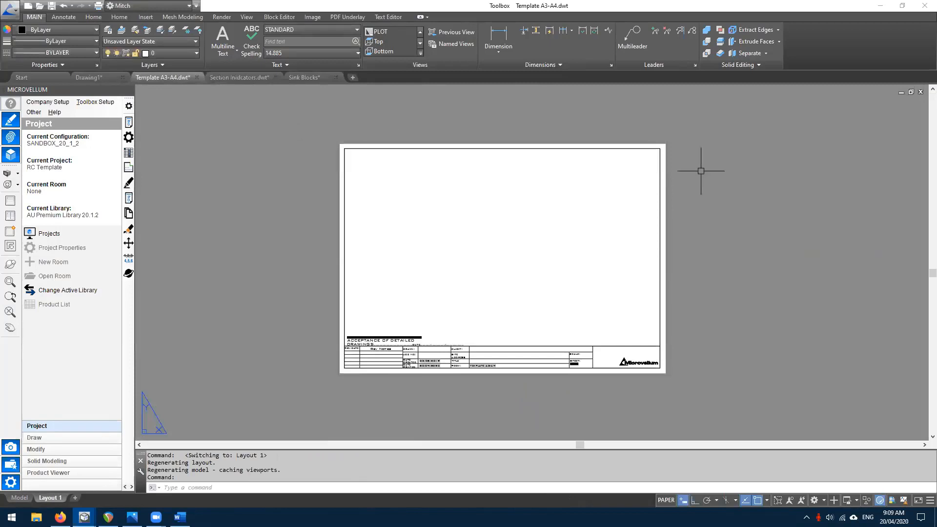
middle_drag(813, 211, 651, 270)
scroll(560, 227, up, 2)
key(ctrl+v)
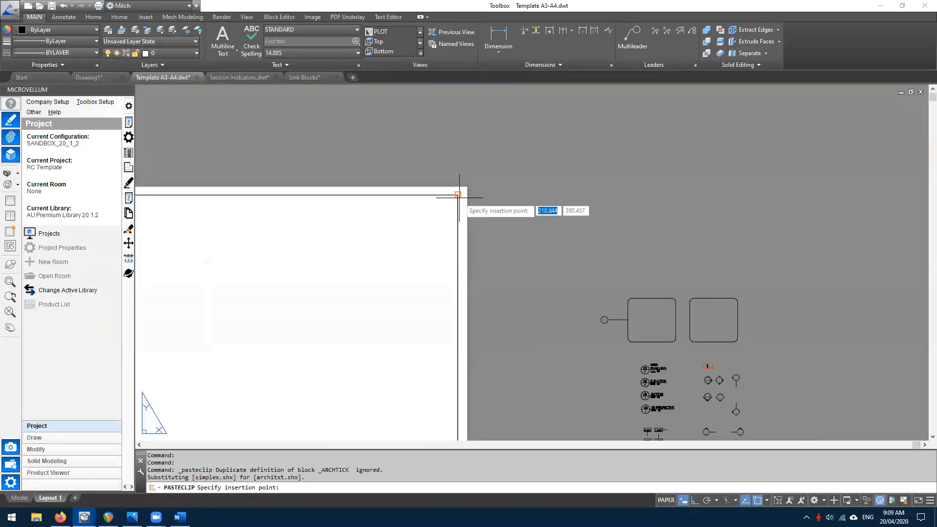
click(460, 195)
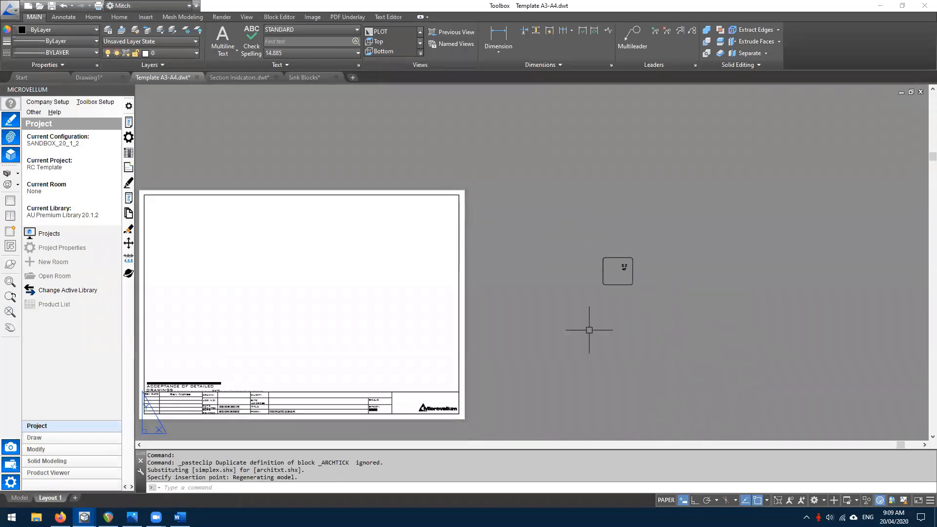
click(491, 185)
key(Escape)
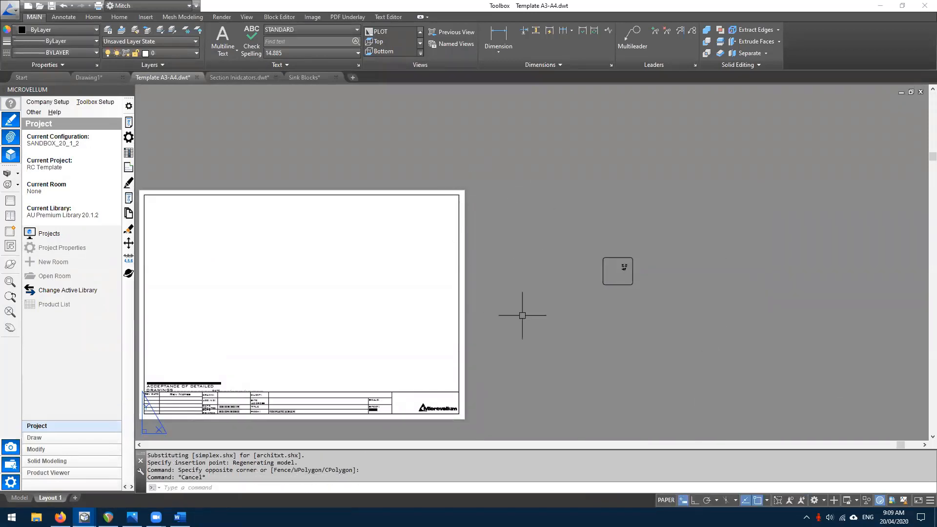
click(18, 497)
click(50, 498)
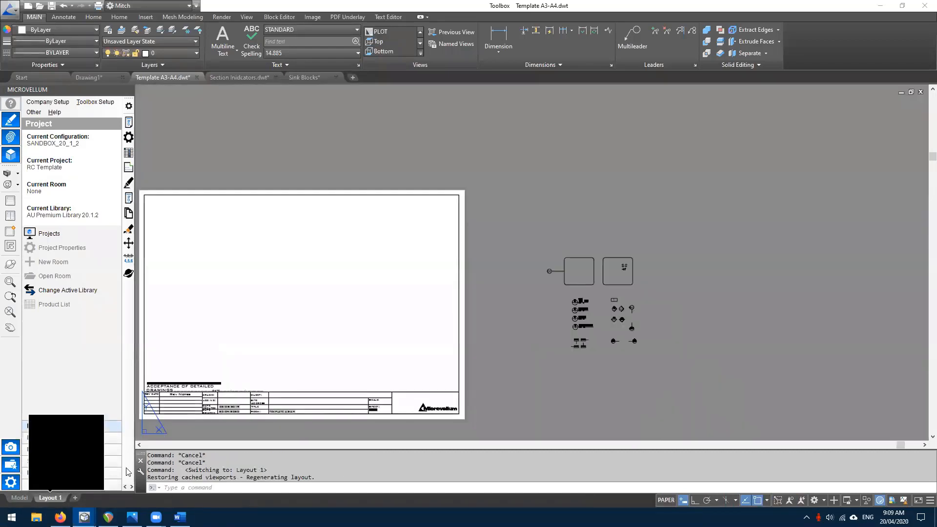
scroll(608, 319, up, 4)
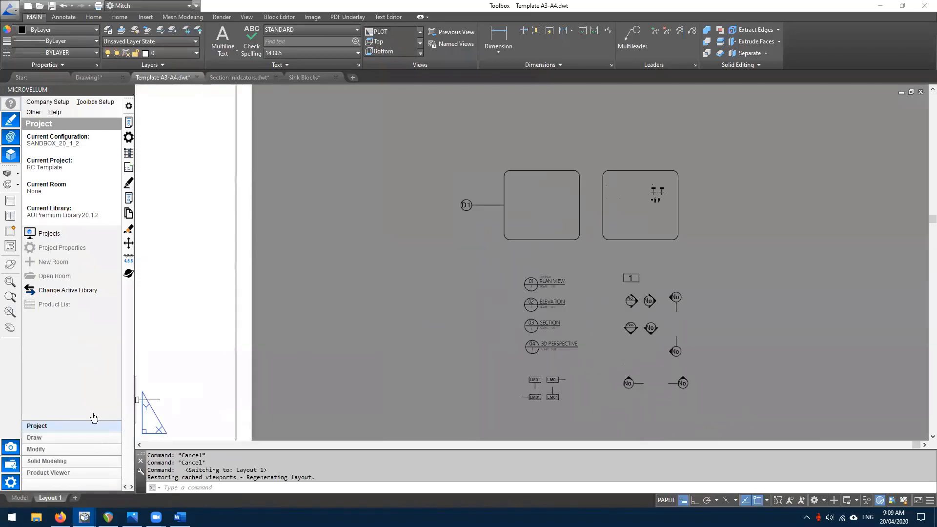
scroll(626, 231, down, 4)
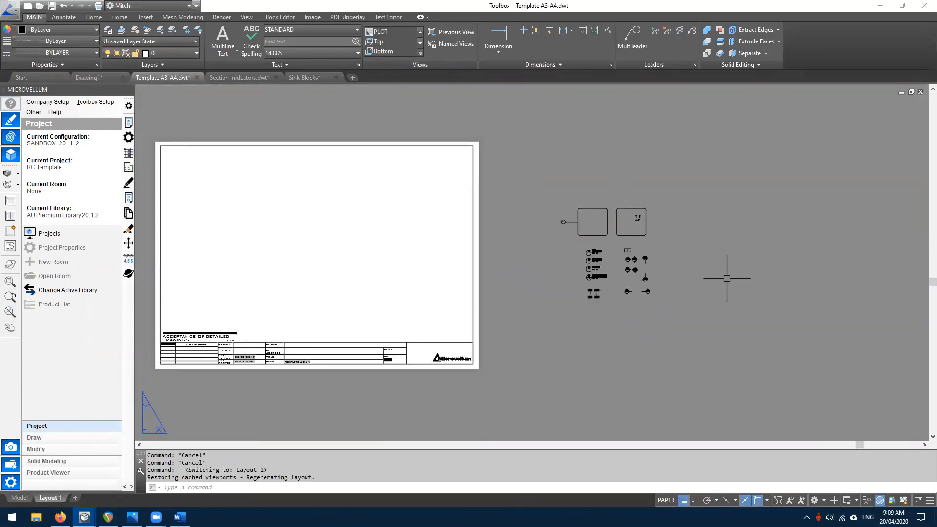
click(529, 169)
click(746, 379)
scroll(605, 324, down, 6)
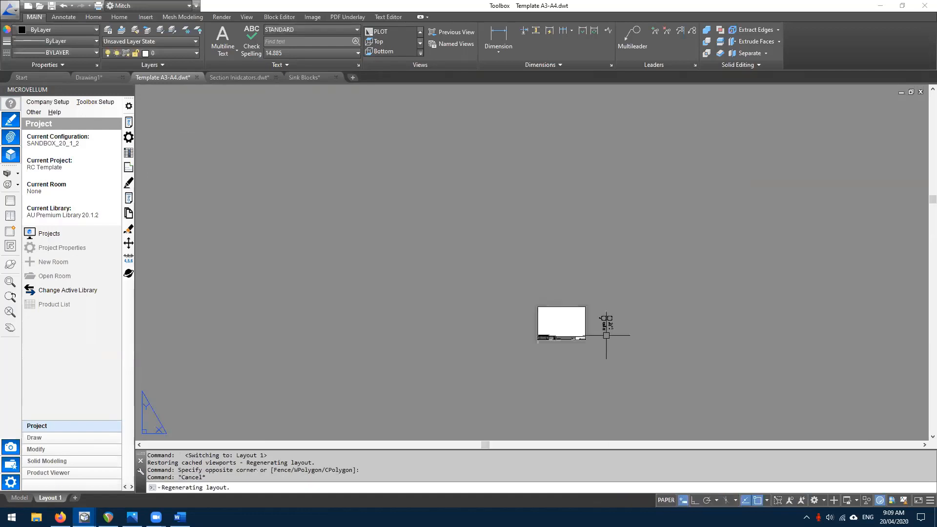
scroll(531, 278, up, 8)
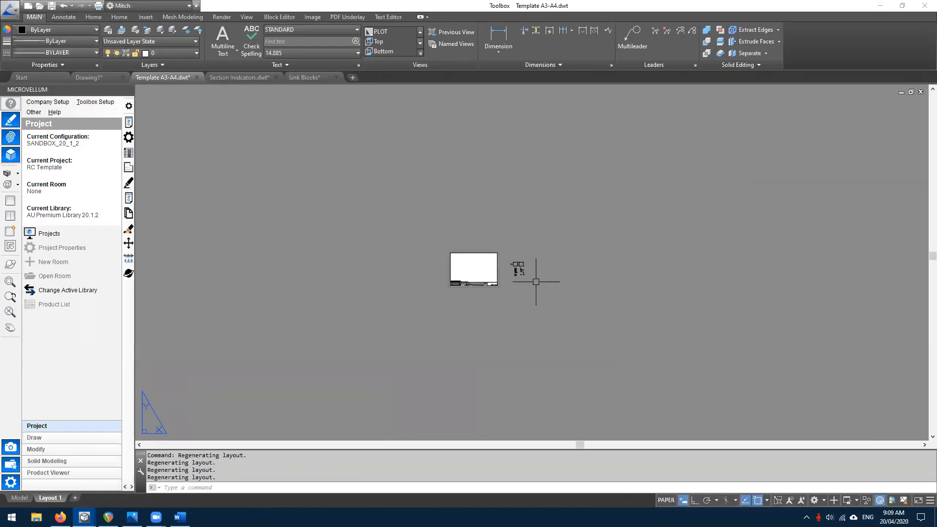
scroll(513, 268, down, 3)
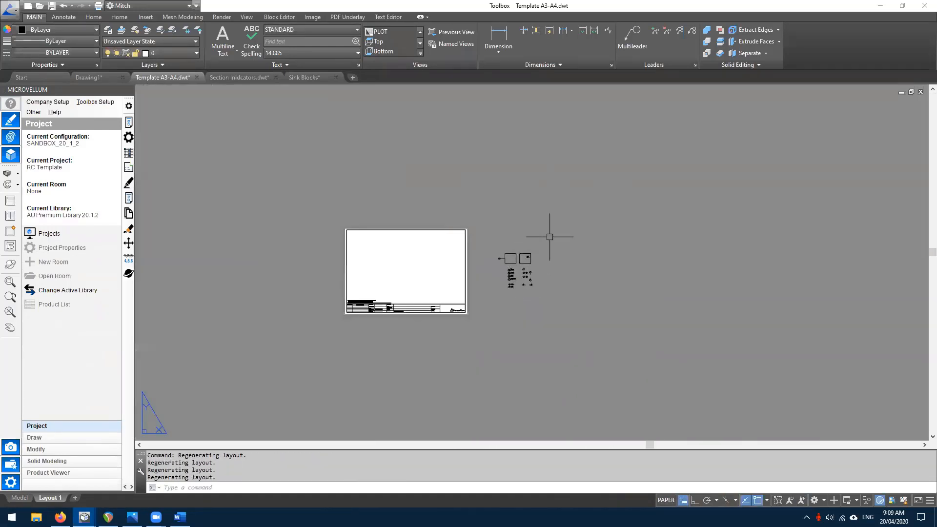
click(543, 217)
key(Escape)
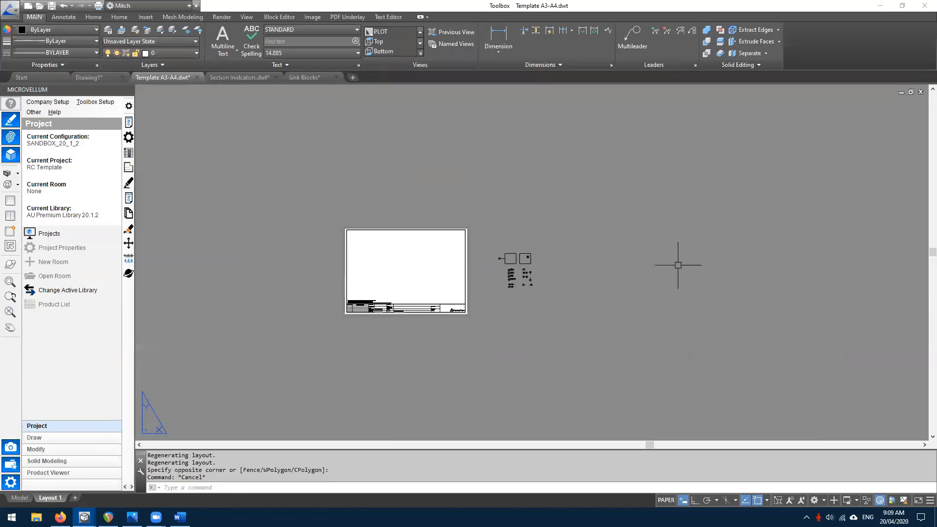
click(552, 215)
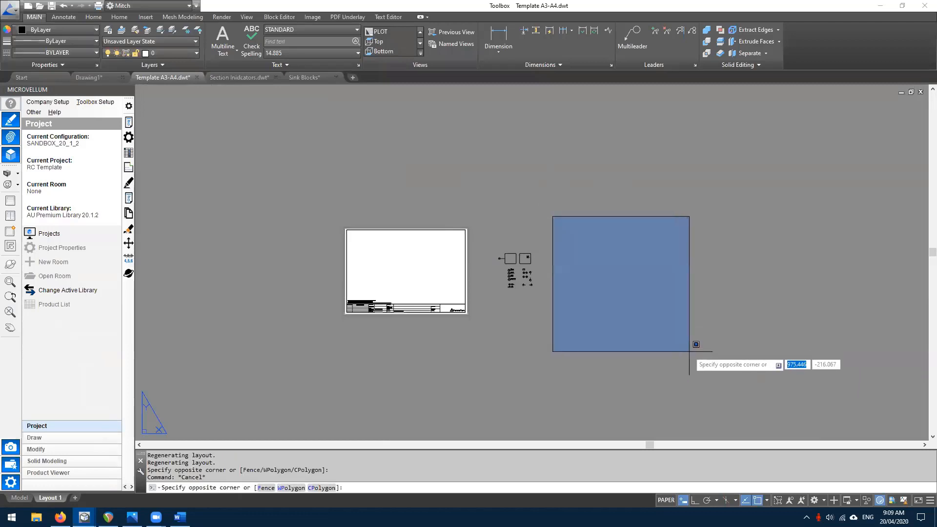
key(Escape)
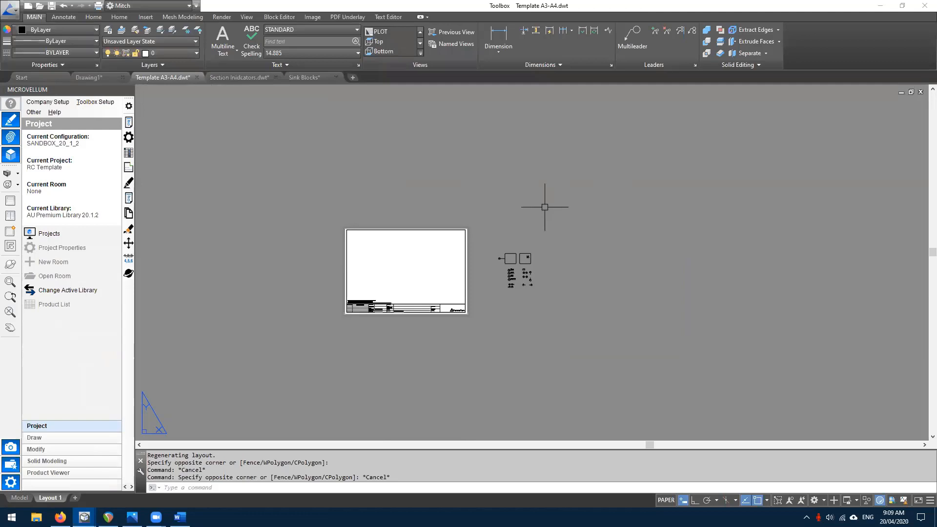
click(545, 207)
key(Escape)
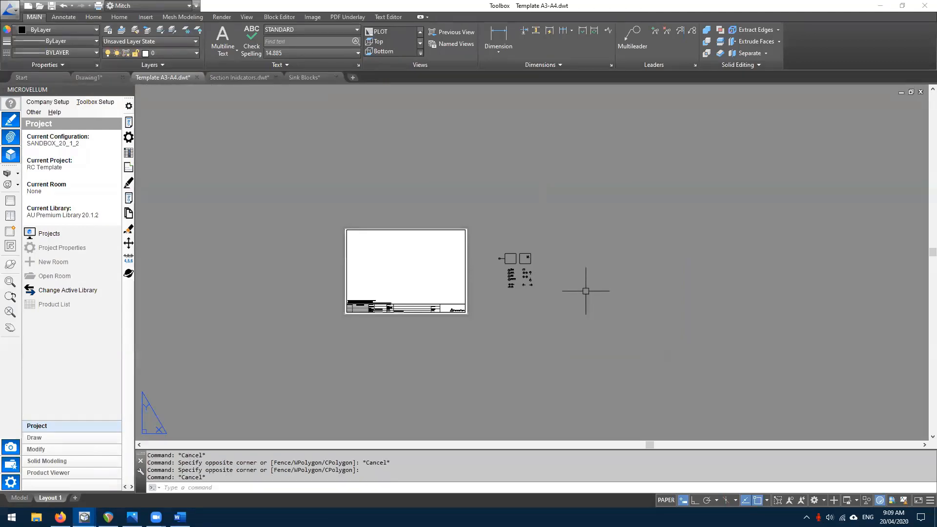
scroll(585, 291, up, 2)
middle_drag(399, 192, 468, 215)
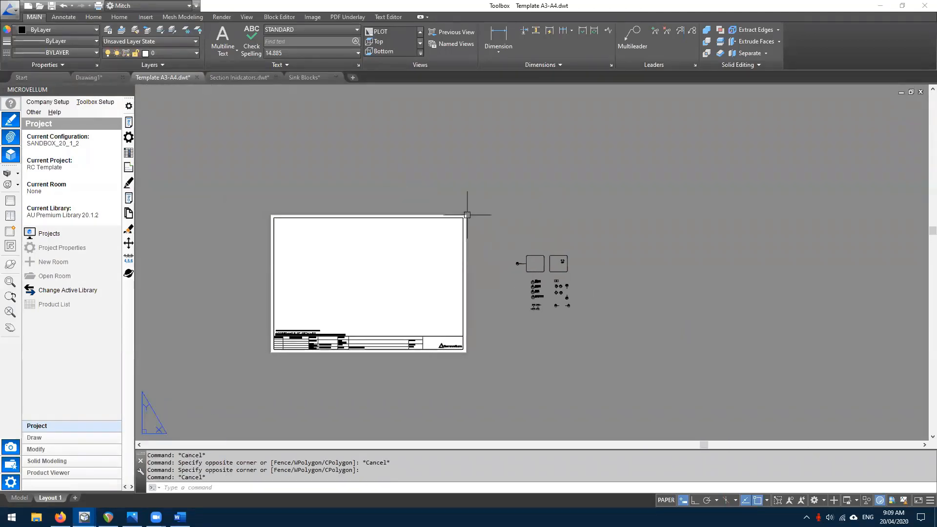
click(574, 190)
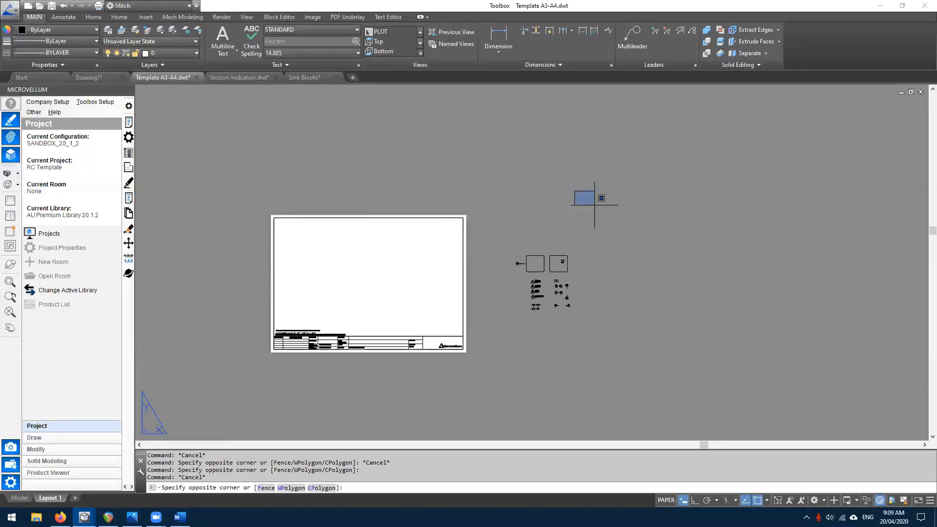
click(794, 371)
key(Escape)
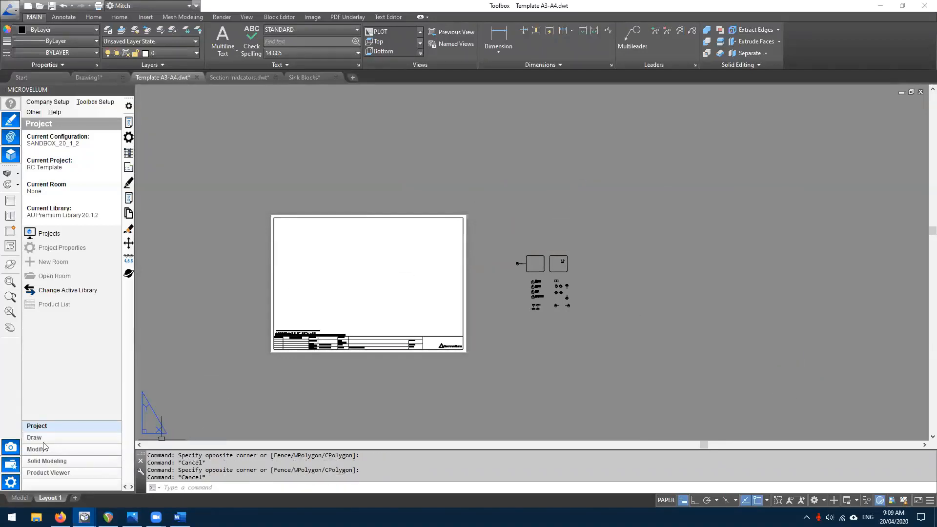
click(18, 497)
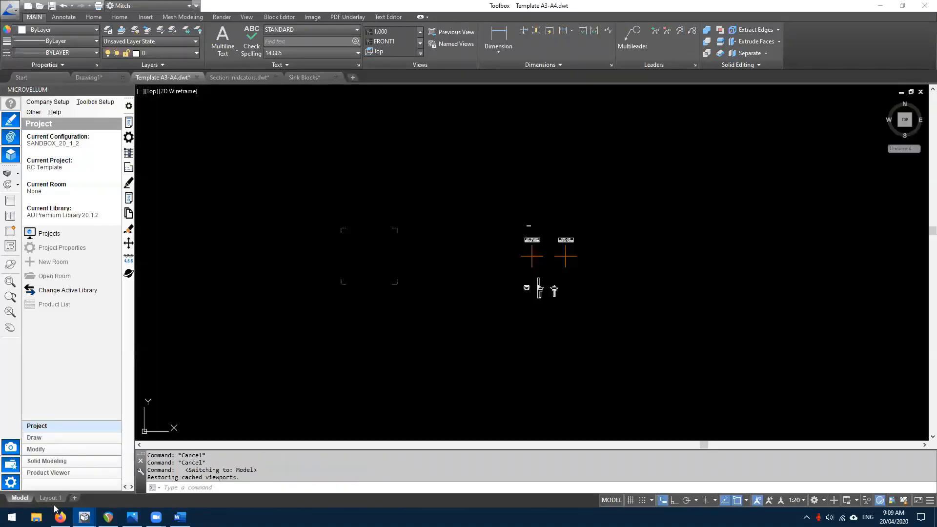
click(50, 497)
scroll(332, 340, up, 4)
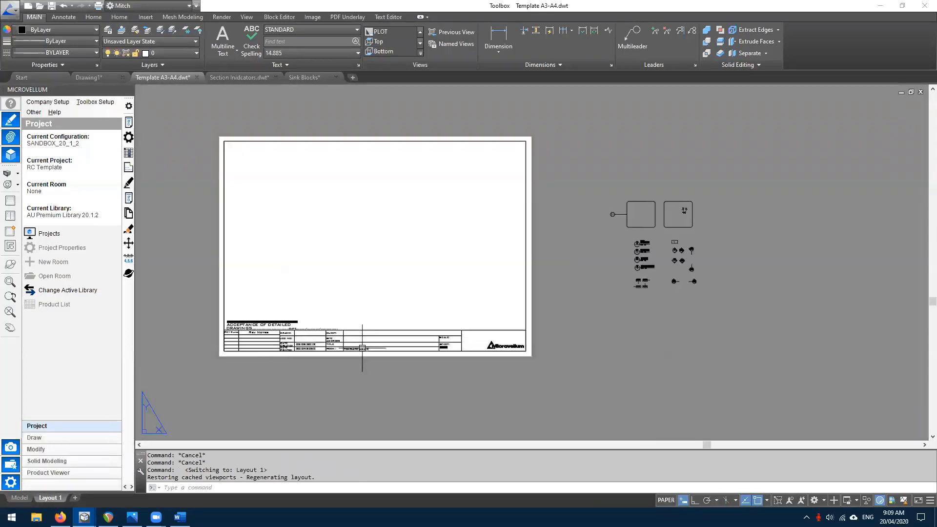
scroll(536, 318, down, 2)
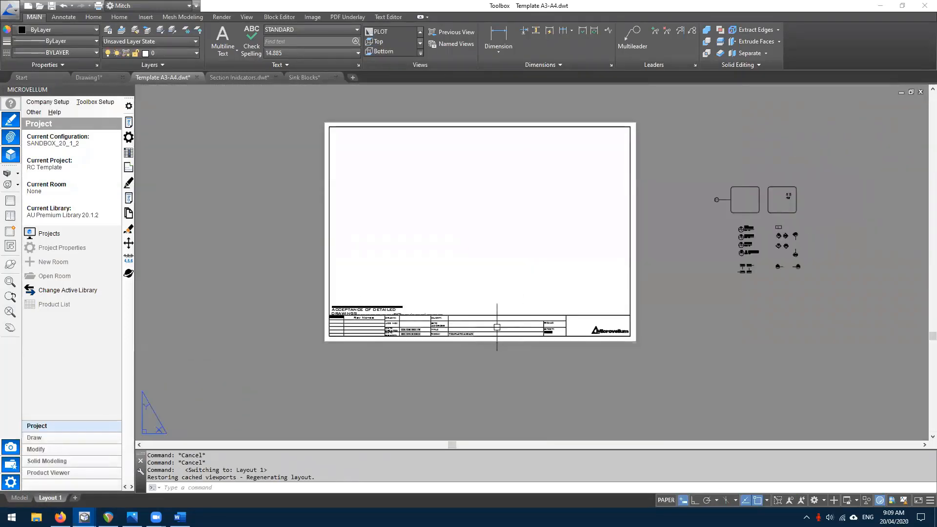
scroll(497, 326, up, 2)
middle_drag(487, 268, 525, 356)
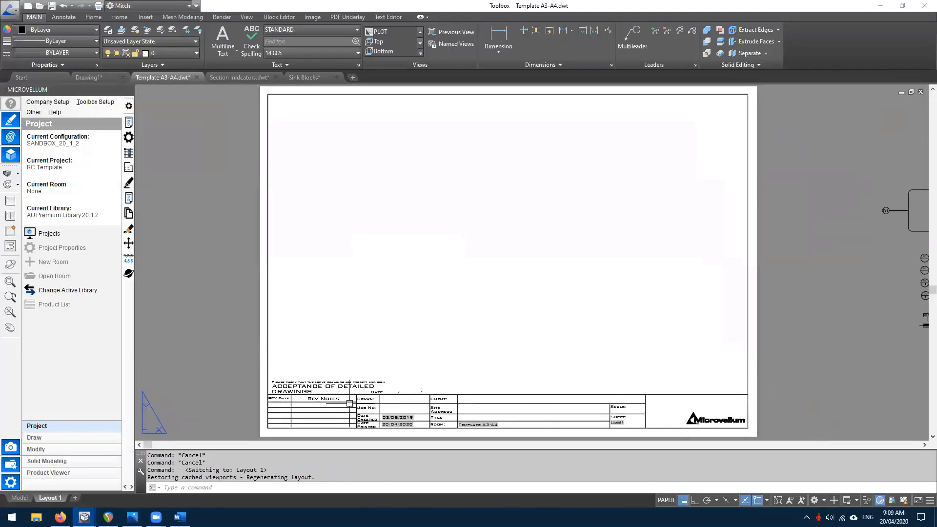
- Pan along the title block to the Microvellum logo cell, cancelling a window around it
middle_drag(403, 424, 385, 390)
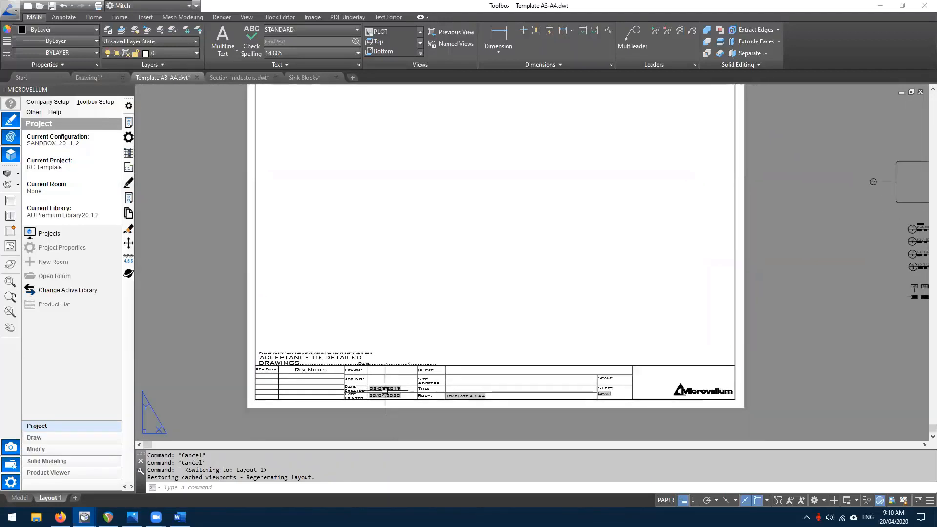
scroll(382, 391, up, 2)
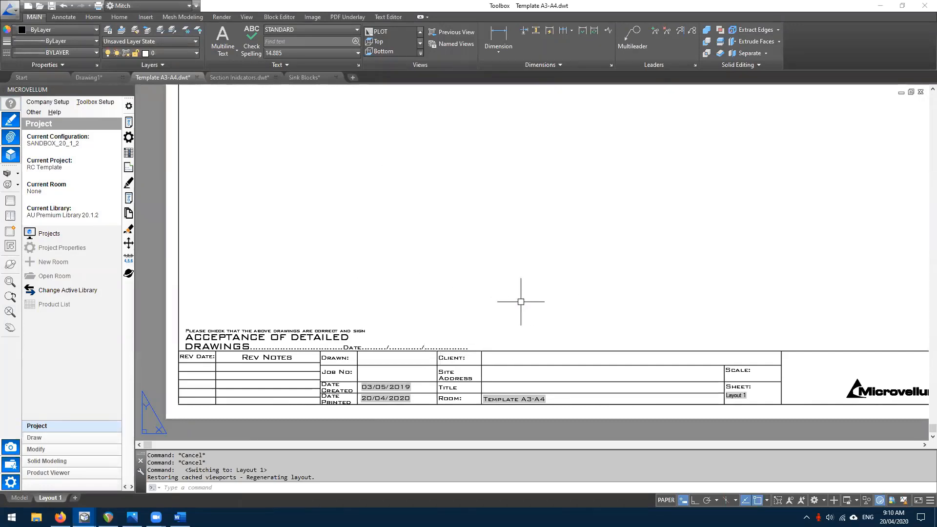
middle_drag(520, 302, 507, 296)
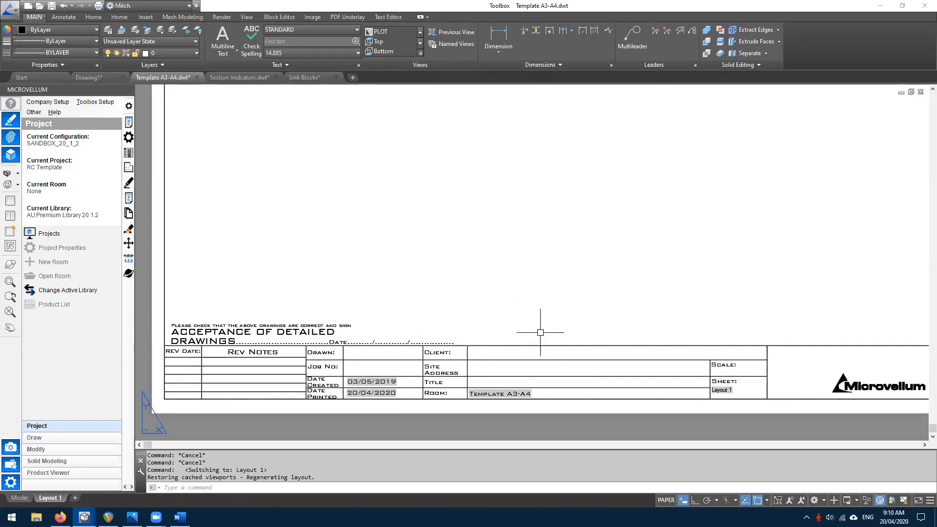
middle_drag(540, 330, 512, 324)
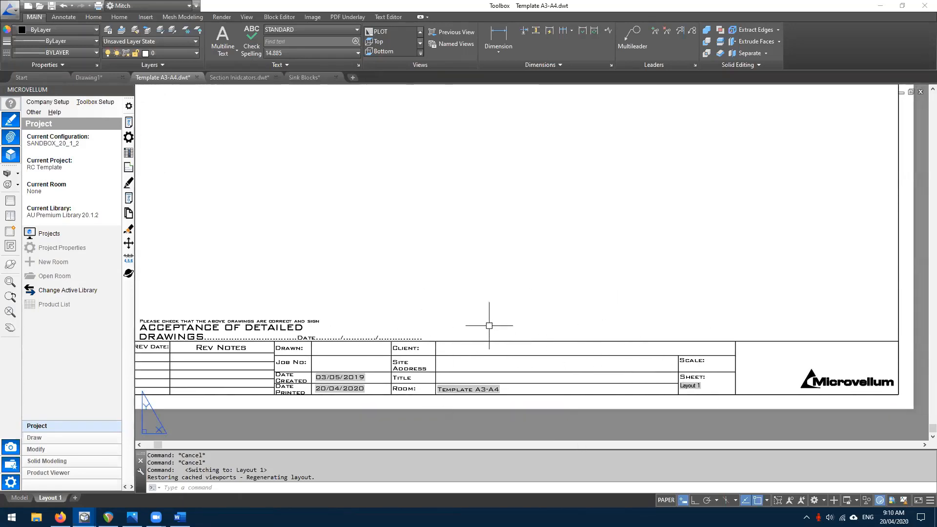
middle_drag(747, 348, 694, 344)
click(701, 350)
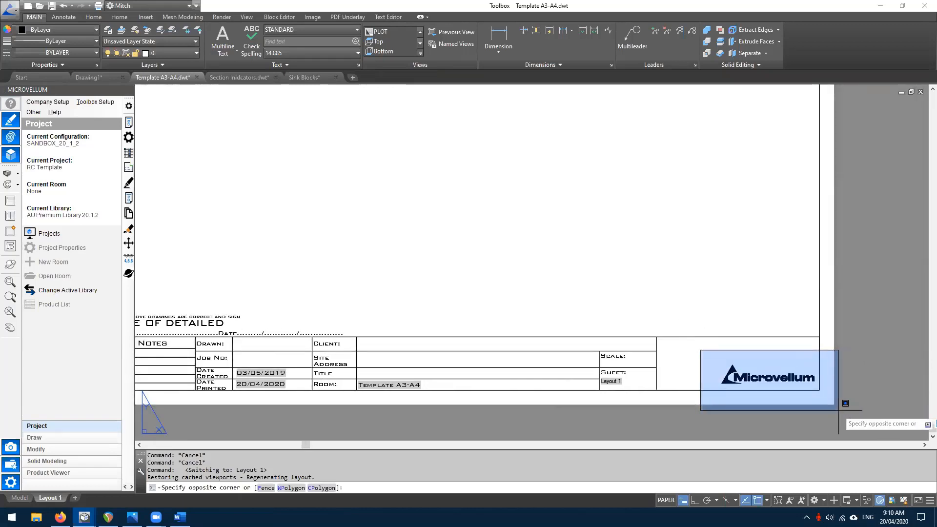
key(Escape)
- Recentre the sheet and select the title block
scroll(755, 355, down, 2)
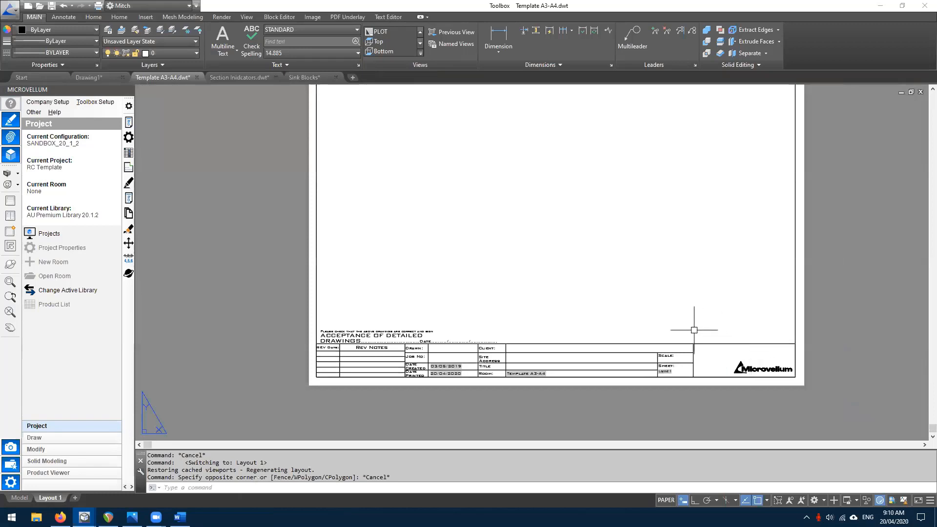
middle_drag(694, 330, 654, 332)
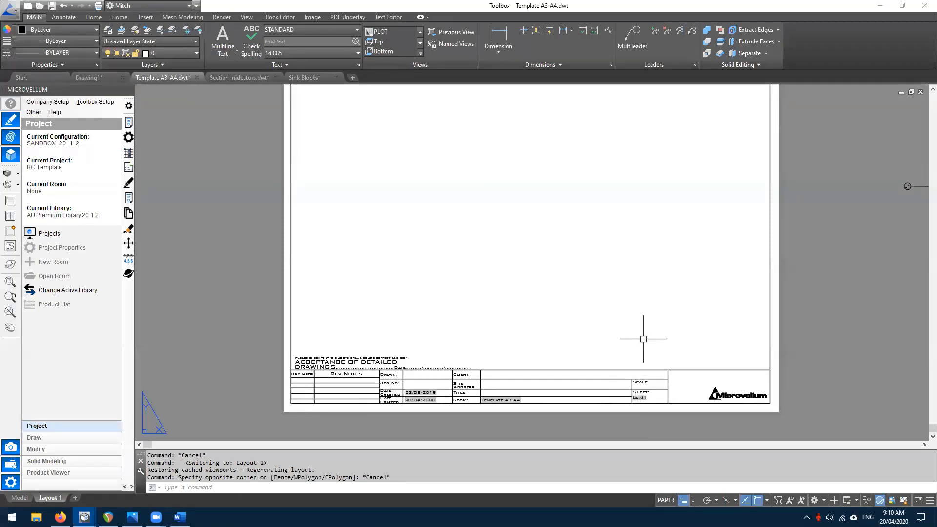
middle_drag(638, 334, 613, 346)
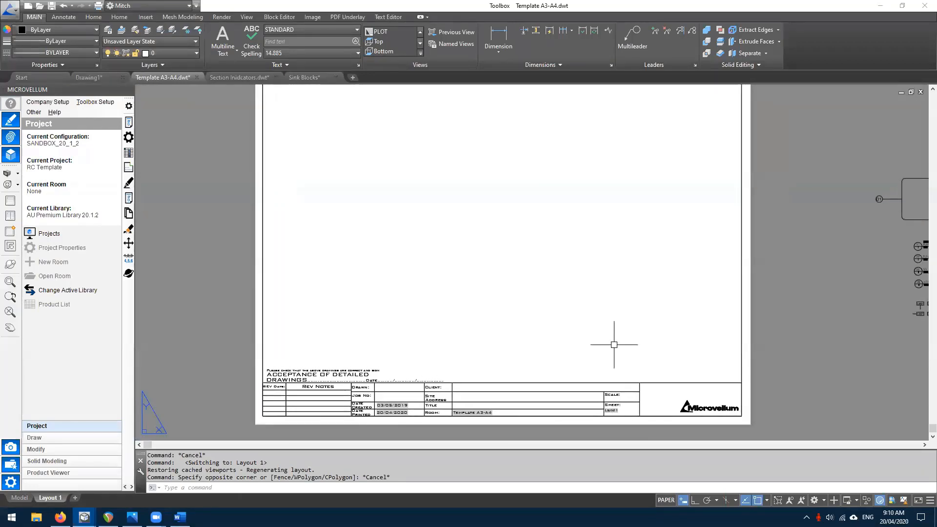
click(585, 391)
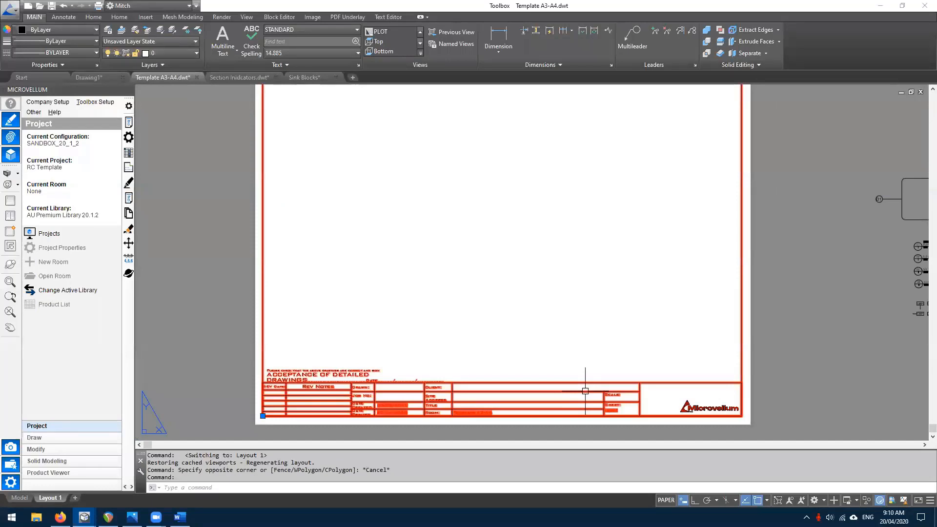
- Inspect the title block's attributes in the Enhanced Attribute Editor and cancel without changes
double_click(585, 391)
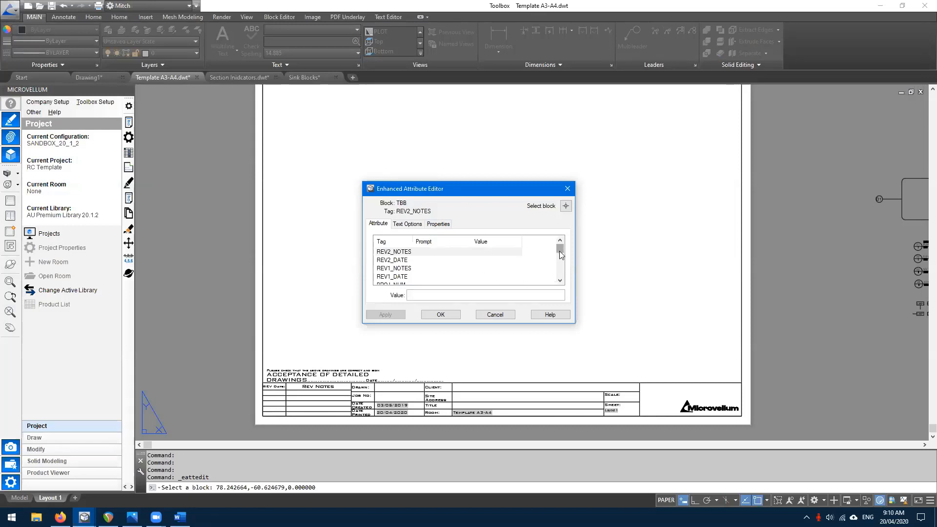
mouse_move(560, 254)
mouse_down()
mouse_move(560, 281)
mouse_move(561, 256)
mouse_up()
click(495, 314)
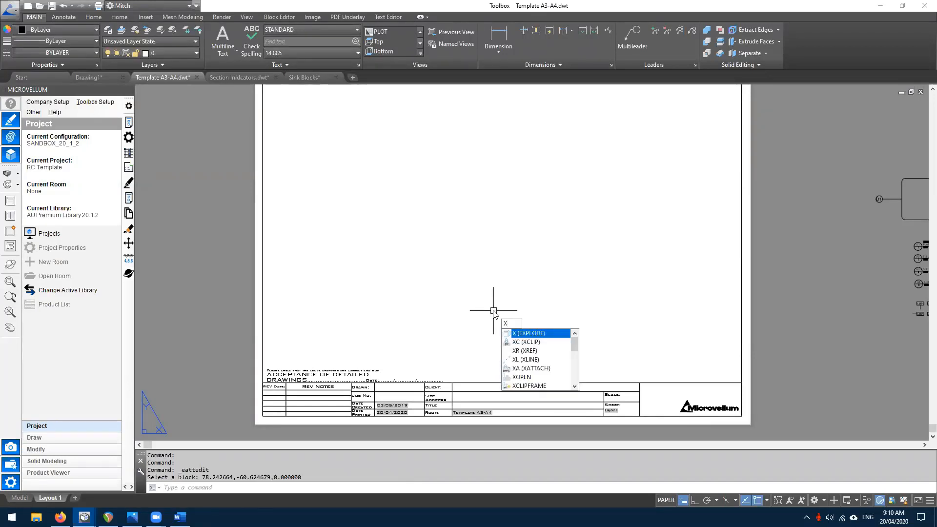
- Explode the TBB title block with X (EXPLODE)
key(Return)
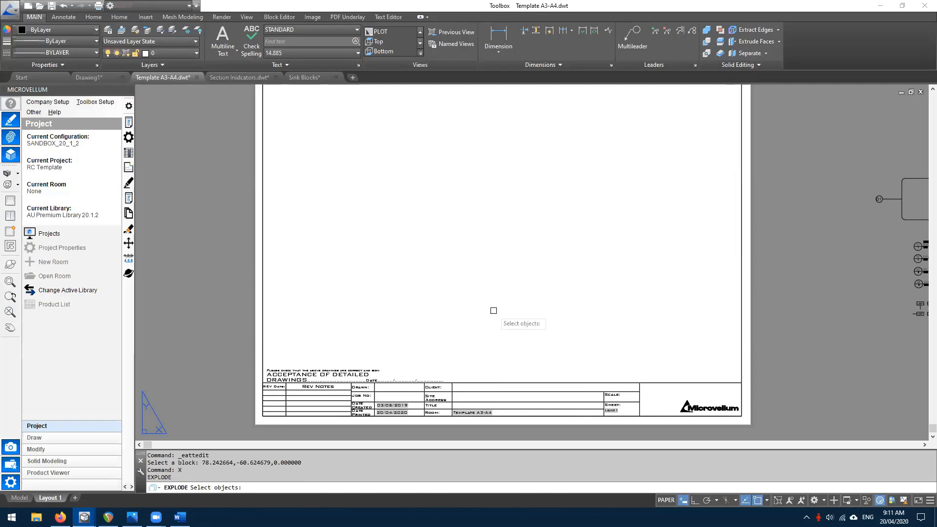
click(535, 391)
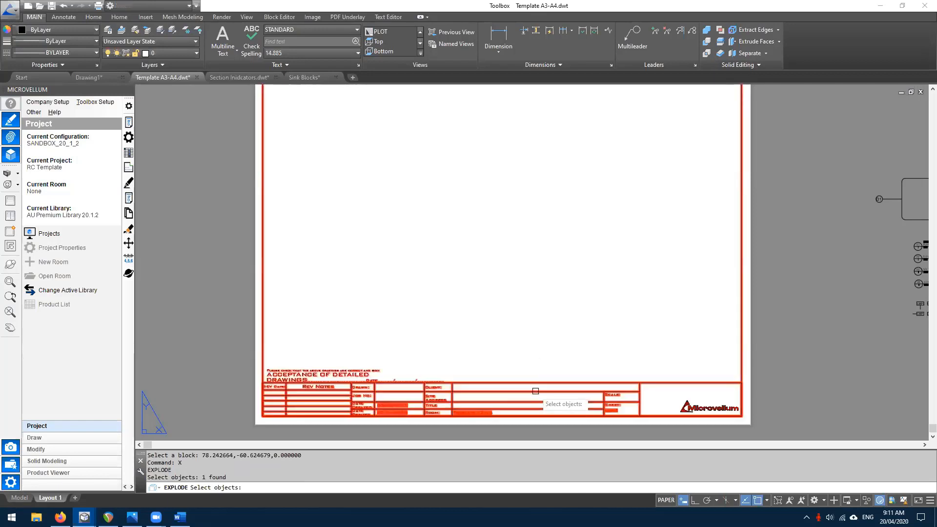
key(Return)
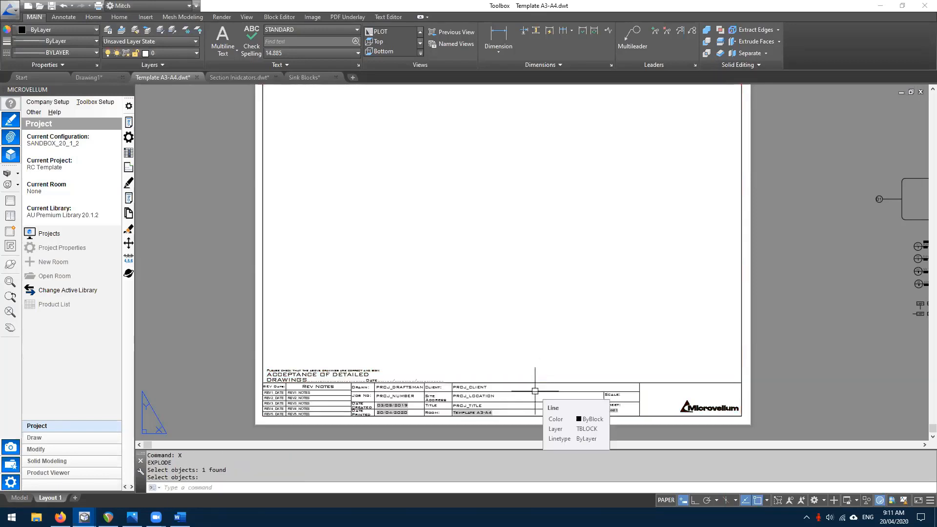
- Select title block lines and the Site Address label, leaving them unchanged
scroll(531, 383, up, 2)
click(539, 361)
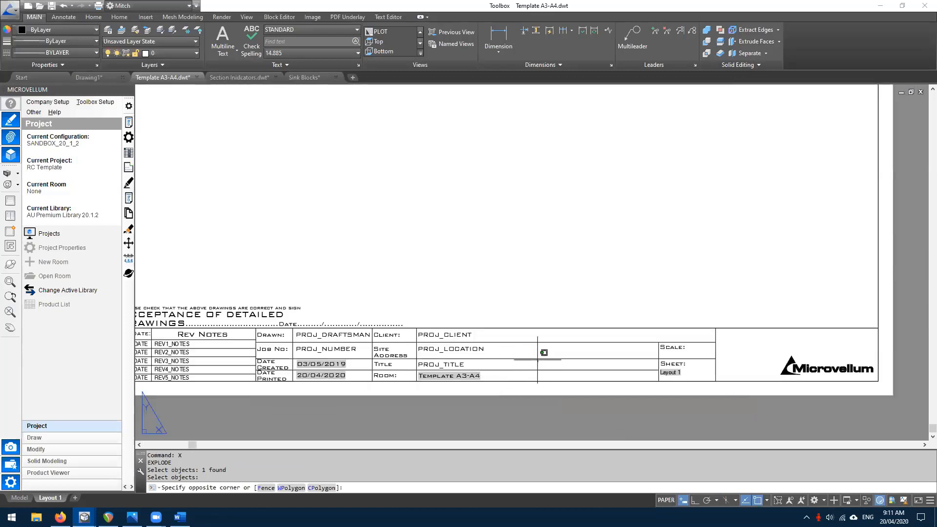
click(520, 335)
key(Escape)
key(Escape)
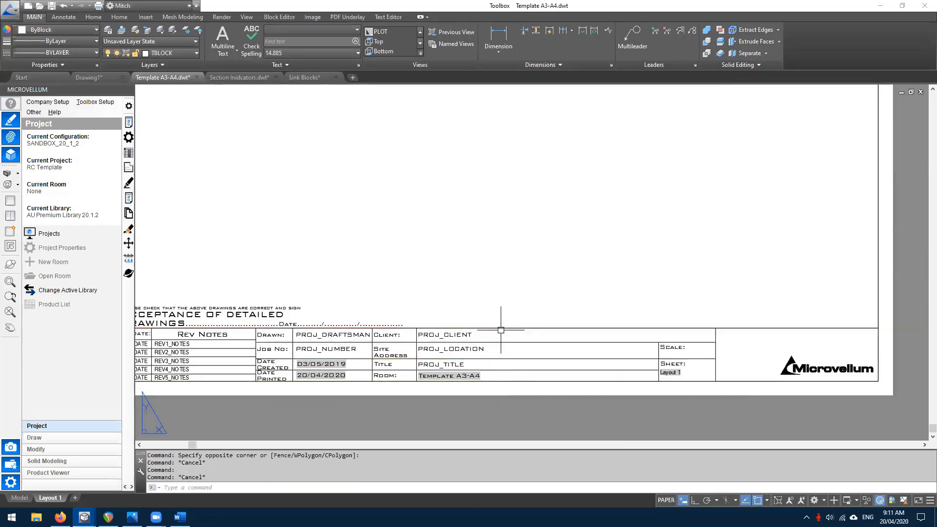
click(432, 348)
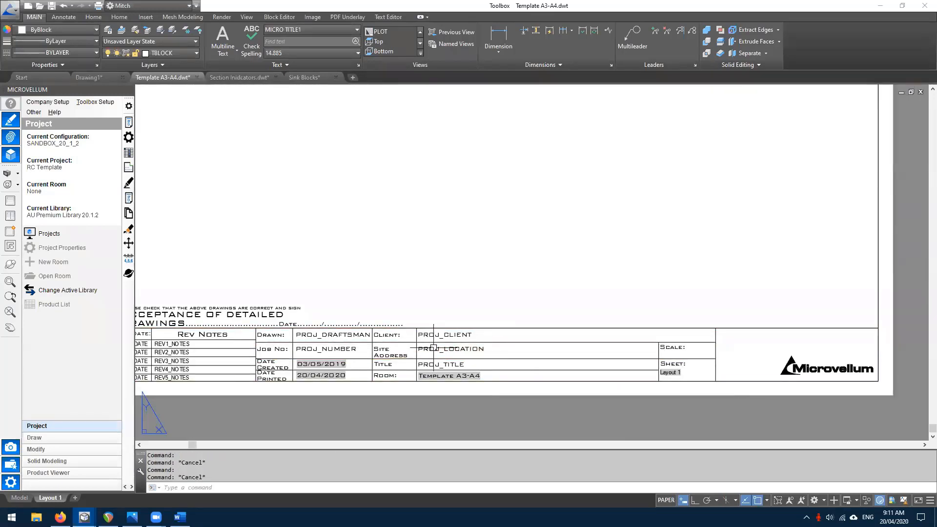
double_click(389, 351)
key(Escape)
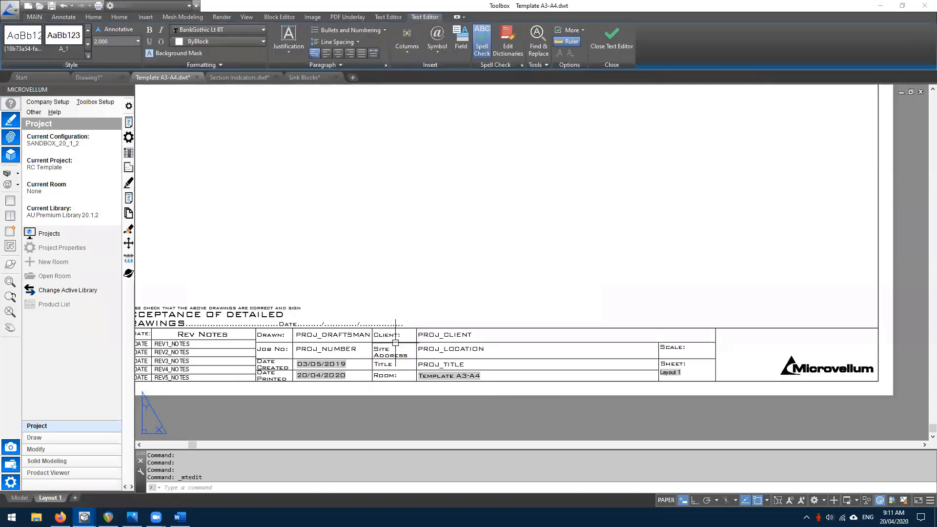
- Window-select the Microvellum logo and delete it, leaving its cell empty
middle_drag(812, 366, 667, 340)
click(621, 319)
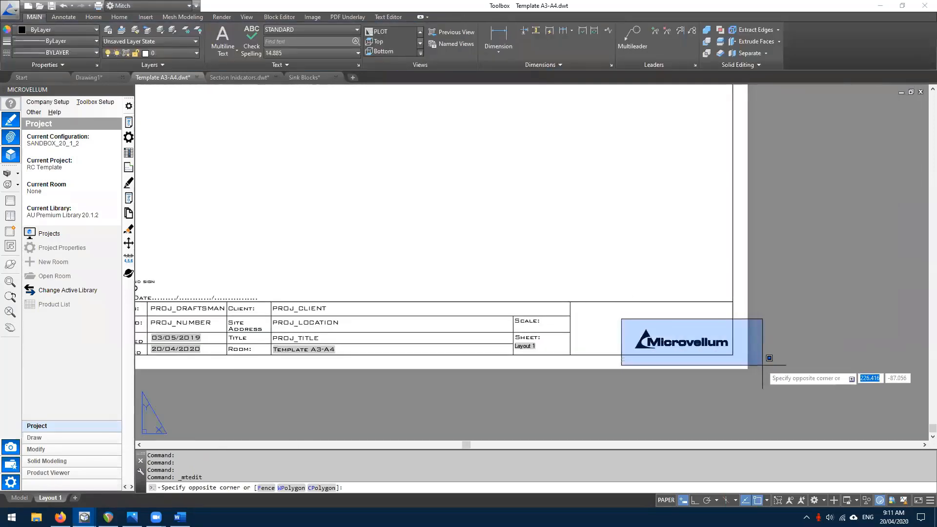
click(758, 364)
key(Delete)
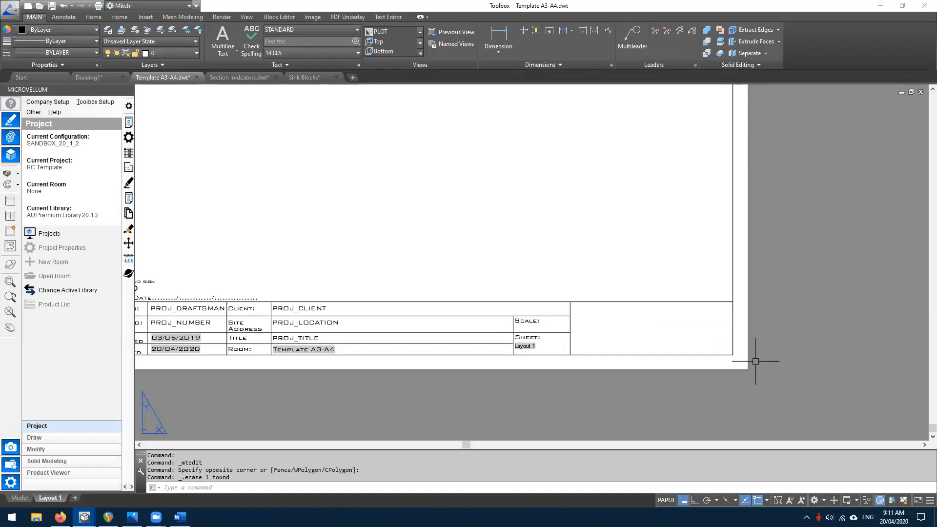
middle_drag(639, 362, 584, 337)
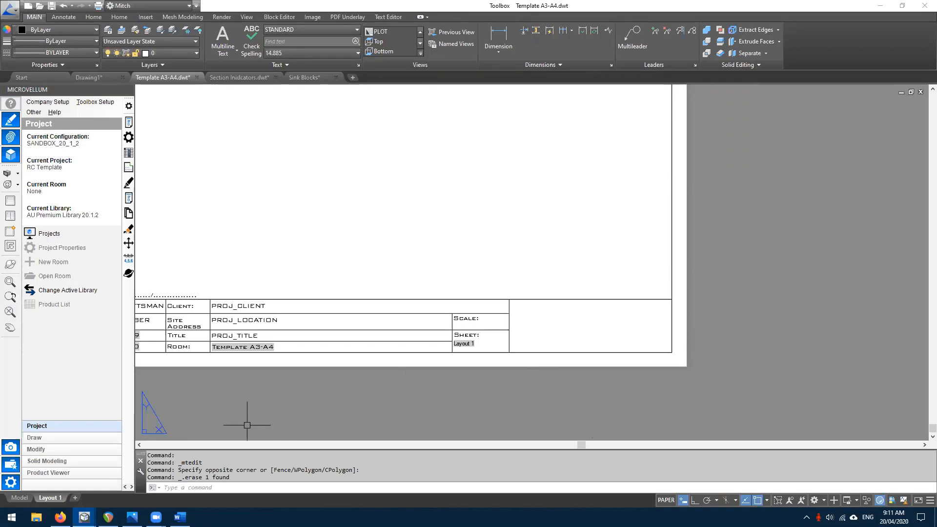
- Cancel an Attach attempt, preview Microvellum Live Logo.jpg in Photos, then return to the template drawing
click(147, 15)
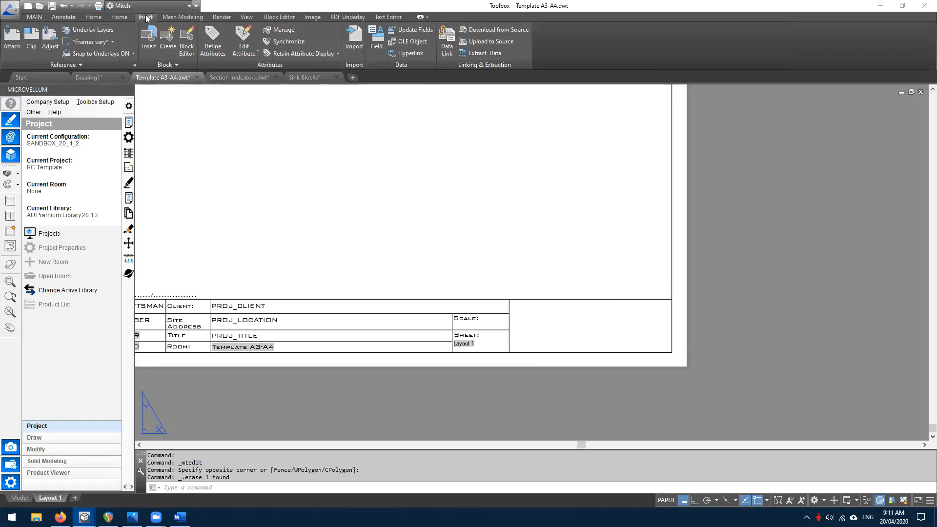
click(10, 42)
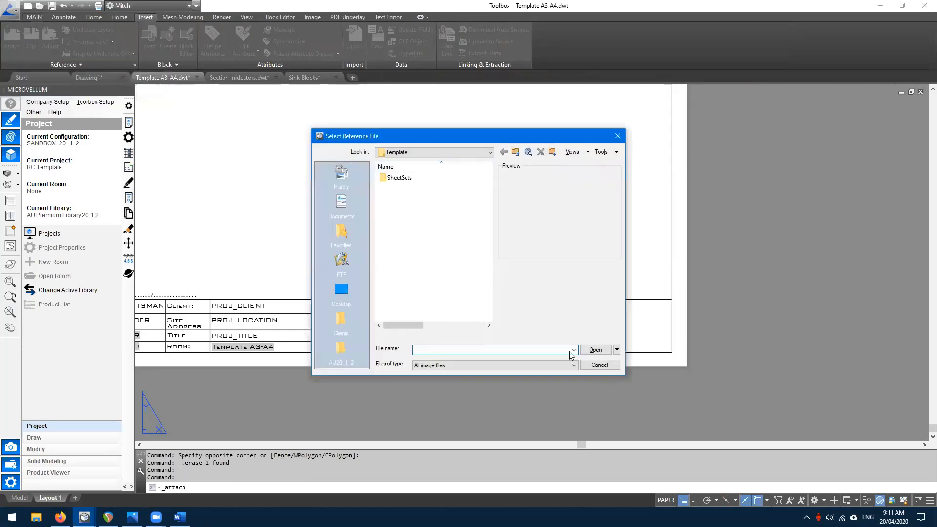
click(600, 365)
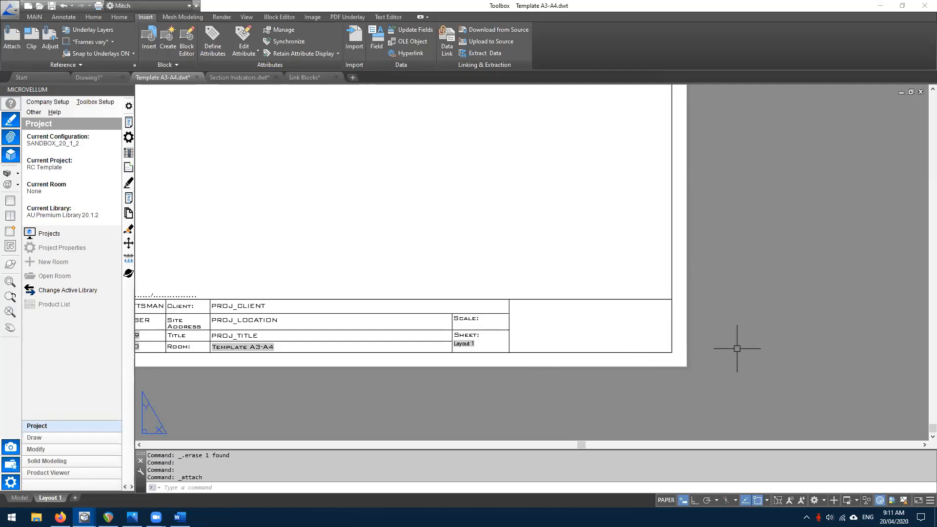
click(132, 517)
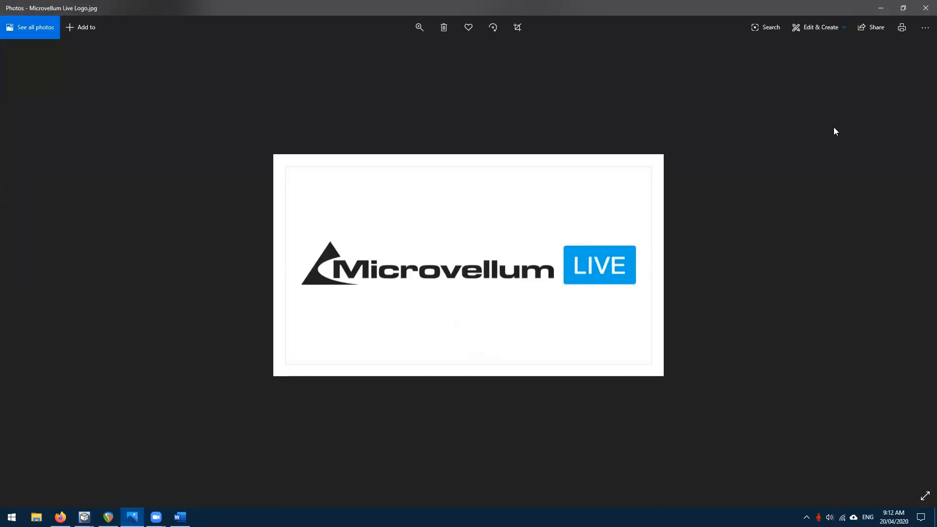
click(881, 7)
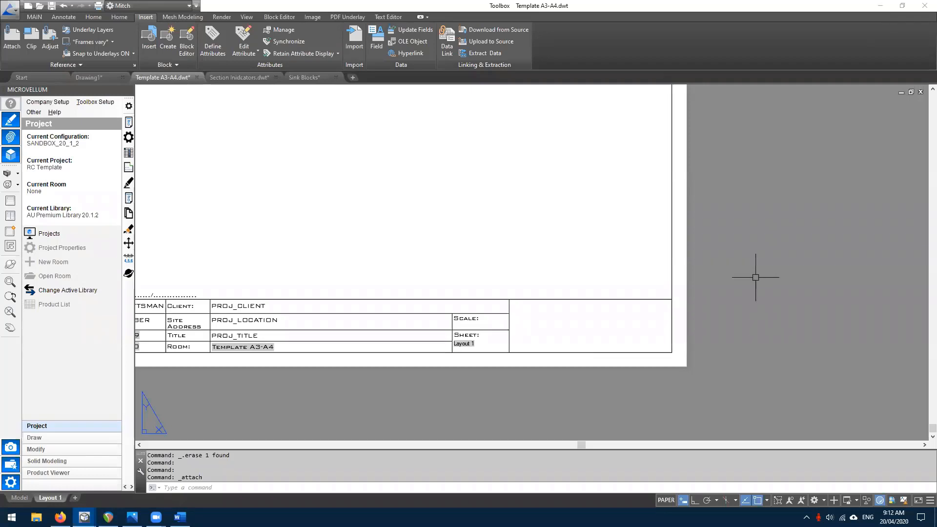
- Use PASTESPEC to paste the Microvellum LIVE logo as a Bitmap beside the title block
text(pastespec)
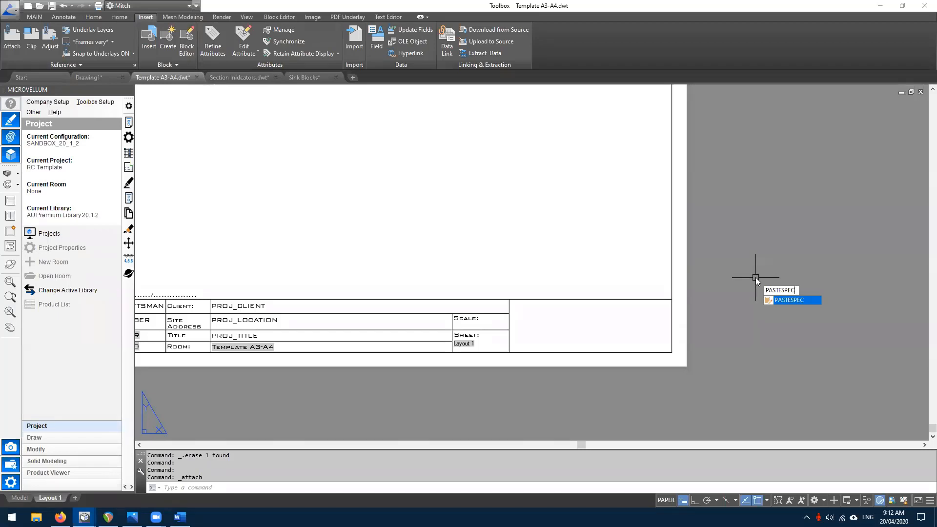
key(Return)
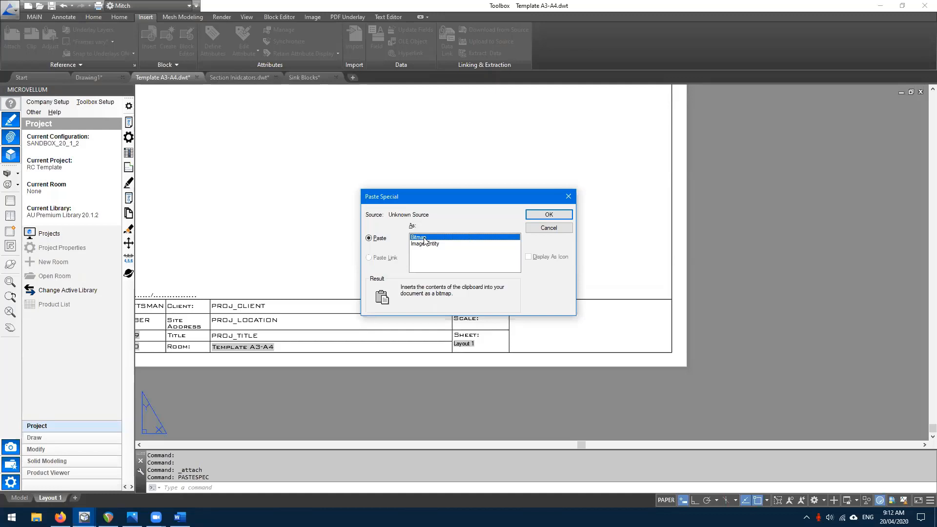
click(537, 218)
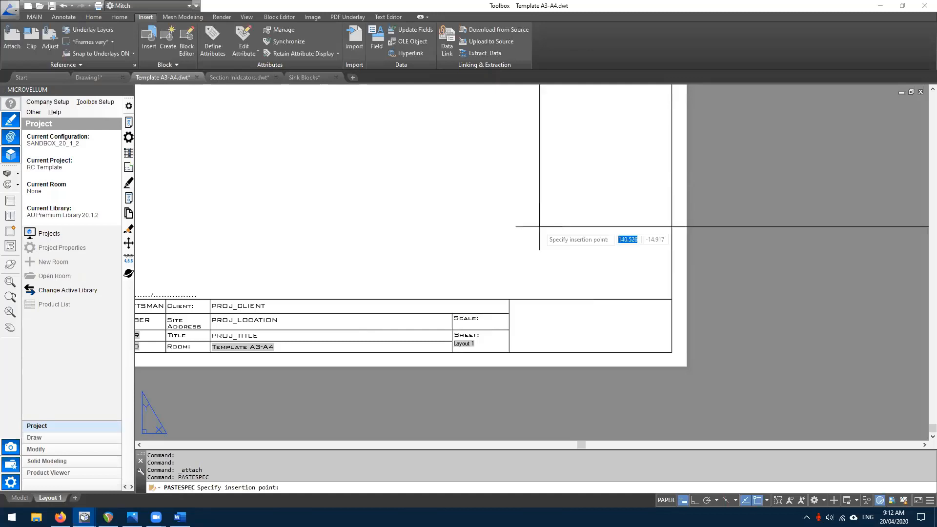
click(509, 352)
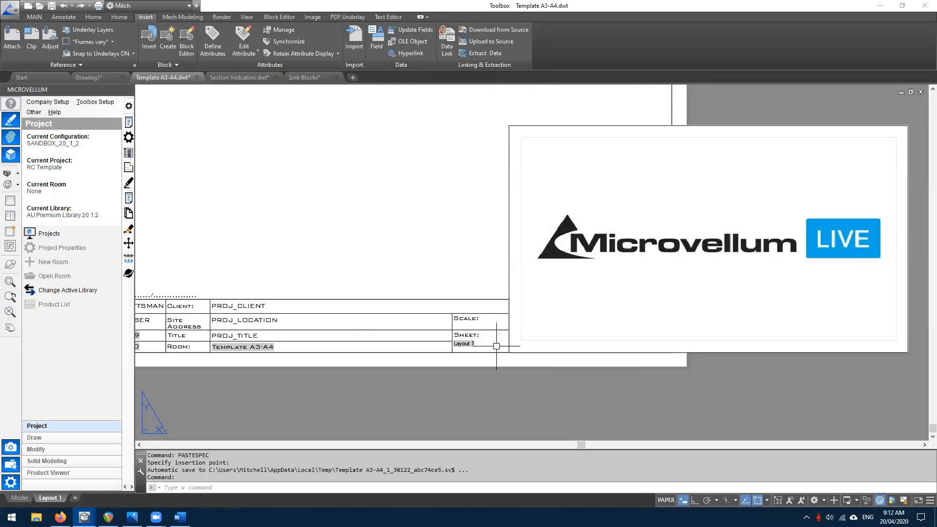
- Scale the logo image by Reference from its lower-left corner, matching its height to the logo cell
scroll(418, 322, down, 1)
scroll(644, 272, up, 2)
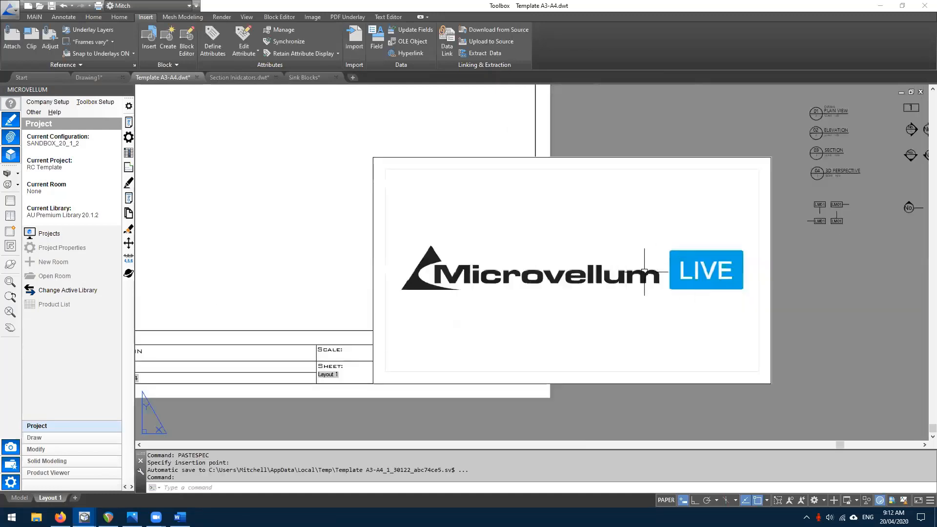
scroll(645, 272, down, 2)
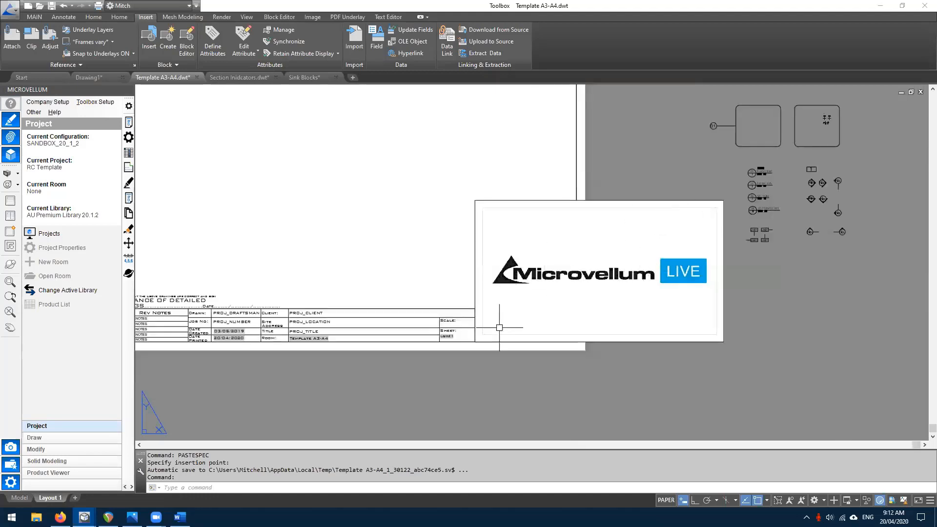
text(sc)
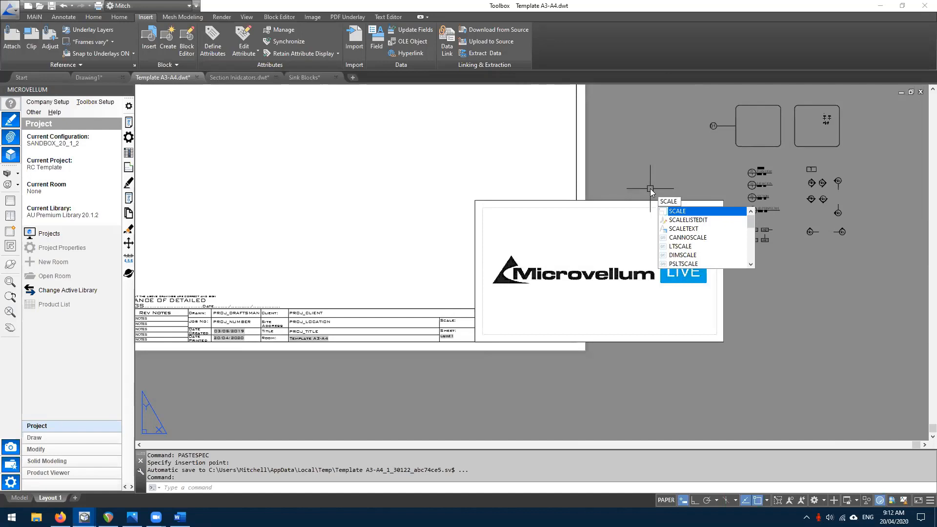
key(Return)
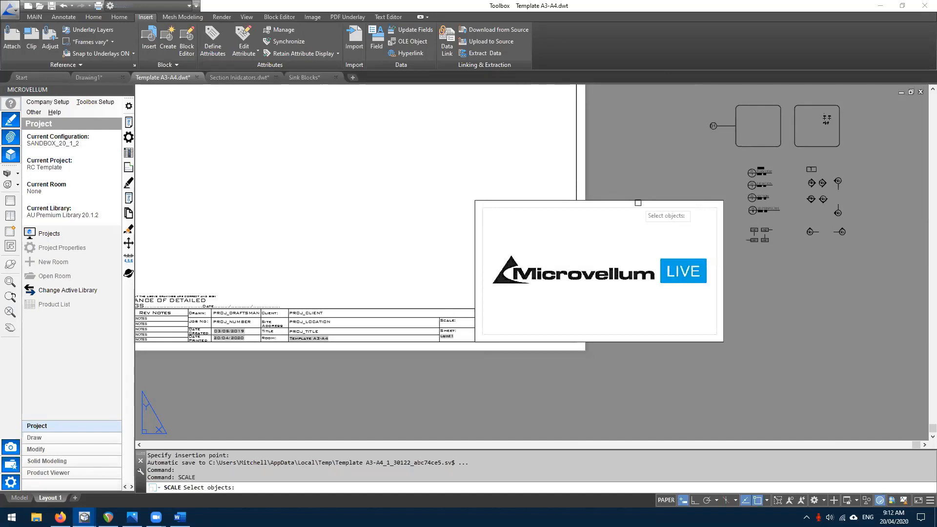
click(638, 200)
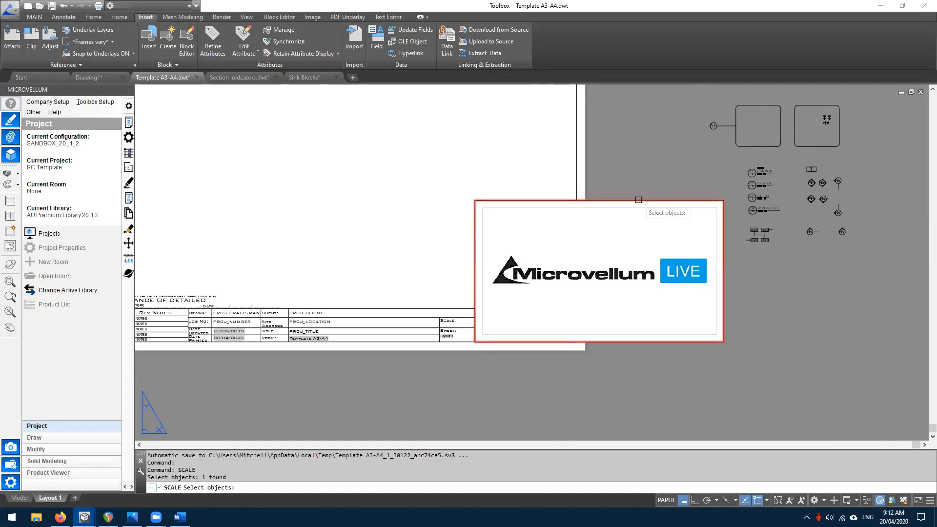
key(Return)
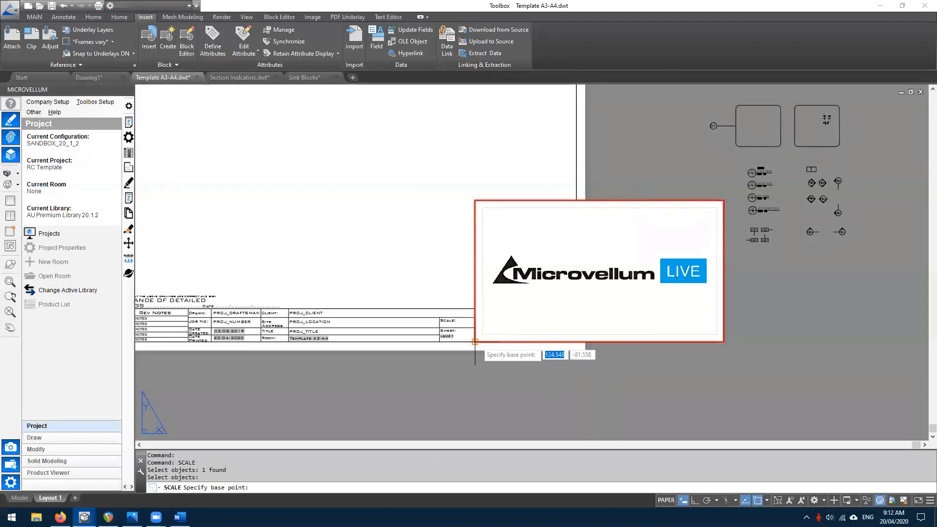
click(475, 342)
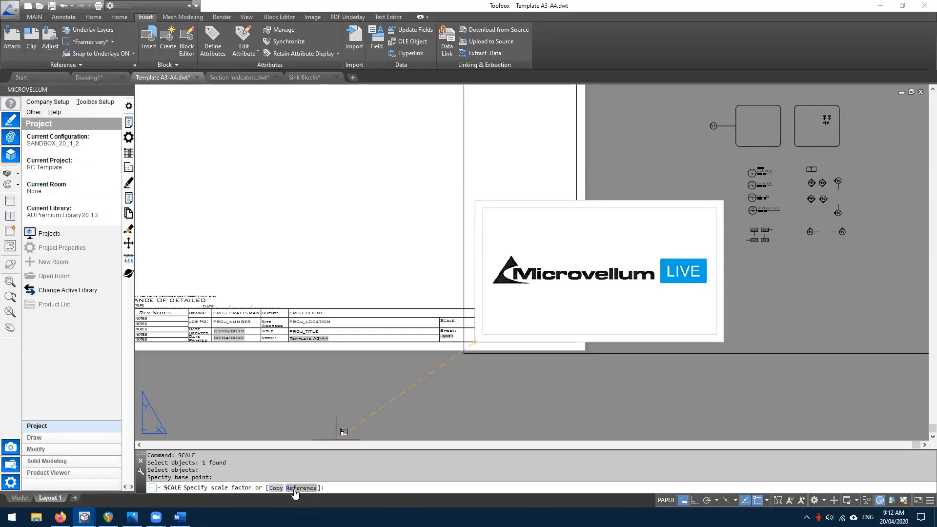
click(294, 488)
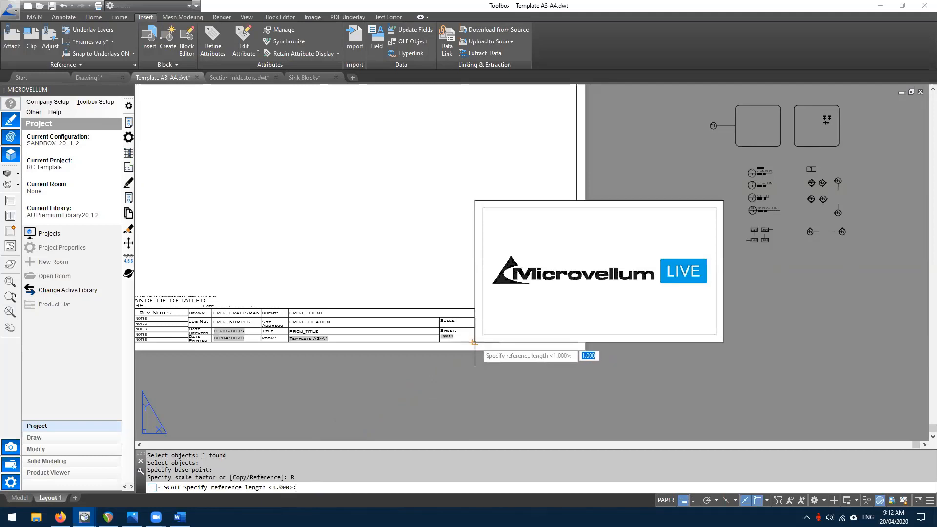
click(475, 342)
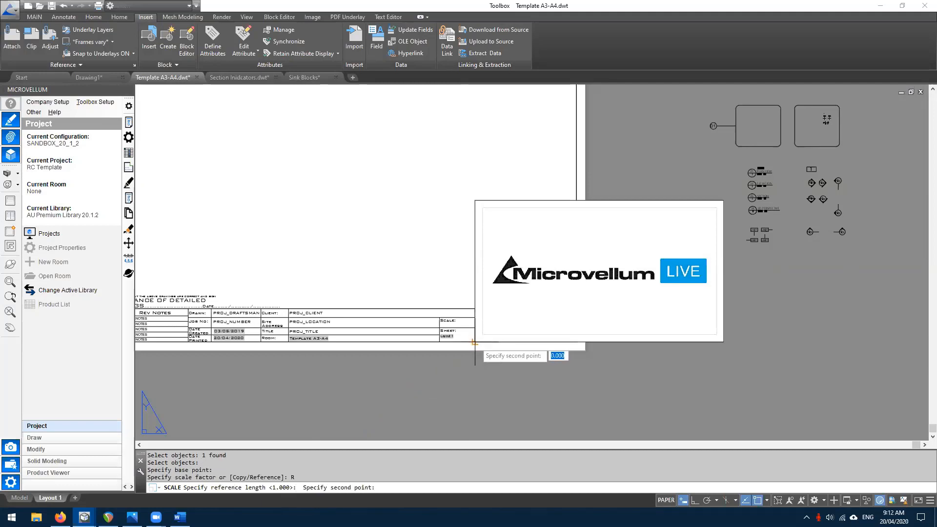
click(474, 200)
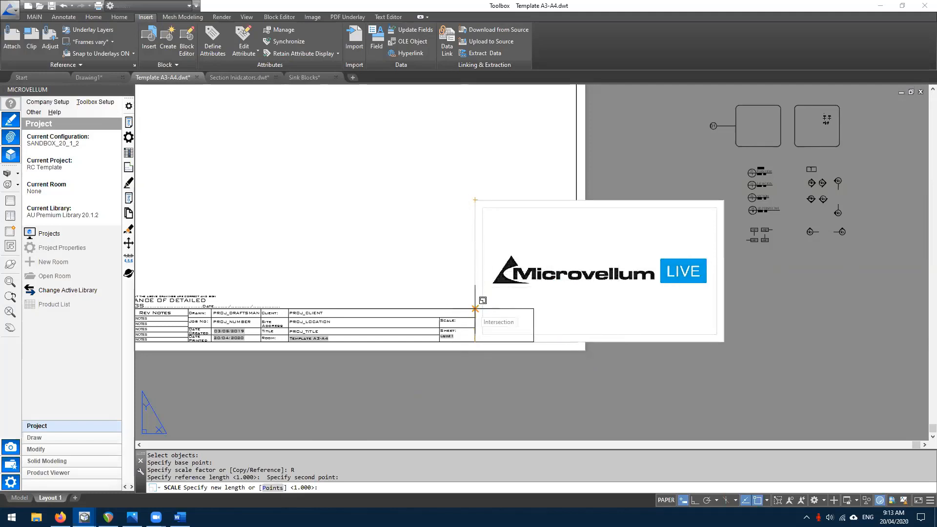
click(532, 336)
scroll(532, 337, up, 2)
scroll(531, 337, up, 2)
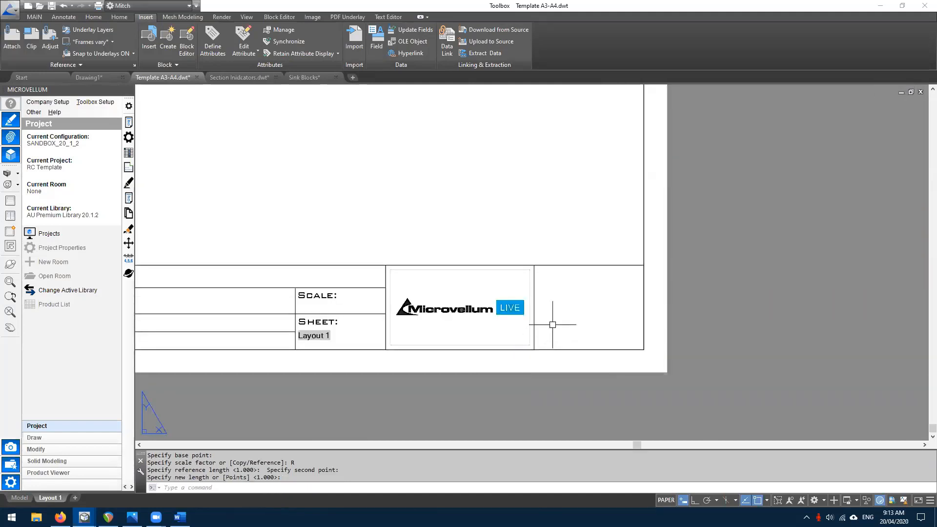
- Move the logo frame so its corner snaps to the title block's right corner
text(ove)
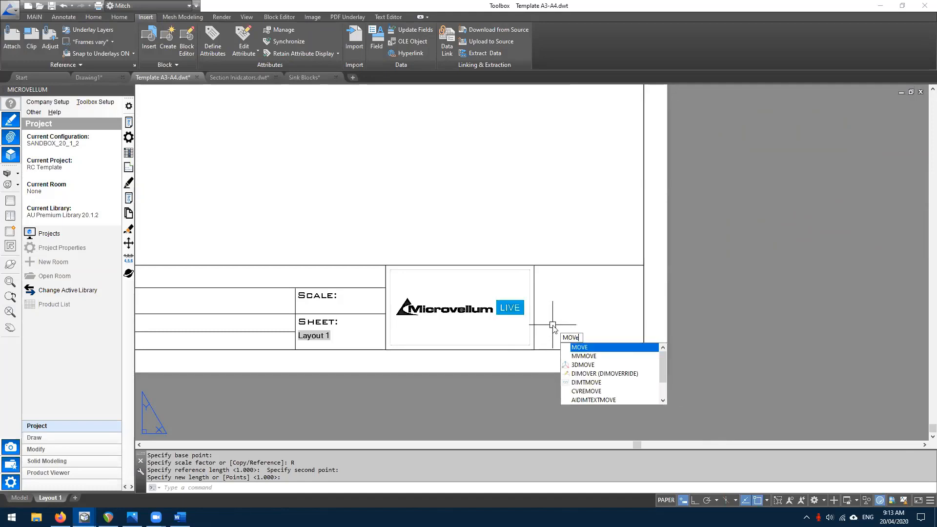
key(Return)
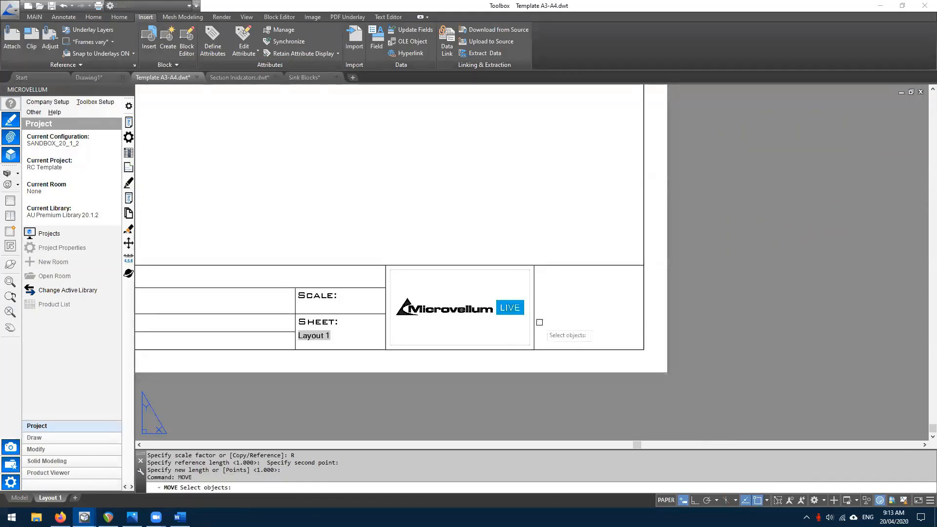
click(534, 322)
key(Return)
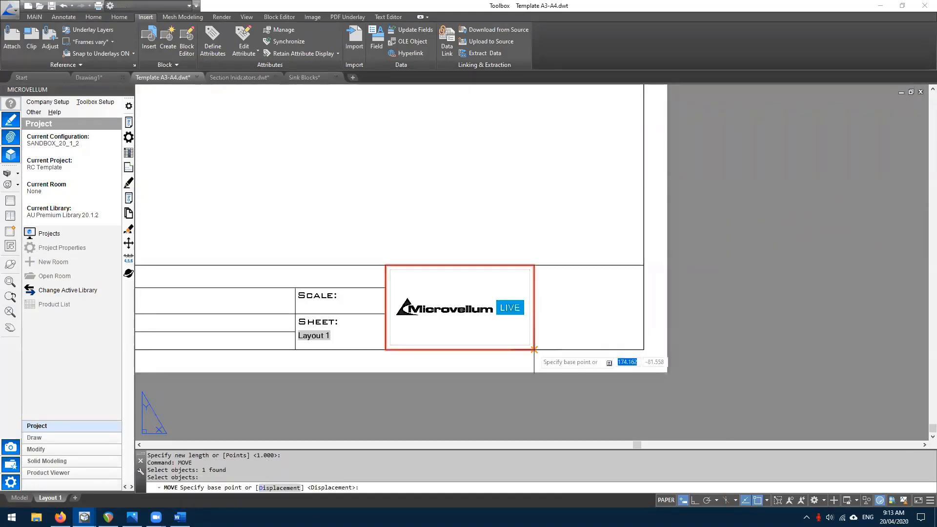
click(533, 349)
click(644, 349)
- Shift the vertical divider beside the Scale cell further right
middle_drag(368, 312, 415, 317)
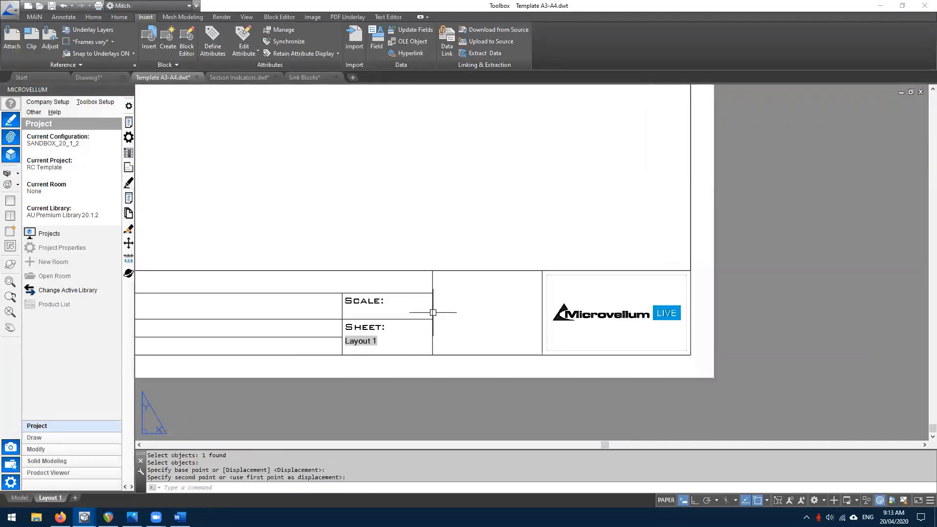
click(433, 306)
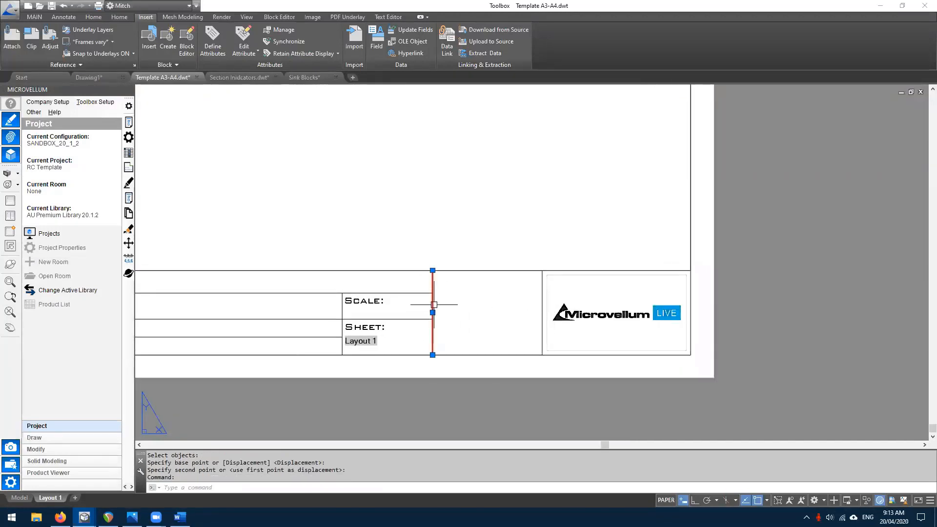
text(mo)
key(Return)
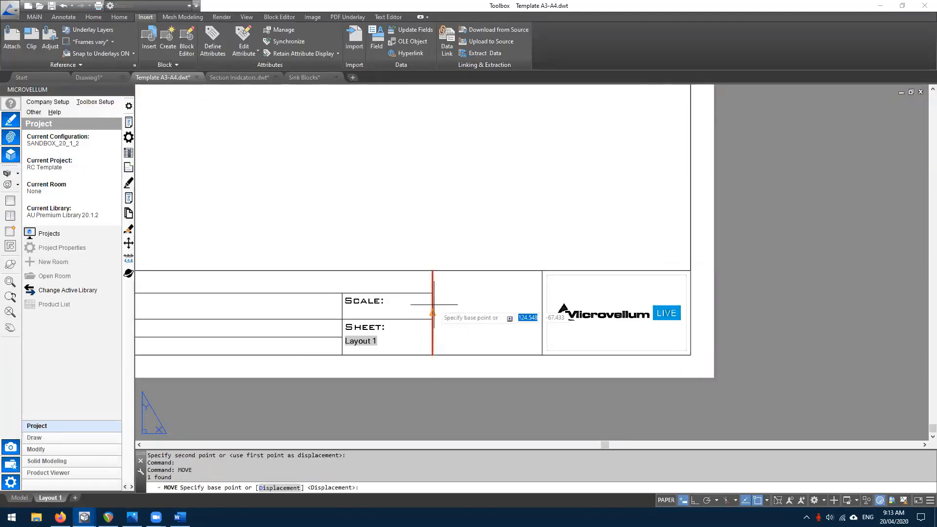
click(432, 311)
click(551, 303)
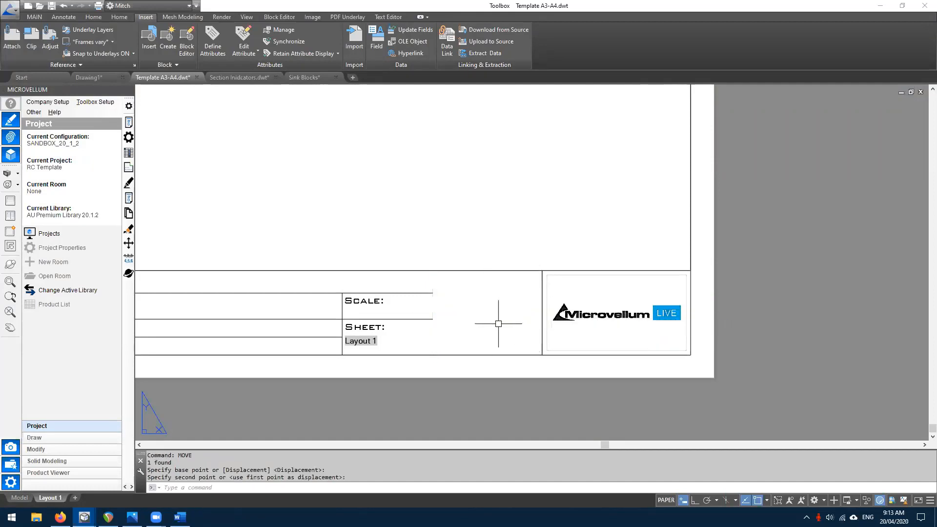
key(Return)
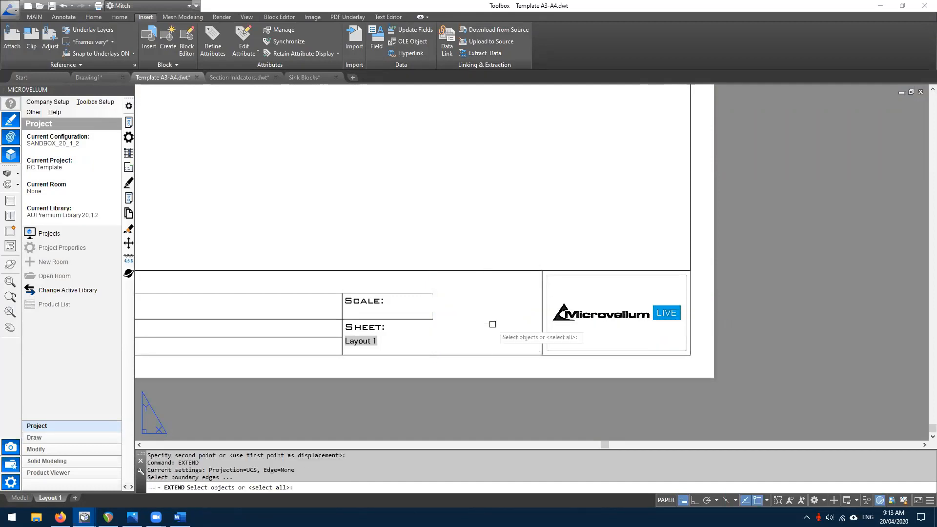
- Extend the Scale and Sheet cell lines across to the logo frame and review the result
key(Return)
click(438, 328)
click(428, 287)
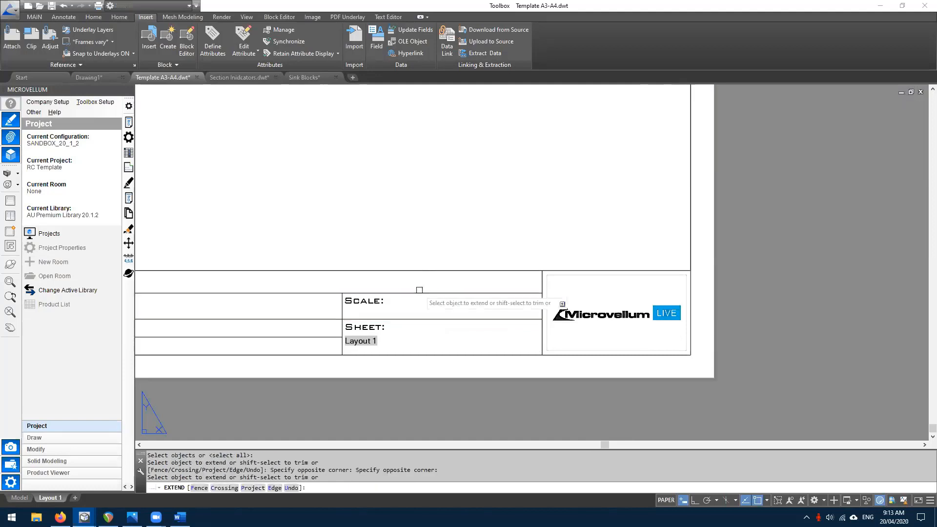
scroll(503, 305, down, 2)
key(Escape)
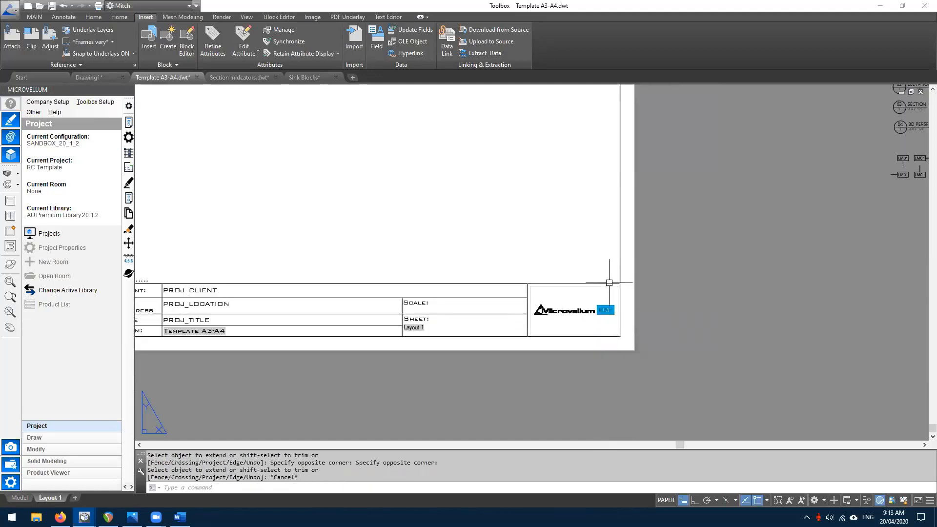
middle_drag(442, 286, 435, 297)
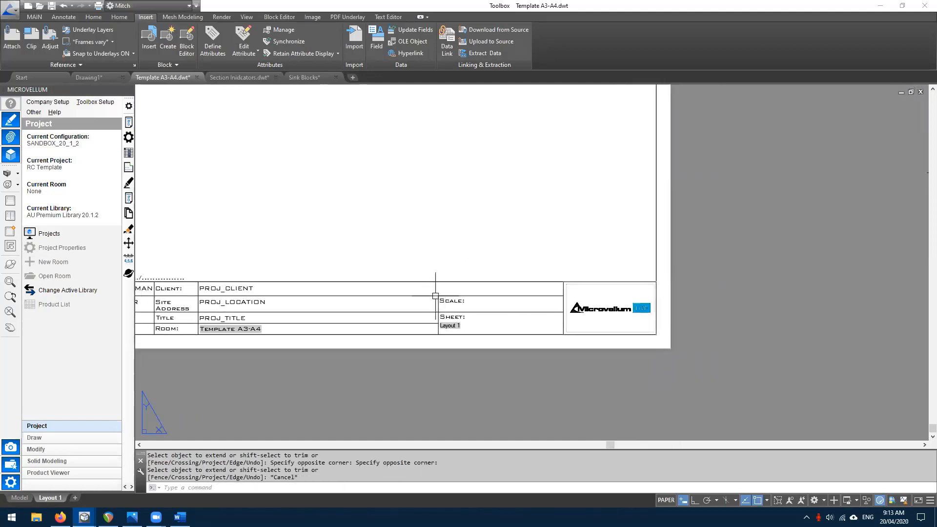
scroll(435, 297, up, 2)
scroll(444, 306, down, 2)
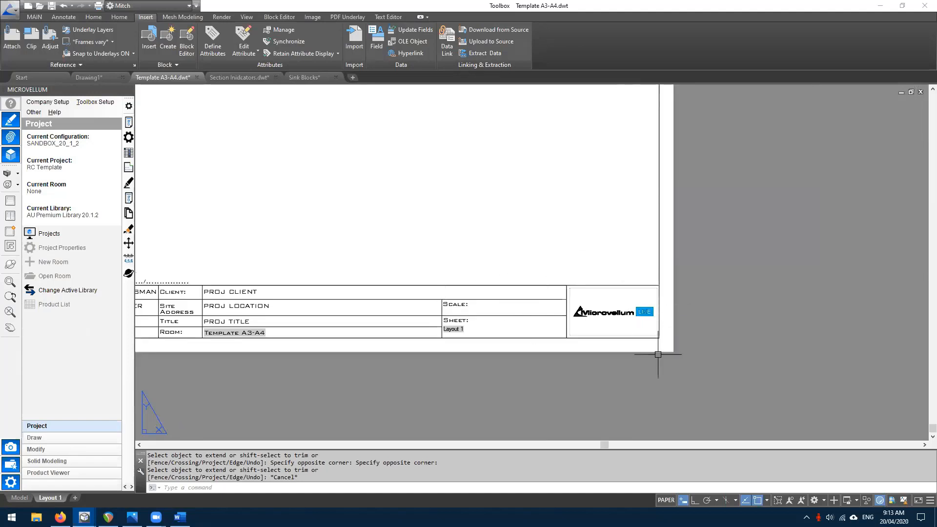
middle_drag(420, 328, 534, 341)
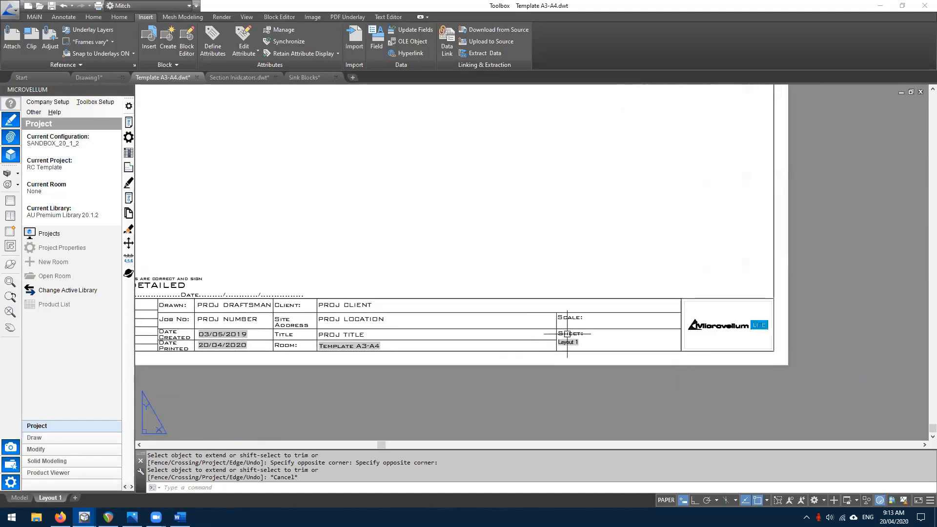
scroll(620, 331, up, 2)
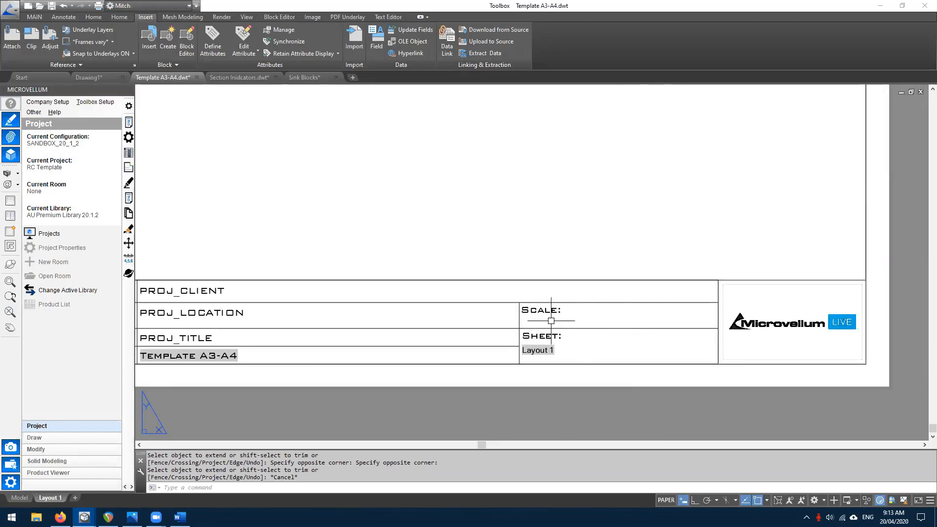
scroll(553, 321, down, 1)
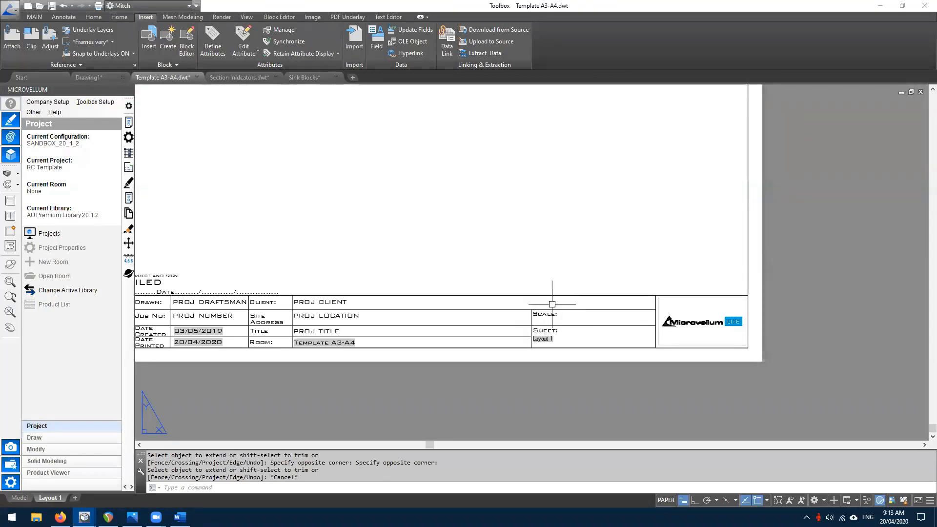
scroll(528, 318, up, 1)
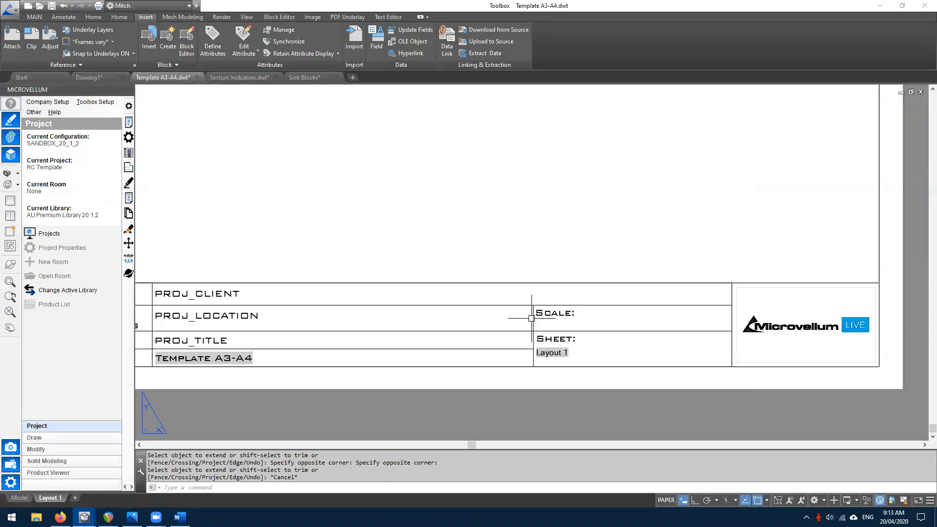
- Abandon stretching the divider left of Scale, then select the CLIENT: label
click(534, 319)
click(533, 305)
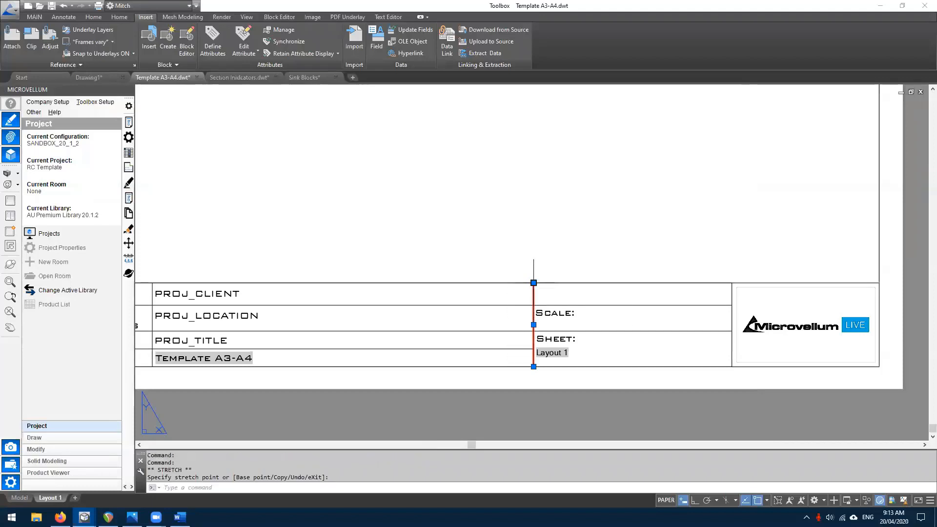
key(Escape)
middle_drag(418, 303, 599, 297)
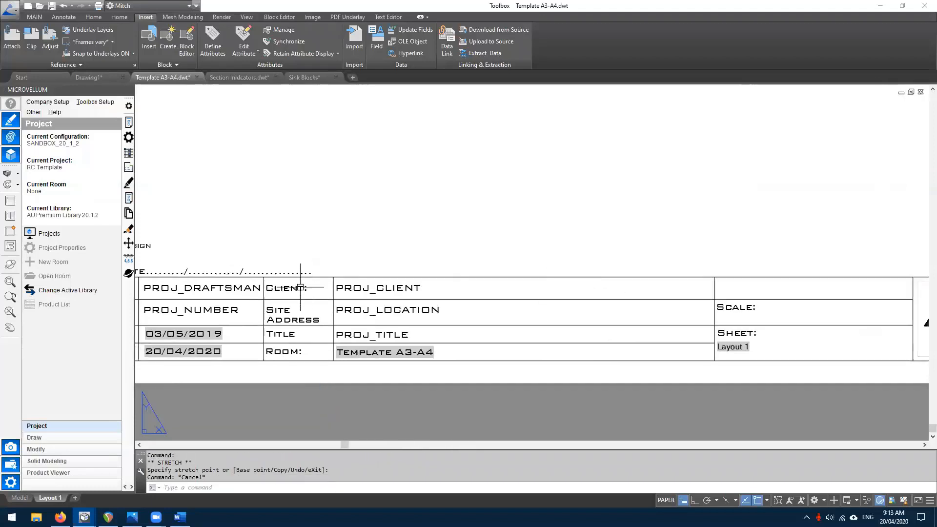
click(288, 288)
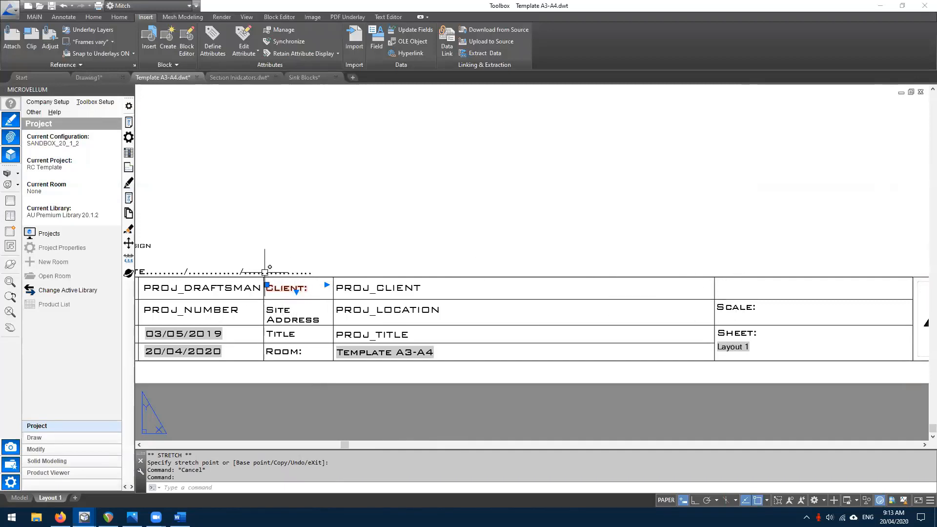
- Copy the CLIENT: label with a base point into the empty cell above Scale
text(COP)
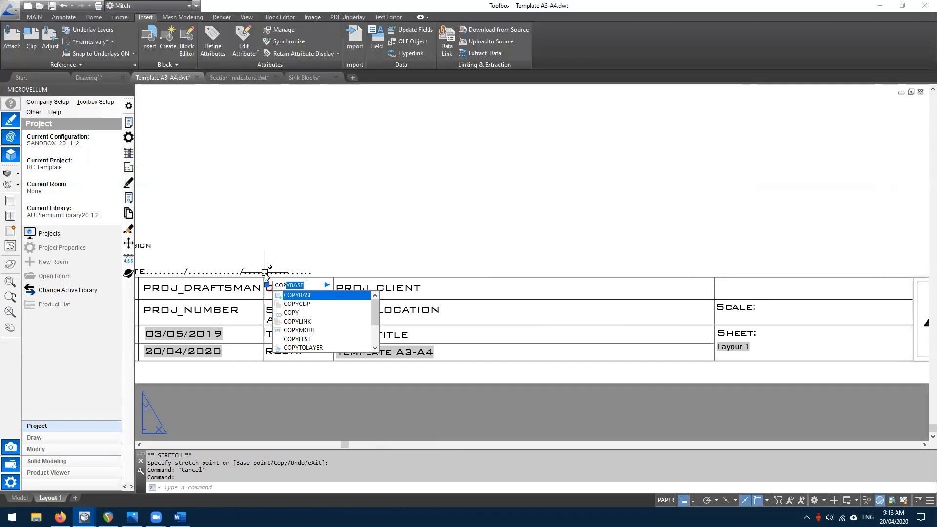
key(Return)
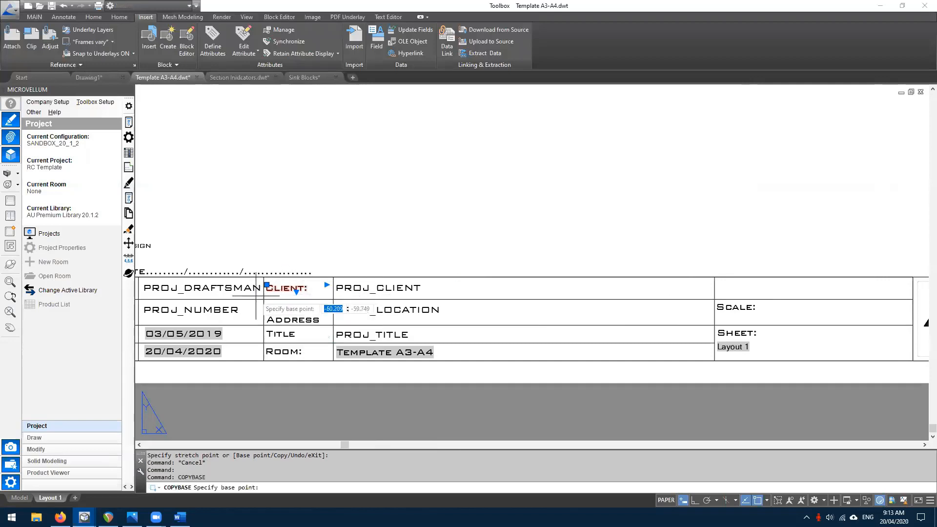
click(263, 300)
key(ctrl+v)
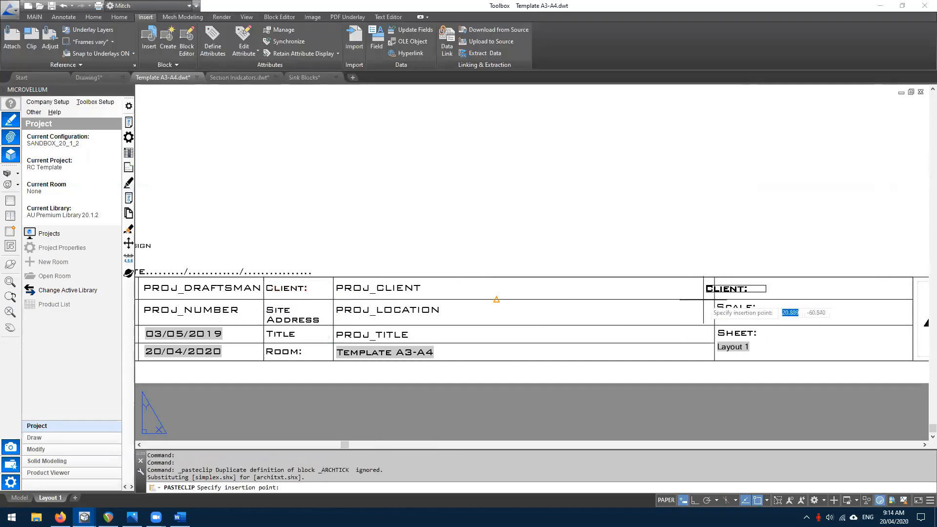
click(714, 299)
- Change the pasted label's text to ETA:
middle_drag(683, 293, 647, 292)
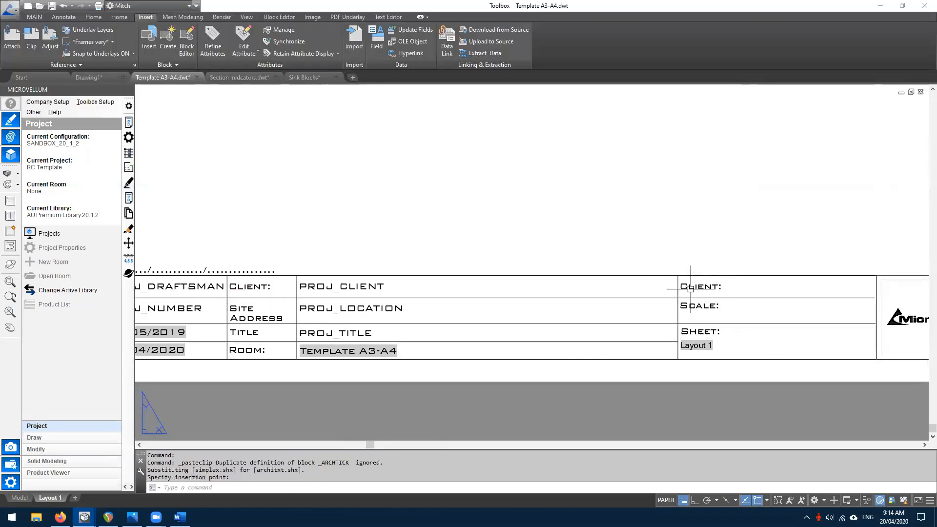
double_click(691, 289)
text(ETA:)
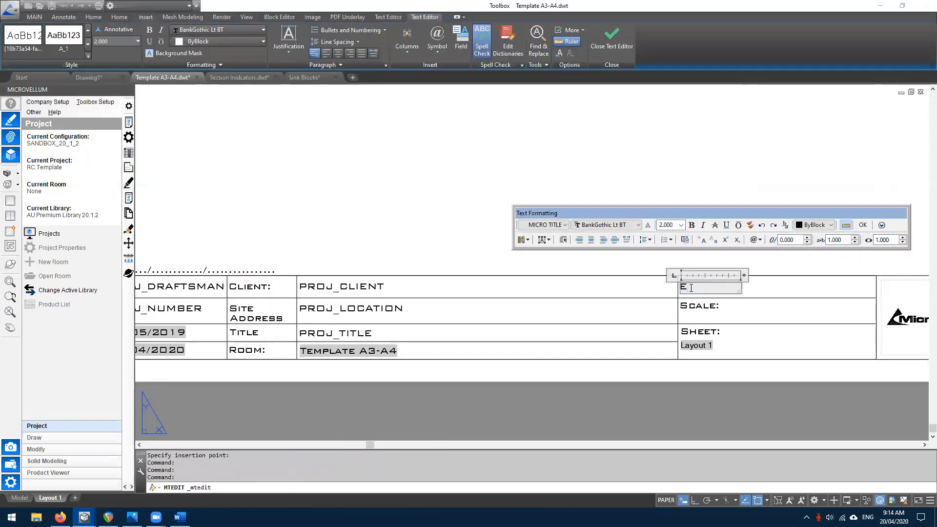
click(863, 225)
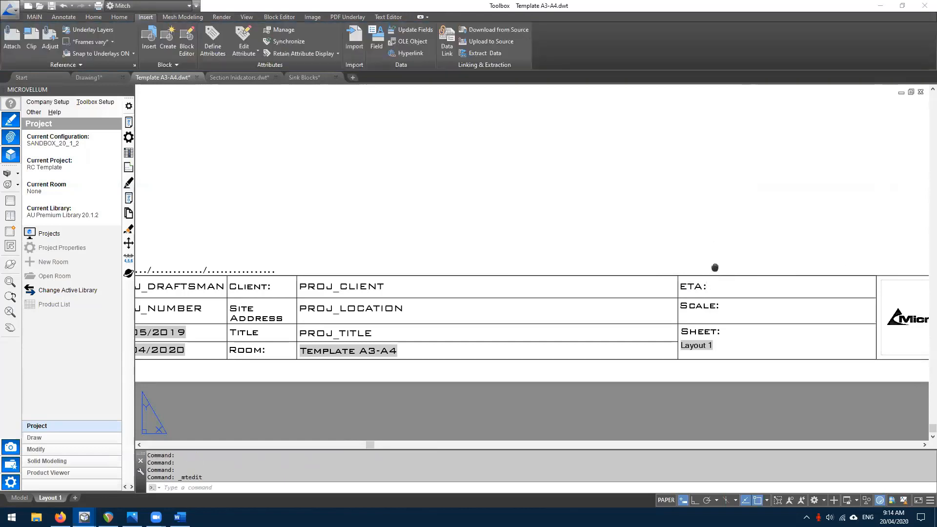
middle_drag(715, 267, 578, 263)
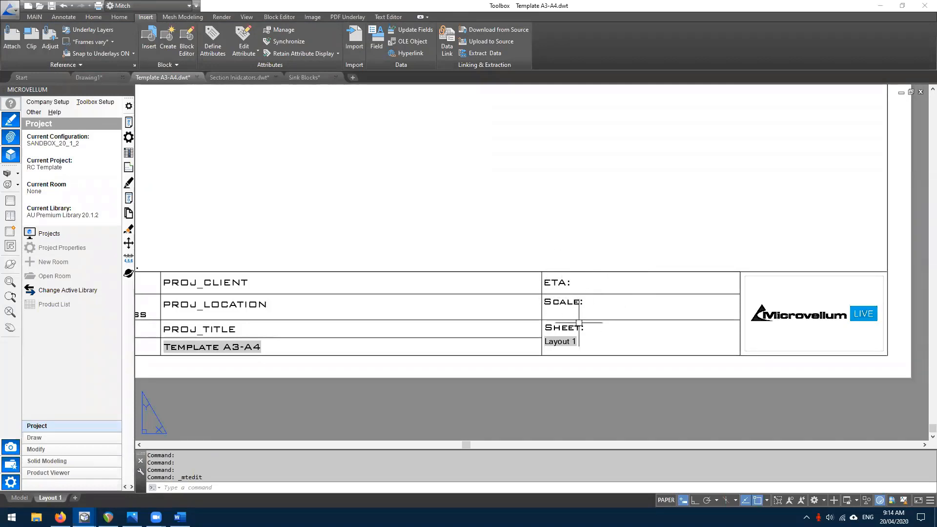
scroll(425, 299, down, 2)
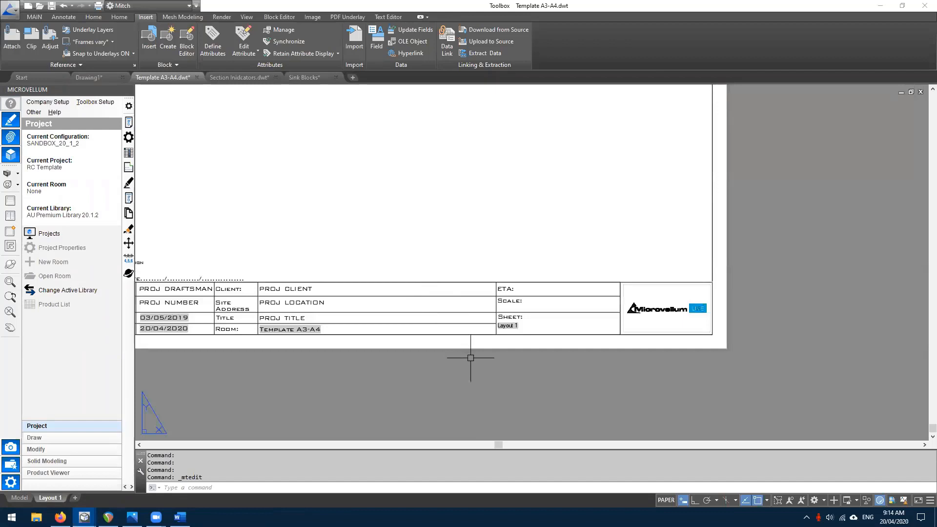
text(ttdef)
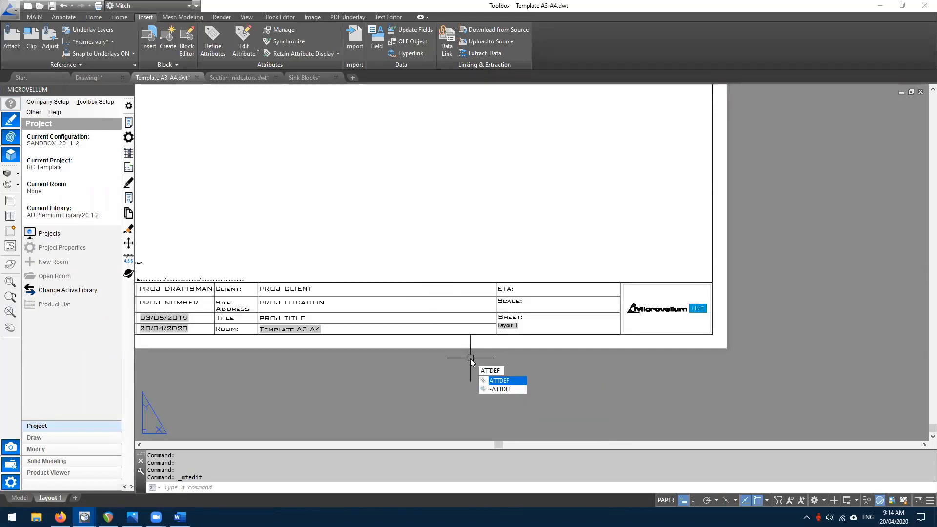
- Define a SCALE attribute in MICRO TITLE1 style, height 2, placed under the Scale label
key(Return)
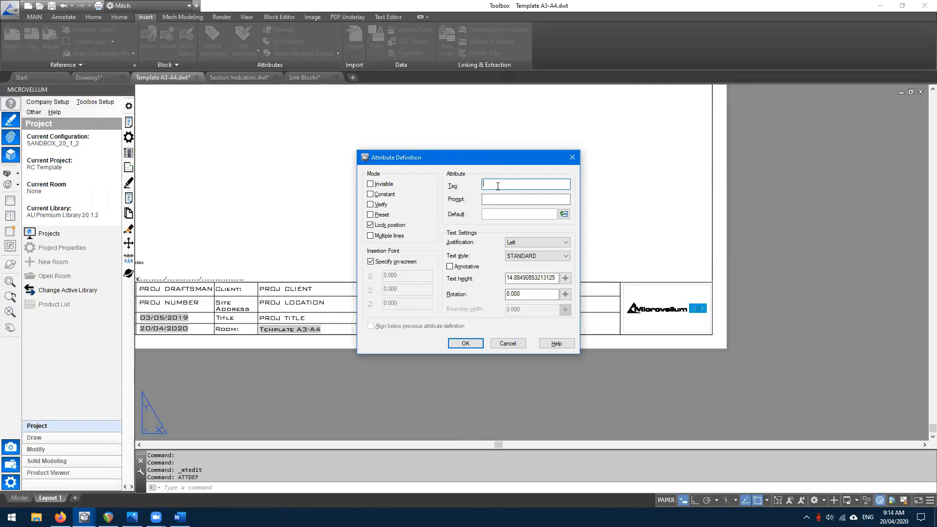
text(SCALE)
key(Tab)
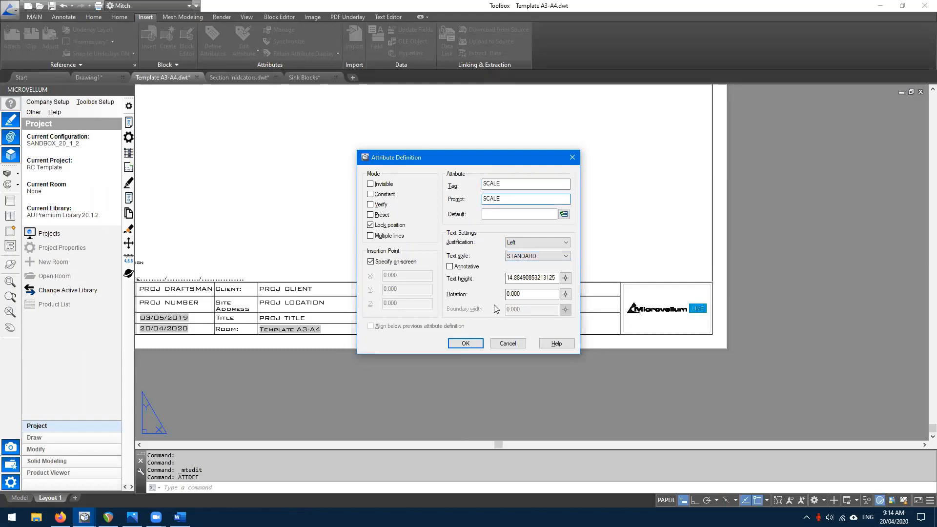
click(518, 257)
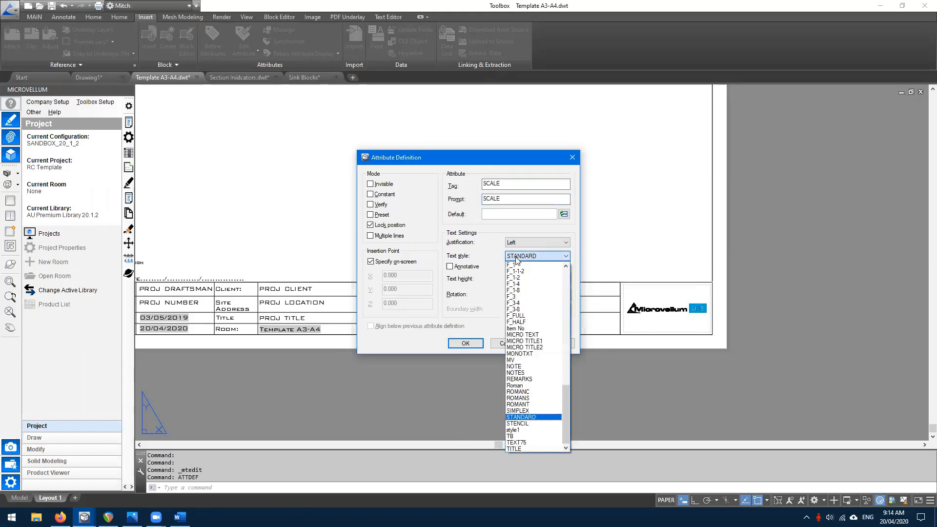
click(536, 341)
double_click(535, 277)
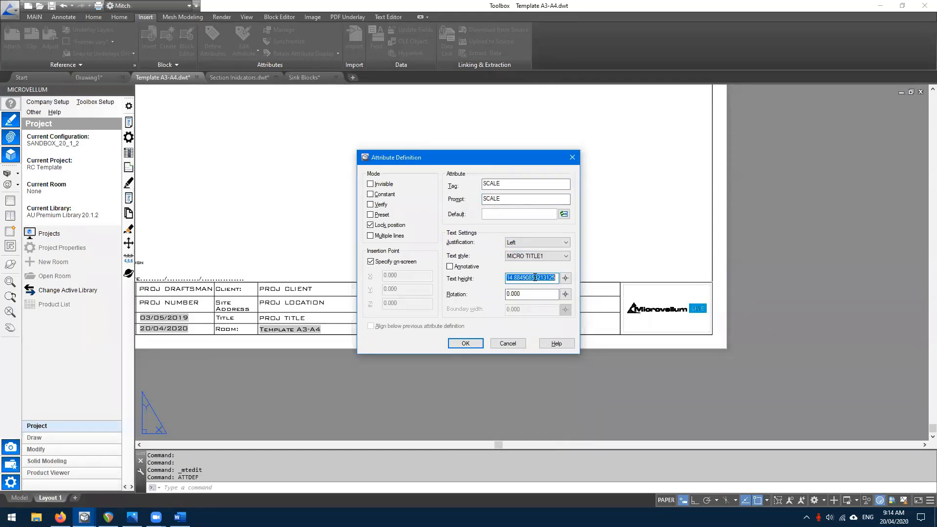
text(2)
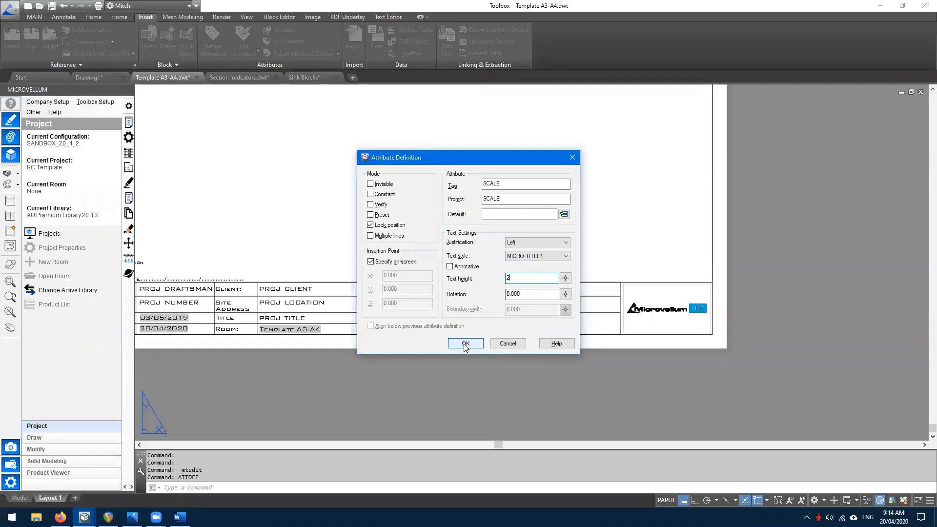
click(465, 343)
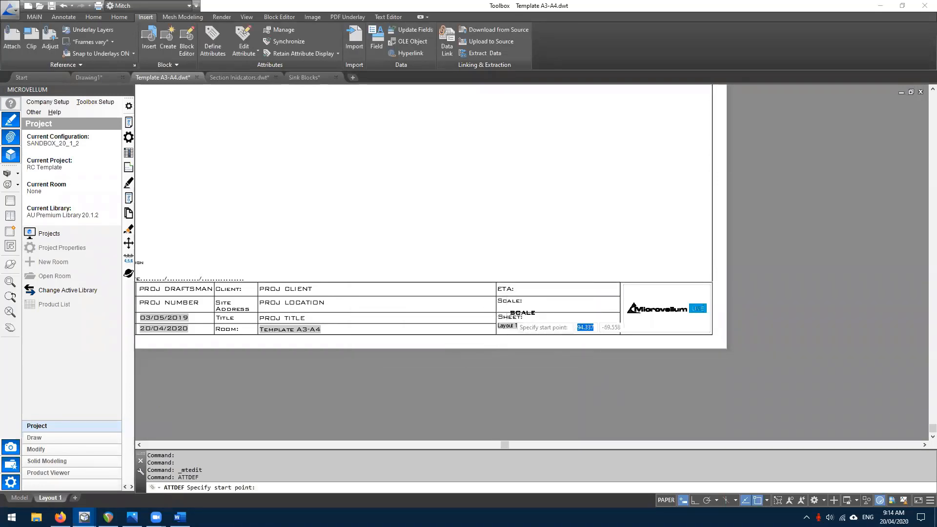
scroll(473, 335, up, 5)
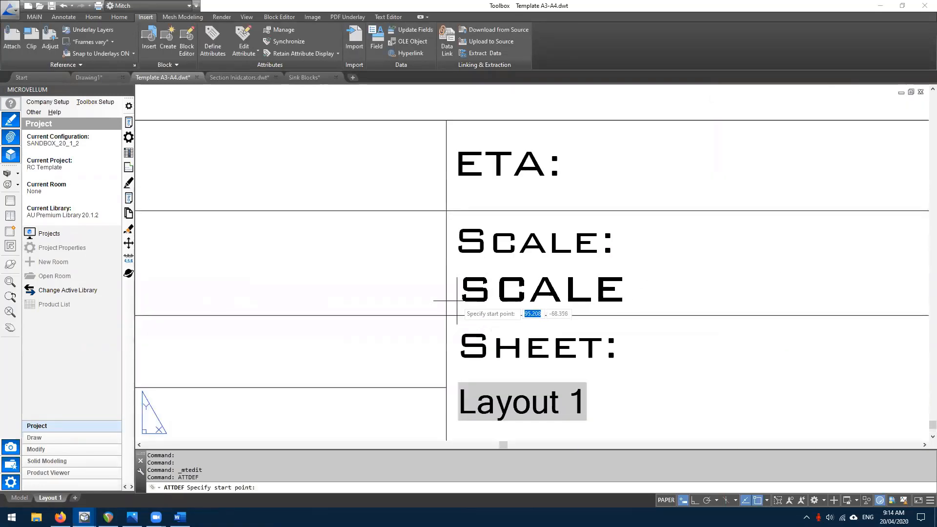
click(460, 300)
- Define a PROJ_ETA attribute with prompt PROJ_ETA and place it beside the ETA: label
scroll(521, 305, down, 2)
scroll(528, 303, down, 2)
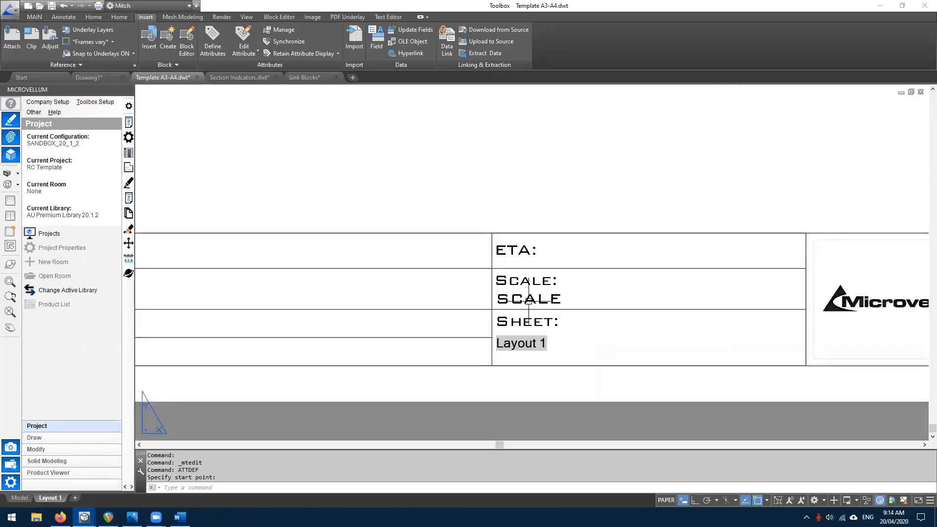
text(at)
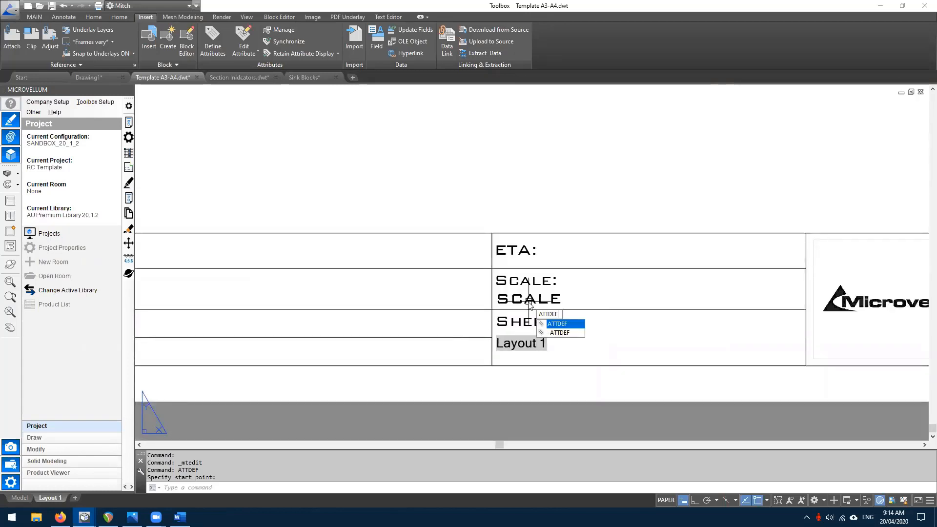
key(Return)
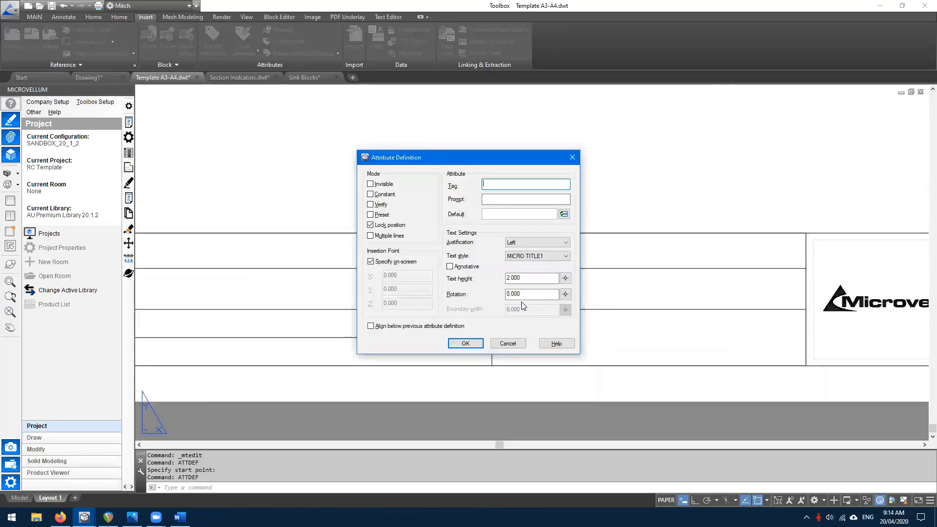
text(PROJ_ETA)
click(525, 199)
text(PROJ)
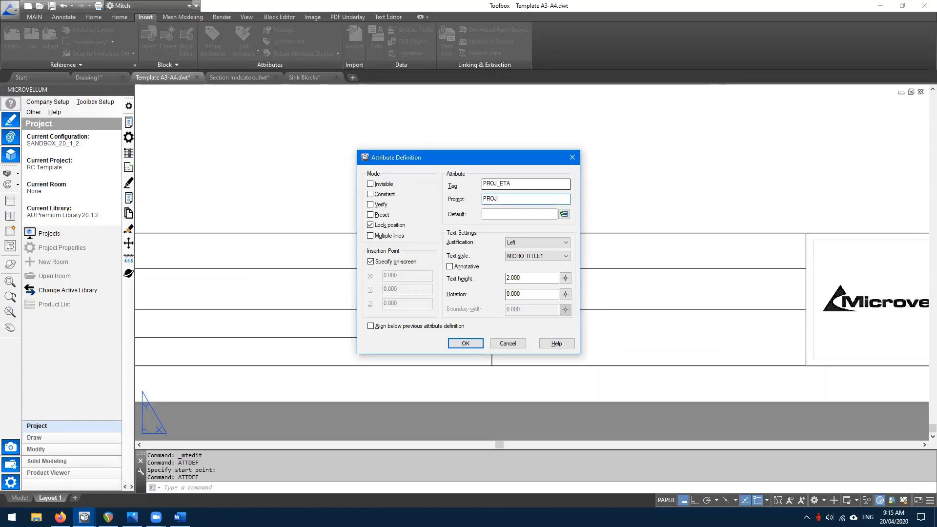
click(466, 344)
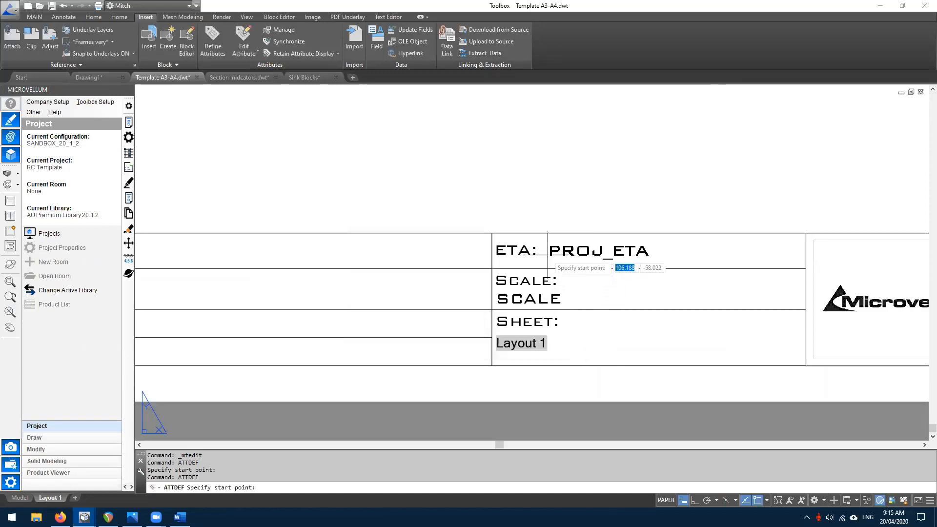
click(548, 267)
scroll(596, 252, down, 2)
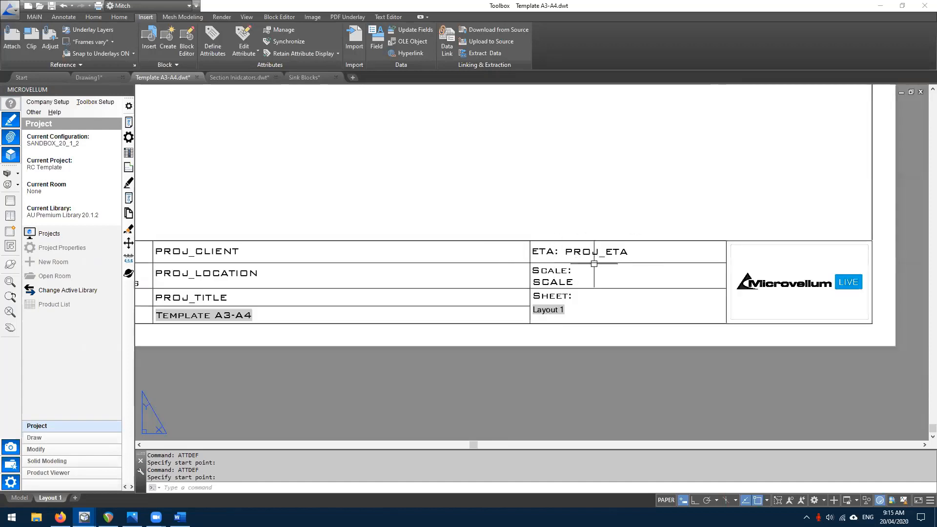
- Pan across the title block's left columns to the ACCEPTANCE OF DETAILED DRAWINGS note
middle_drag(183, 261, 337, 260)
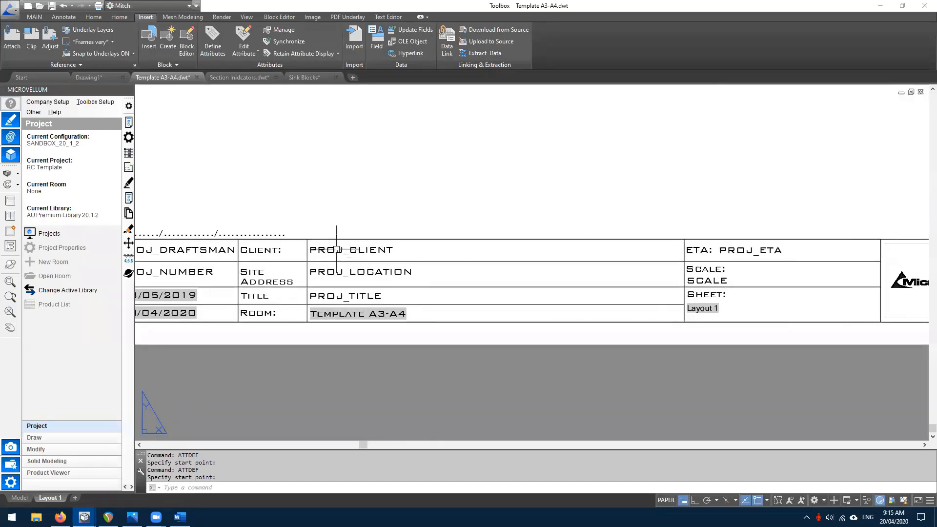
scroll(376, 300, down, 1)
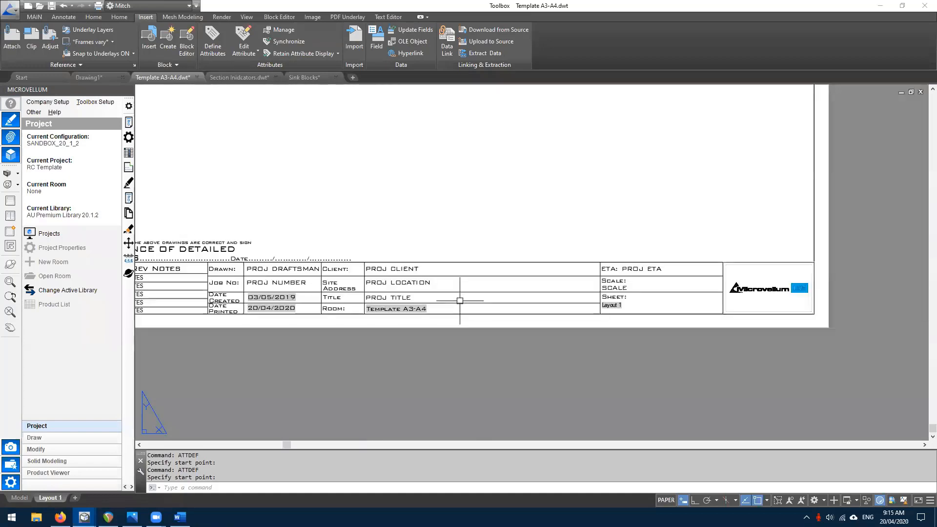
scroll(634, 288, up, 1)
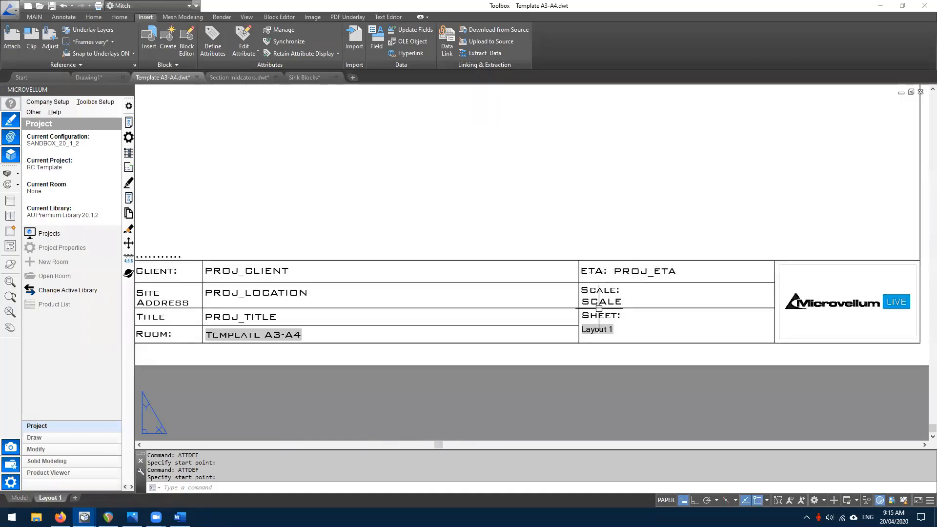
scroll(595, 306, down, 3)
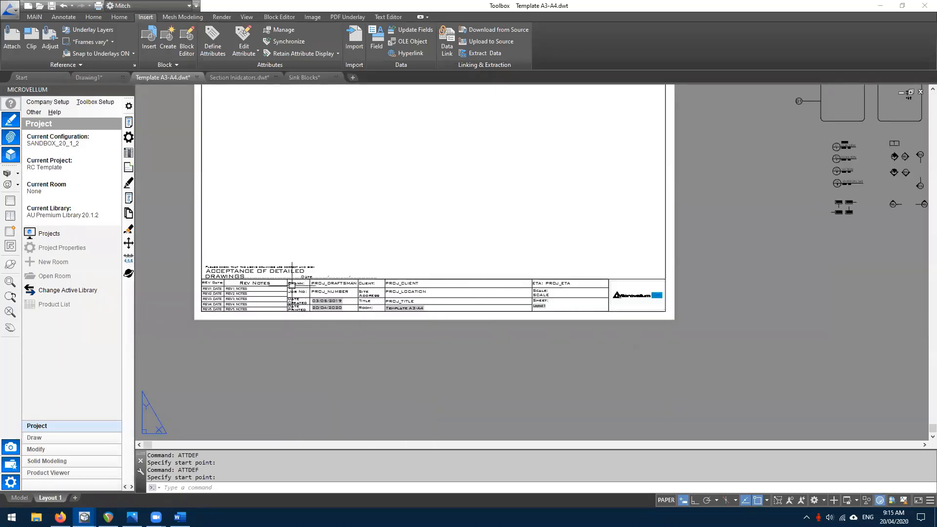
scroll(267, 274, up, 4)
middle_drag(221, 264, 398, 260)
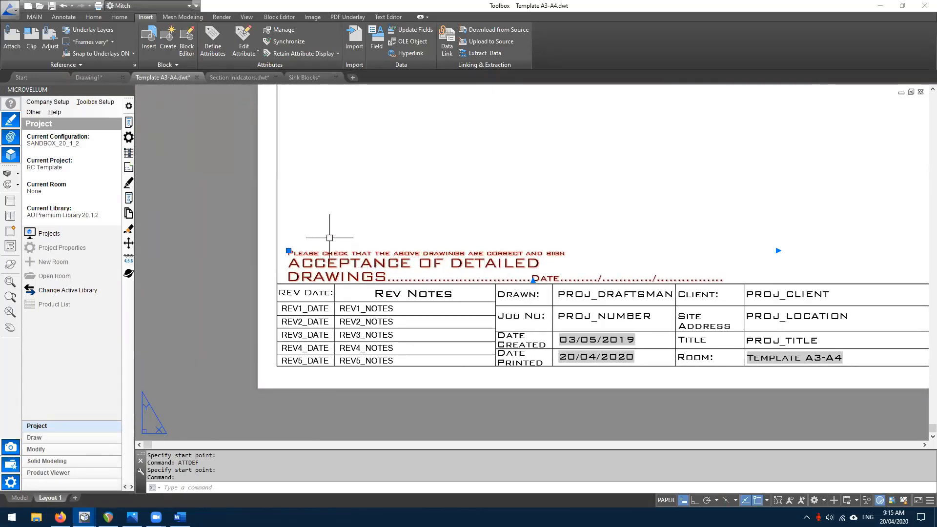
text(M)
key(Return)
key(Escape)
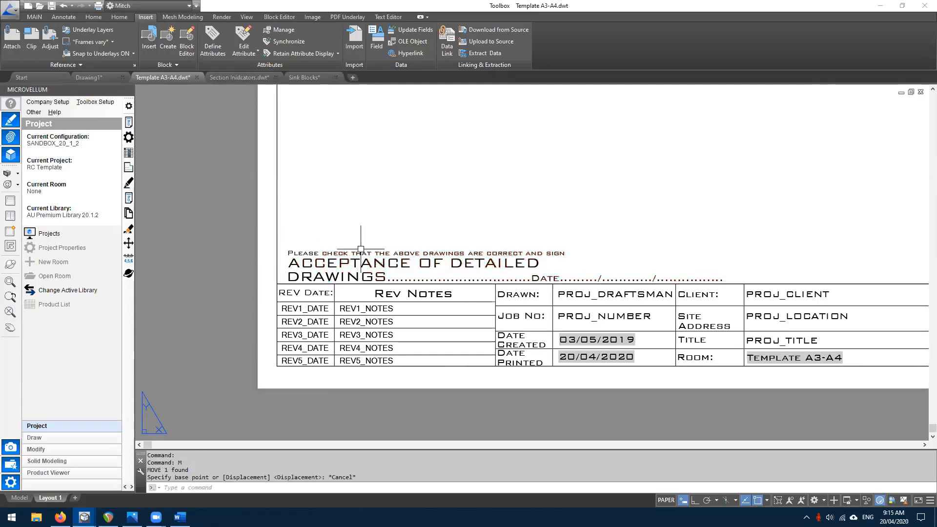
- Move the ACCEPTANCE OF DETAILED DRAWINGS note slightly upward on the sheet
text(move)
key(Return)
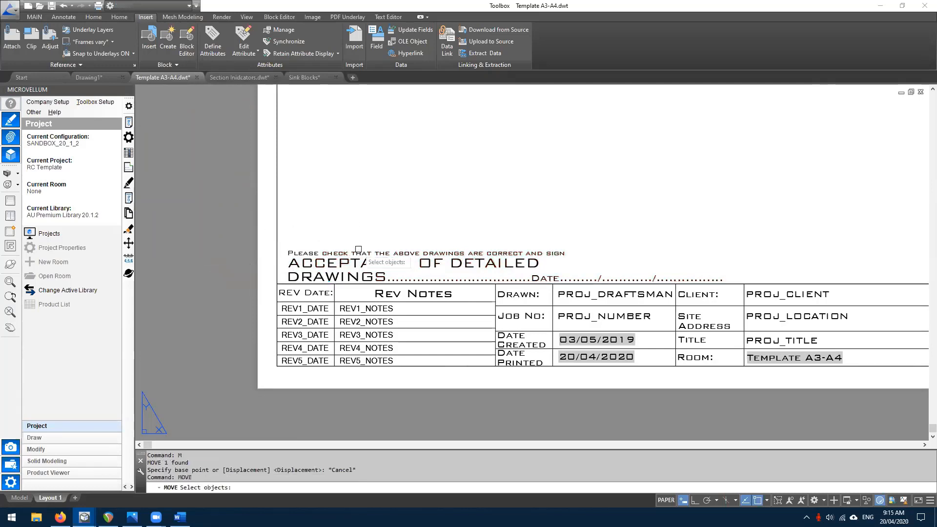
click(358, 249)
key(Return)
click(339, 229)
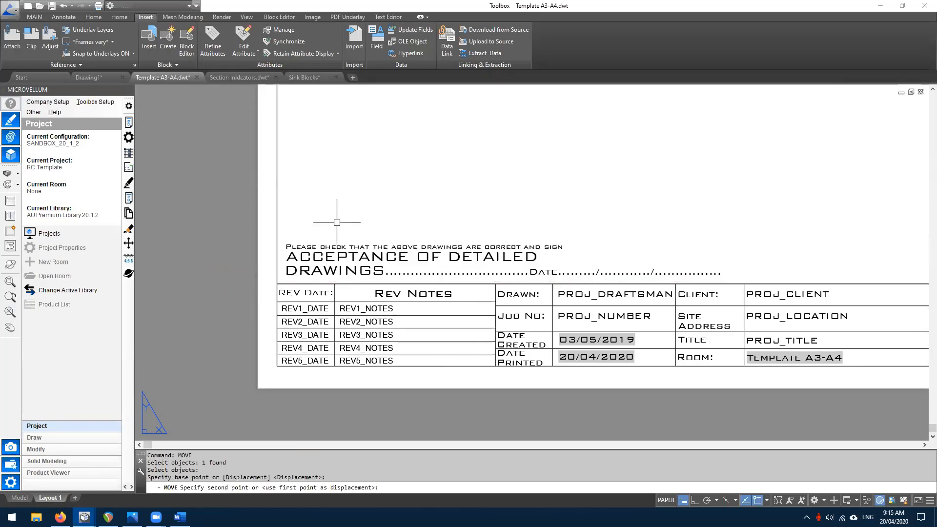
click(336, 222)
scroll(307, 264, down, 2)
- Pan back to review the ETA, Scale and logo cells of the title block
middle_drag(443, 308, 347, 312)
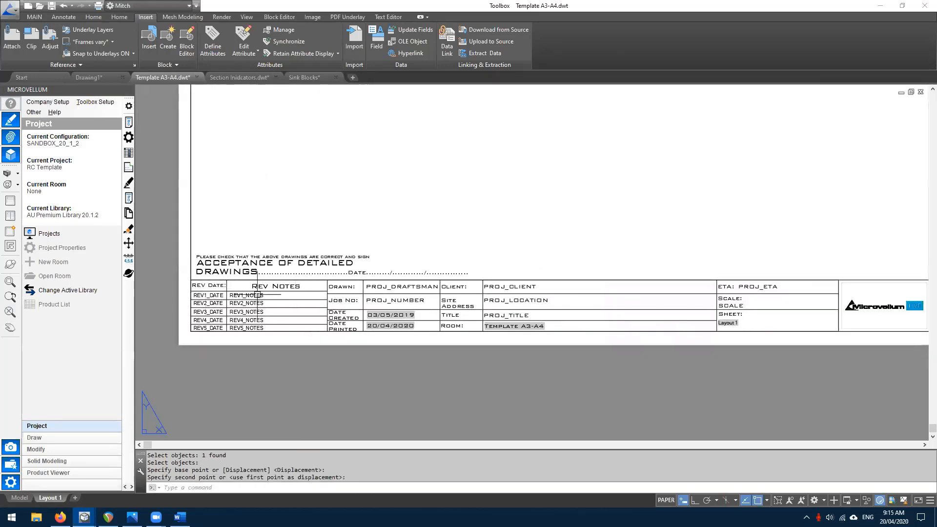
middle_drag(616, 317, 484, 328)
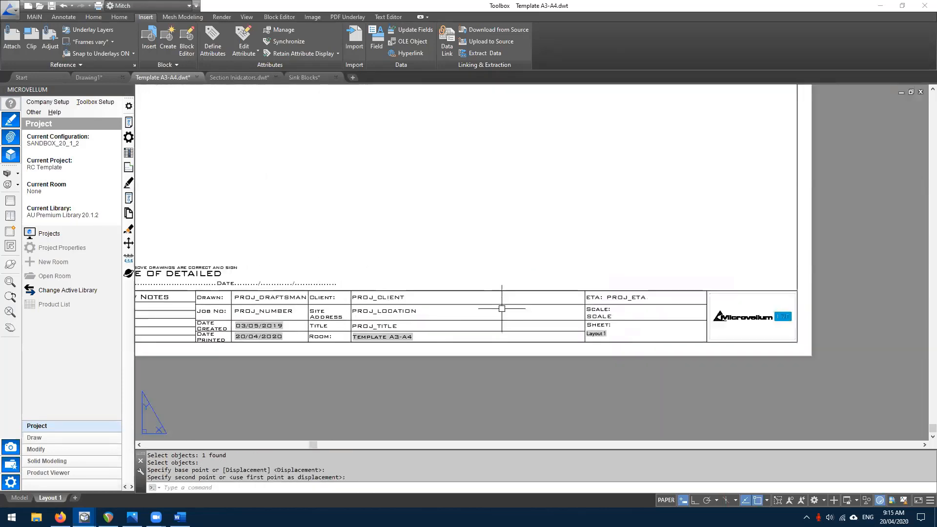
key(Escape)
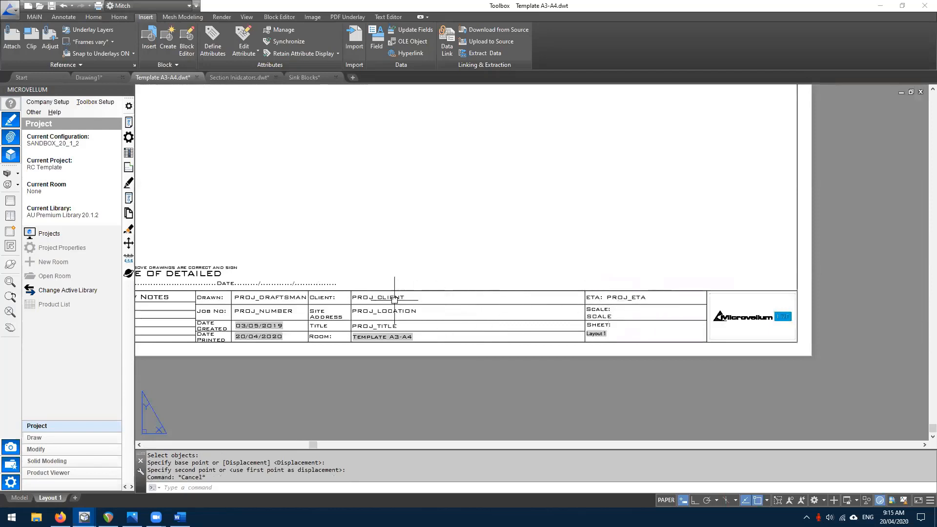
click(559, 269)
key(Escape)
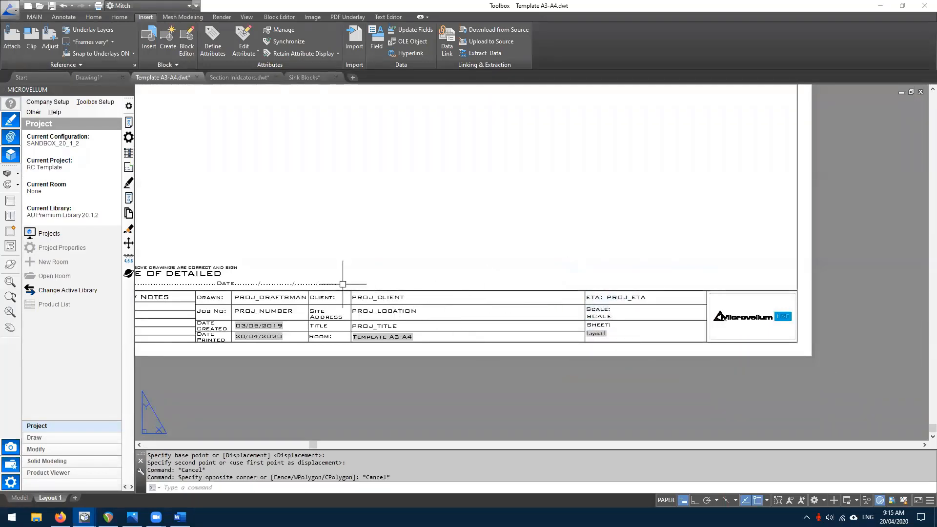
middle_drag(406, 306, 491, 302)
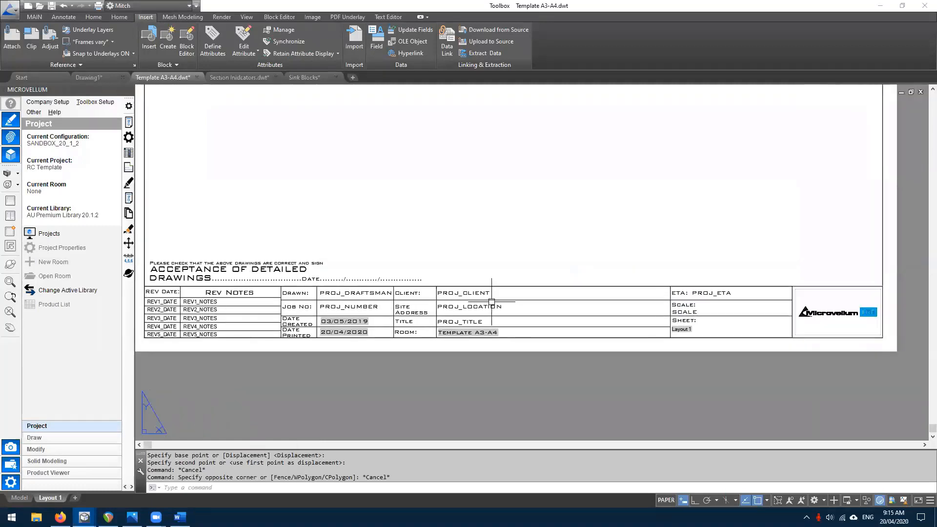
scroll(385, 276, down, 2)
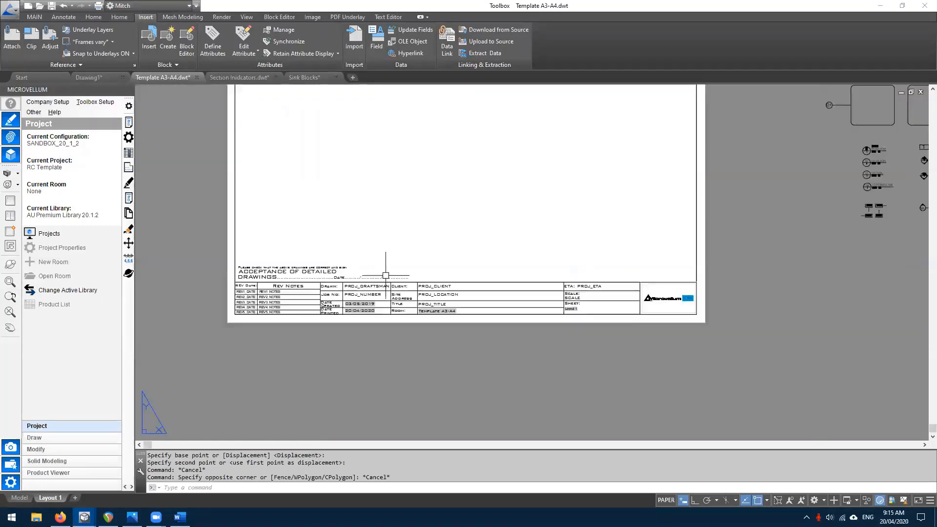
scroll(410, 273, up, 1)
scroll(507, 317, down, 4)
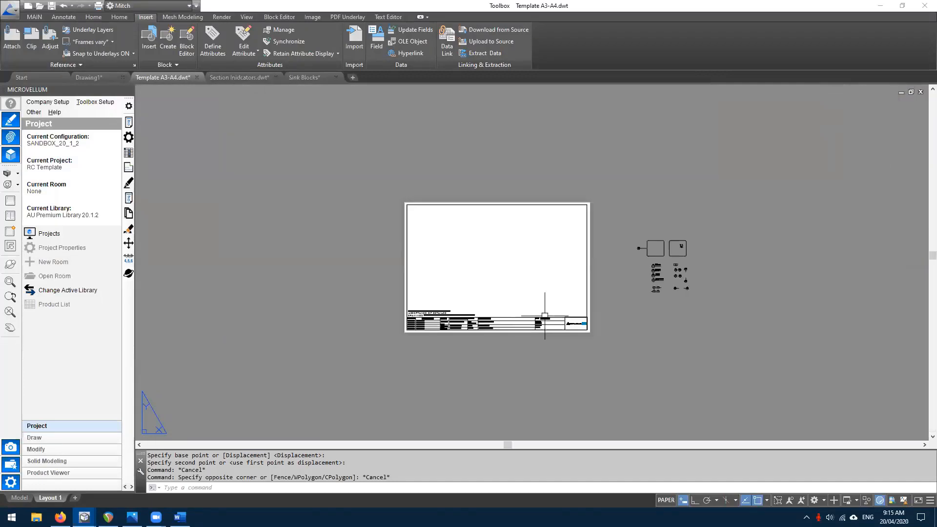
scroll(545, 316, up, 2)
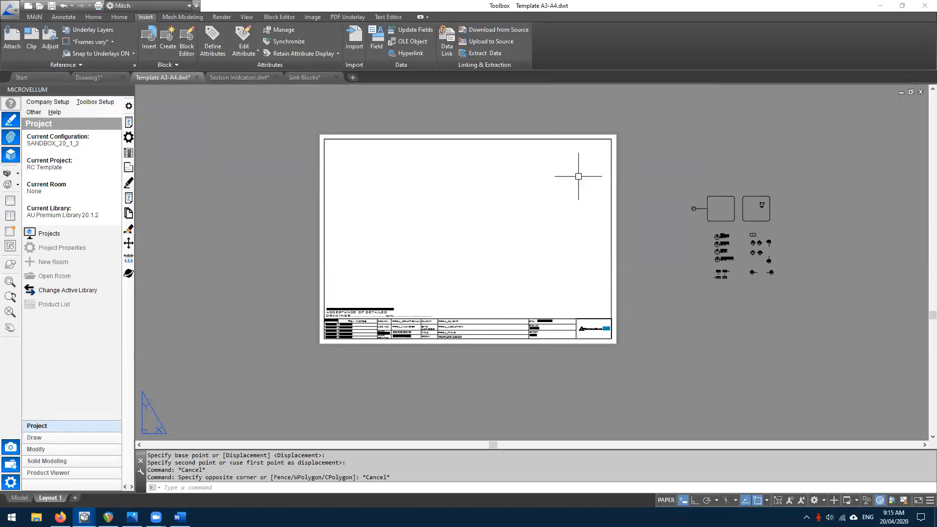
click(542, 107)
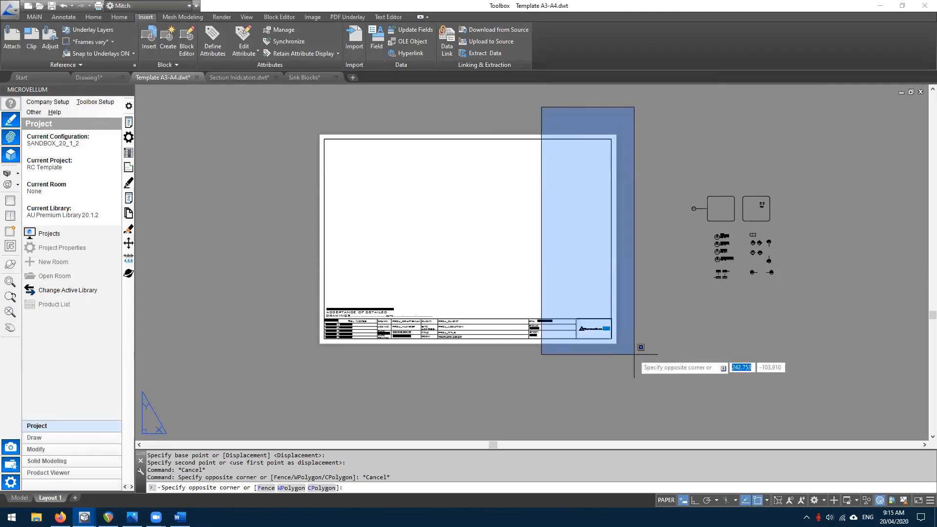
key(Escape)
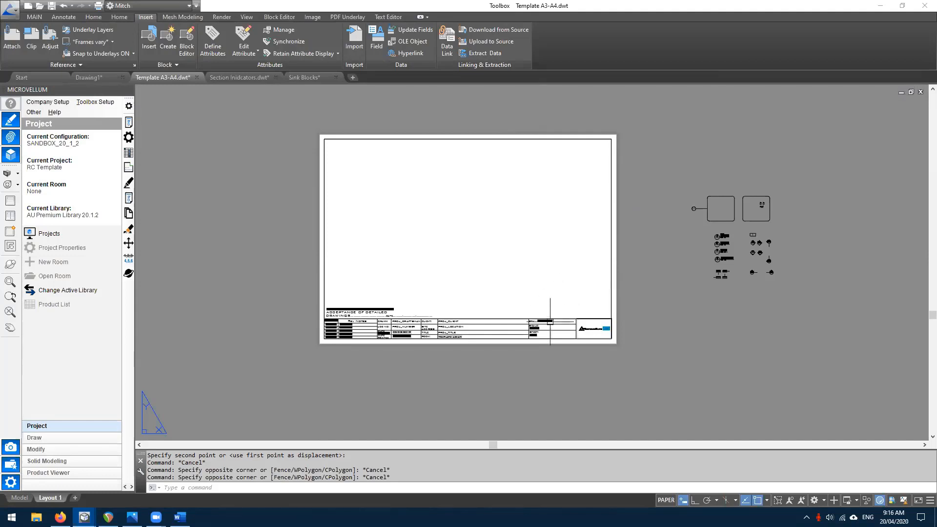
scroll(555, 337, up, 2)
middle_drag(446, 295, 512, 350)
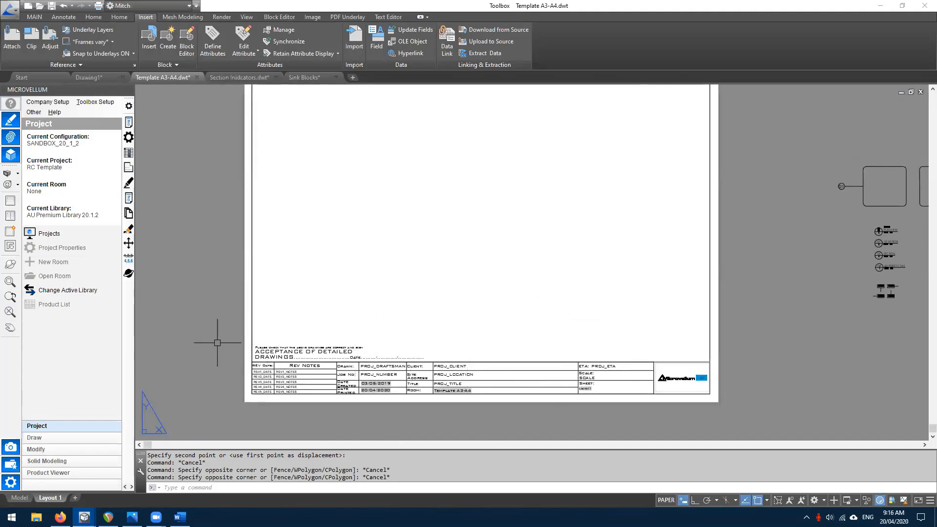
click(743, 413)
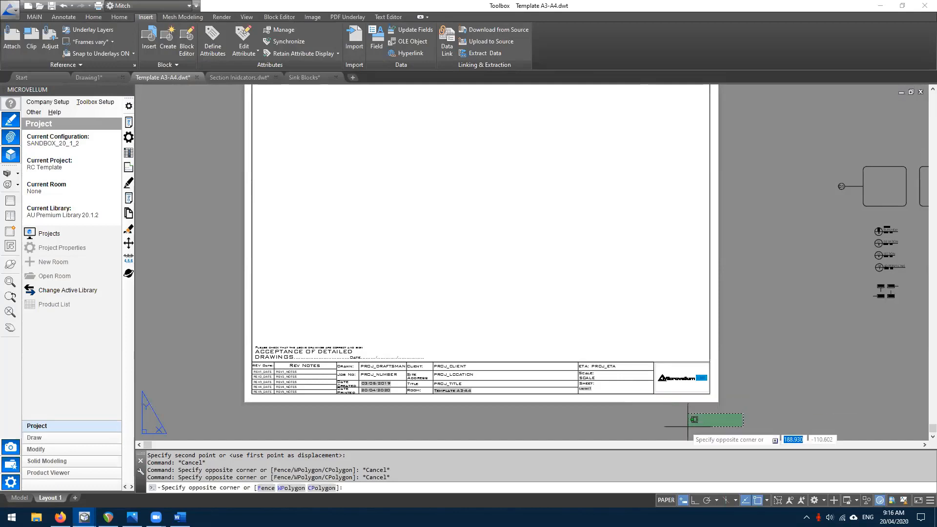
key(Escape)
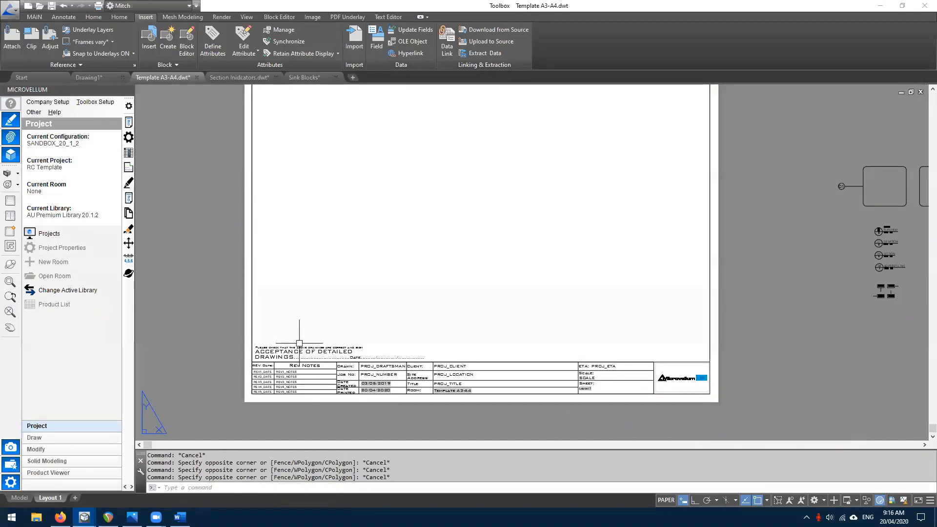
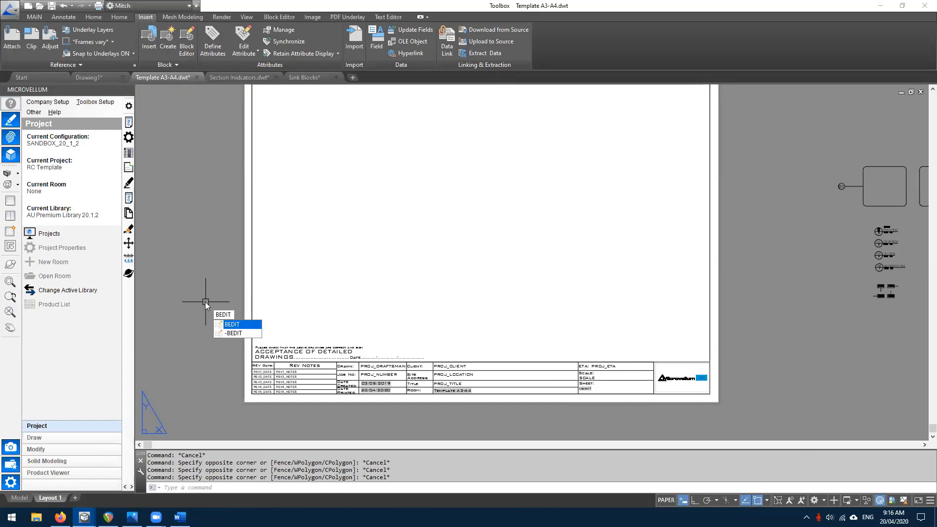
- Browse the block definitions, previewing LM01 and TBB, then close the chooser
key(Return)
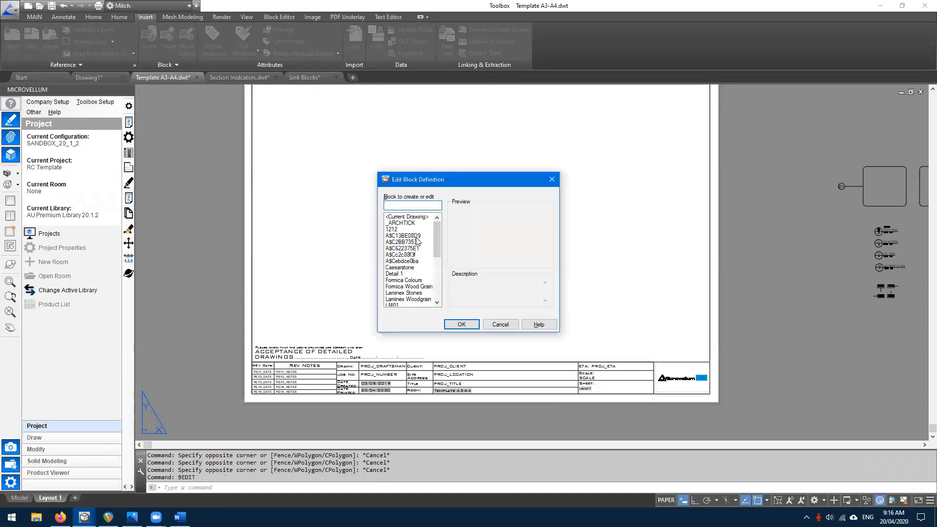
scroll(438, 244, down, 2)
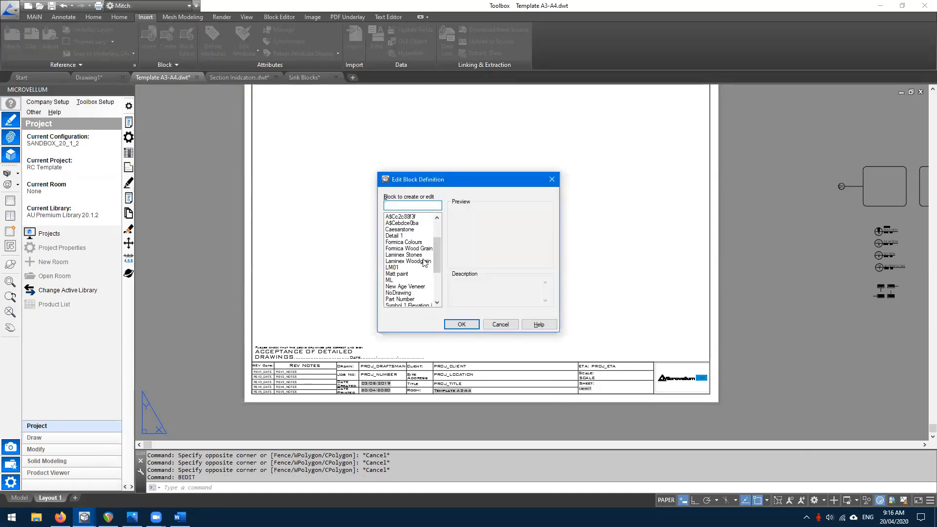
click(395, 268)
key(Down)
key(Down)
key(Down)
key(Down)
key(Down)
key(Down)
key(Down)
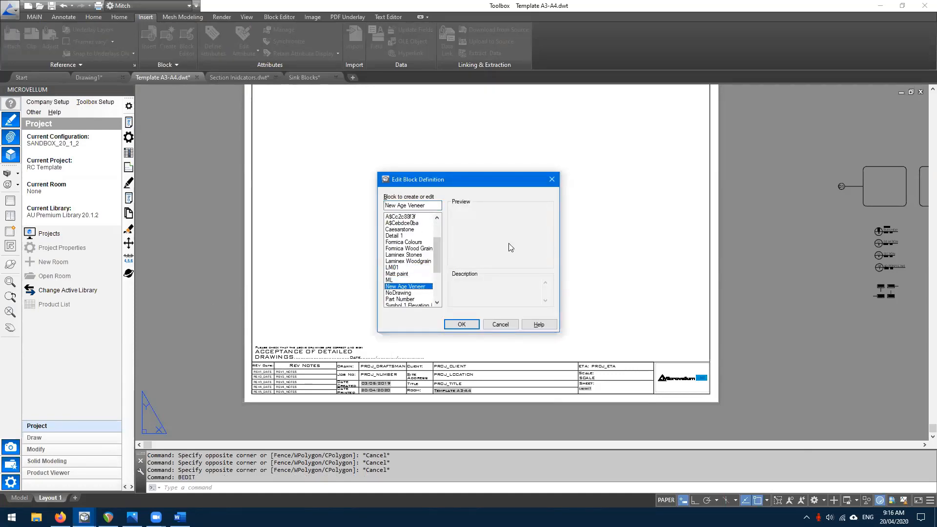
key(Down)
key(Down)
key(Down)
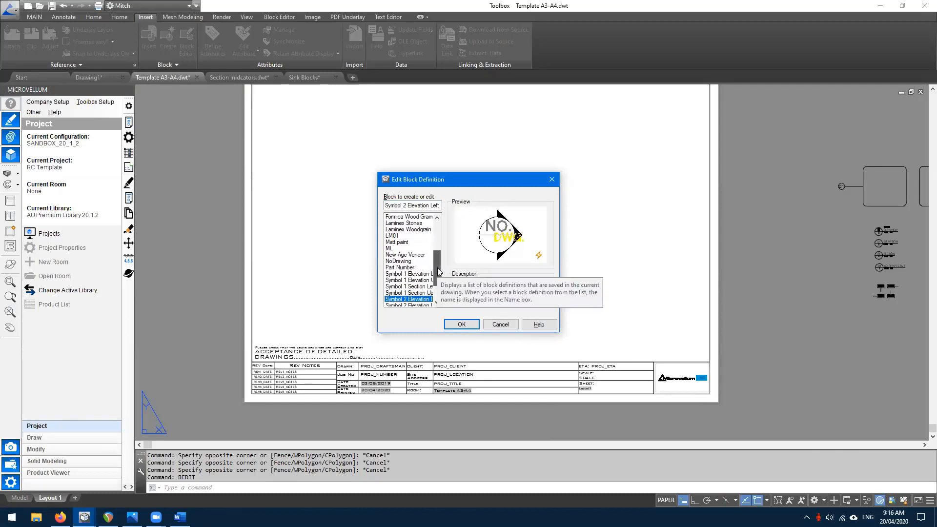
drag(436, 265, 436, 286)
click(391, 285)
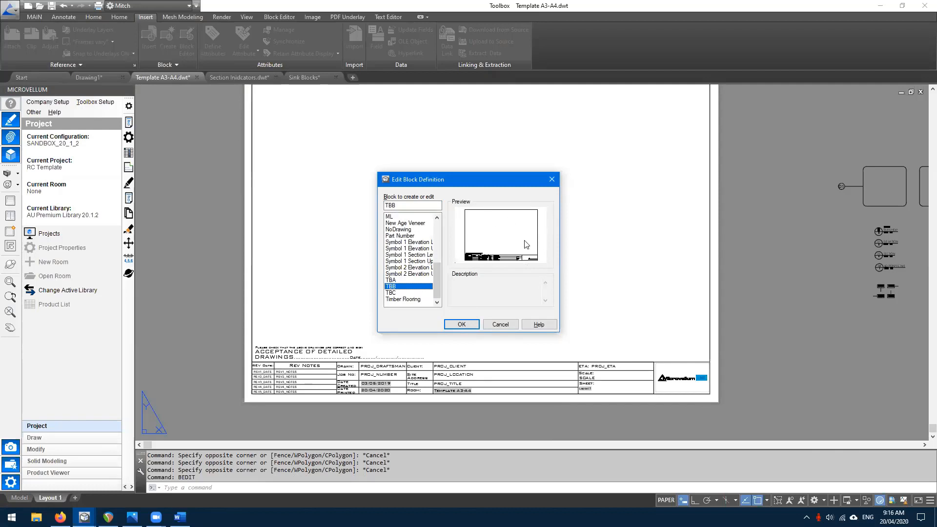
click(458, 323)
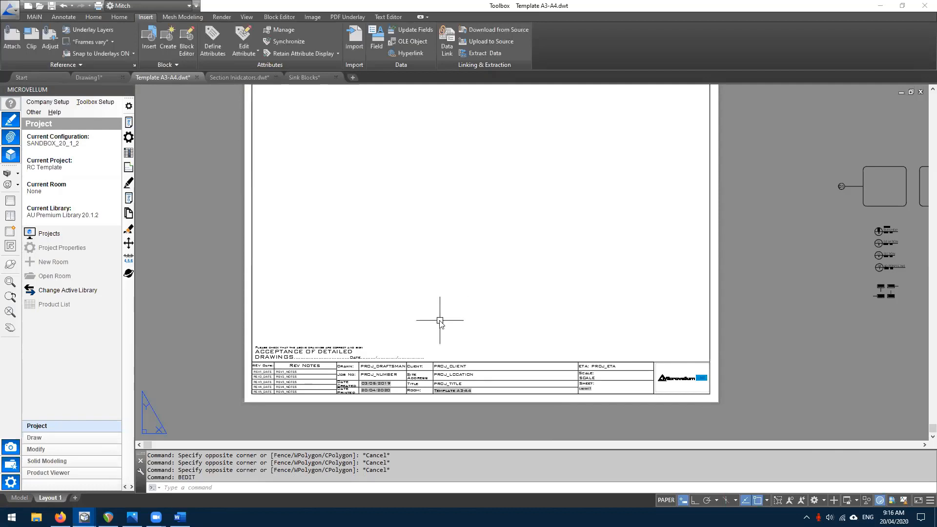
- Start a new block definition with B and choose TBB as its name
text(B)
key(Return)
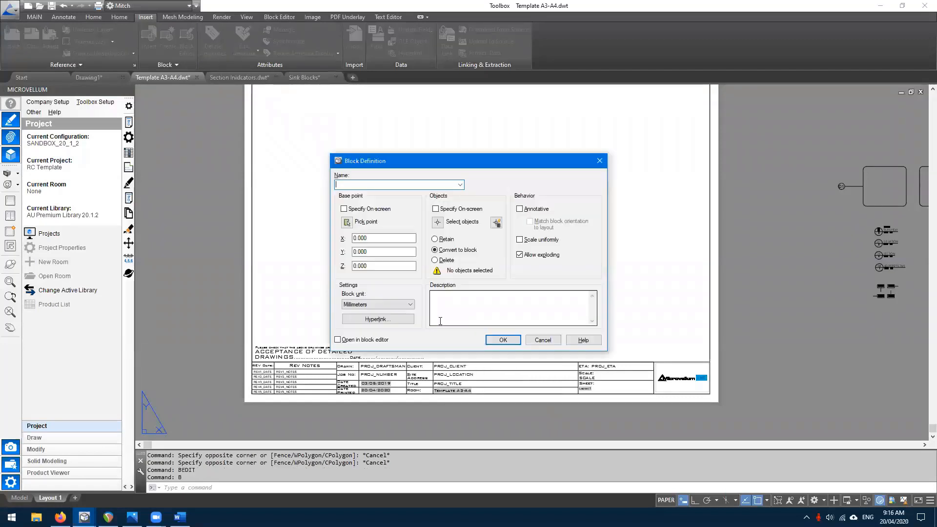
click(460, 184)
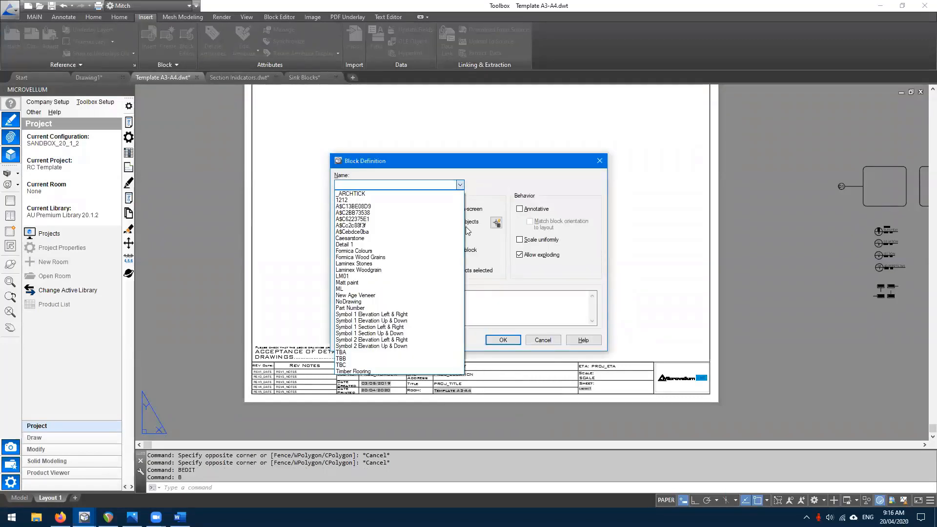
click(351, 357)
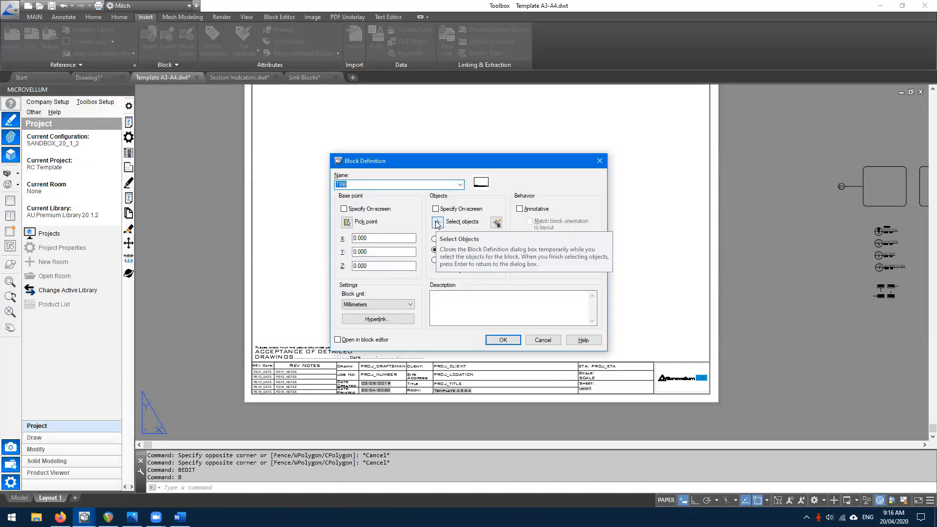
- Window-select the 55 title-block objects, redefine TBB and accept the blank attribute values
click(438, 223)
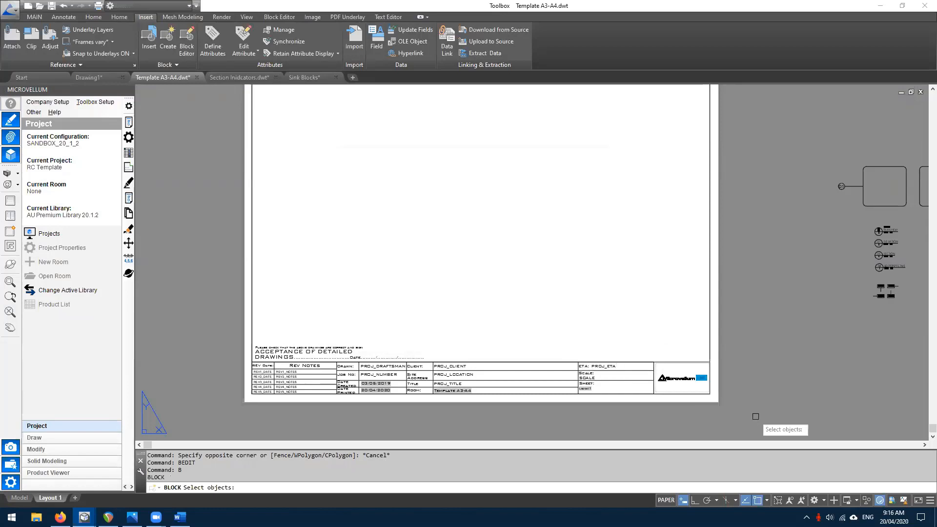
click(750, 416)
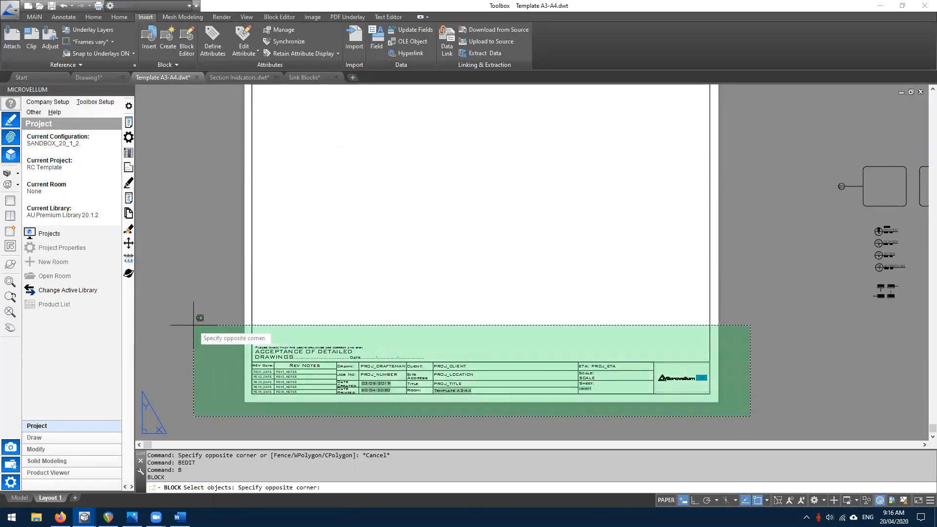
click(194, 325)
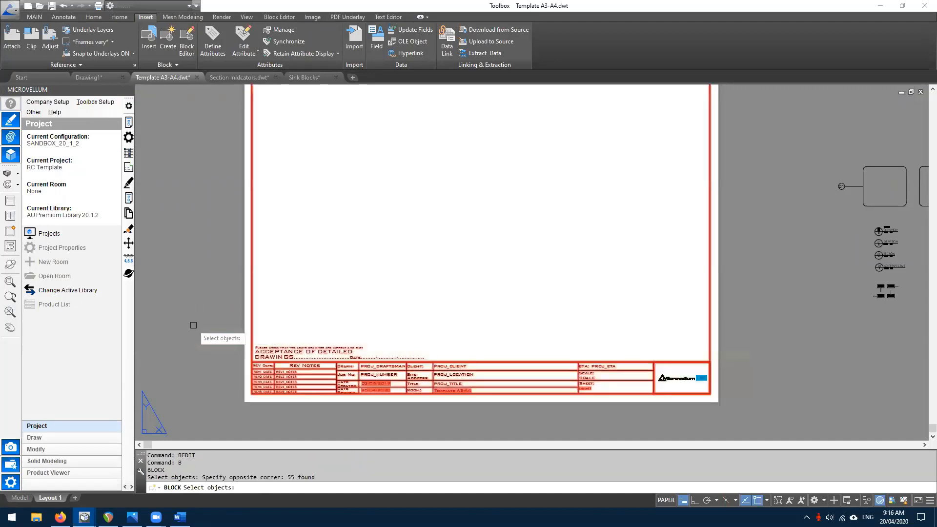
key(Return)
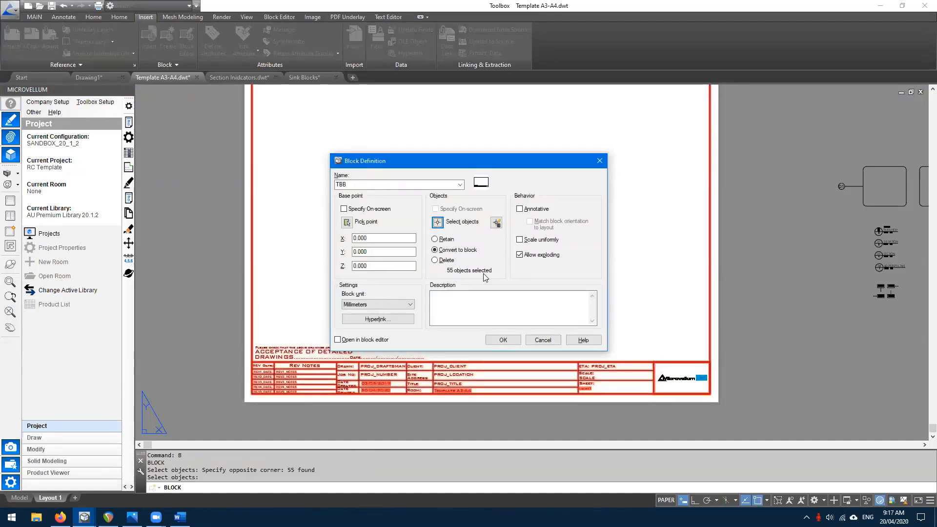
click(506, 340)
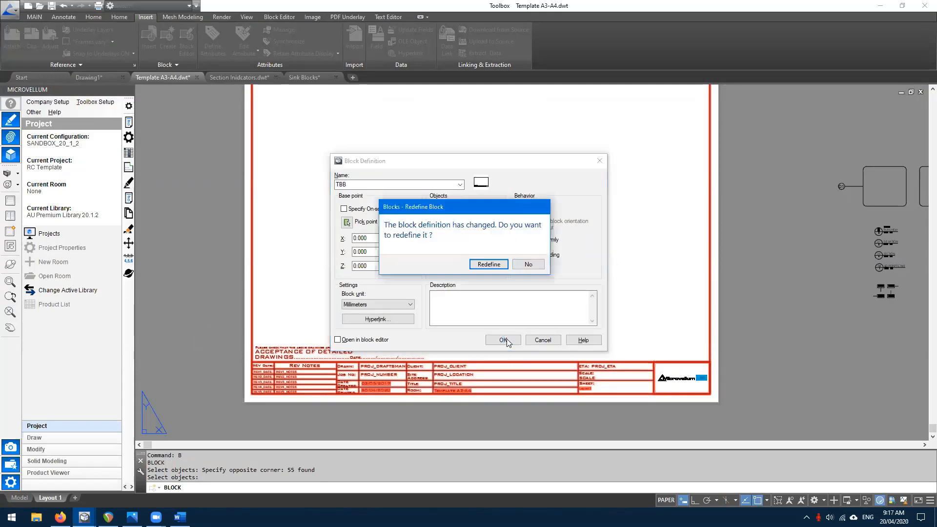
click(490, 265)
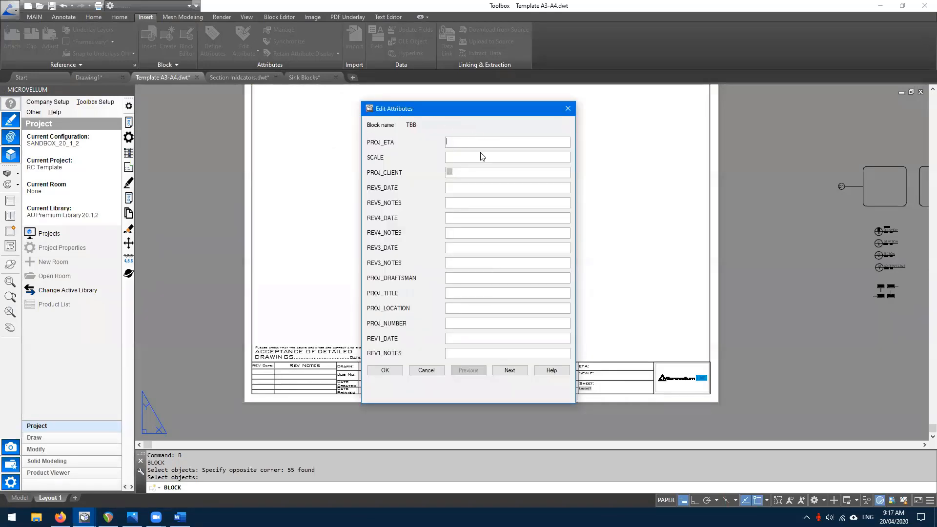
click(384, 371)
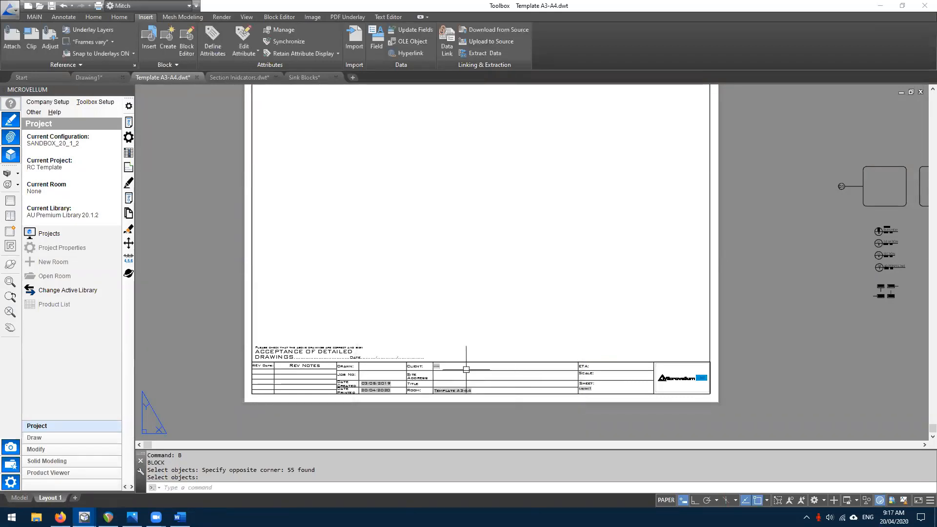
middle_click(492, 353)
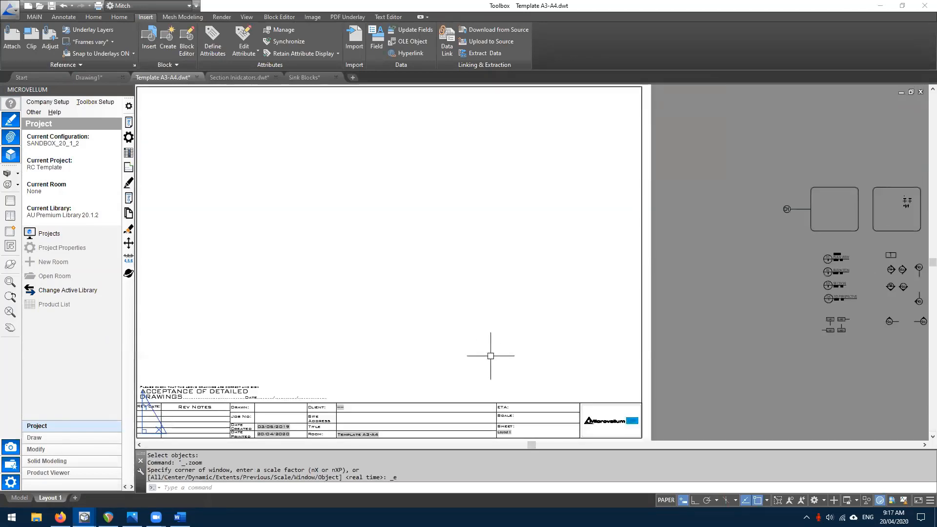
double_click(517, 377)
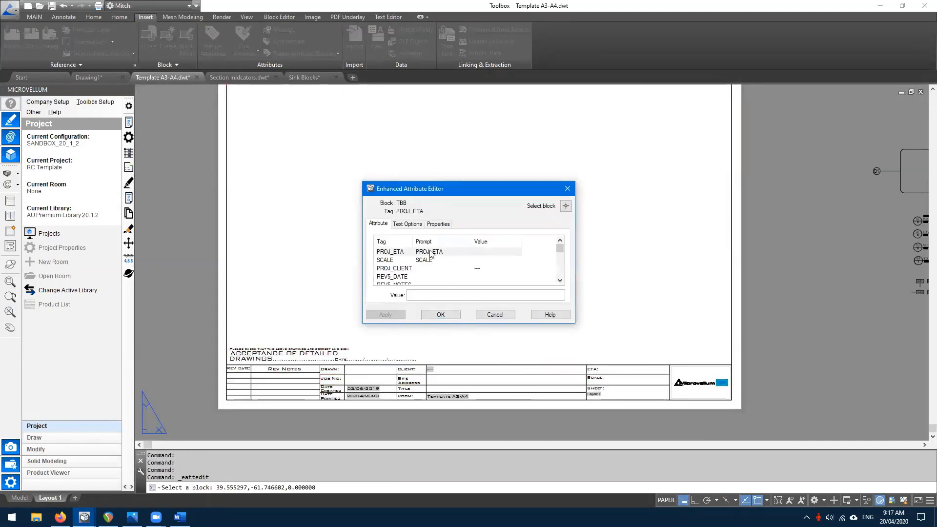
click(439, 314)
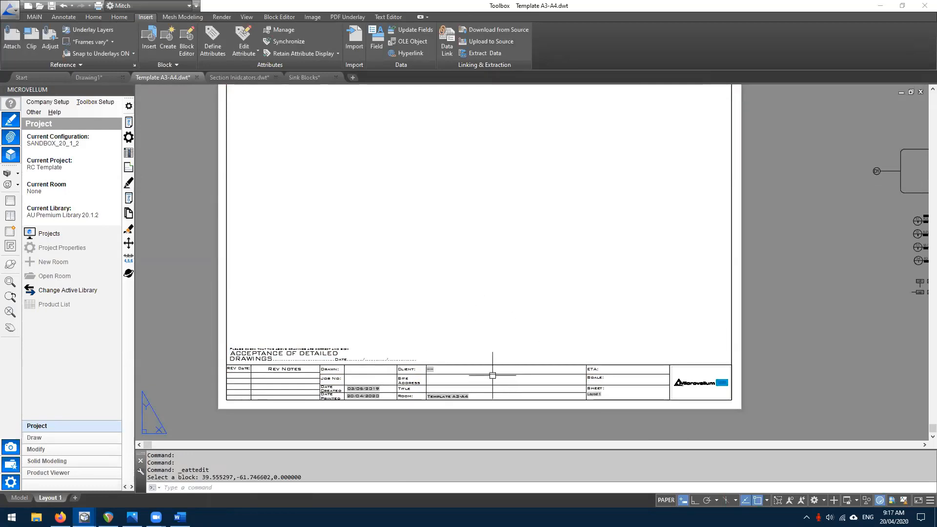
middle_drag(446, 300, 442, 331)
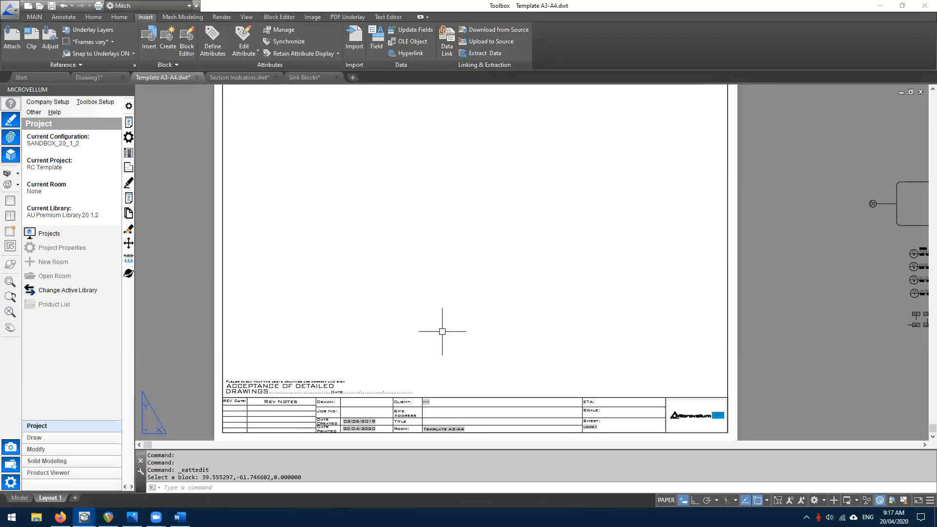
scroll(442, 331, down, 2)
click(361, 217)
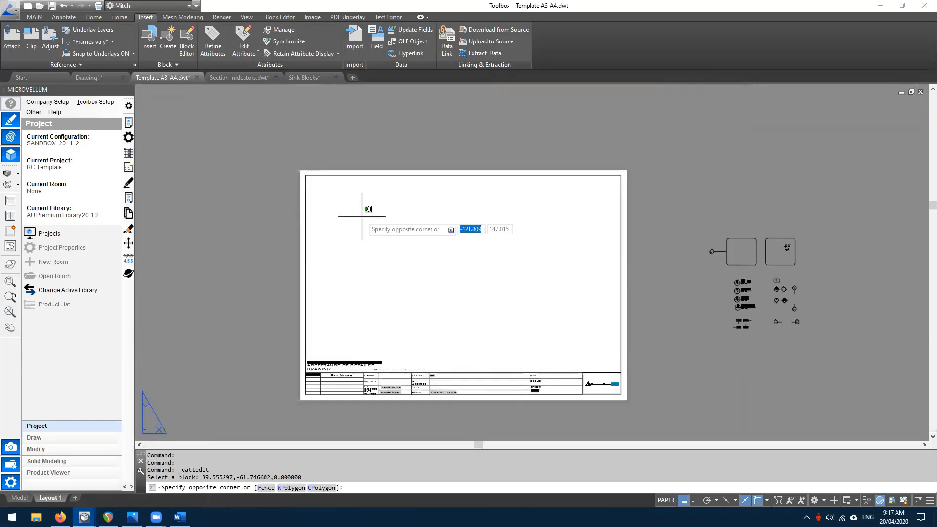
key(Escape)
click(476, 241)
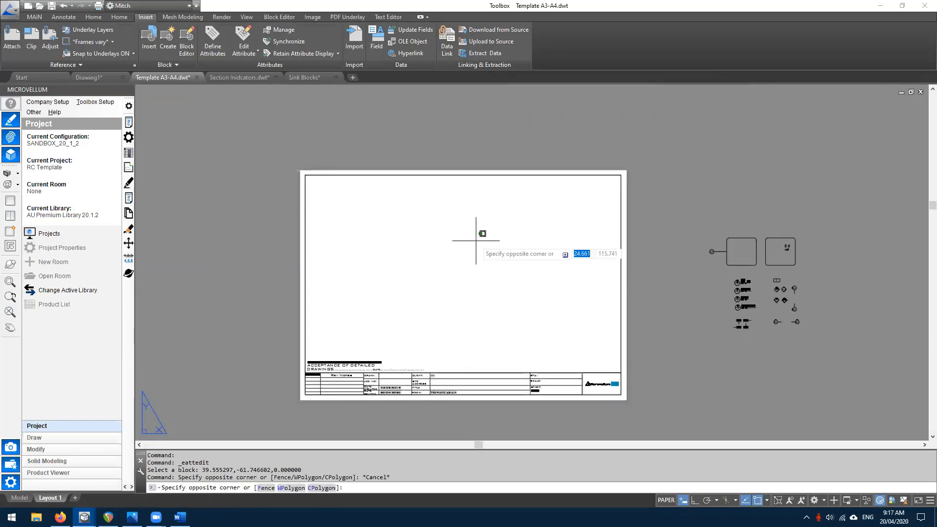
key(Escape)
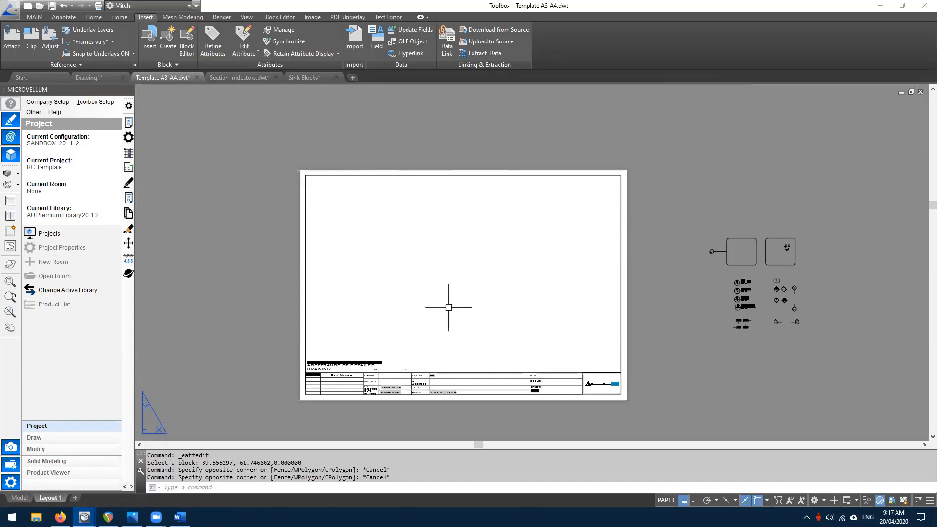
click(10, 125)
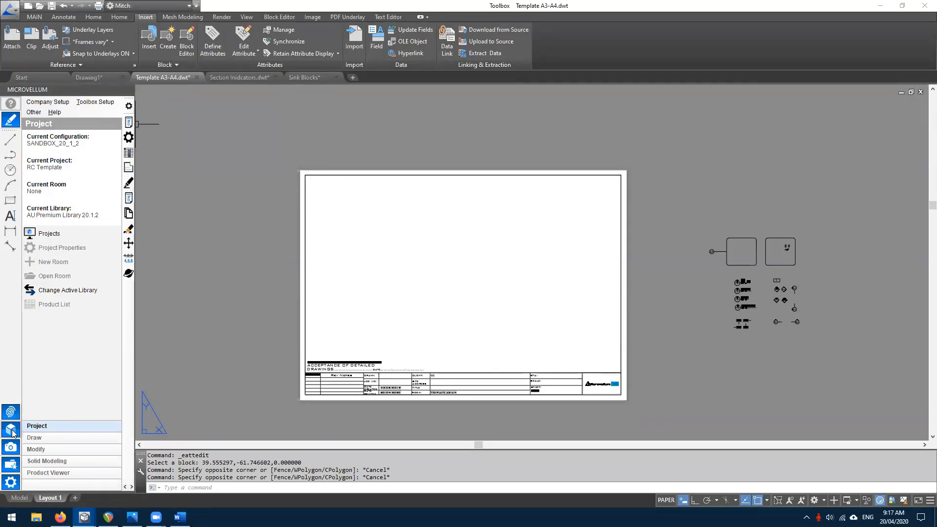
click(11, 430)
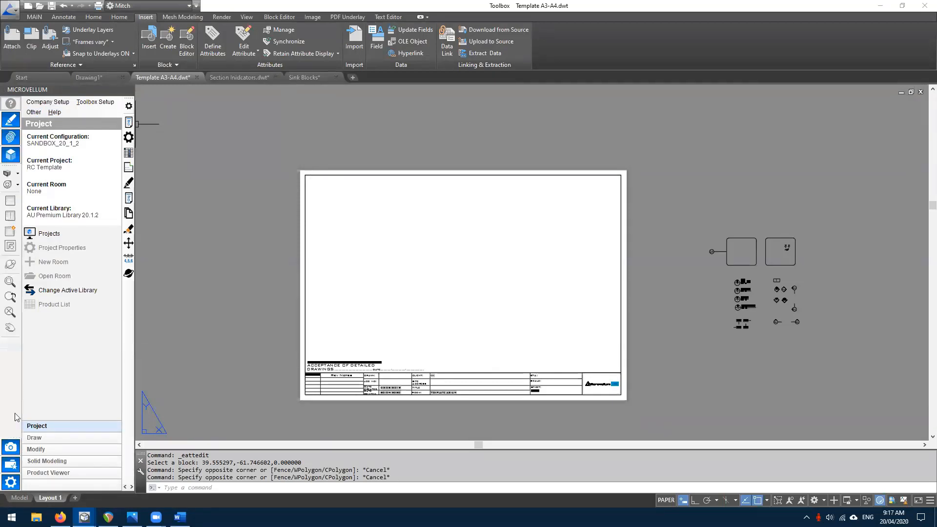
- Create a single layout viewport across the sheet and pan the model inside it
click(10, 201)
click(305, 175)
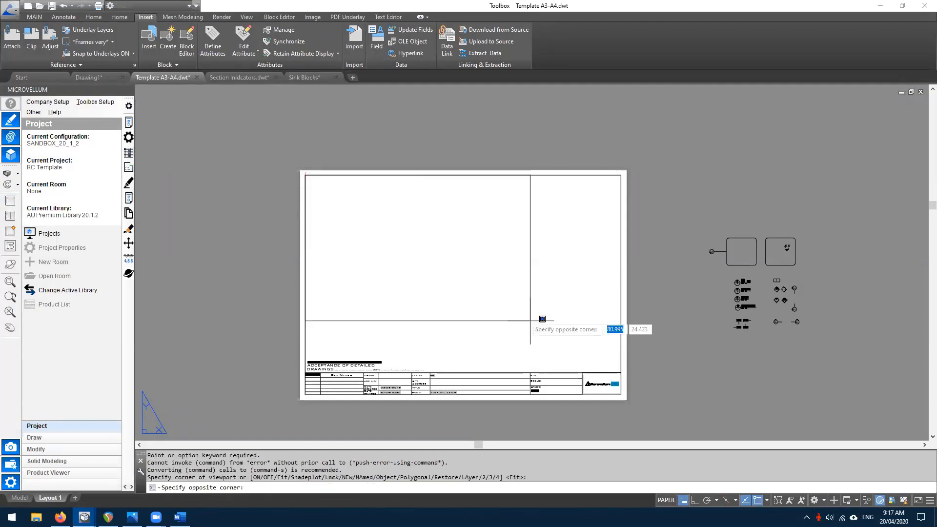
click(621, 373)
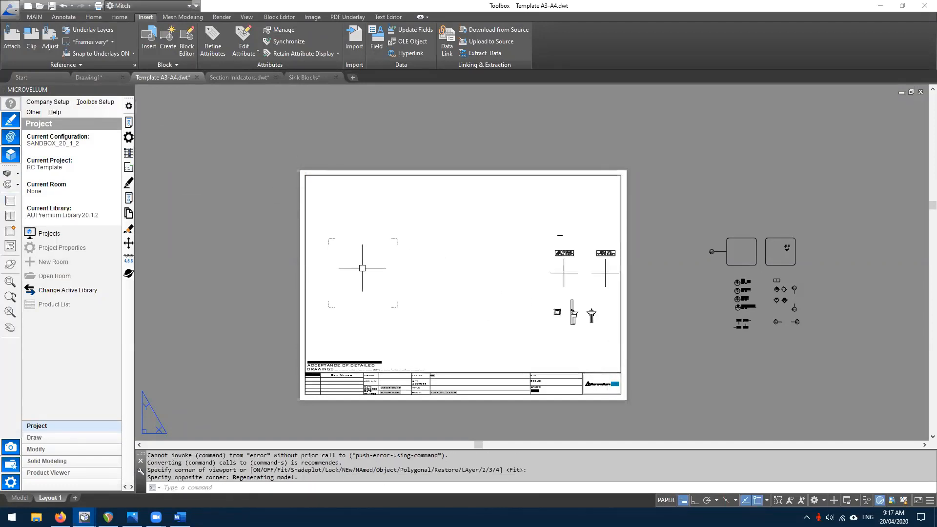
double_click(384, 262)
mouse_move(433, 271)
middle_down()
mouse_move(490, 274)
mouse_move(434, 272)
middle_up()
double_click(649, 213)
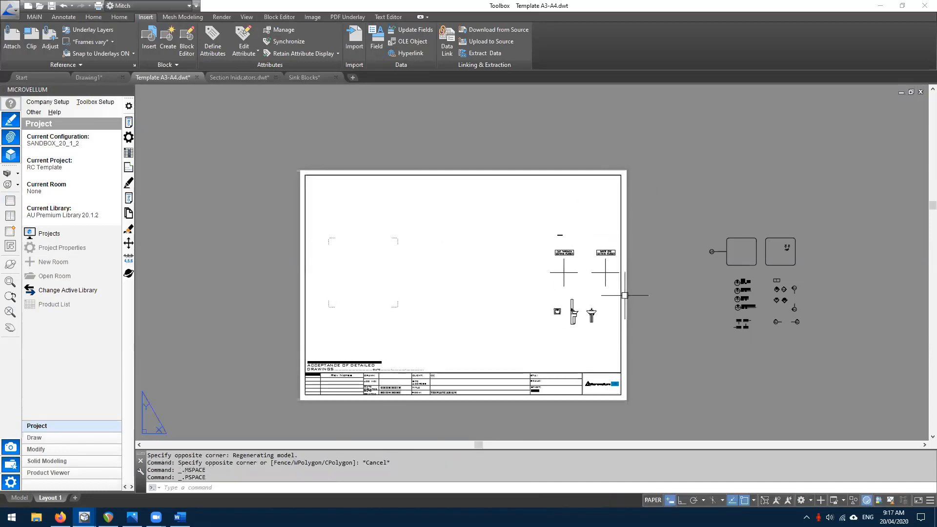
- Check the viewport, then open the Enhanced Attribute Editor for the title block
scroll(552, 401, up, 5)
scroll(566, 329, down, 3)
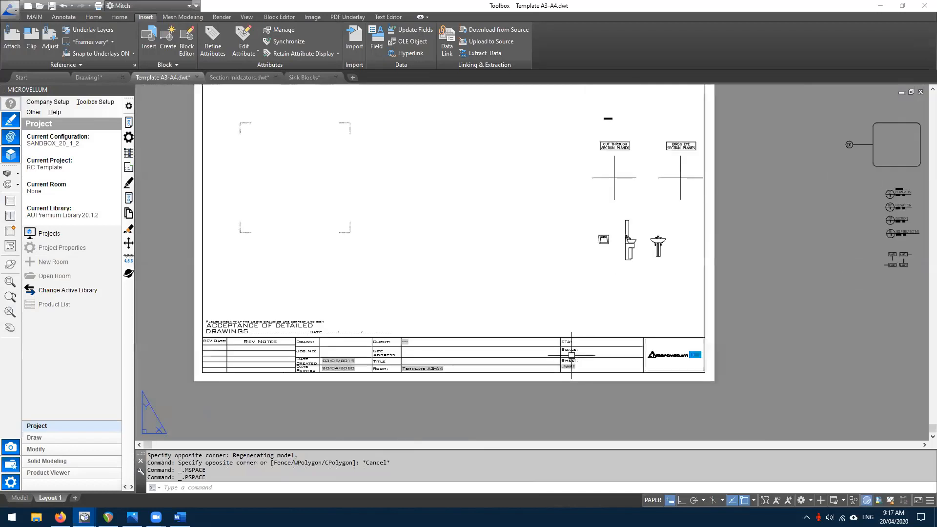
click(703, 290)
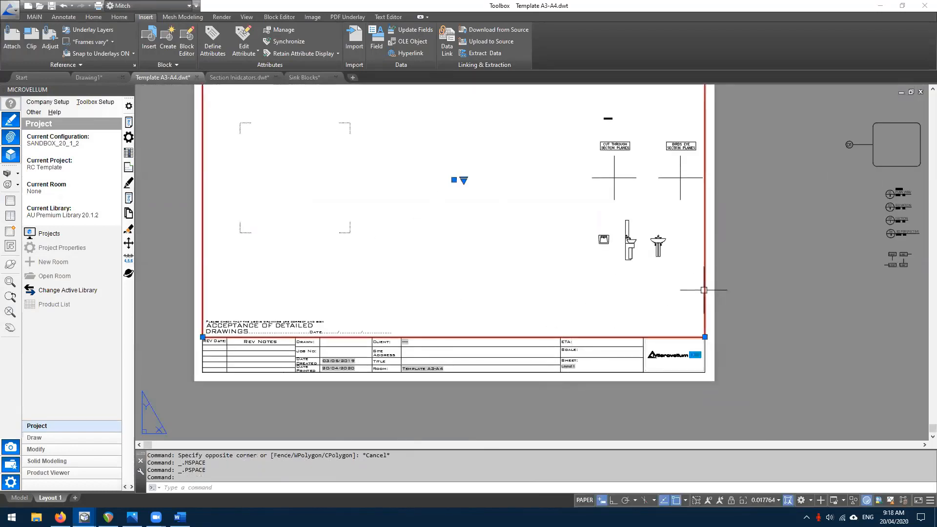
key(Escape)
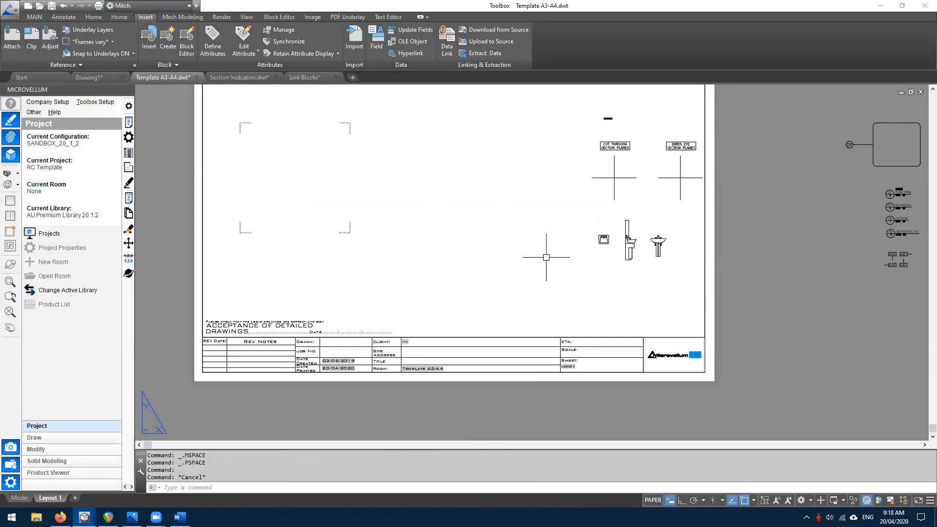
double_click(546, 257)
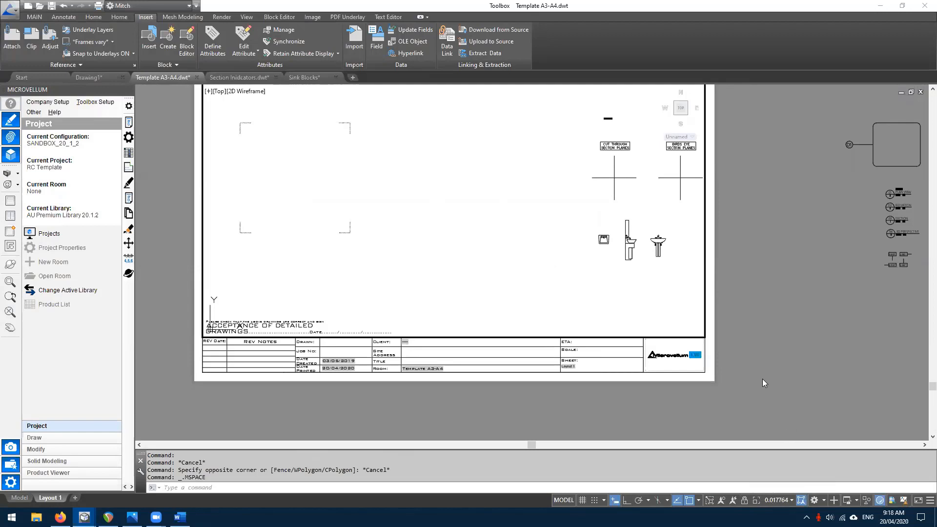
double_click(775, 392)
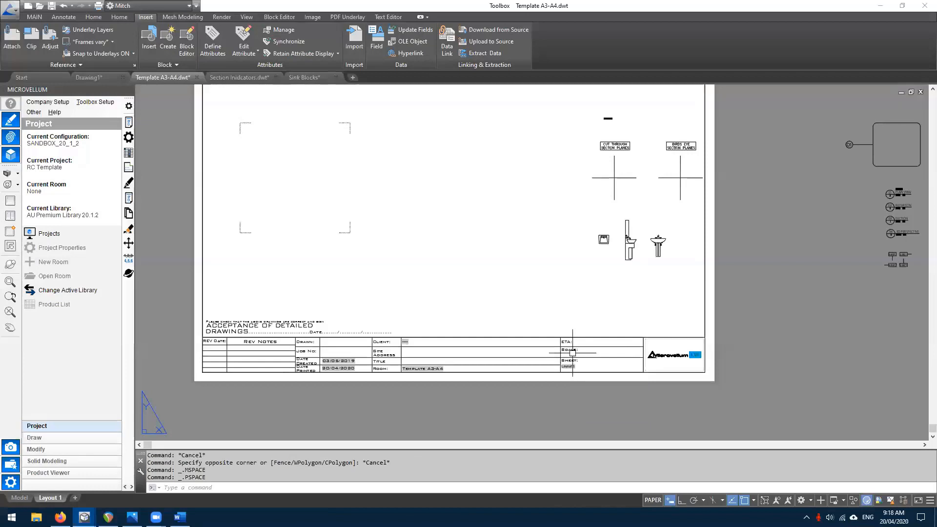
double_click(548, 348)
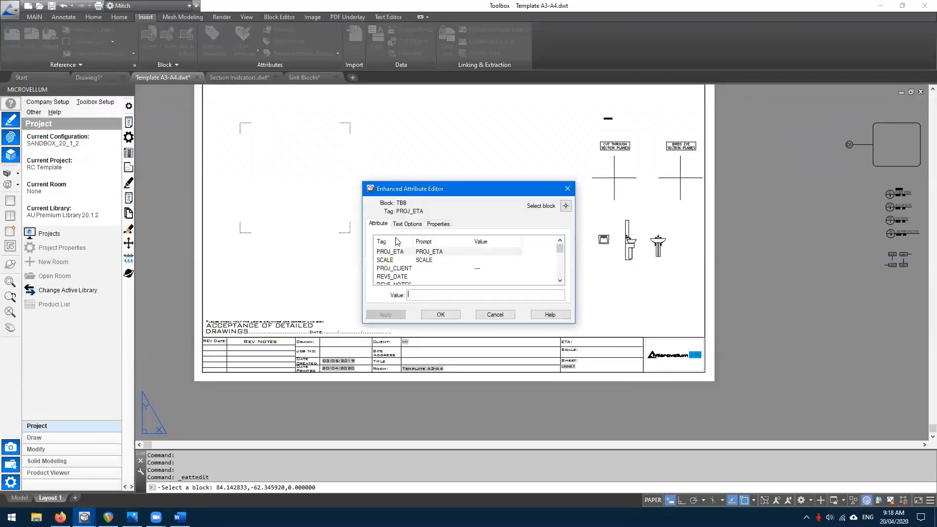
- Insert an Objects > Object field into the SCALE attribute's value
click(441, 260)
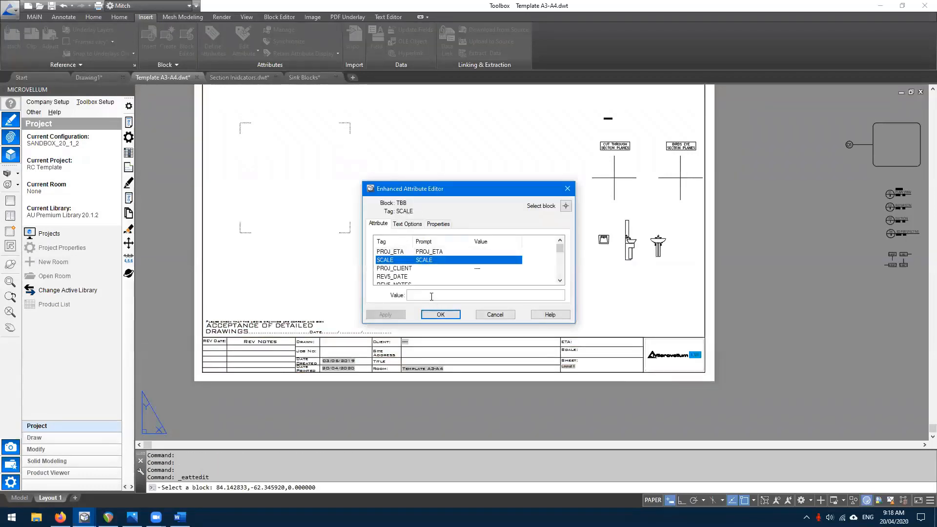
click(429, 295)
right_click(426, 295)
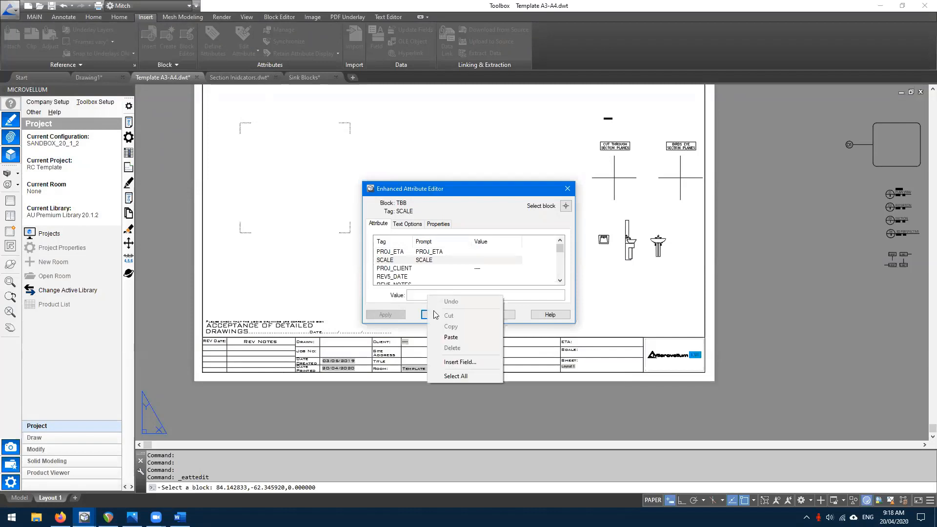
click(460, 362)
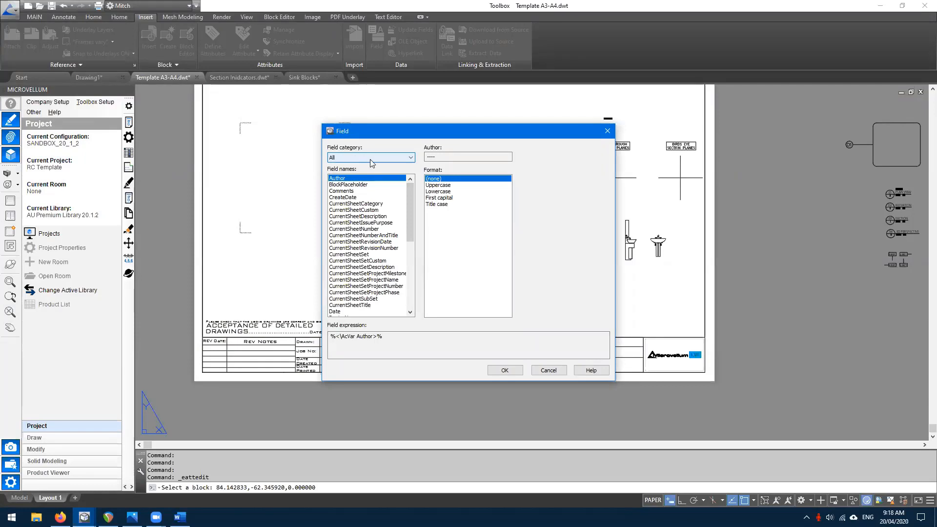
click(370, 163)
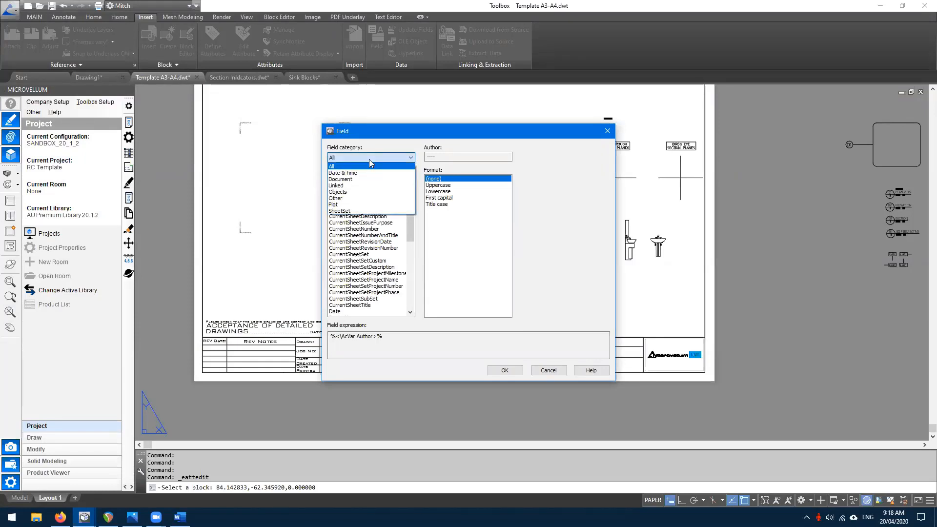
click(349, 193)
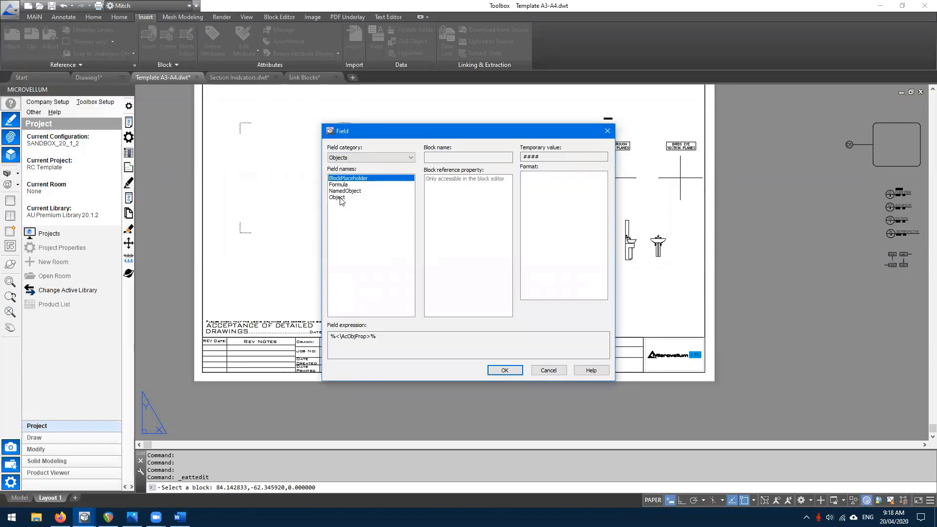
click(338, 197)
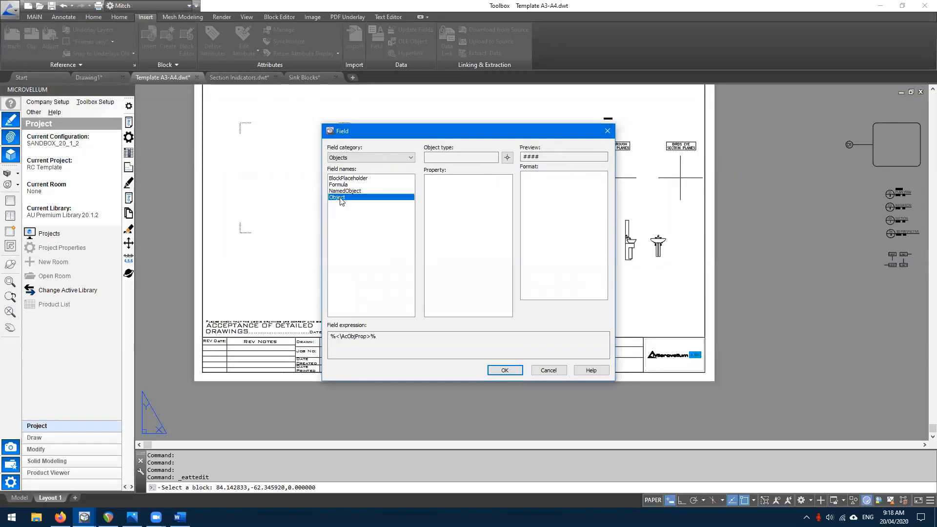
- Link the field to the layout viewport's Standard scale and append ' @ A3'
click(507, 158)
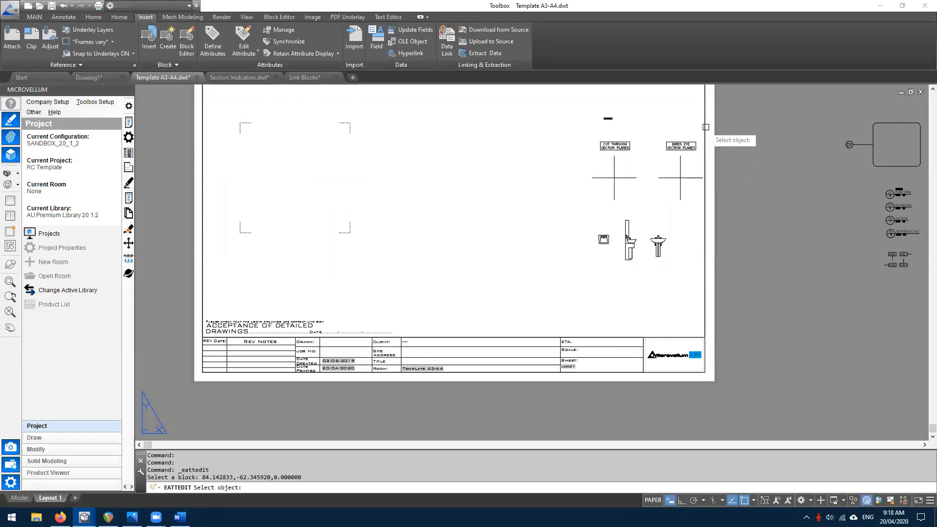
click(705, 127)
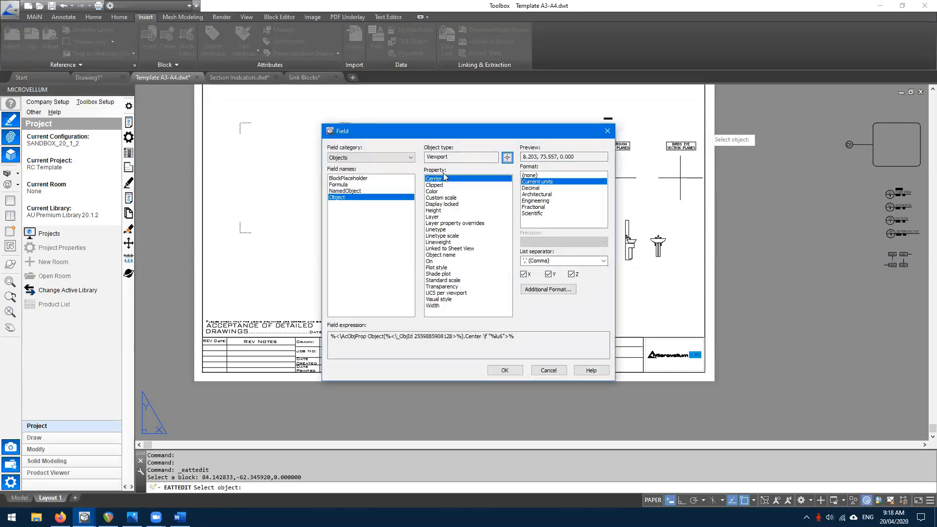
drag(447, 157, 422, 156)
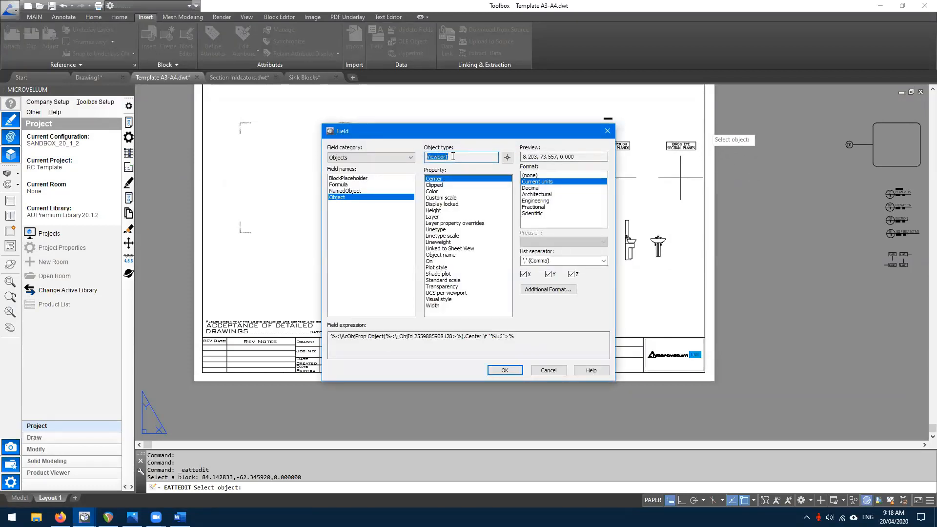
click(440, 280)
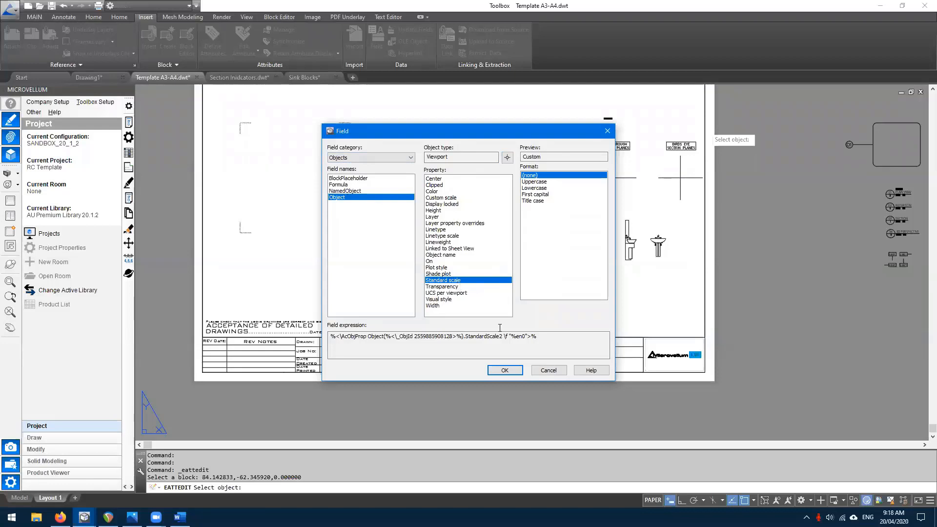
click(505, 370)
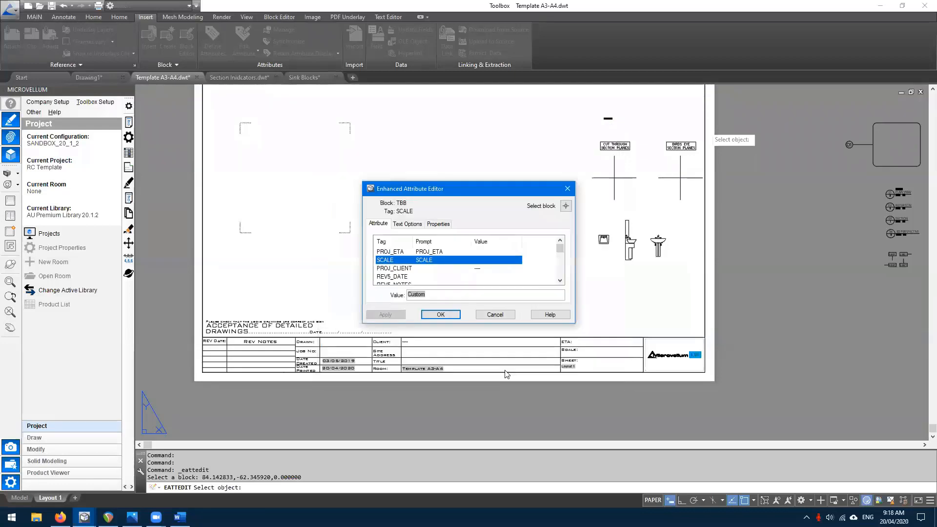
click(432, 295)
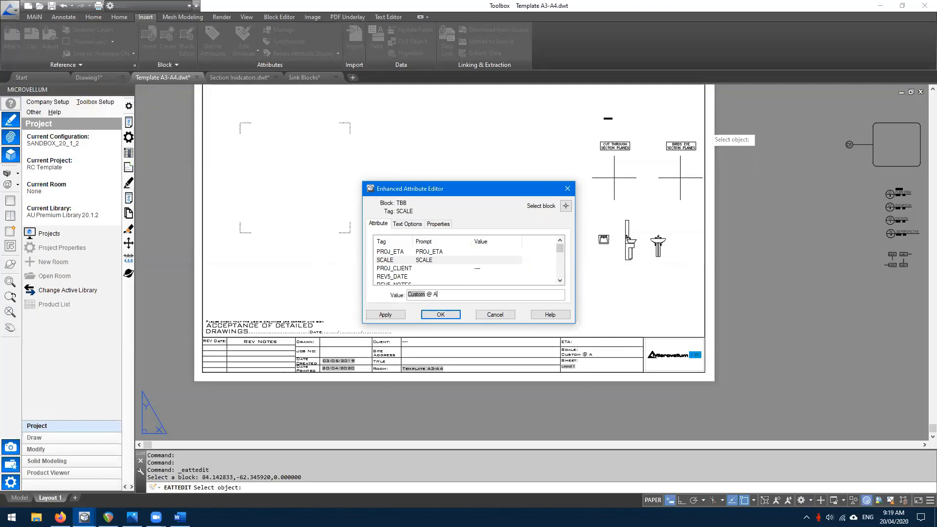
key(Return)
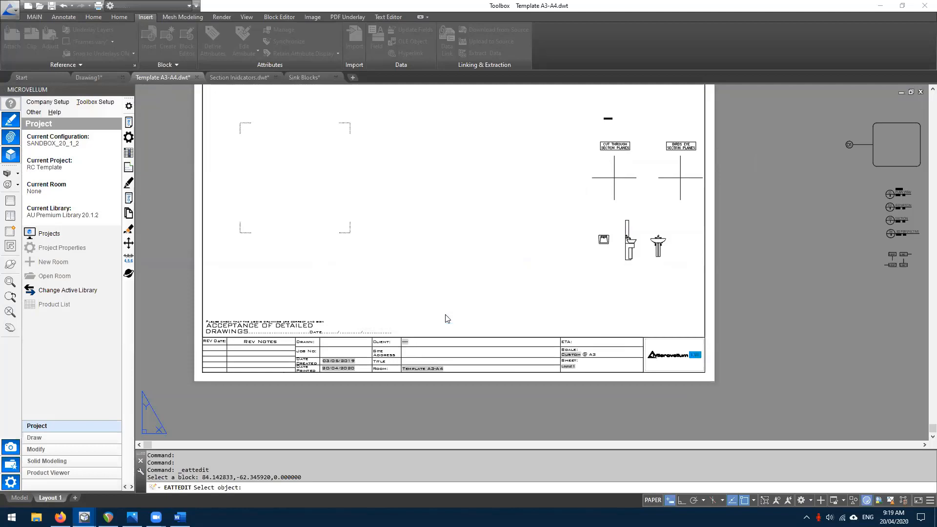
- Give the layout viewport a standard scale and toggle Model/Layout 1 to regenerate
double_click(449, 286)
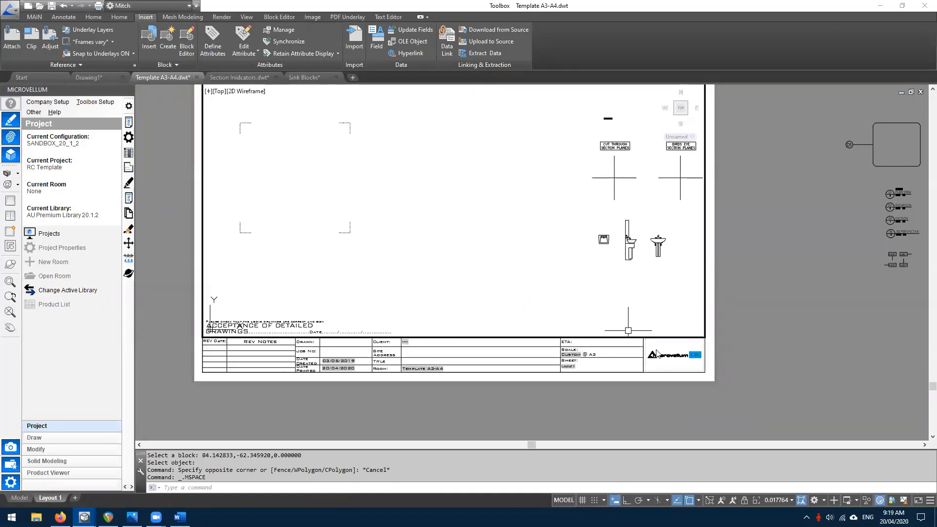
click(780, 500)
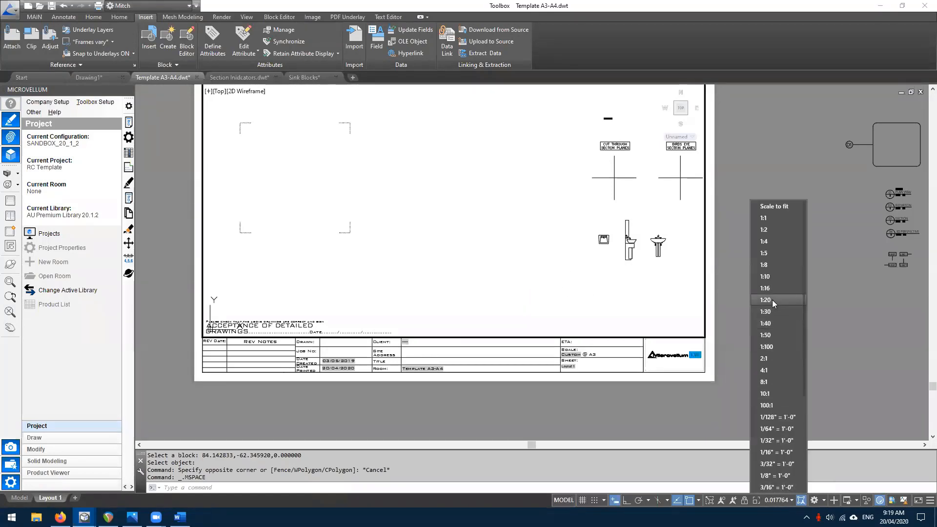
click(771, 337)
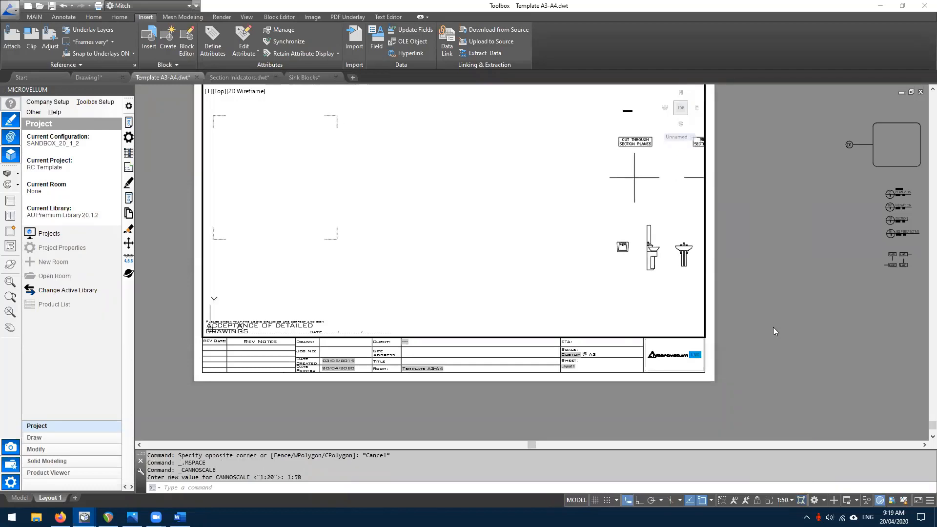
double_click(773, 327)
click(19, 498)
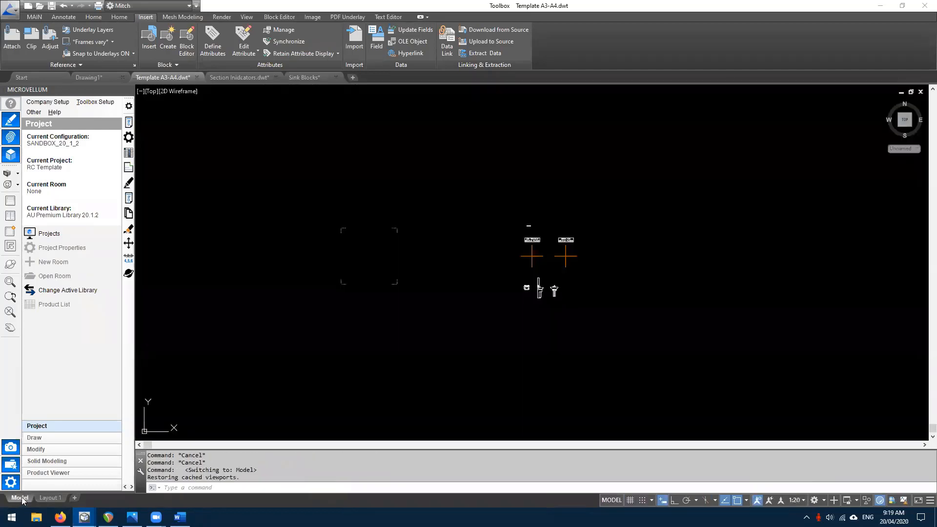
click(49, 498)
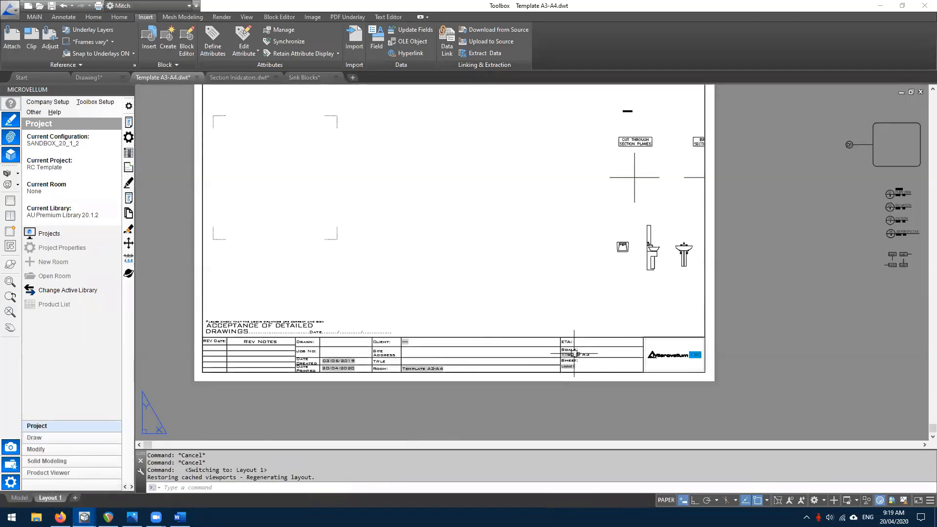
- Change the viewport scale to 1:20, pan the sinks into view and regenerate the layout
scroll(573, 360, up, 4)
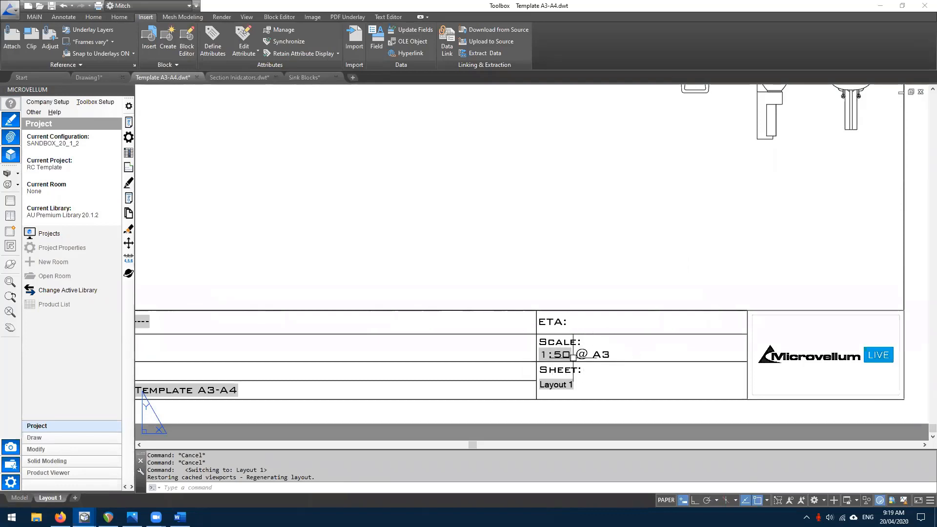
scroll(576, 361, down, 5)
scroll(576, 361, up, 1)
scroll(577, 362, down, 1)
middle_drag(530, 278, 537, 320)
double_click(537, 320)
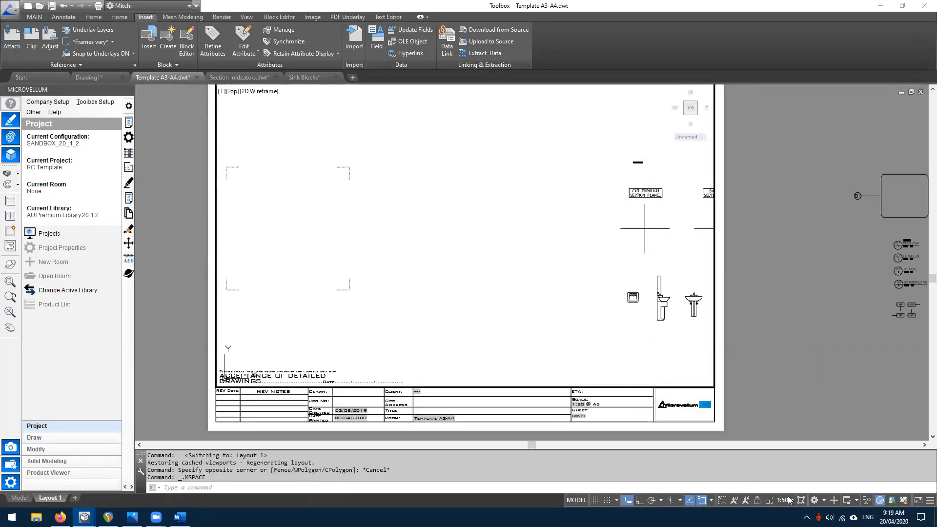
click(791, 500)
click(785, 299)
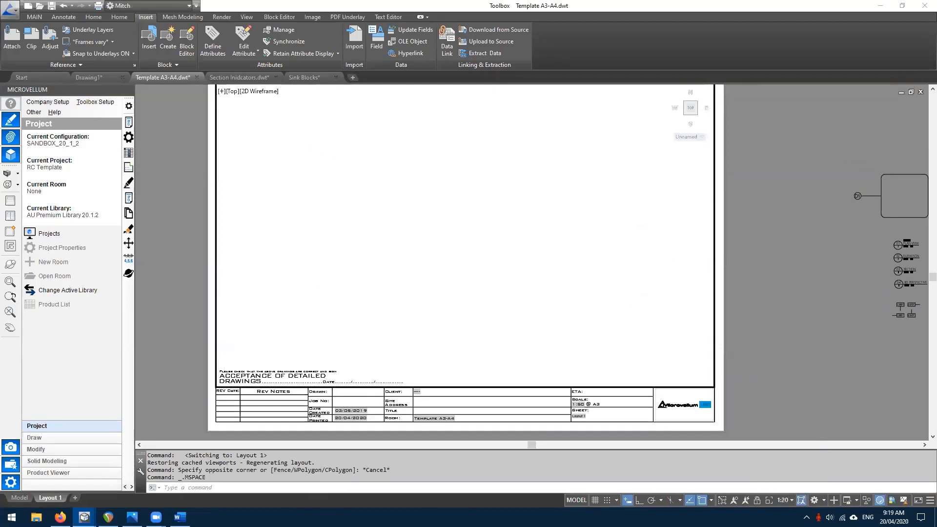
middle_drag(652, 295, 489, 209)
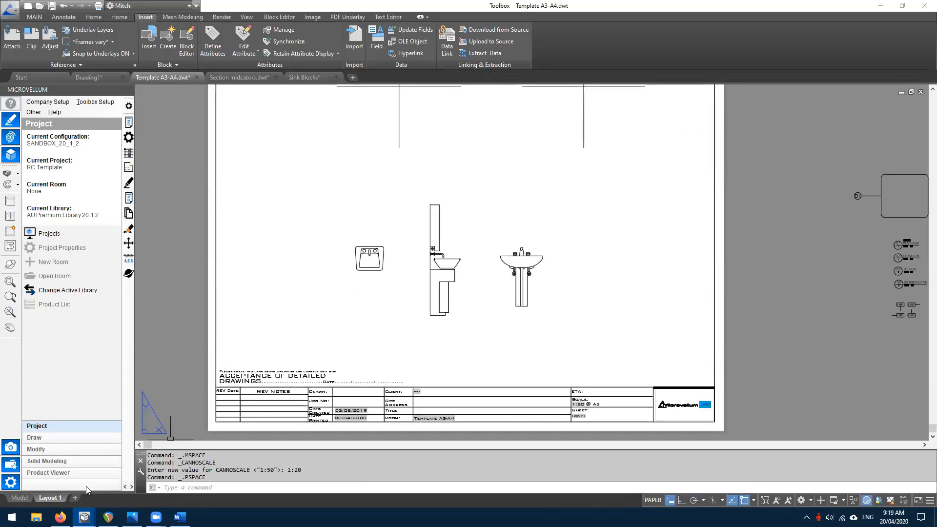
click(19, 498)
click(41, 497)
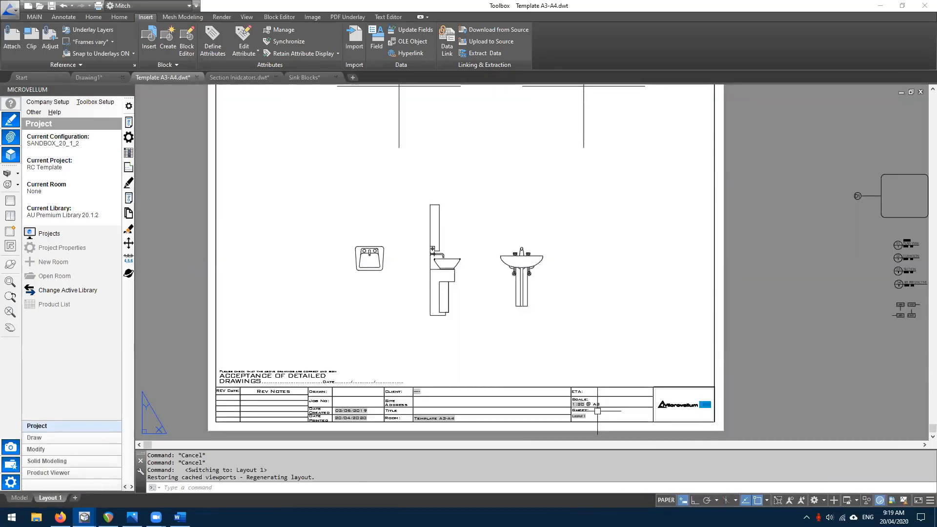
scroll(590, 407, up, 4)
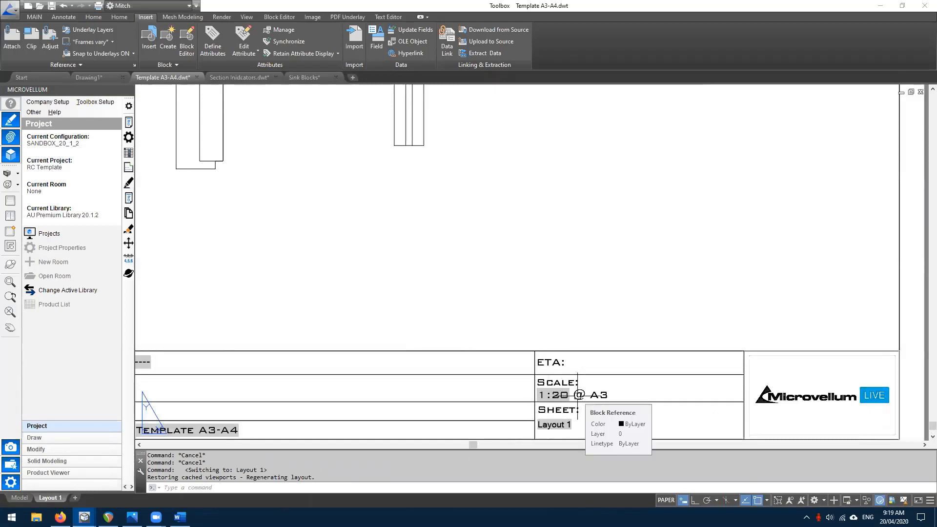
- Reopen and confirm the title block attributes so the Scale field reads 1:20
double_click(578, 395)
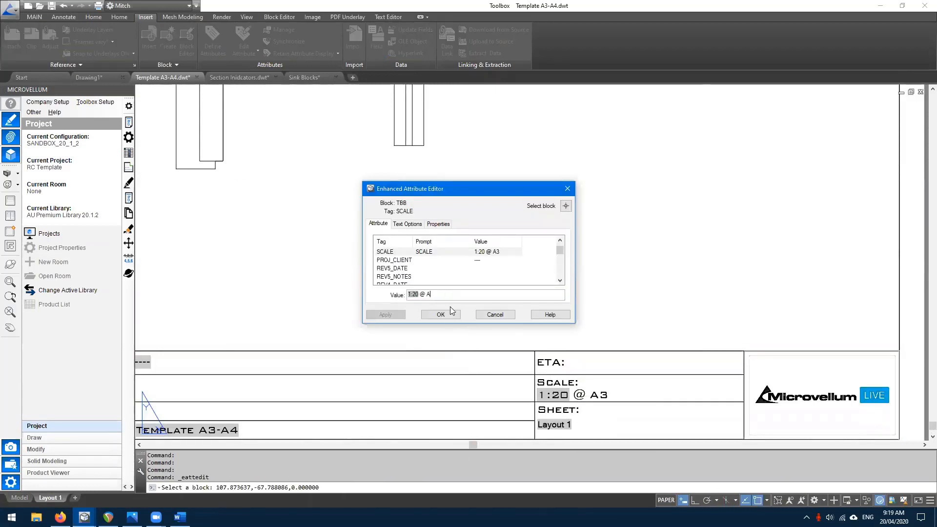
click(442, 315)
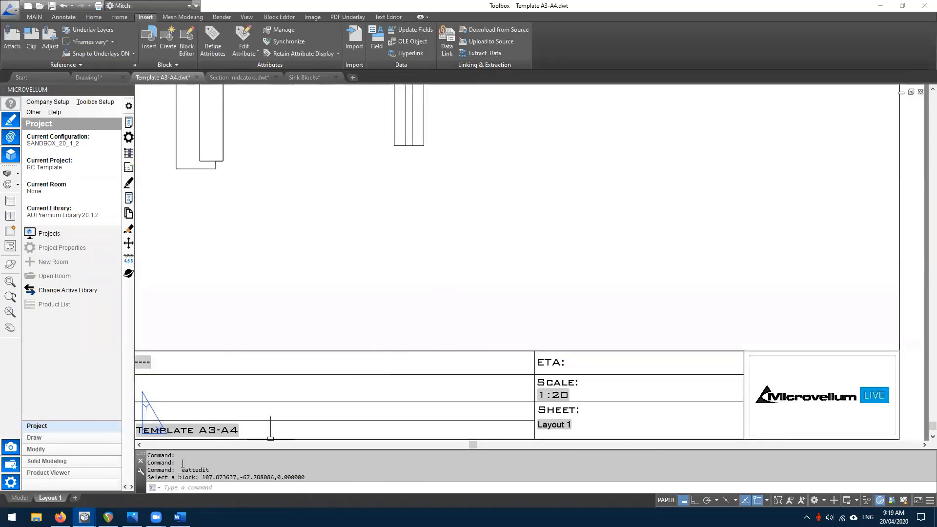
middle_click(557, 321)
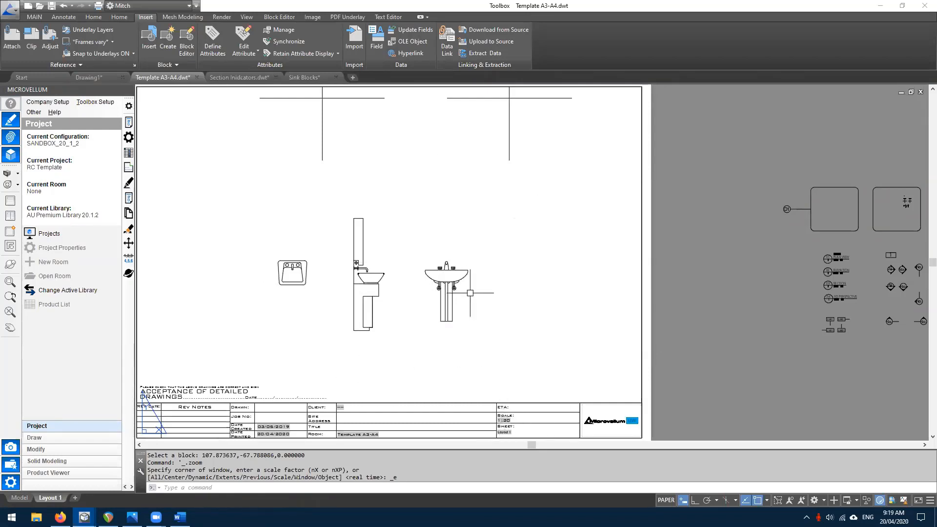
- Fit the whole sheet in view, check the viewport, then switch to model space
double_click(569, 317)
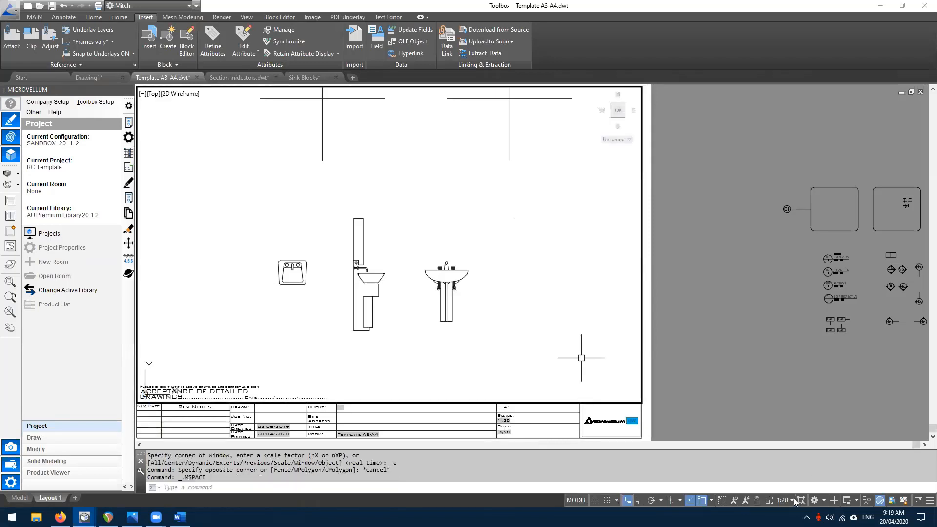
double_click(748, 357)
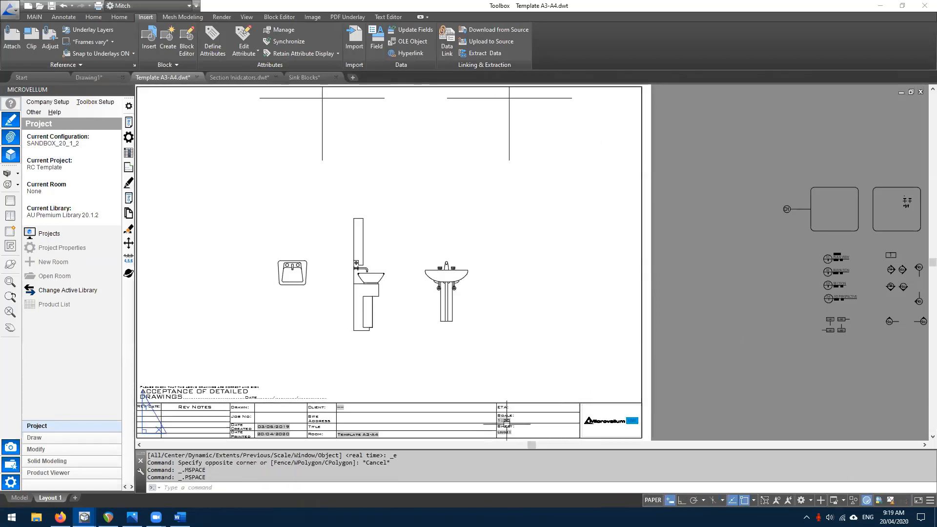
scroll(506, 423, up, 5)
middle_click(545, 337)
middle_click(545, 338)
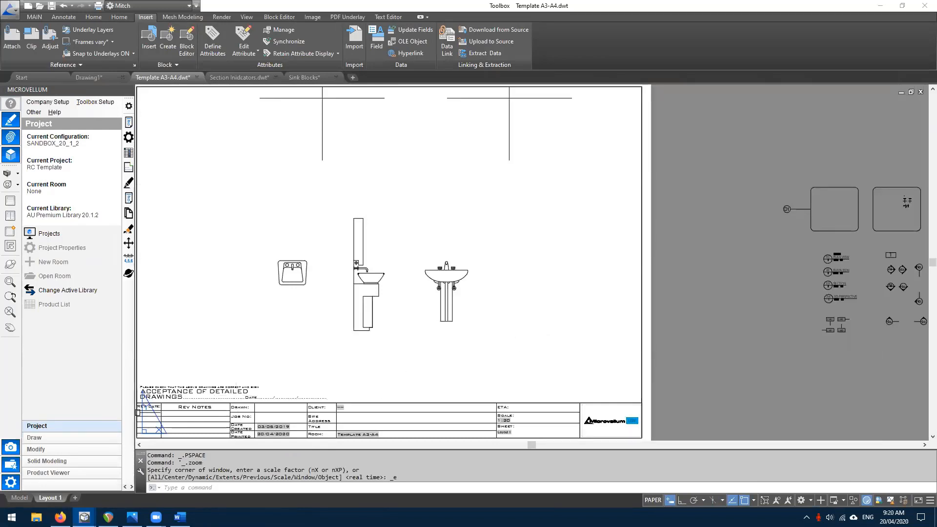
middle_drag(272, 290, 325, 292)
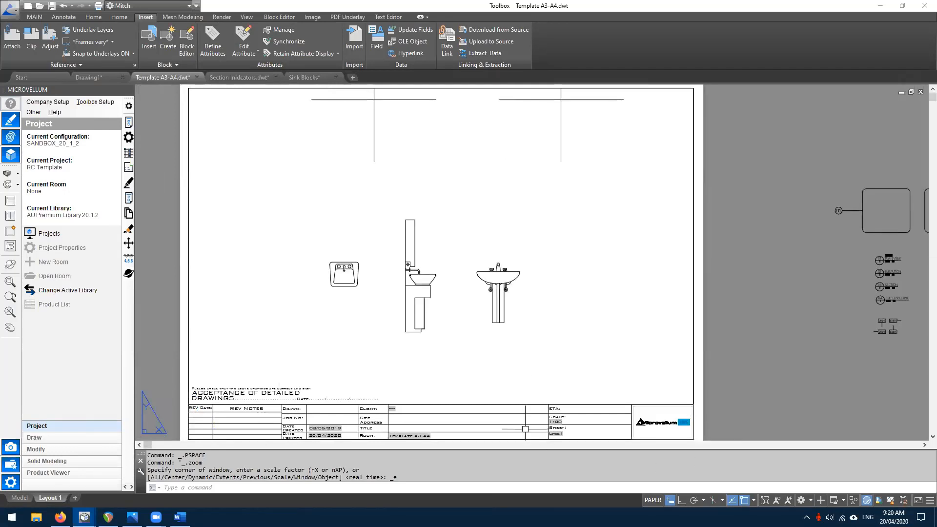
click(14, 497)
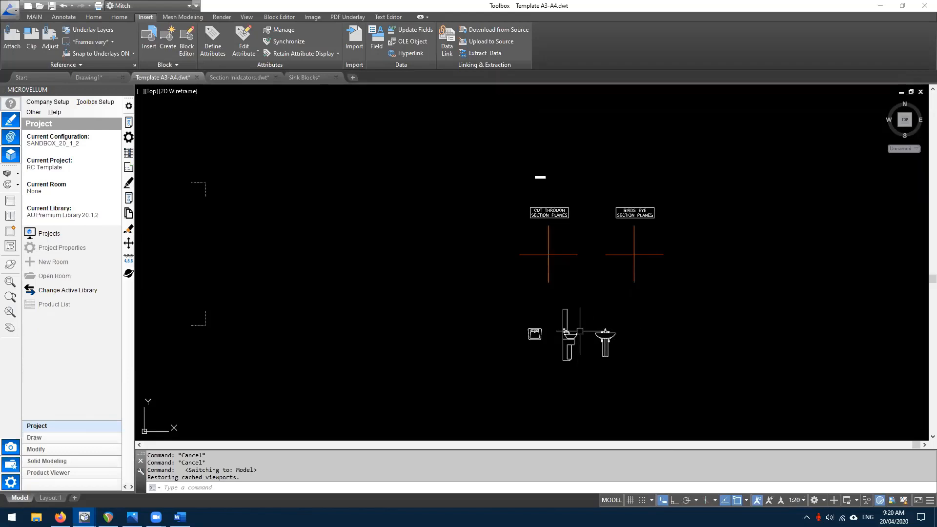
middle_click(508, 260)
middle_click(508, 260)
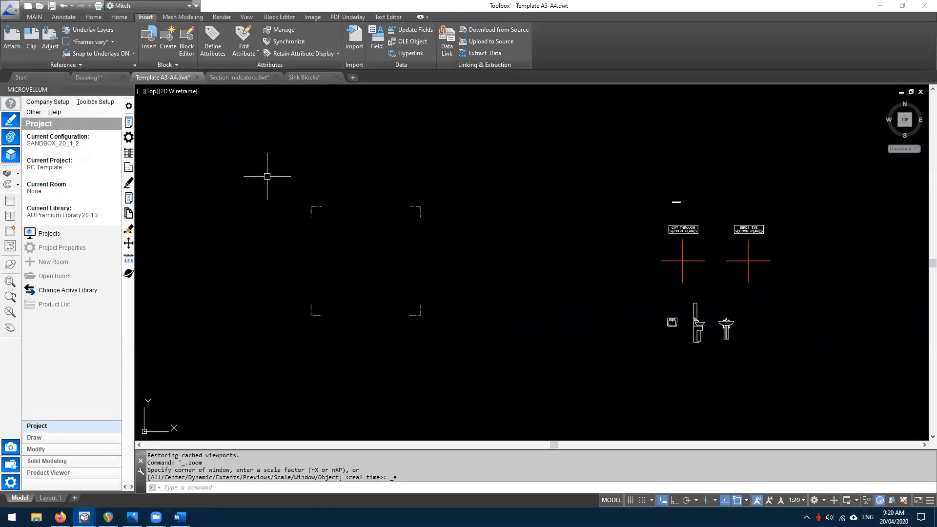
click(34, 17)
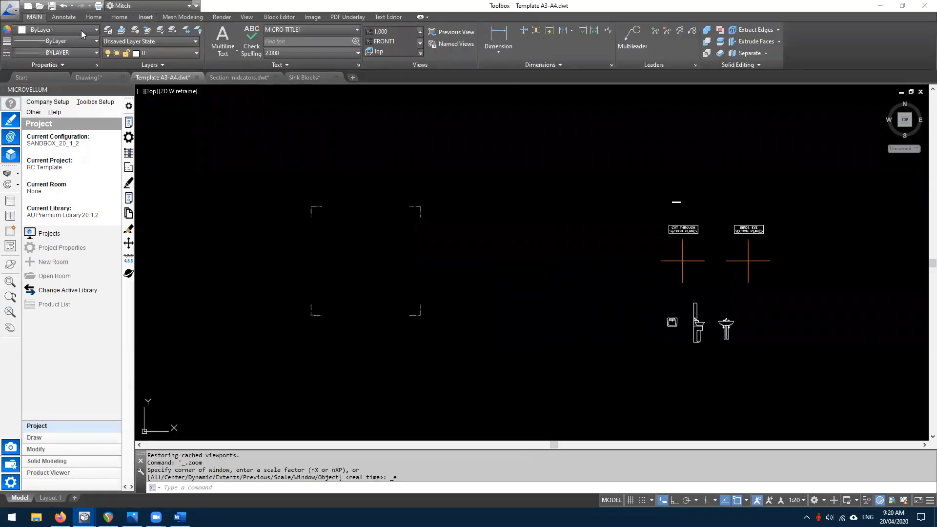
click(149, 52)
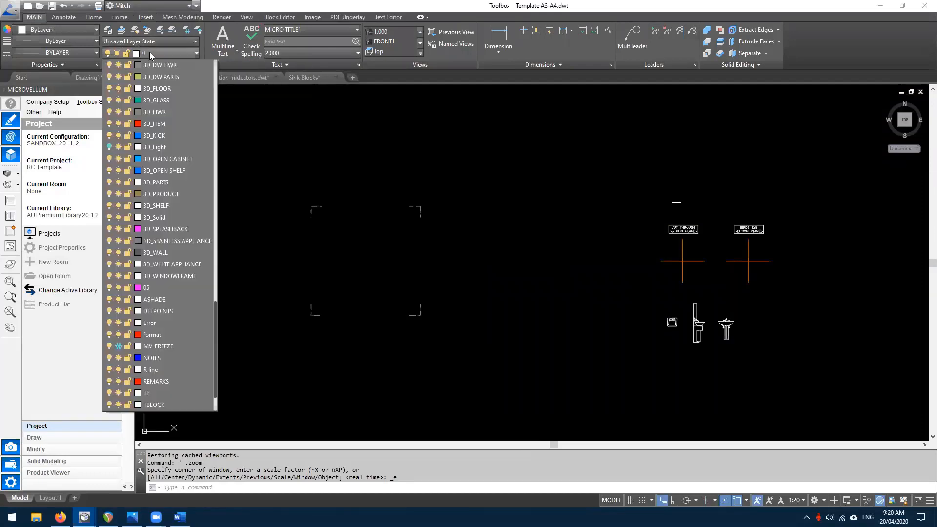
scroll(154, 241, down, 9)
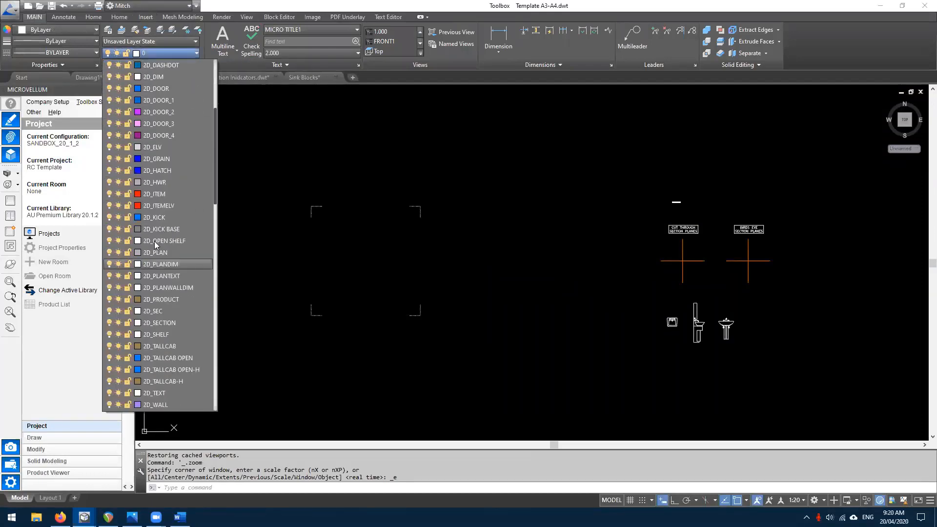
scroll(189, 227, down, 8)
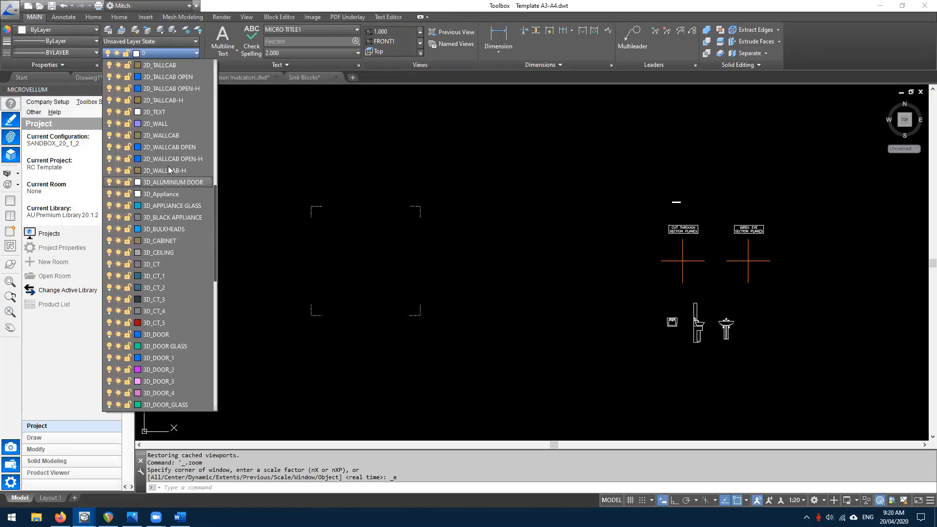
scroll(162, 195, up, 2)
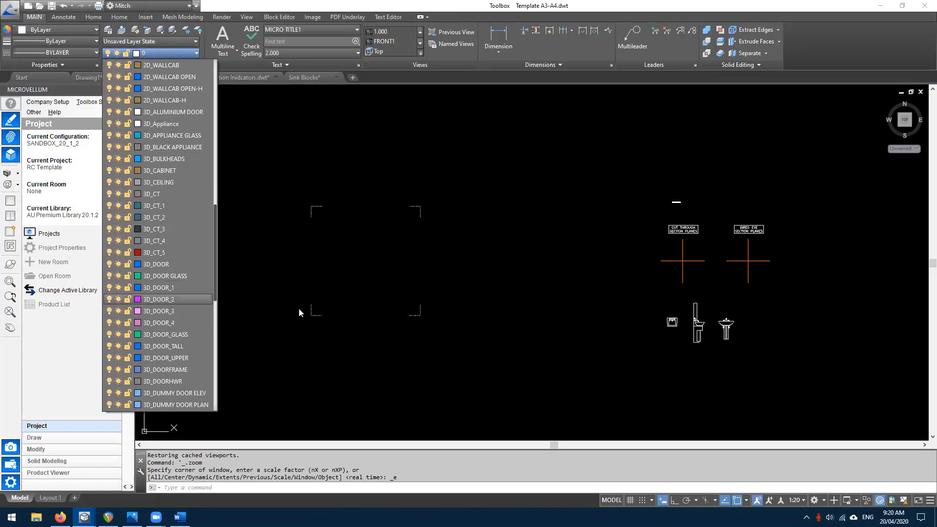
key(Escape)
key(Escape)
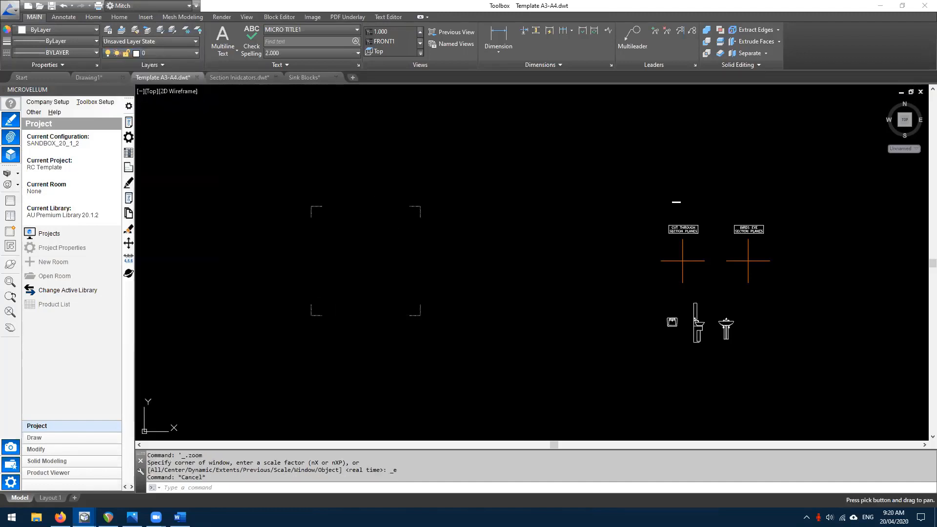
scroll(508, 262, up, 1)
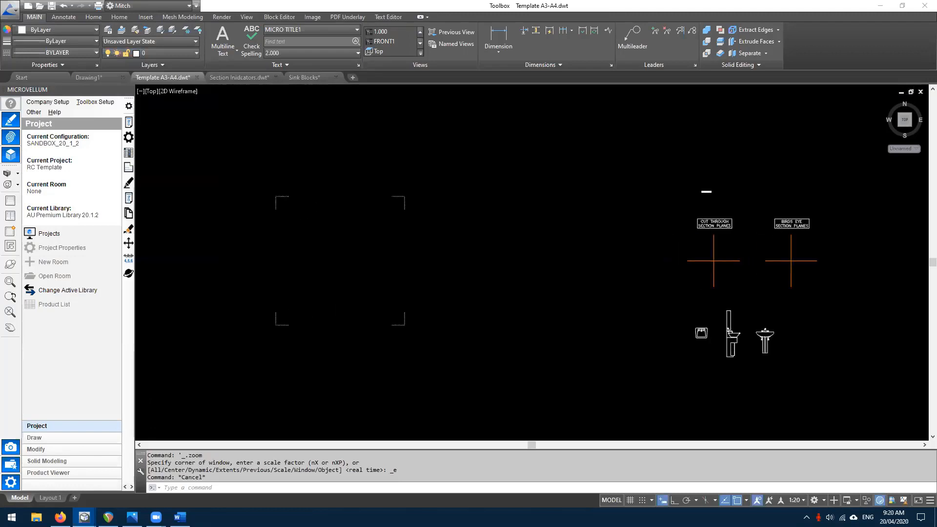
- Save the drawing and start Save As, keeping the drawing template (.dwt) file type
click(51, 6)
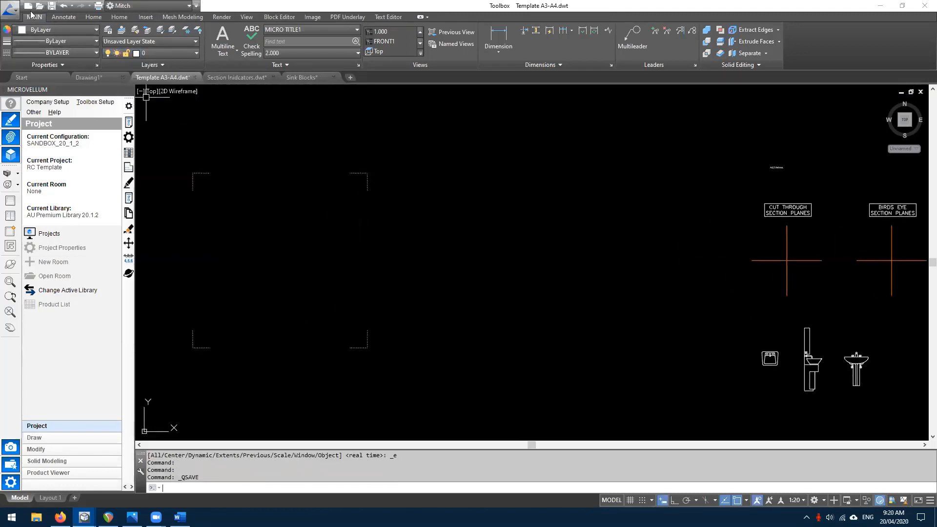
click(16, 11)
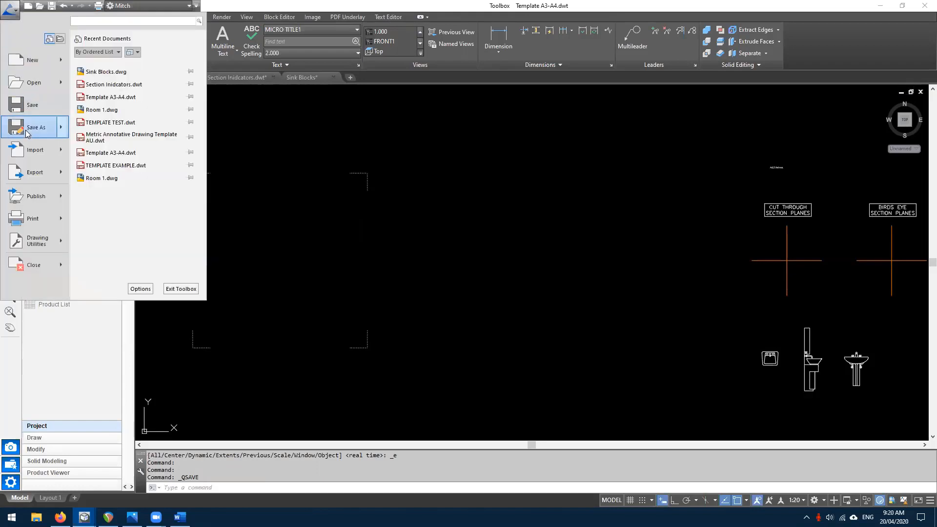
mouse_move(26, 134)
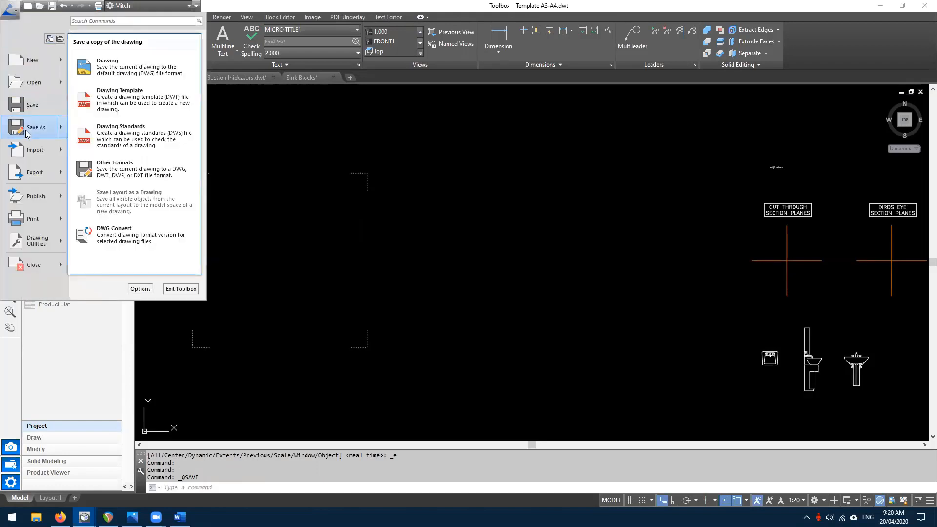
click(25, 134)
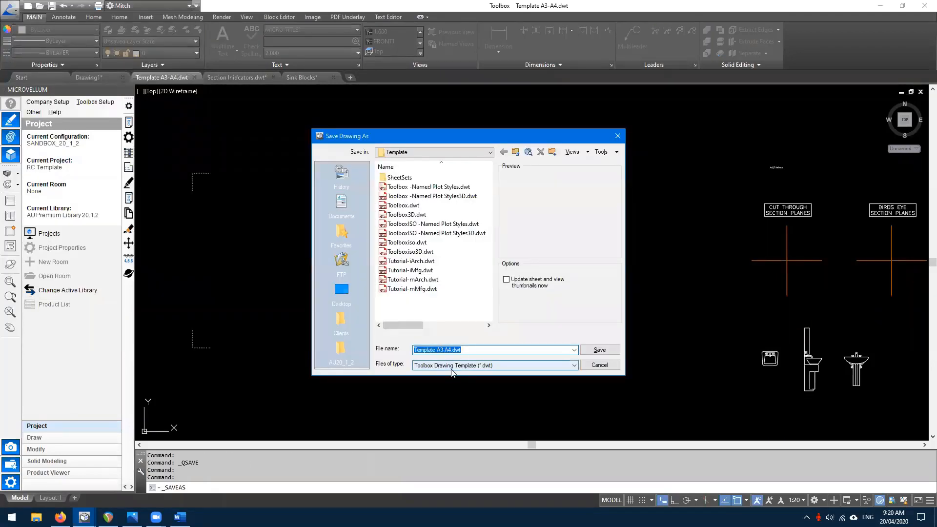
click(448, 366)
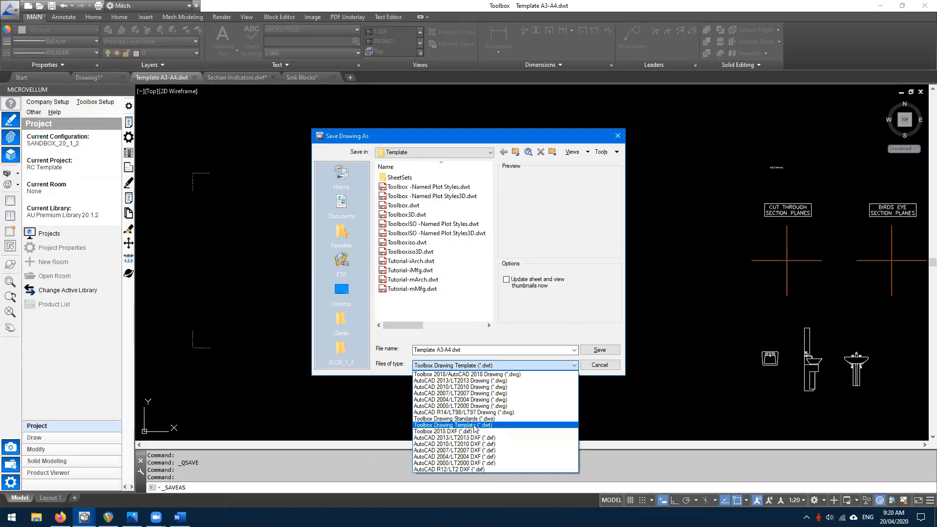
click(386, 312)
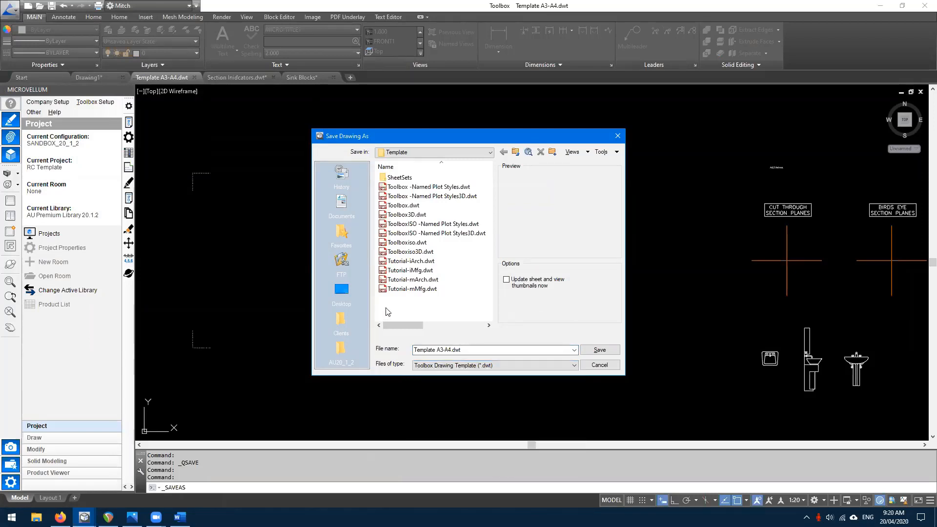
- Save as NEW TEMPLATE.dwt in SANDBOX library's Drawing Templates with the A3 AU Template description, then close it
click(490, 152)
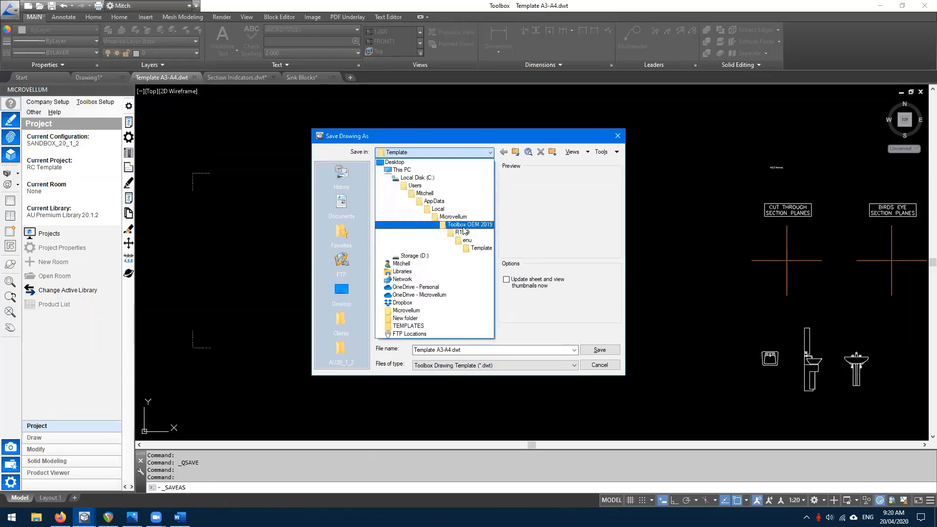
click(462, 226)
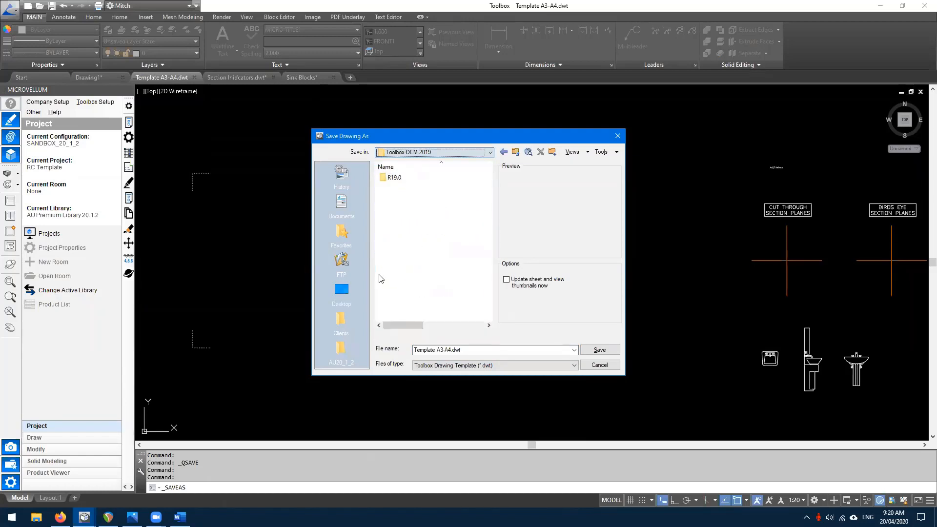
click(340, 350)
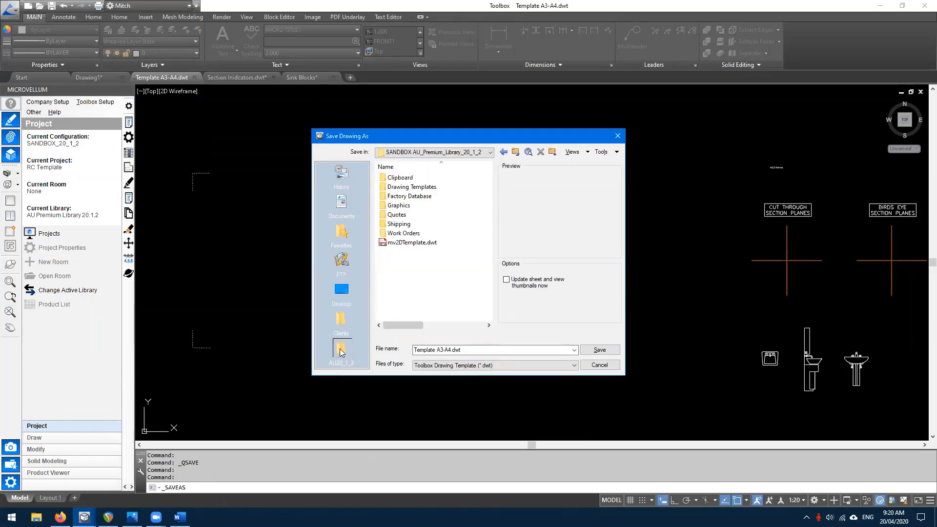
click(422, 191)
double_click(422, 190)
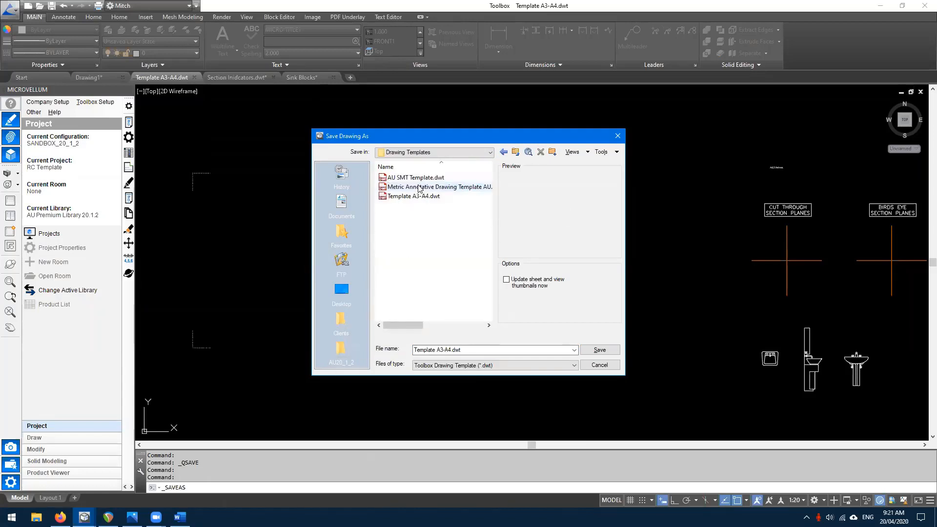
click(448, 349)
click(448, 350)
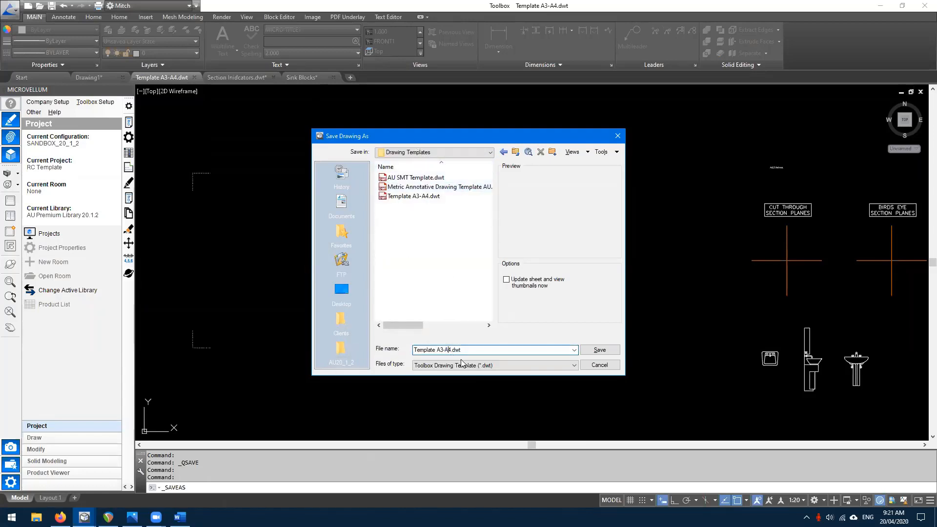
key(BackSpace)
key(BackSpace)
key(BackSpace)
key(BackSpace)
key(BackSpace)
key(BackSpace)
key(BackSpace)
key(BackSpace)
key(BackSpace)
key(BackSpace)
key(BackSpace)
click(600, 350)
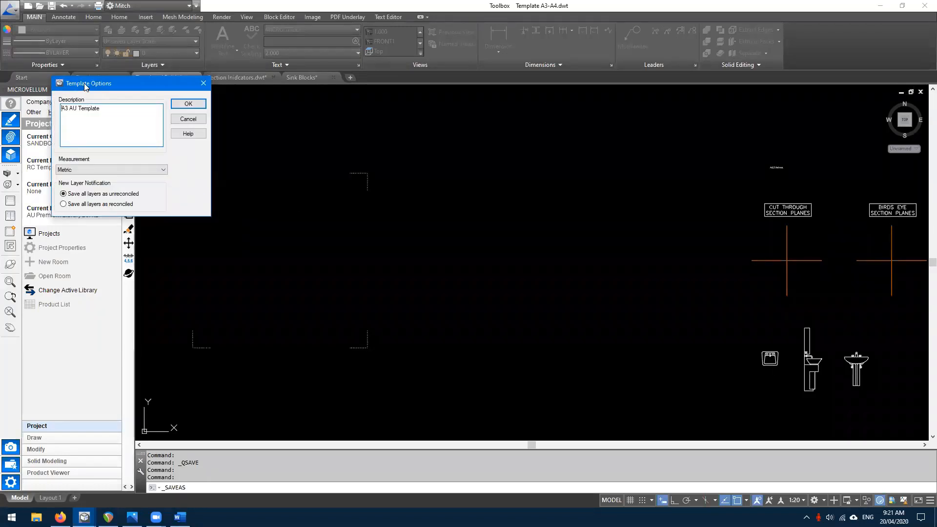
click(187, 104)
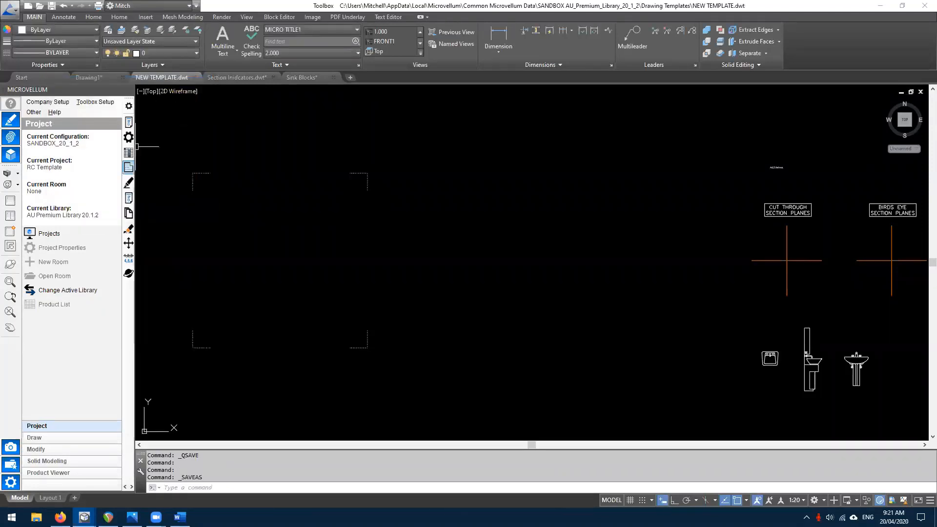
click(194, 77)
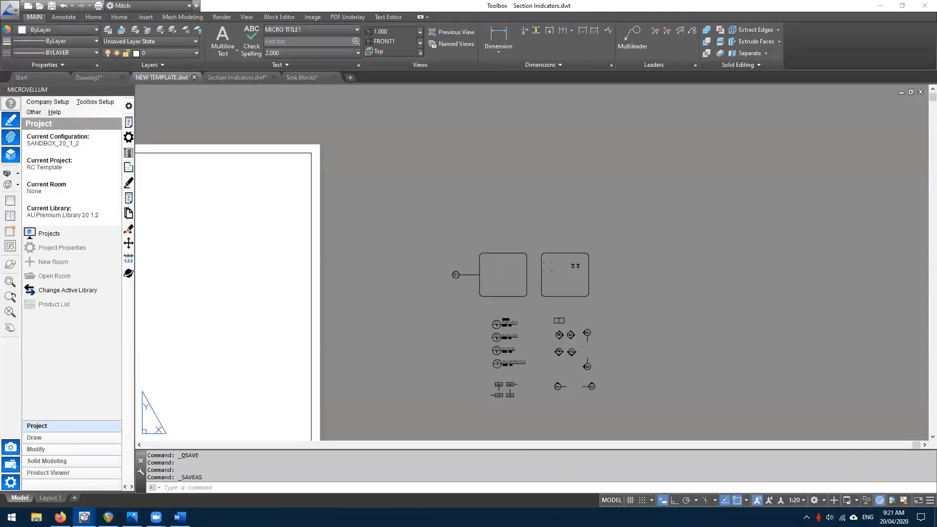
- Close the Section Inidcators and Sink Blocks drawings, answering both save prompts
click(202, 77)
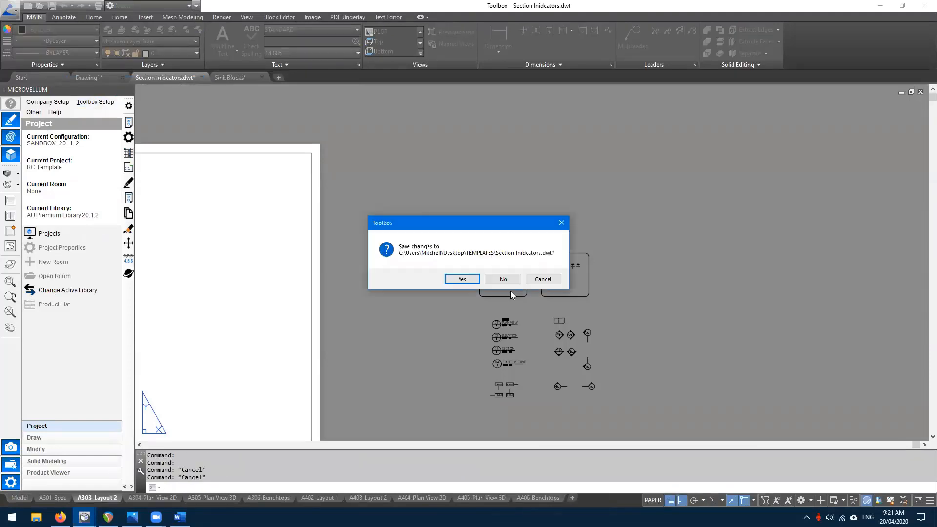
click(462, 279)
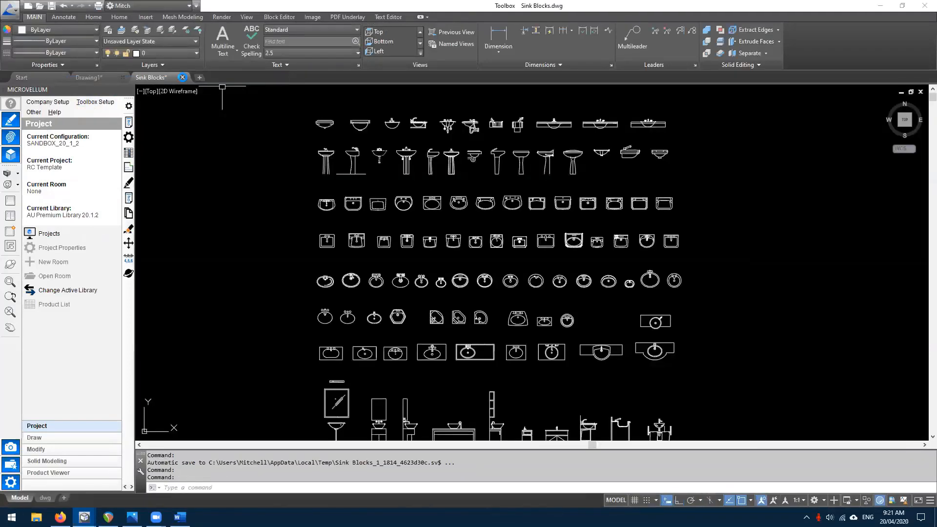
click(183, 77)
click(461, 278)
- Add a new project named TEMPLATE TEST 2 under the Projects folder
click(48, 233)
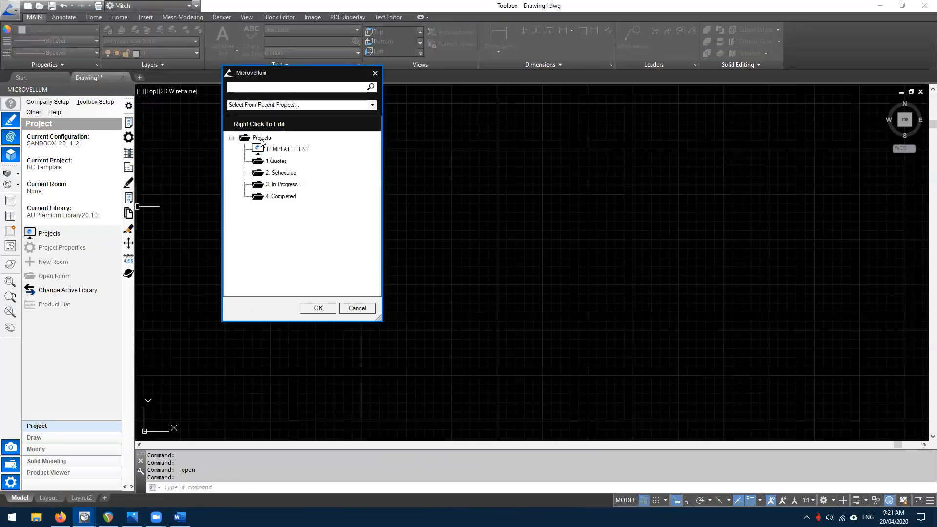
click(266, 138)
right_click(266, 138)
click(291, 196)
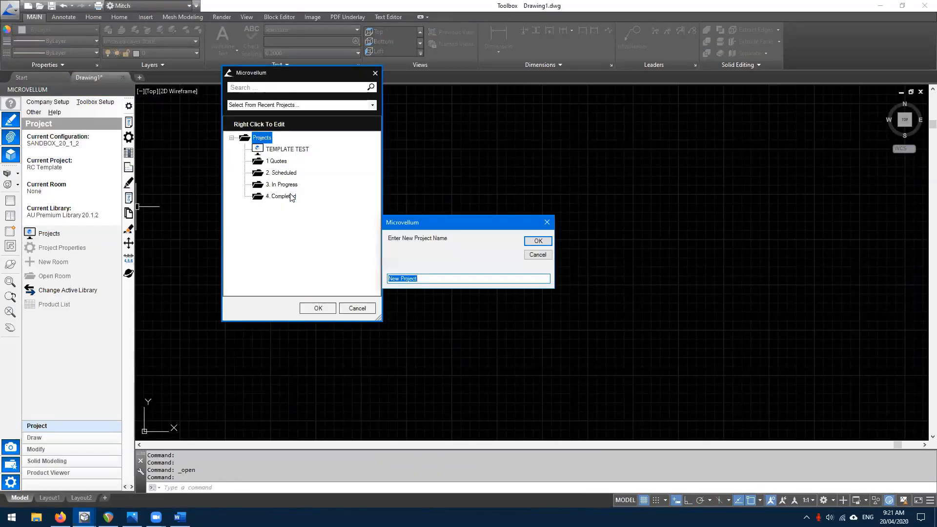
text(TEMPLATE TEST 2)
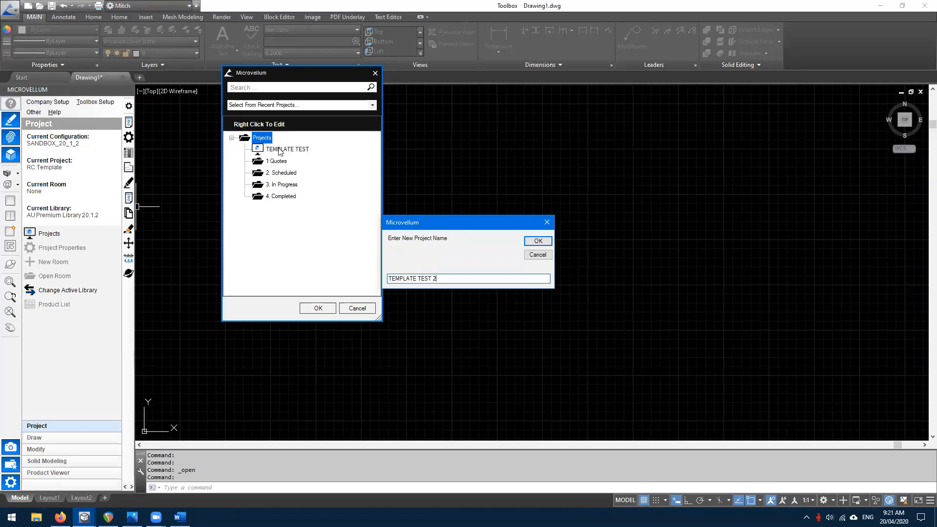
click(537, 241)
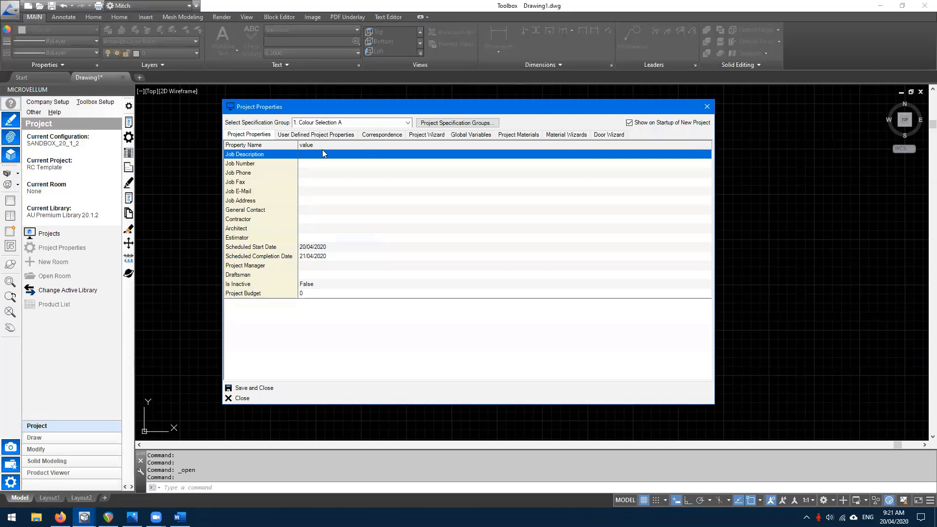
- Enter job description 'Project Test', job number 125 and the job phone number
click(319, 156)
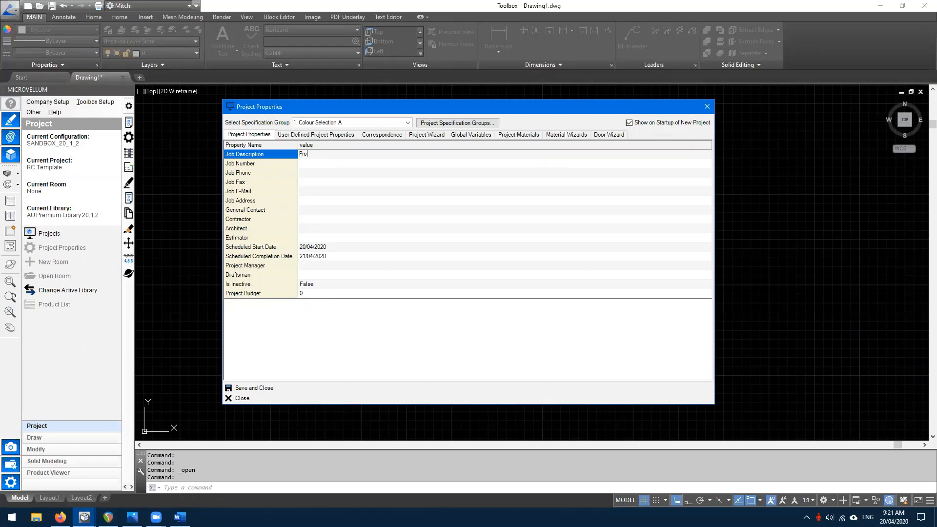
text(Test)
key(Return)
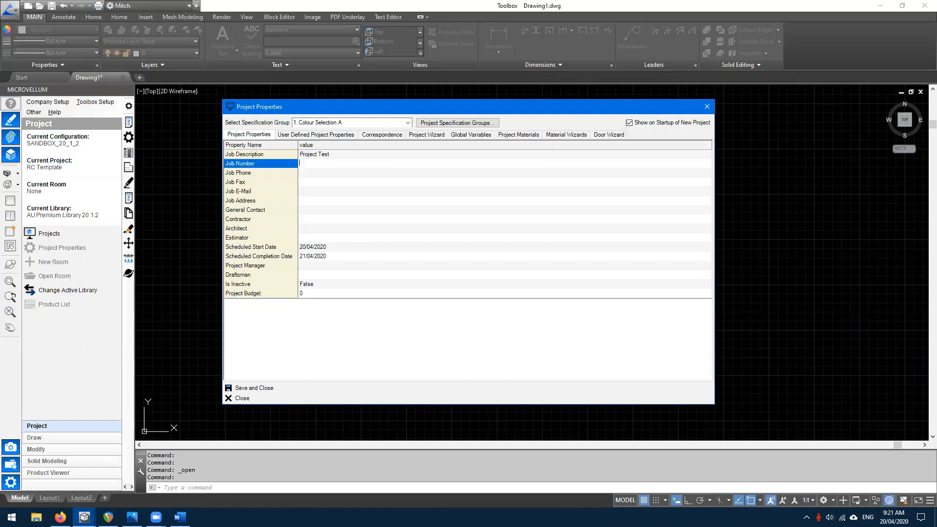
text(125)
key(Return)
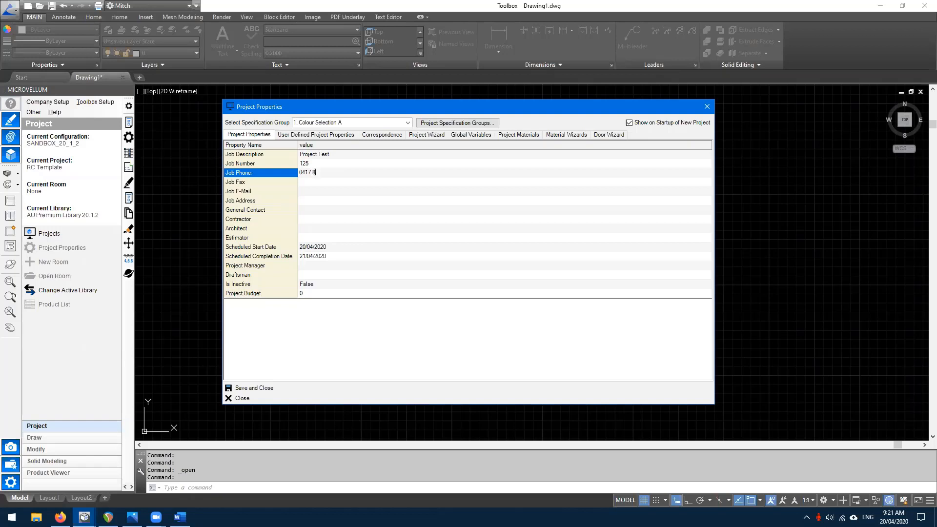
key(Return)
key(Return)
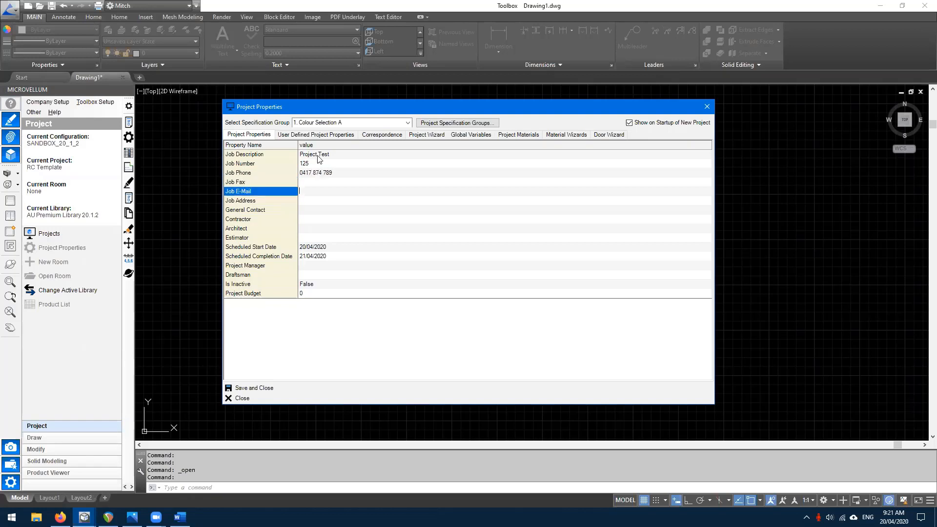
- Fill in the job e-mail and address, set ACE Construction as general contact, and pick a draftsman
key(Return)
click(302, 194)
key(Return)
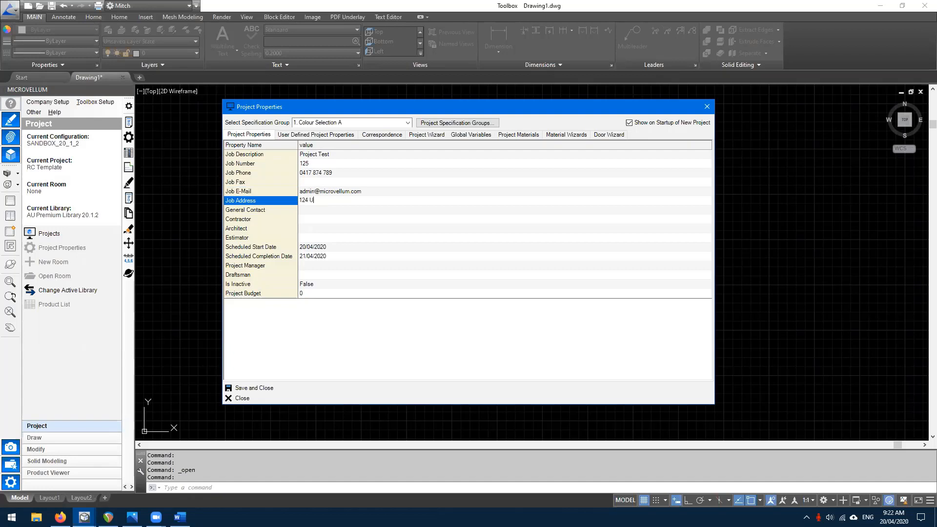
click(308, 211)
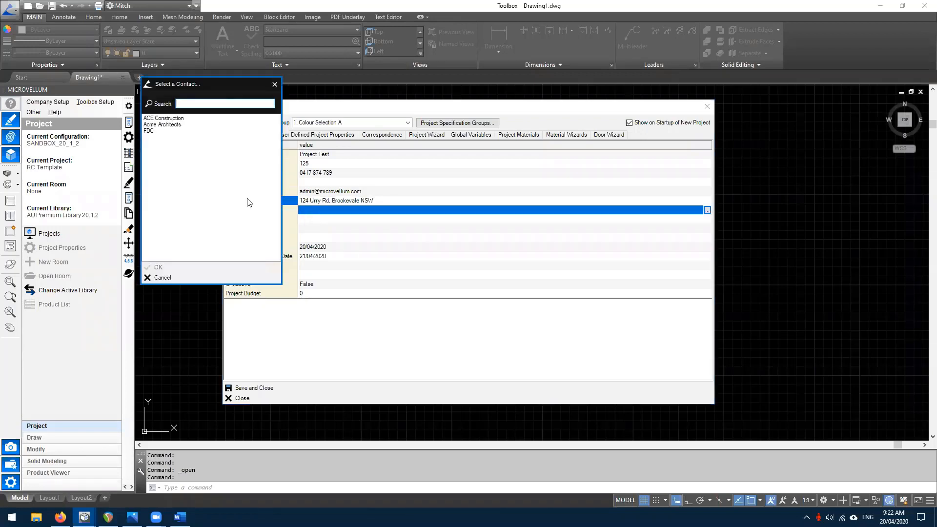
double_click(153, 118)
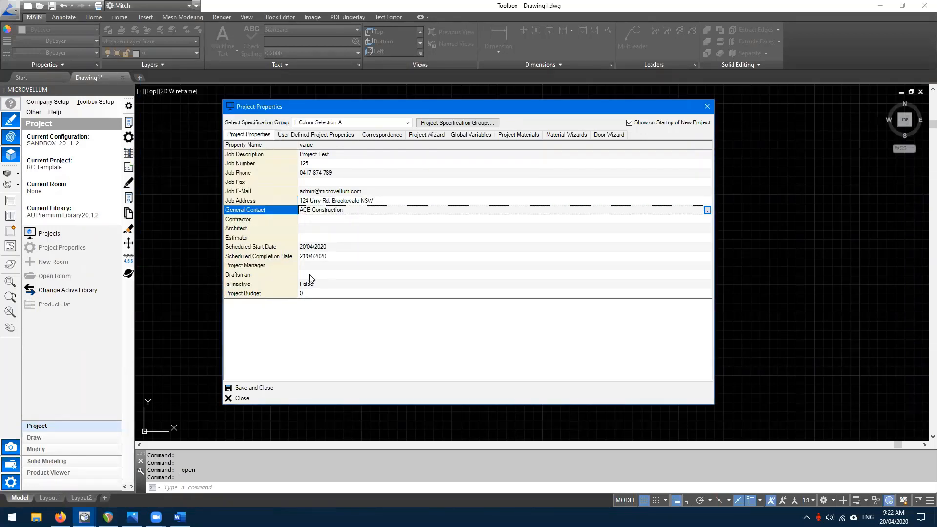
click(309, 276)
double_click(156, 126)
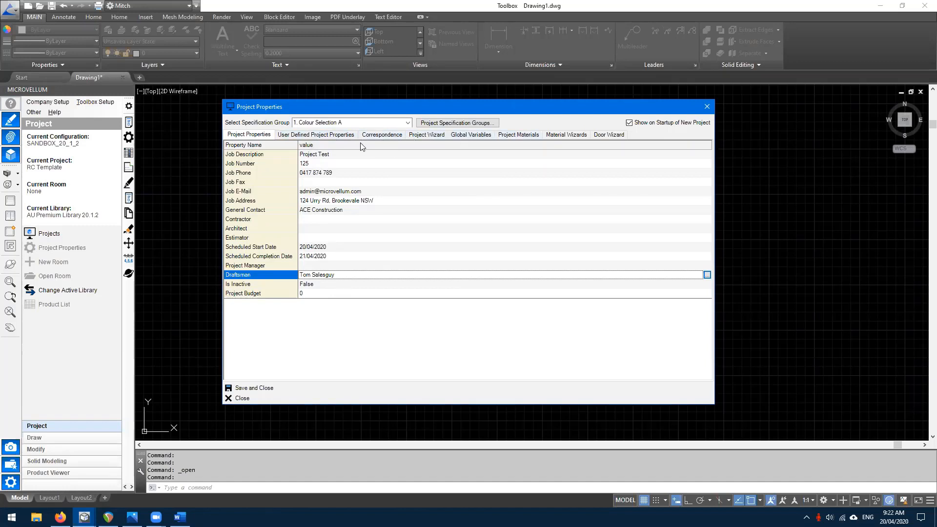
- Delete Project ETA from the user-defined project properties
click(293, 138)
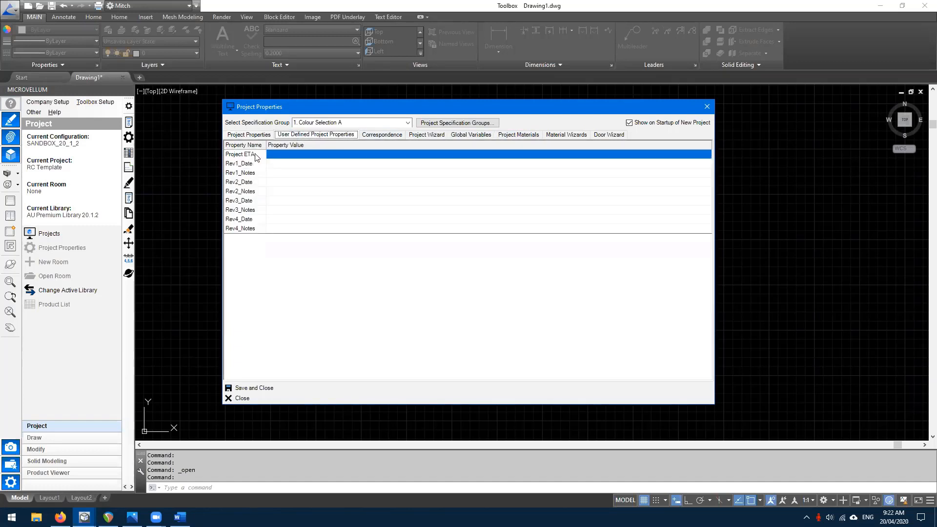
right_click(232, 157)
click(273, 194)
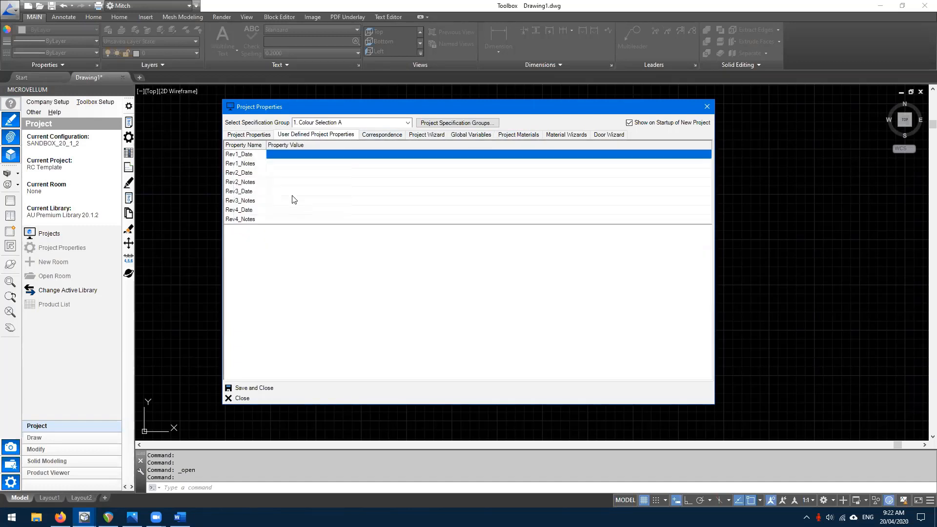
click(256, 256)
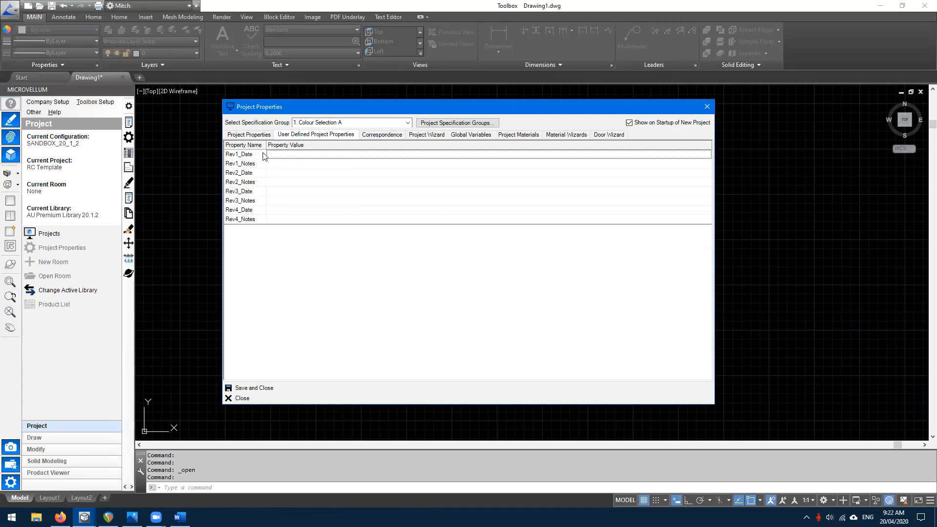
- Show the template project properties and select the Project ETA entry
right_click(274, 246)
click(252, 238)
right_click(276, 241)
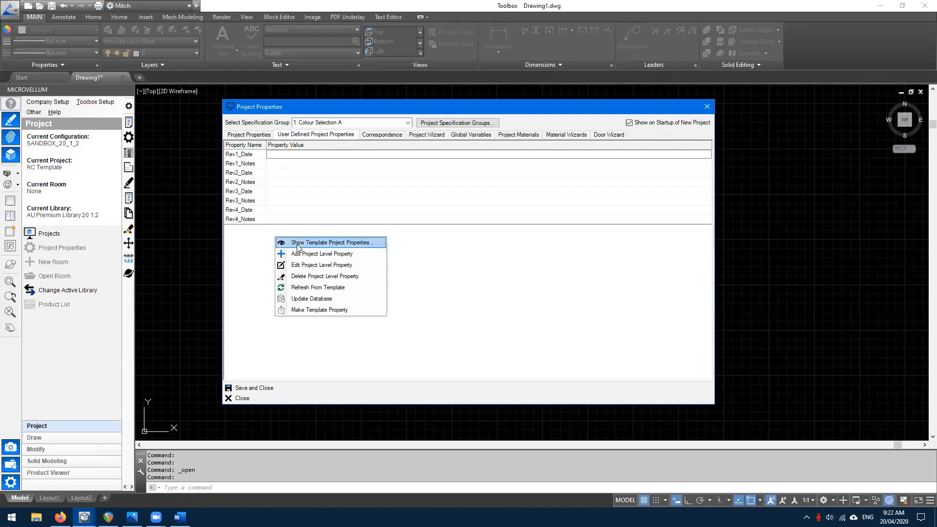
click(297, 244)
click(291, 254)
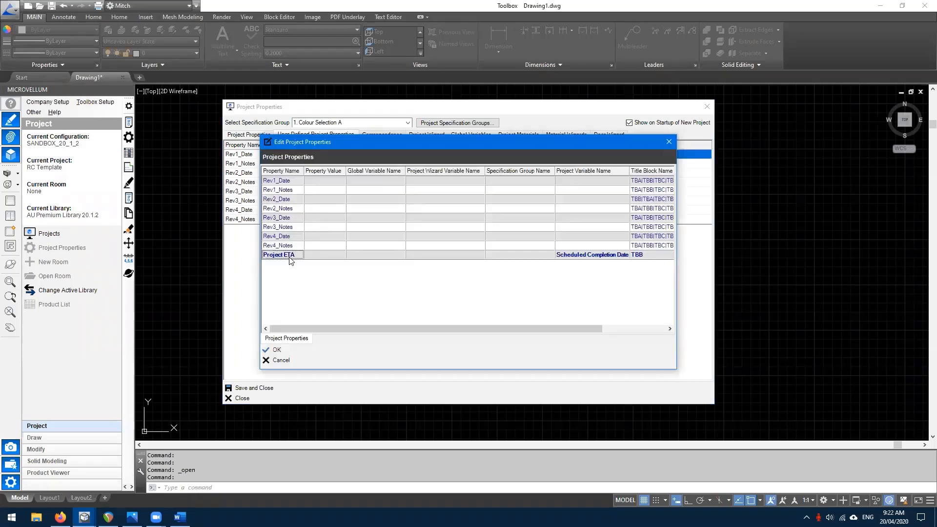
- Remove the Project ETA template property, confirming the permanent deletion
right_click(291, 255)
click(309, 296)
click(518, 283)
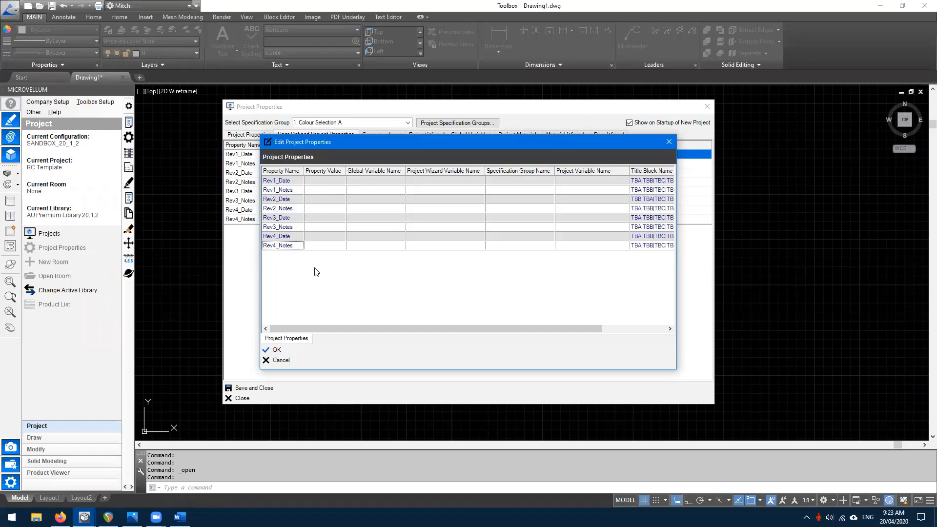
- Add a new template property named 'Project ETA - Estimate for install'
right_click(314, 269)
click(335, 277)
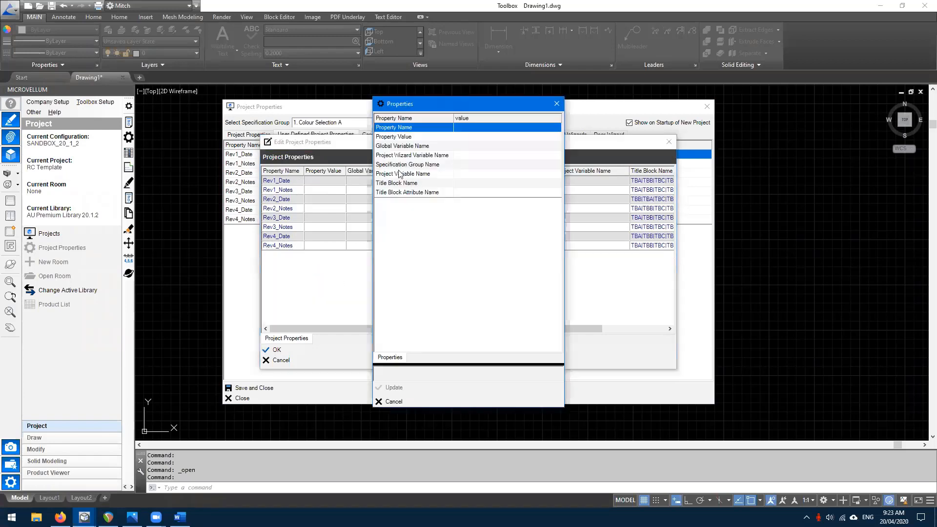
click(466, 128)
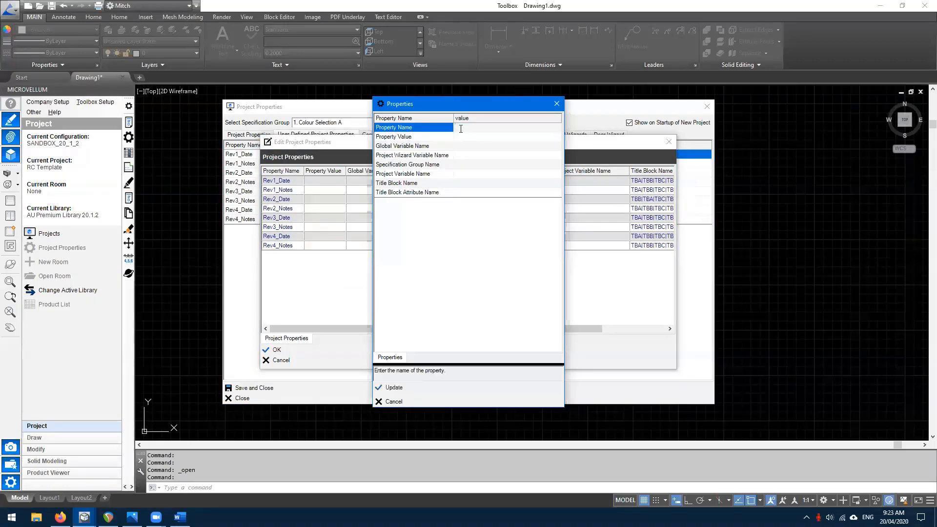
text(P)
- Look through the global variable list for a link, then cancel without choosing one
double_click(469, 146)
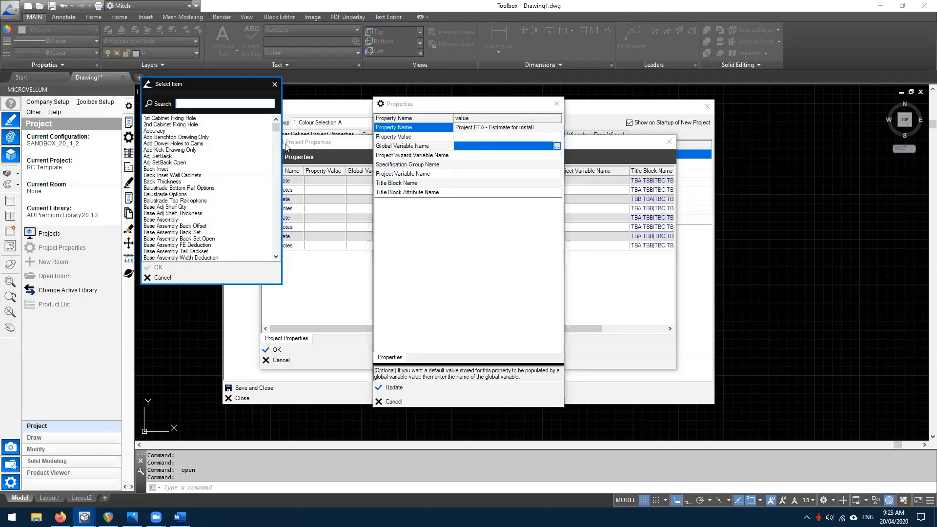
scroll(277, 128, down, 12)
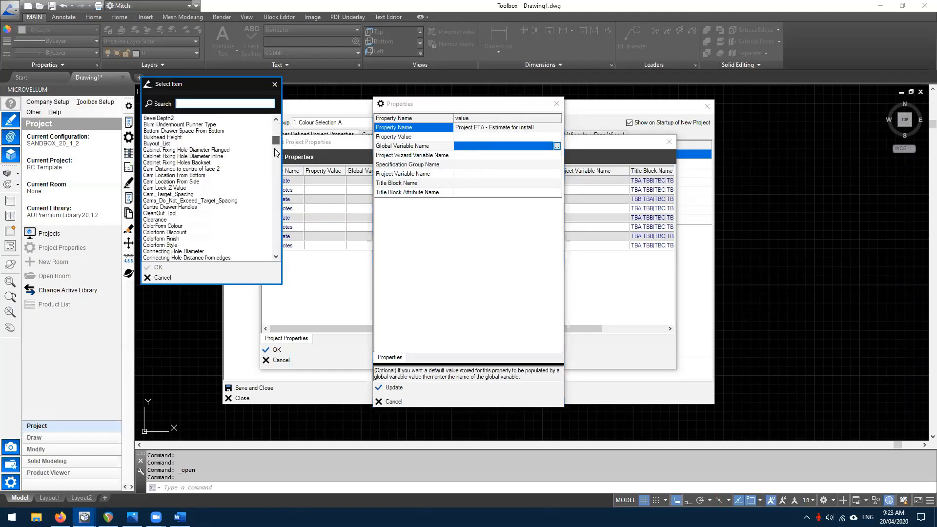
scroll(275, 162, down, 10)
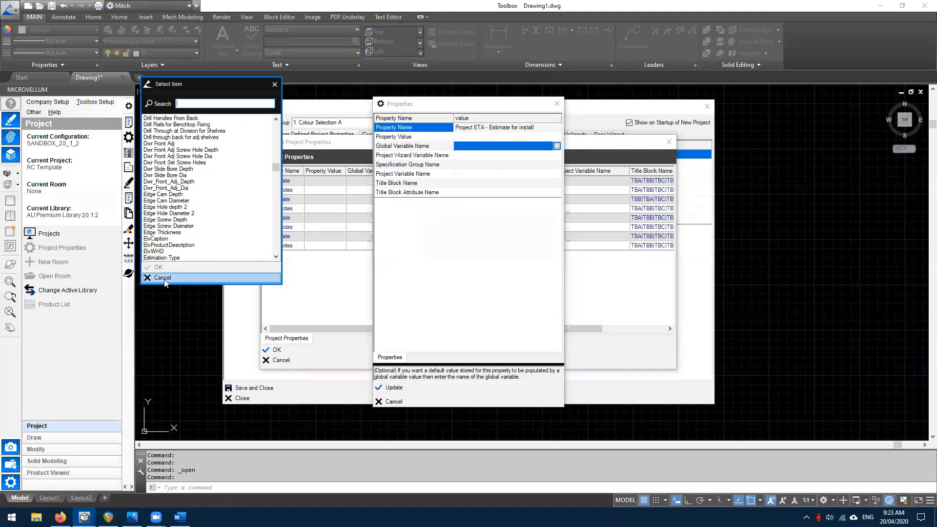
click(173, 163)
scroll(172, 185, down, 9)
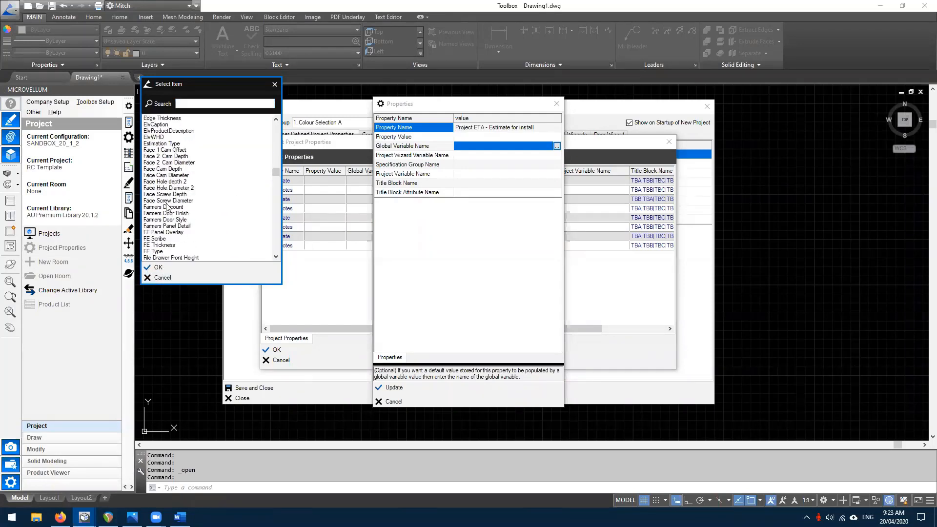
click(173, 278)
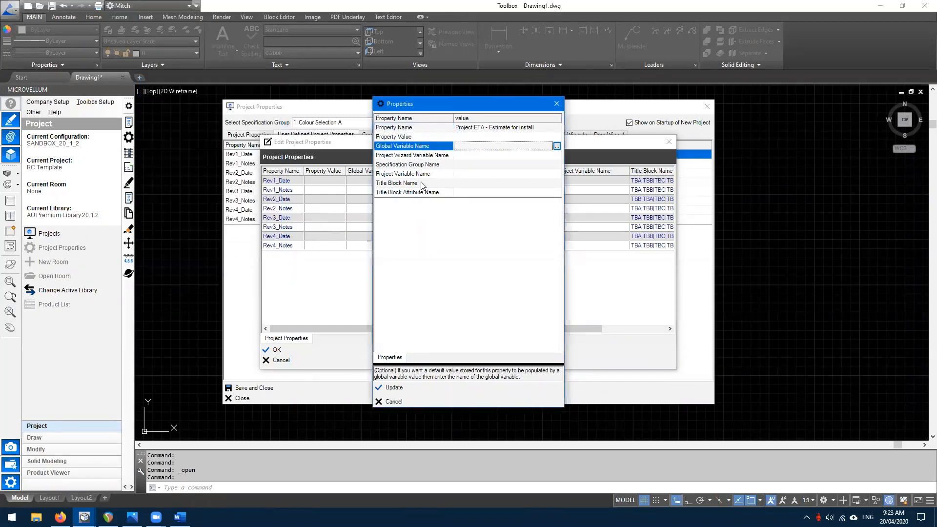
- Link the property's project variable to Scheduled Completion Date
click(464, 174)
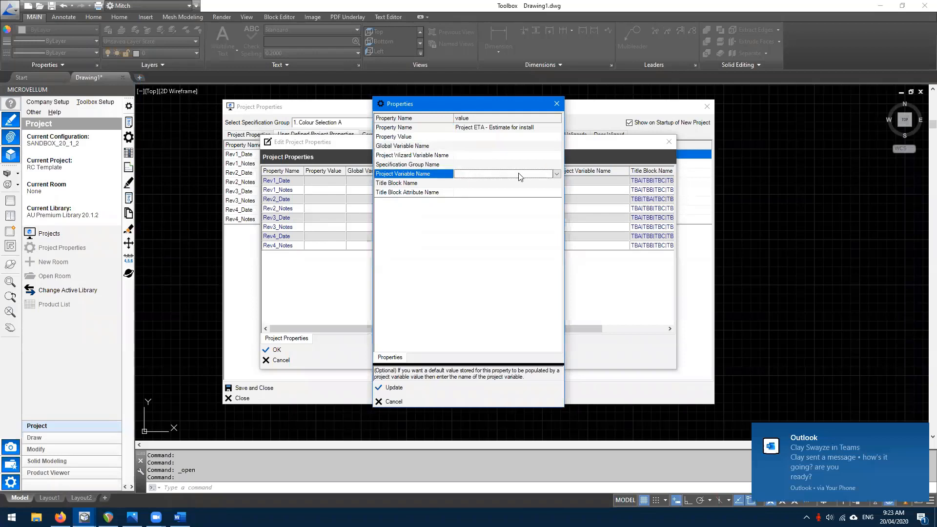
click(920, 432)
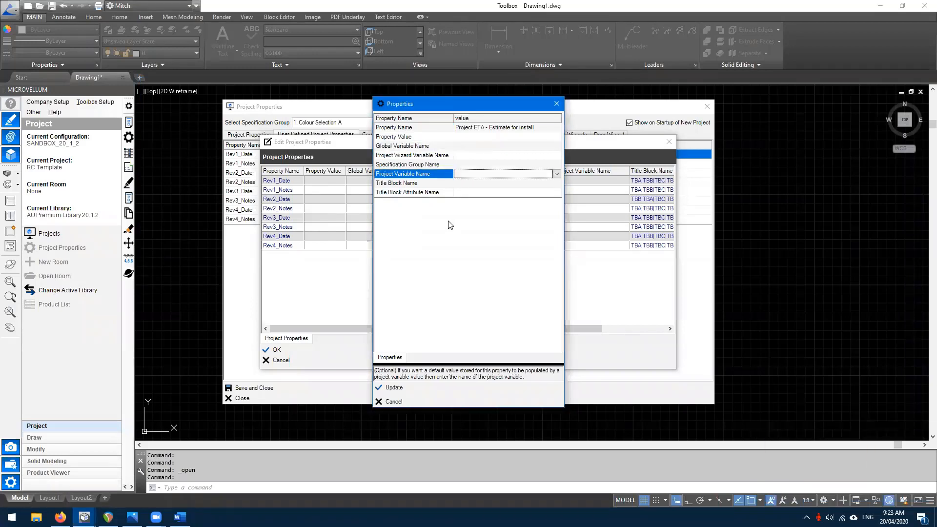
click(549, 176)
scroll(550, 188, down, 1)
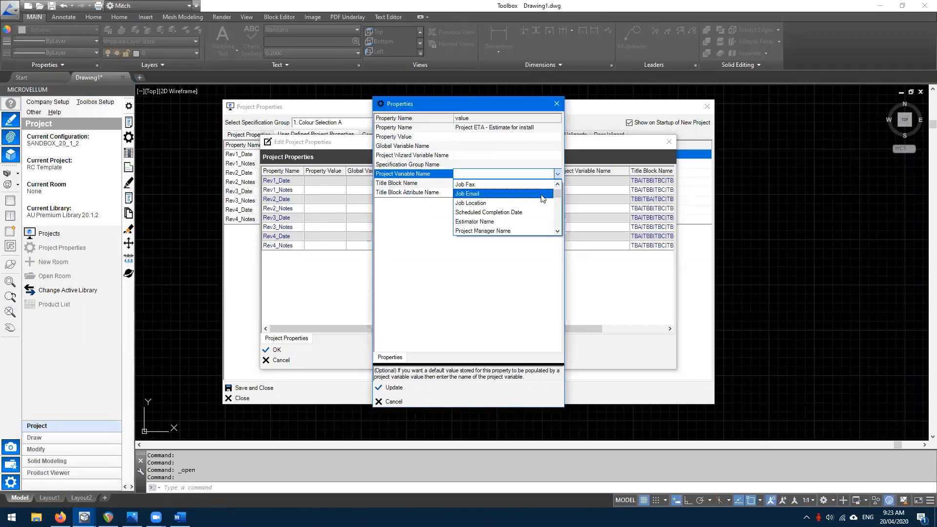
click(513, 214)
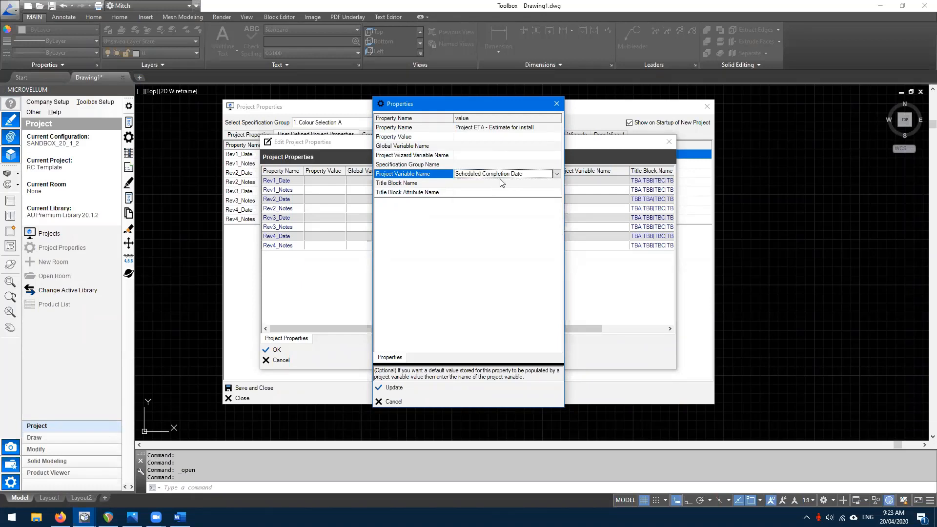
- Set title block name TBB and attribute name PROJ_ETA, then update the property
click(467, 184)
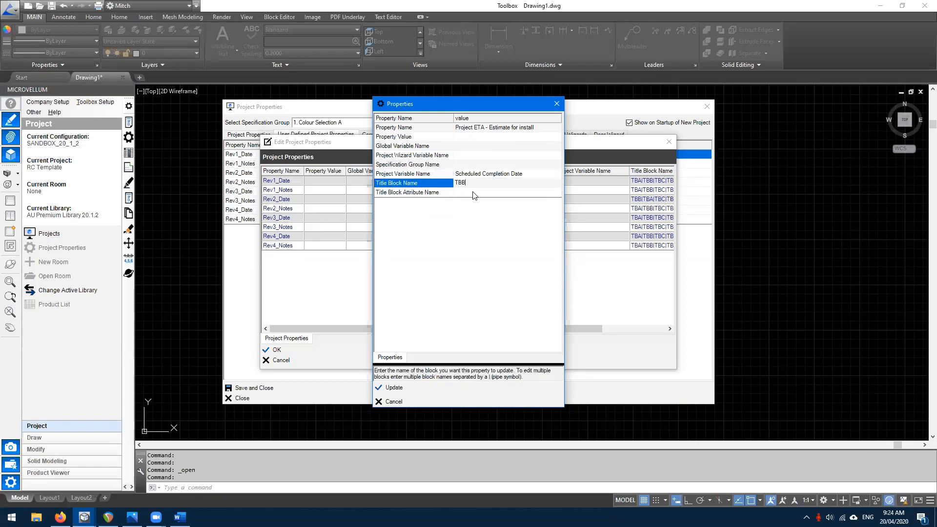
click(468, 193)
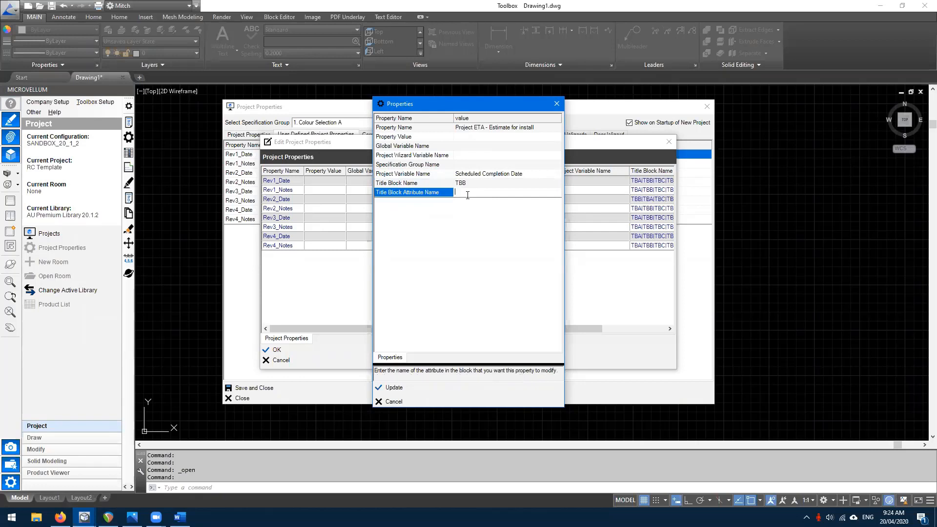
text(PROJ_ETA)
click(445, 195)
click(417, 184)
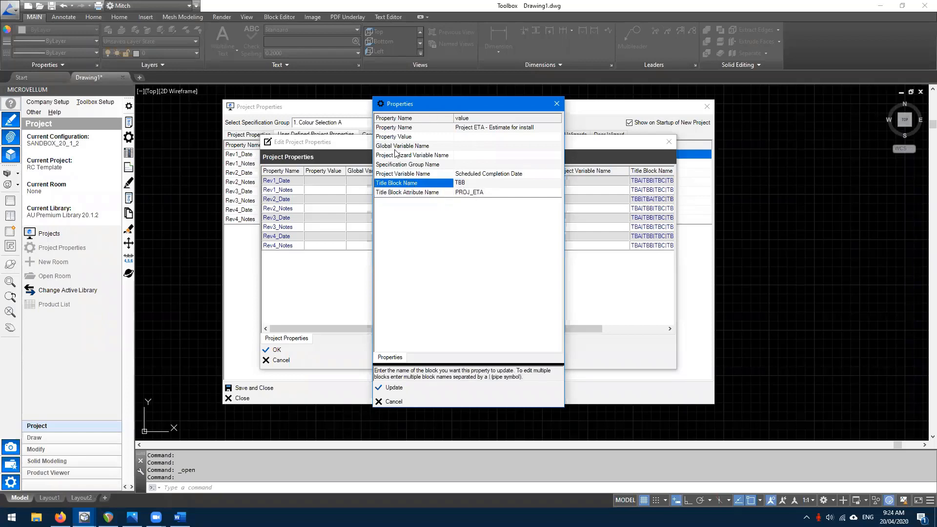
click(435, 181)
click(489, 193)
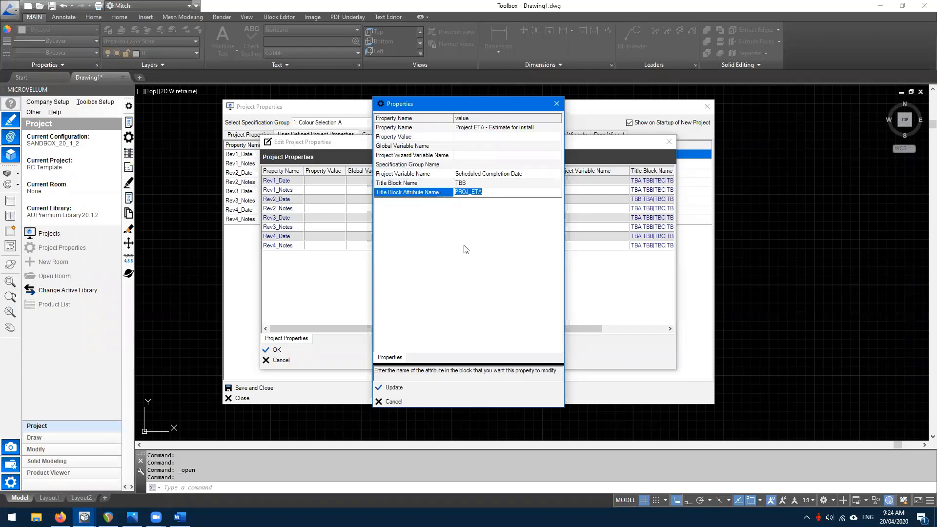
click(392, 388)
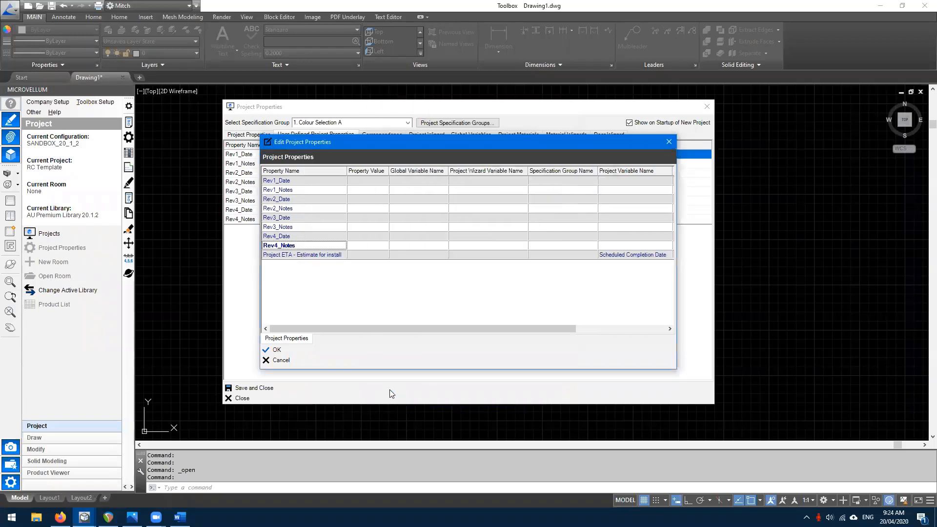
- Shorten the property name to 'Project ETA', confirm, and refresh user properties from the template
double_click(285, 255)
click(486, 128)
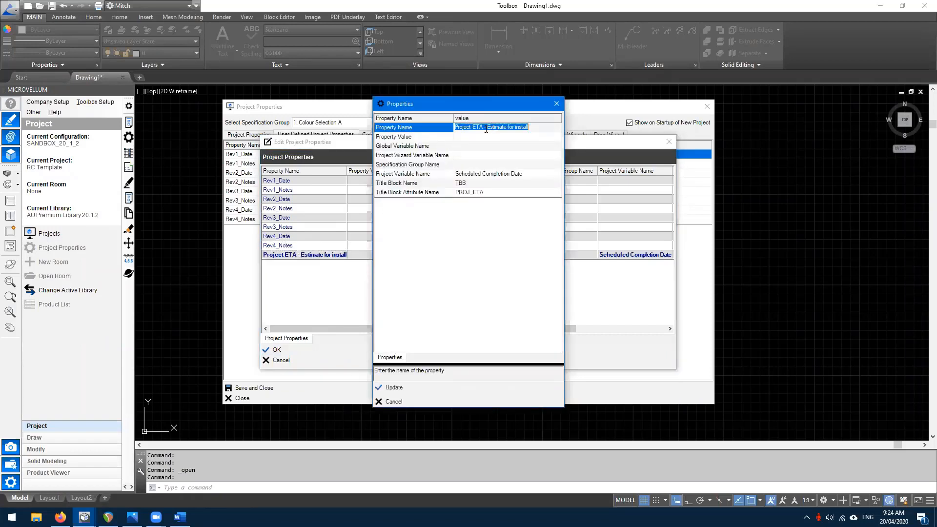
drag(485, 129, 558, 132)
key(BackSpace)
click(404, 385)
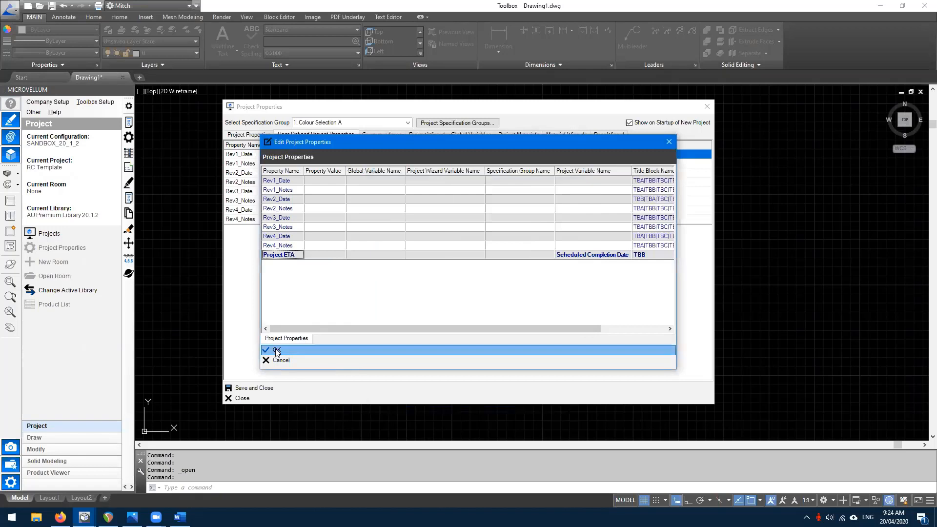
click(277, 351)
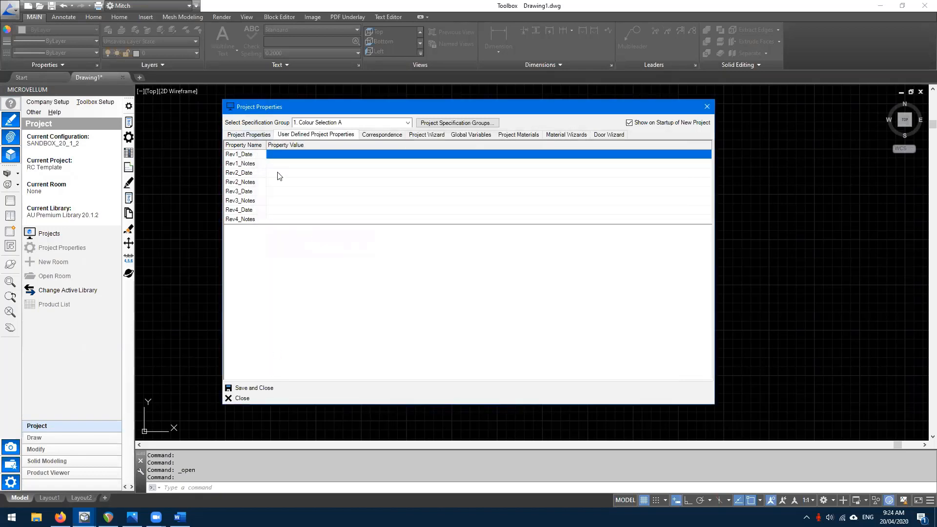
click(275, 268)
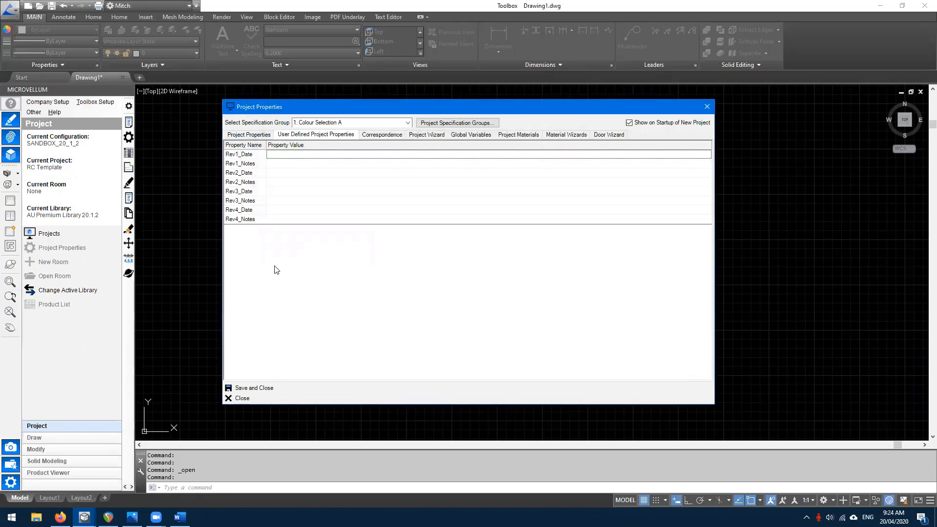
right_click(275, 267)
click(315, 318)
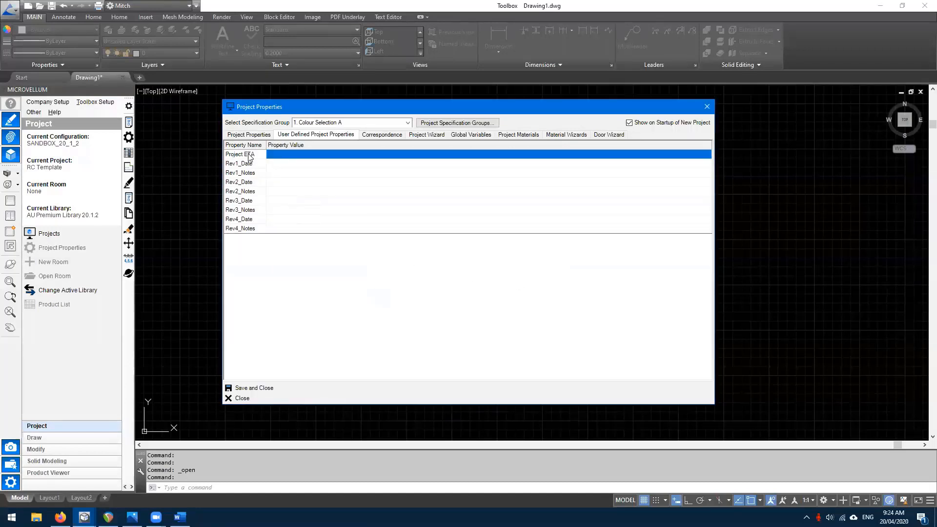
- Set Scheduled Completion Date to 11 June 2020 and save and close the project properties
click(240, 138)
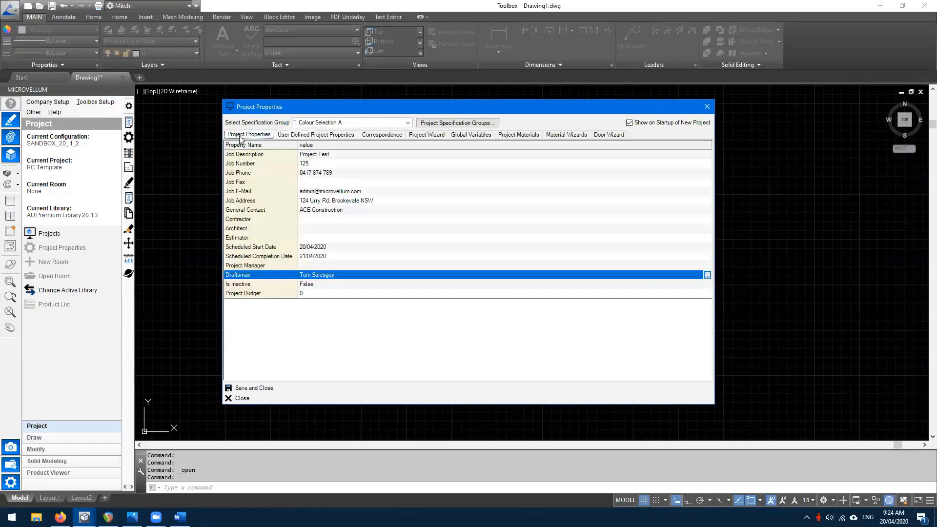
click(256, 257)
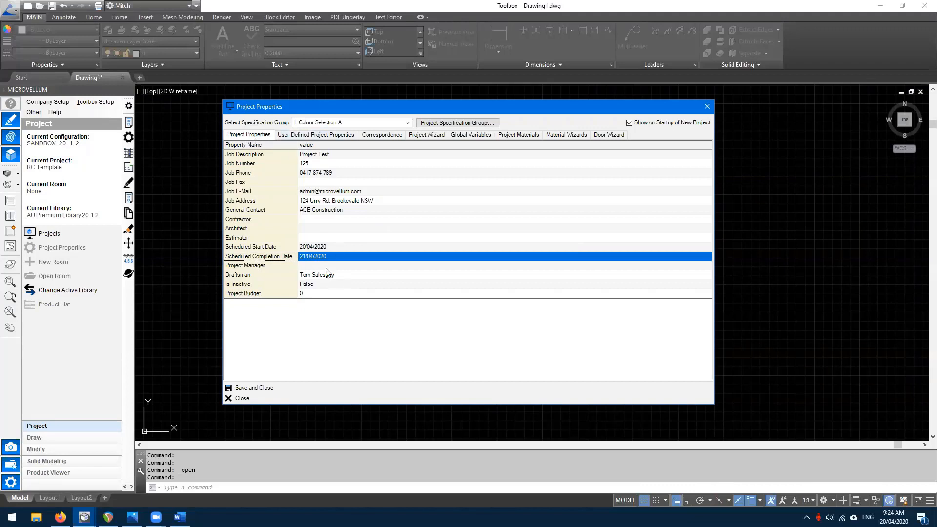
double_click(319, 257)
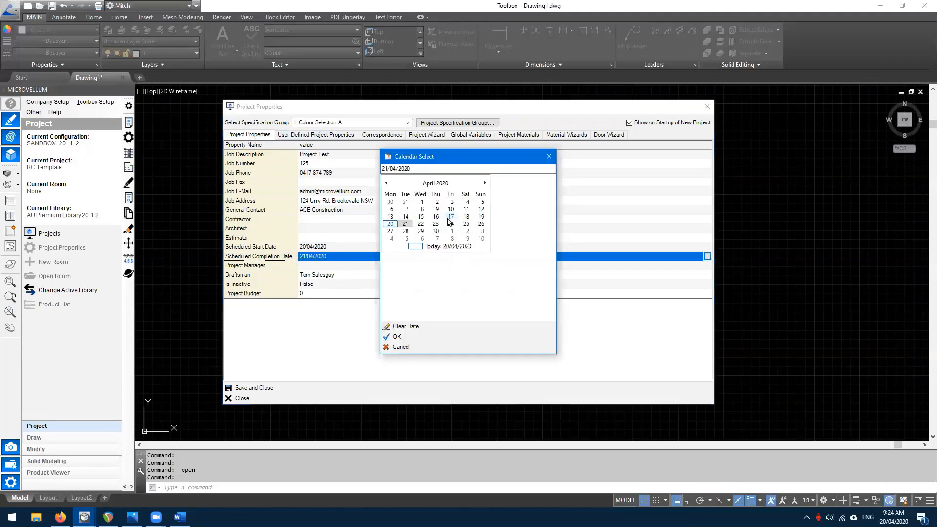
click(484, 184)
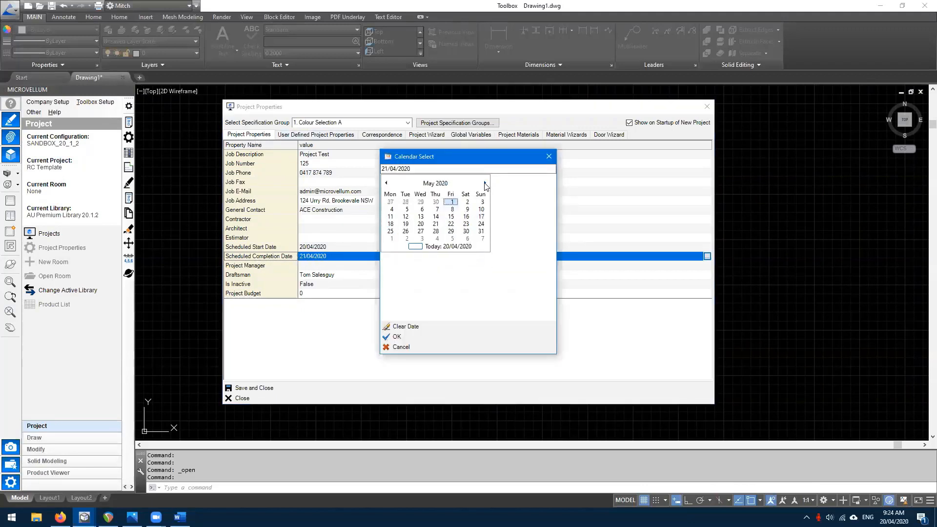
click(484, 183)
click(436, 217)
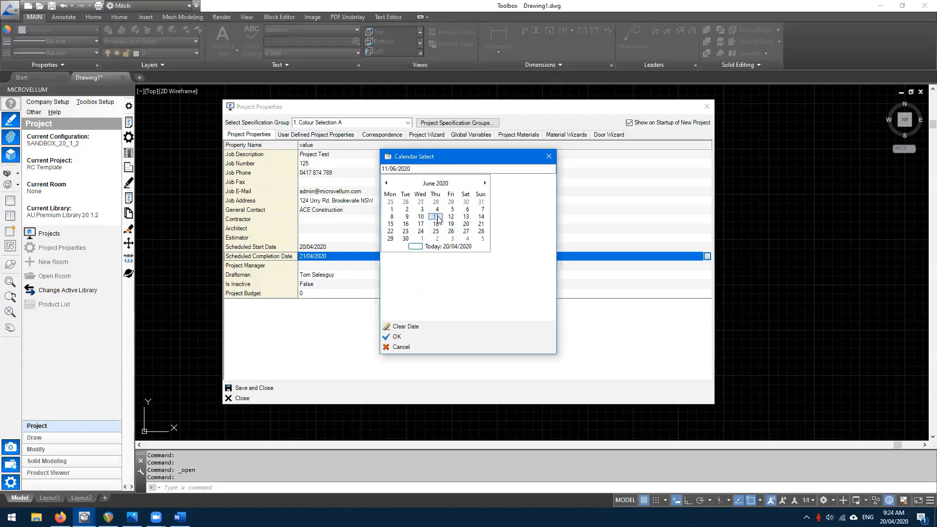
click(398, 336)
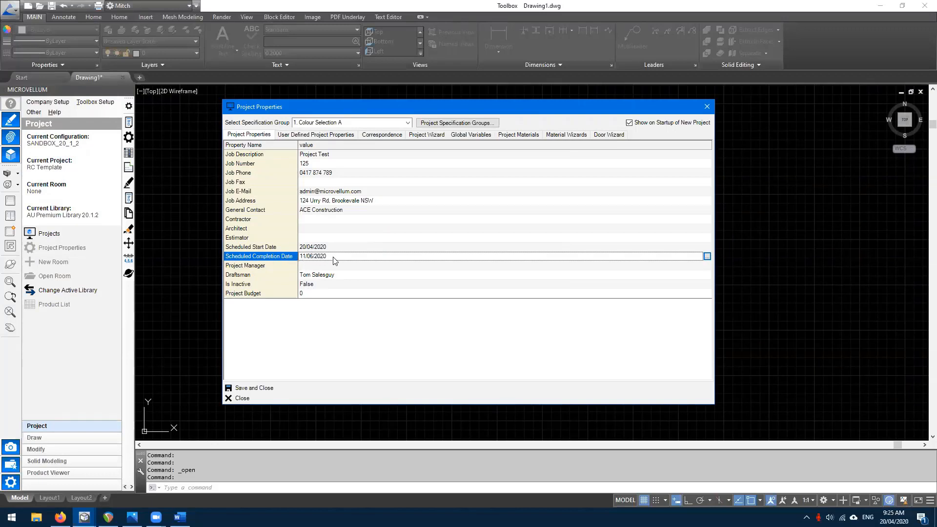
click(254, 388)
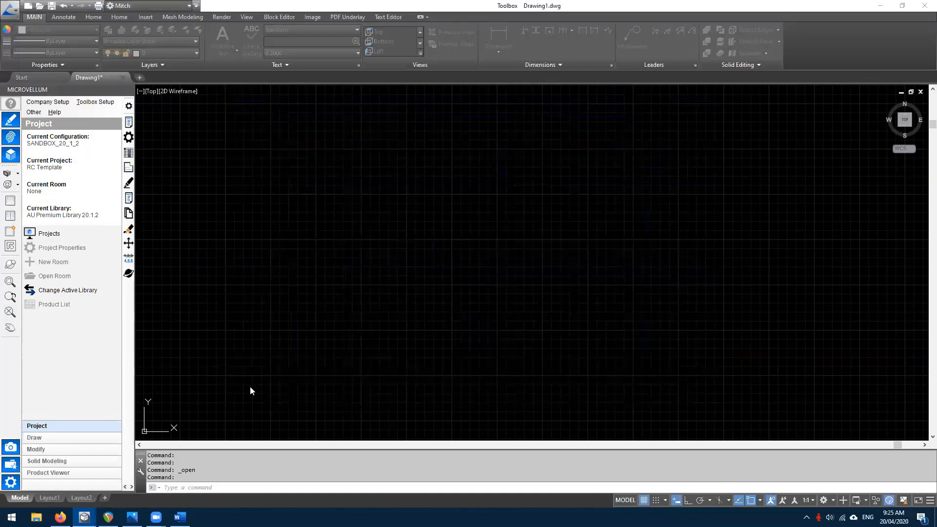
- Add and open Room 1, then close it without saving changes
click(56, 264)
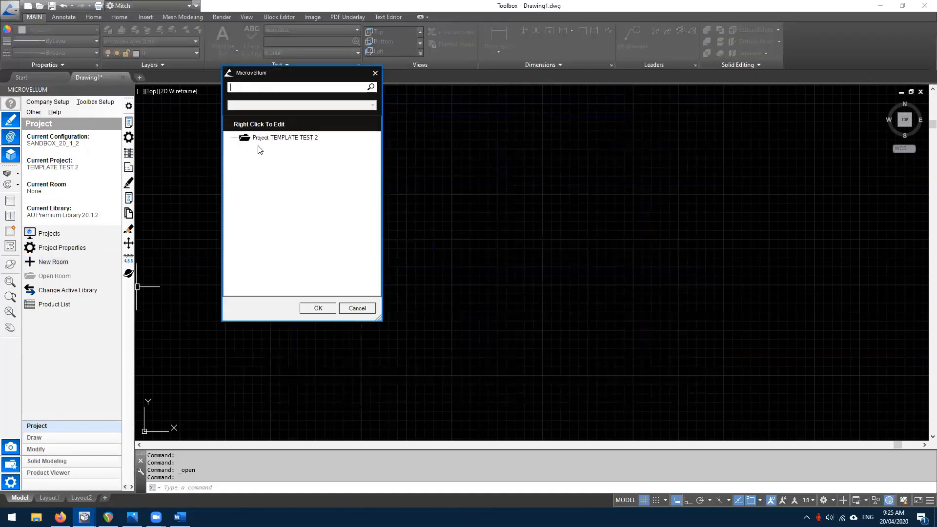
right_click(276, 140)
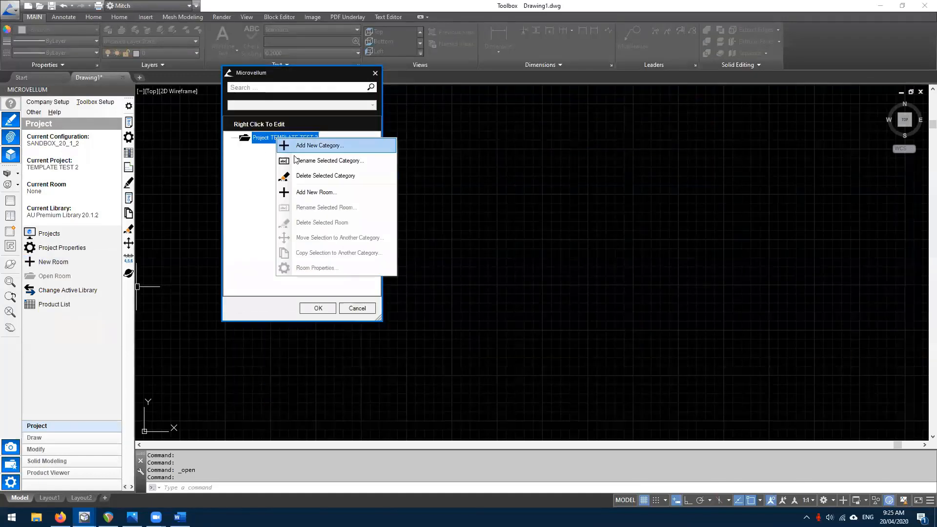
click(315, 193)
click(535, 246)
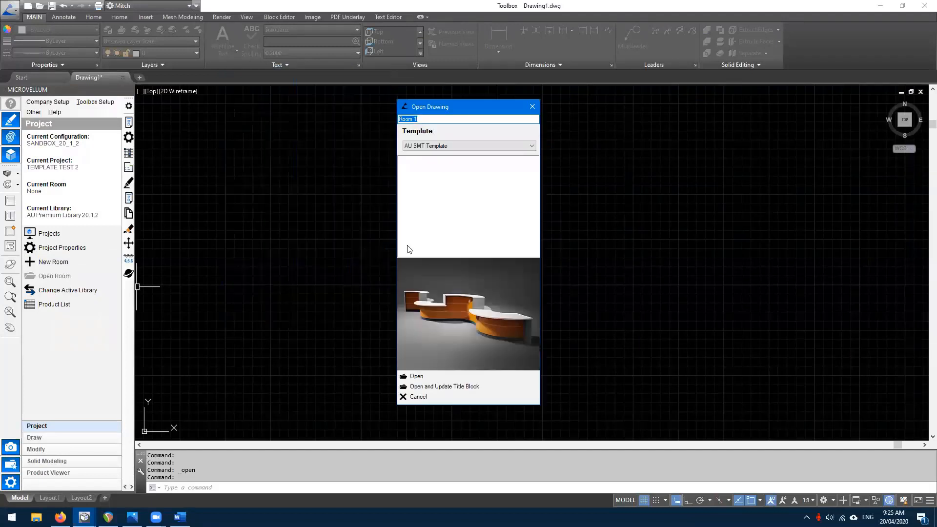
click(458, 388)
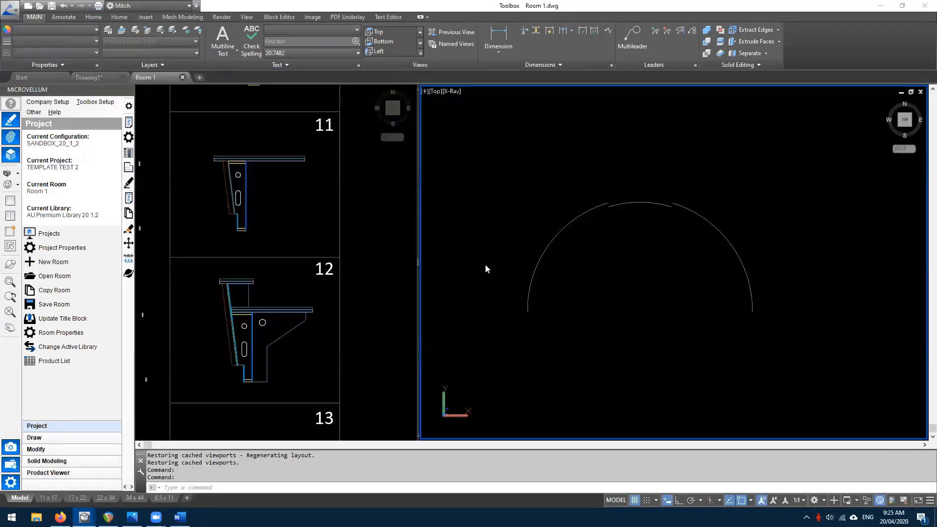
click(182, 77)
click(503, 287)
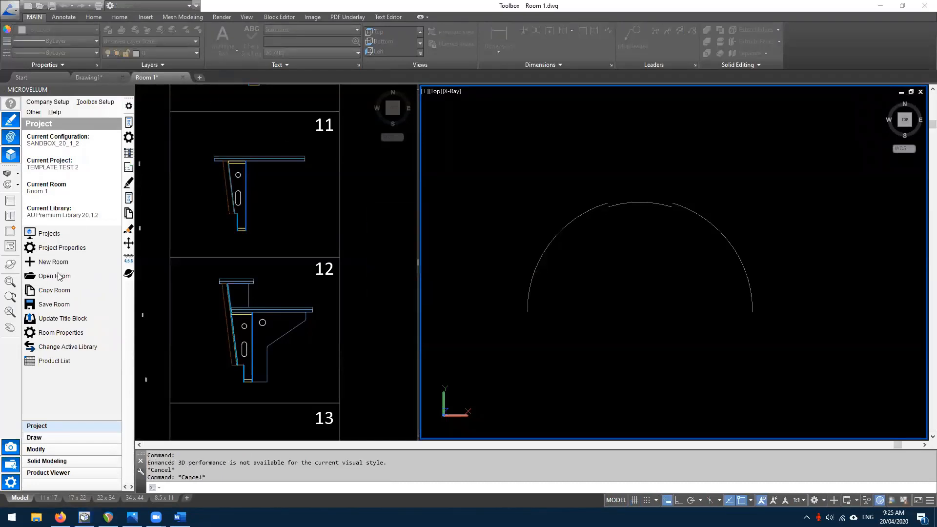
- Add another room to the TEMPLATE TEST 2 project, accepting the name Room 2
click(56, 276)
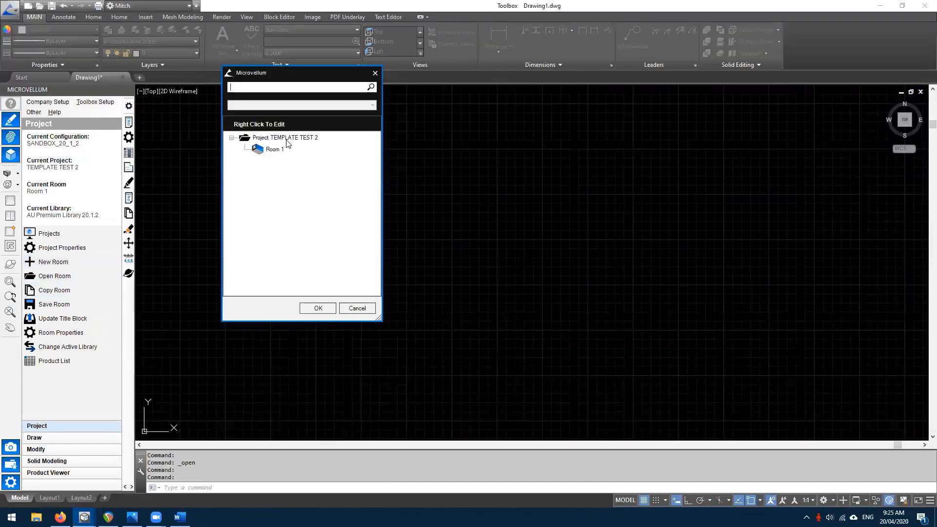
right_click(287, 138)
click(320, 195)
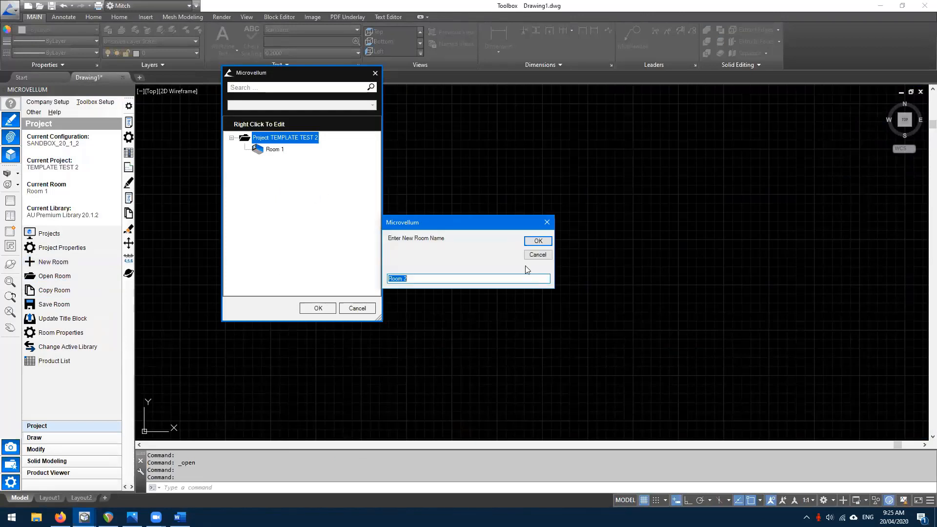
click(537, 241)
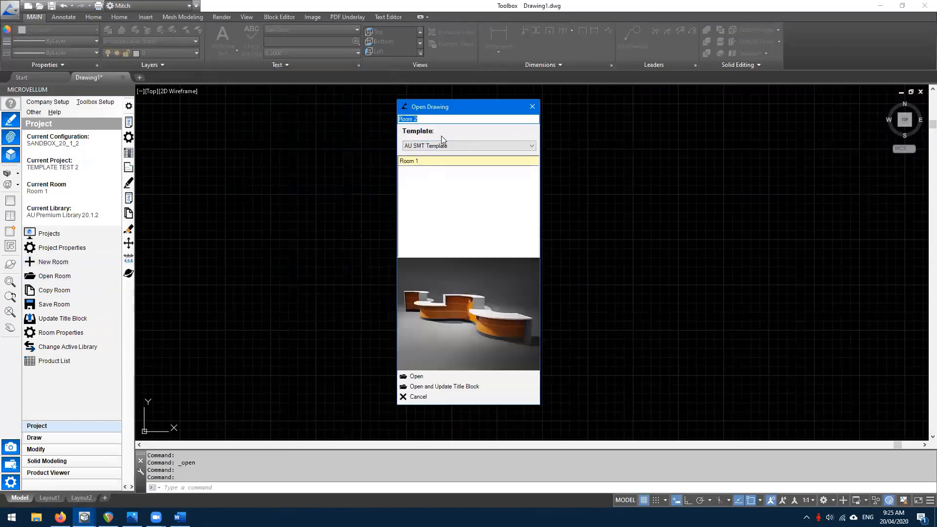
drag(439, 106, 439, 101)
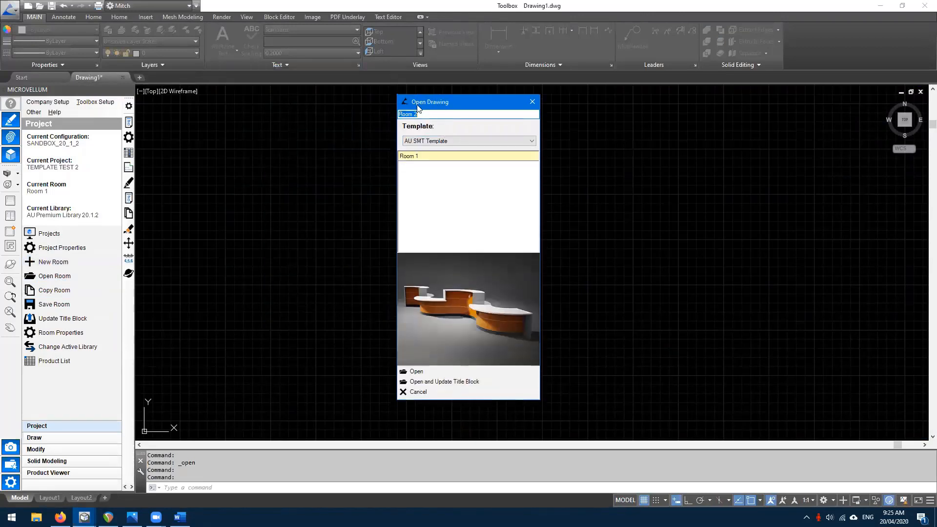
- Choose NEW TEMPLATE as Room 2's template and open it with the title block updated
click(453, 142)
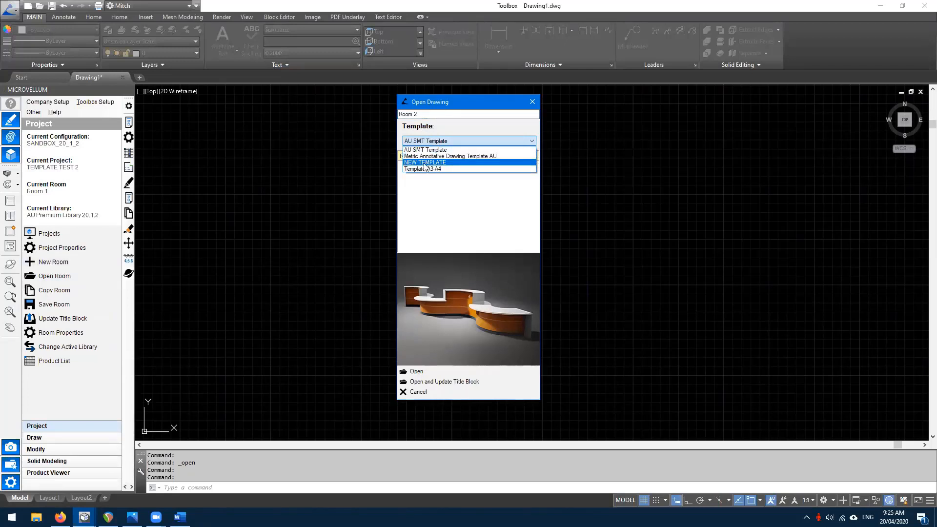
click(425, 163)
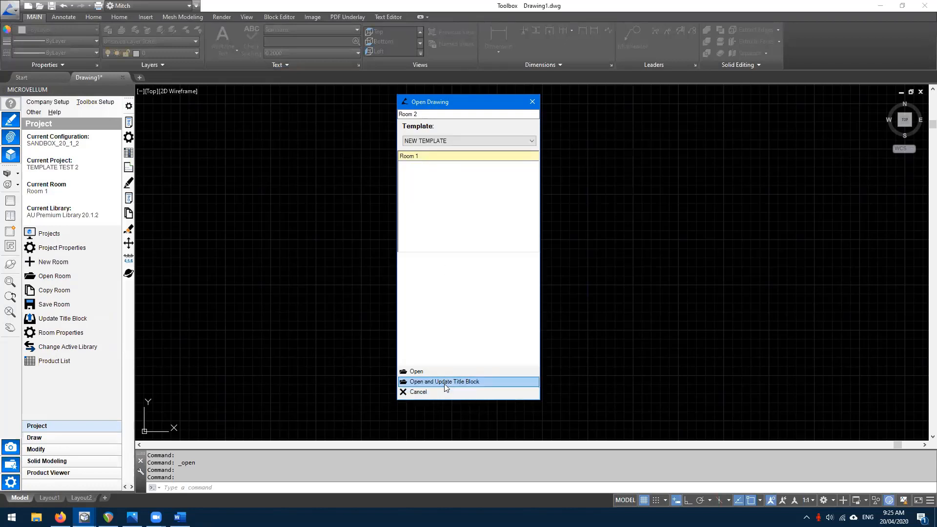
click(532, 141)
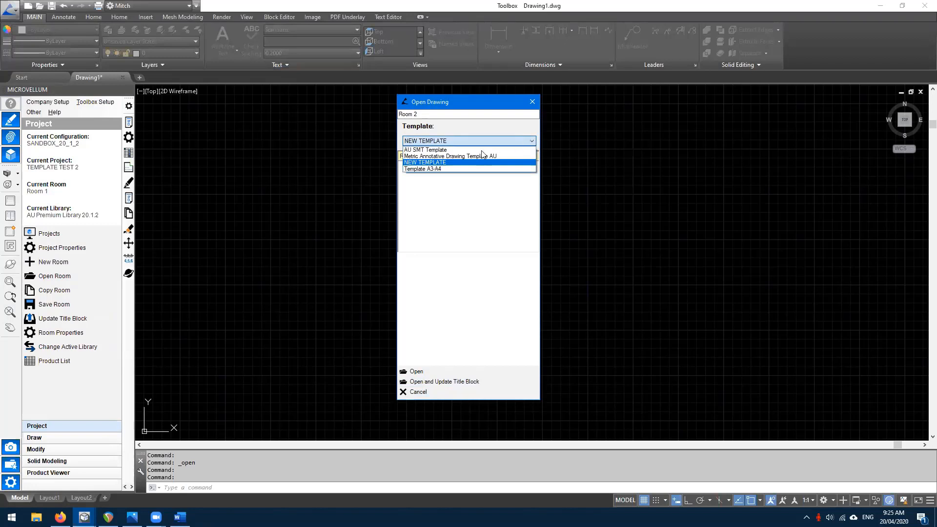
click(436, 150)
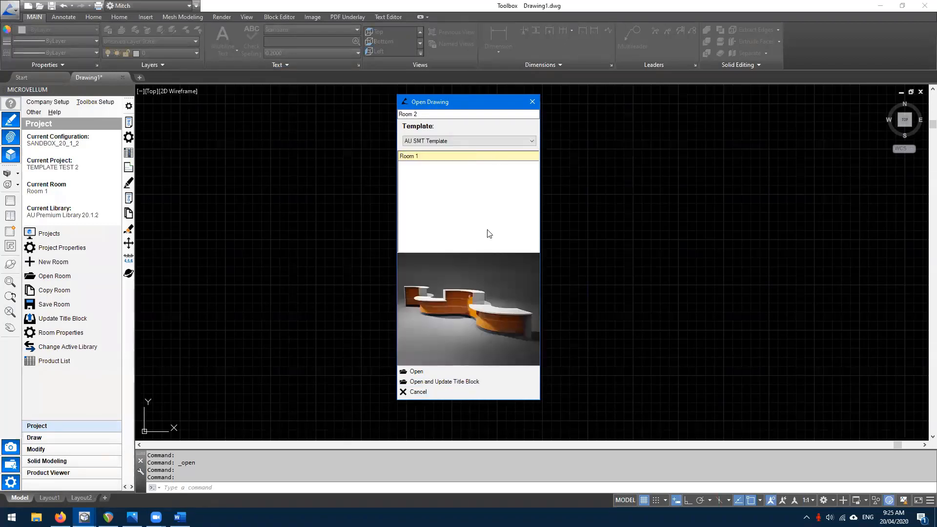
click(532, 141)
click(449, 156)
click(532, 141)
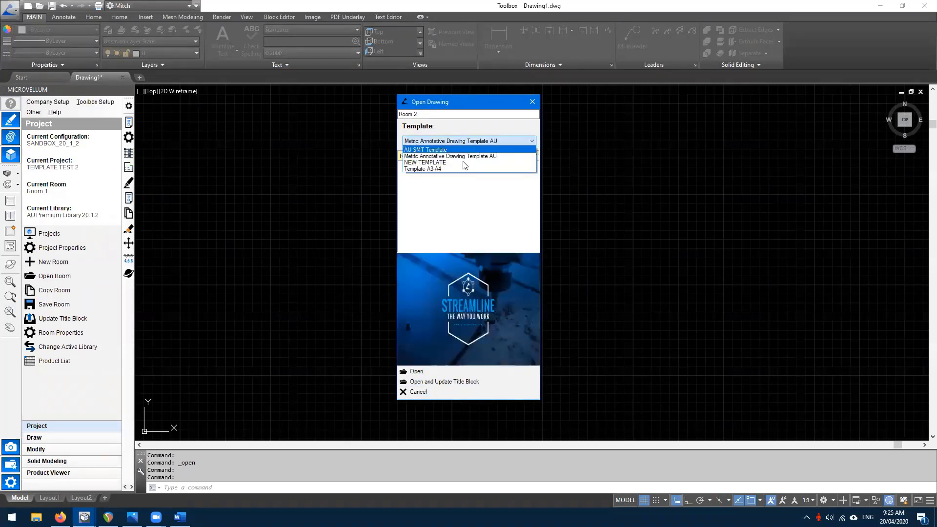
click(464, 168)
click(531, 141)
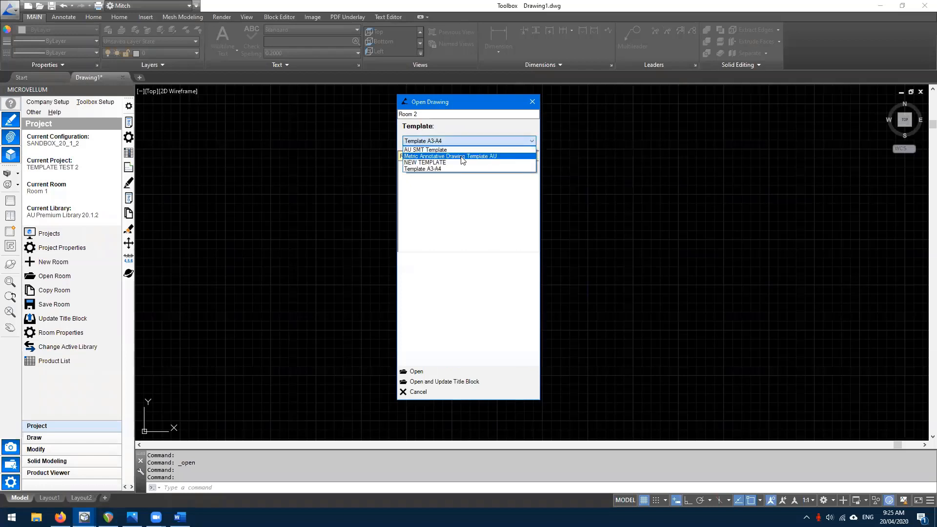
click(447, 163)
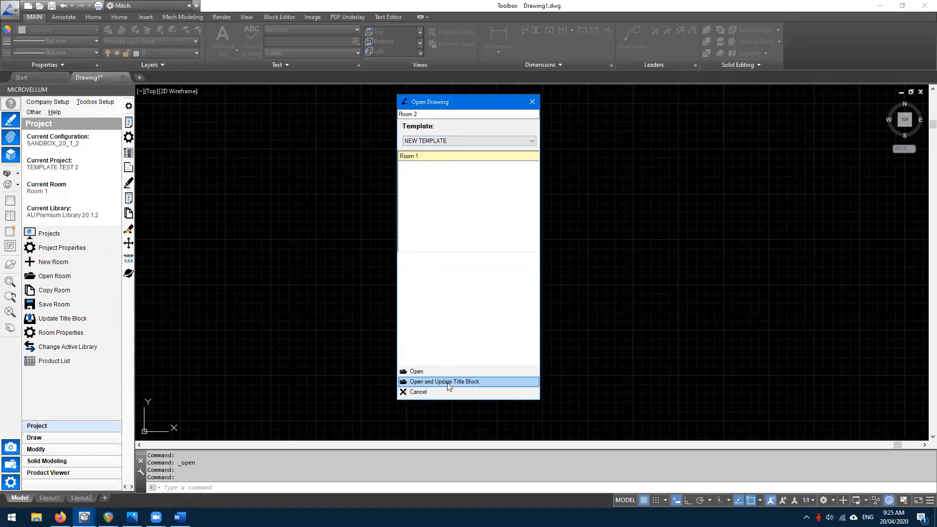
click(444, 382)
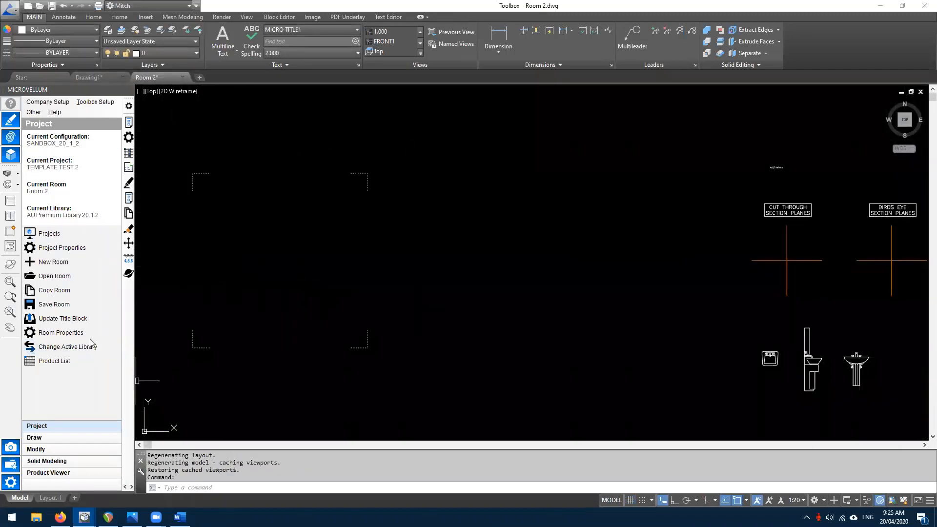
- Switch to Layout 1 and zoom into the title block to check the ETA date
click(882, 397)
click(688, 329)
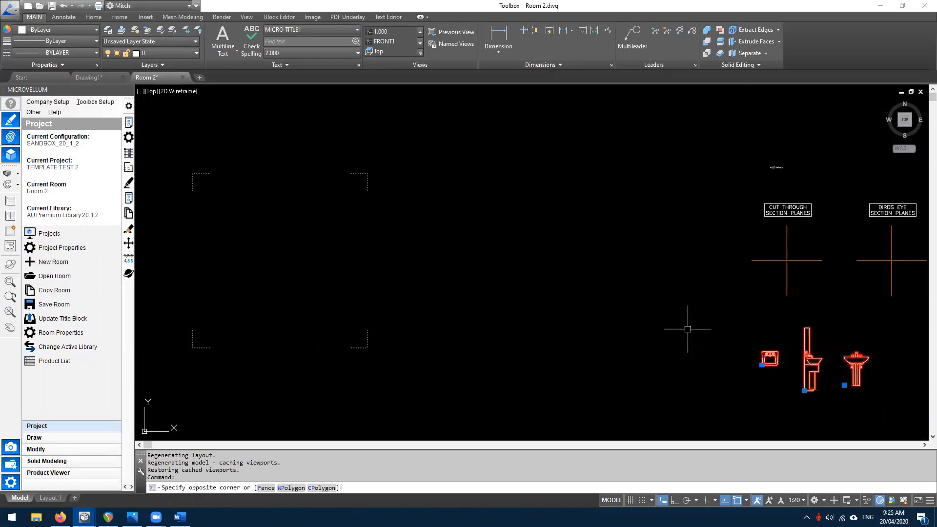
key(Escape)
click(49, 498)
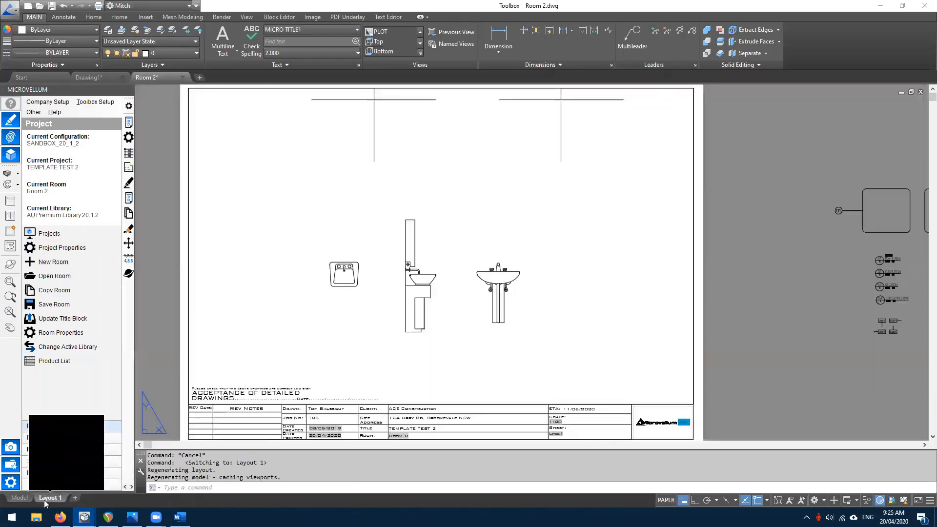
middle_drag(454, 389, 453, 335)
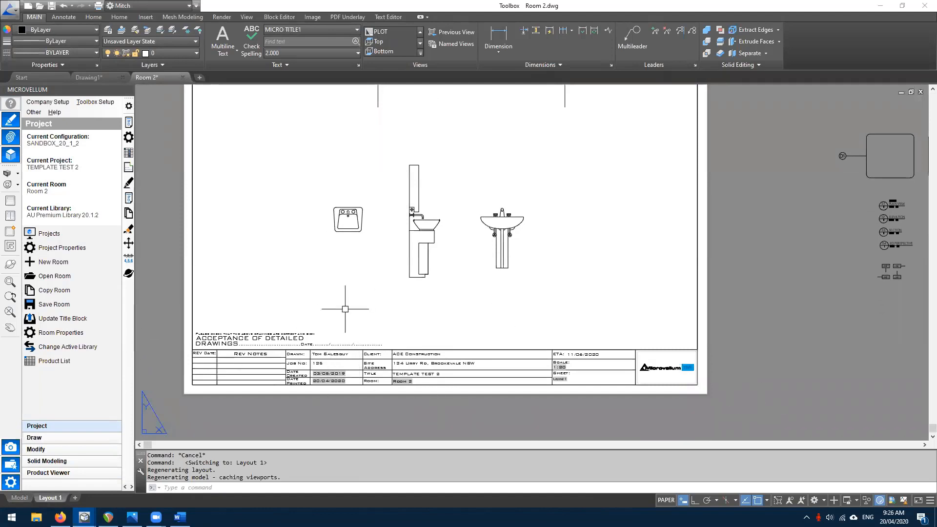
scroll(677, 382, up, 4)
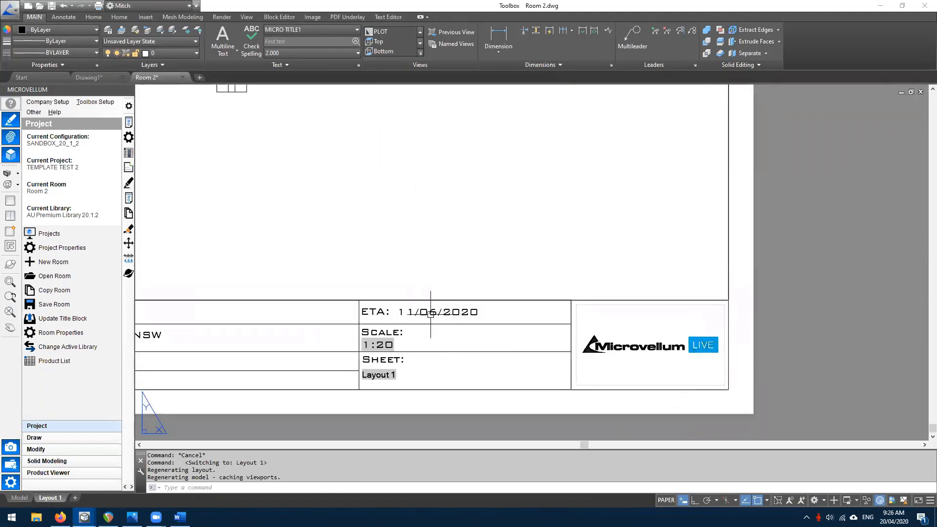
scroll(423, 315, down, 4)
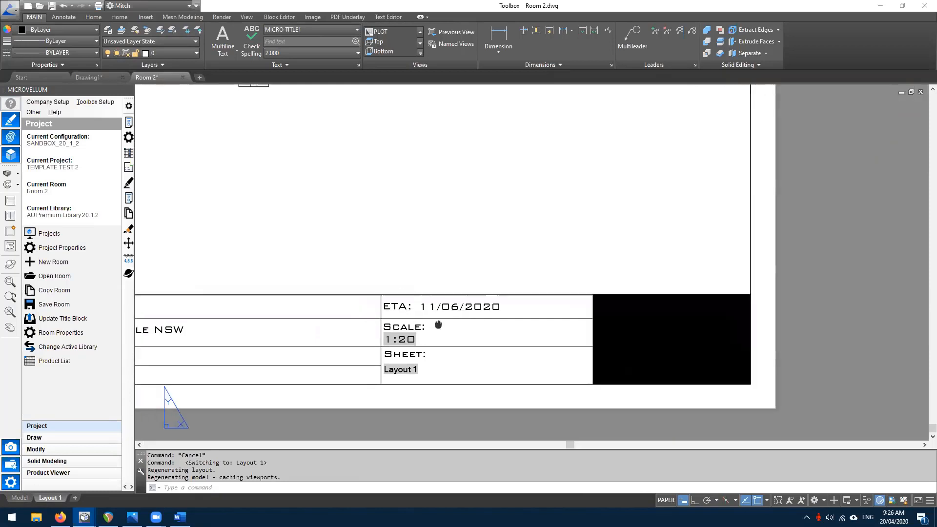
scroll(356, 334, down, 2)
middle_drag(343, 335, 504, 337)
scroll(504, 337, up, 2)
- Change the layout viewport's scale from 1:20 to 1:40
double_click(484, 258)
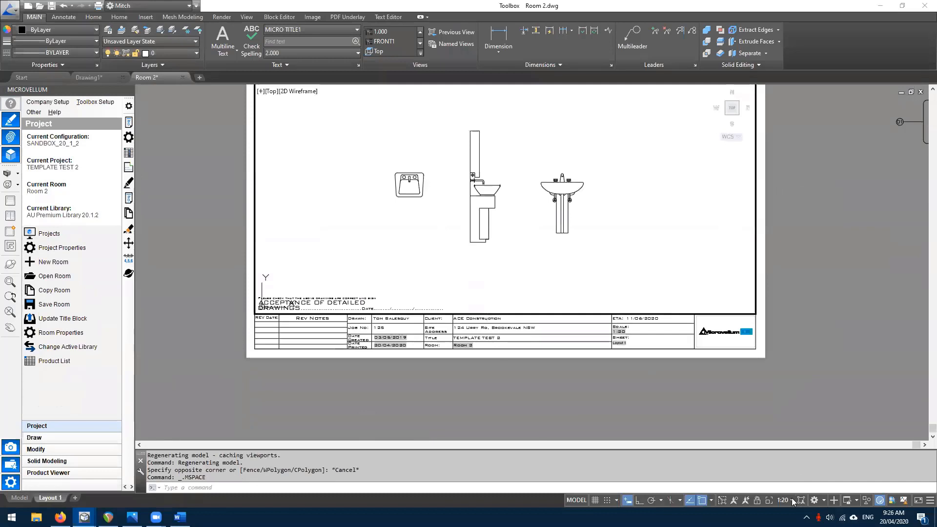
click(791, 500)
click(792, 323)
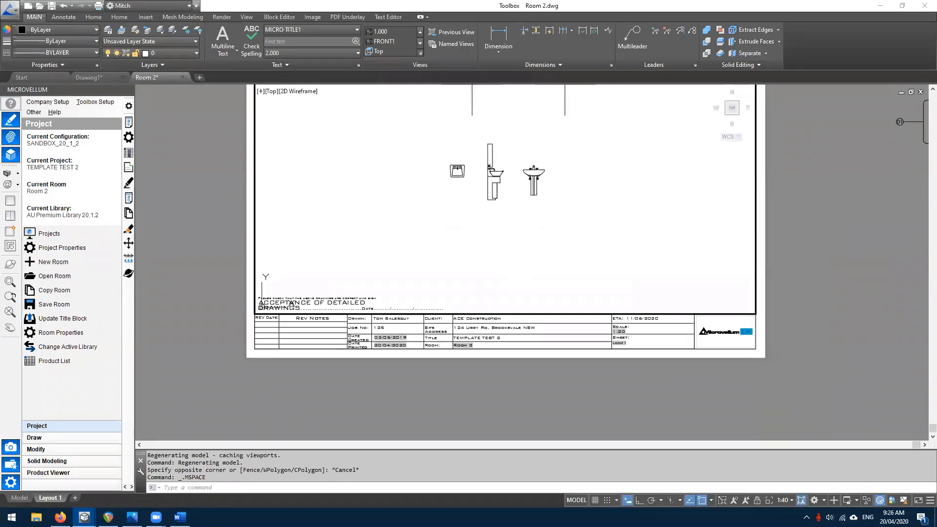
double_click(813, 308)
click(813, 308)
click(479, 408)
key(Escape)
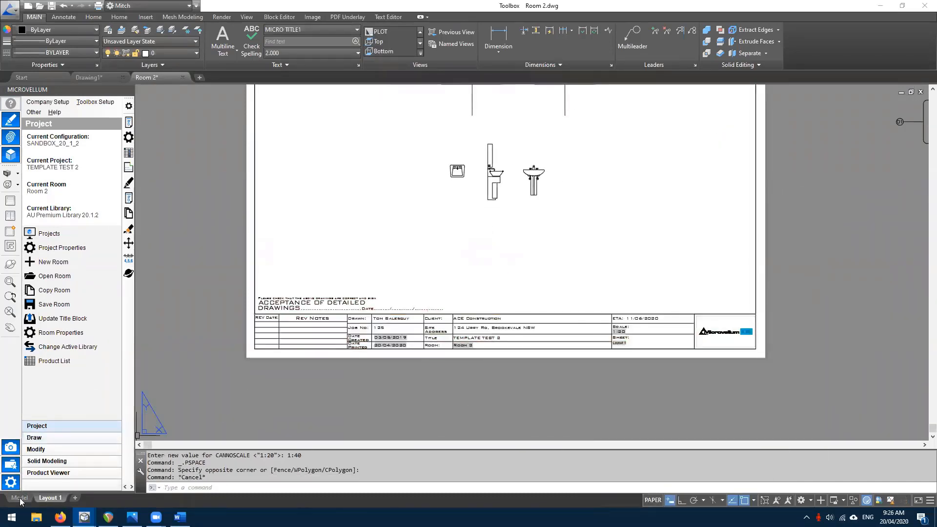
- Return to model space after rechecking Layout 1, and open the Microvellum help menu
click(20, 497)
click(50, 498)
middle_drag(501, 274, 453, 357)
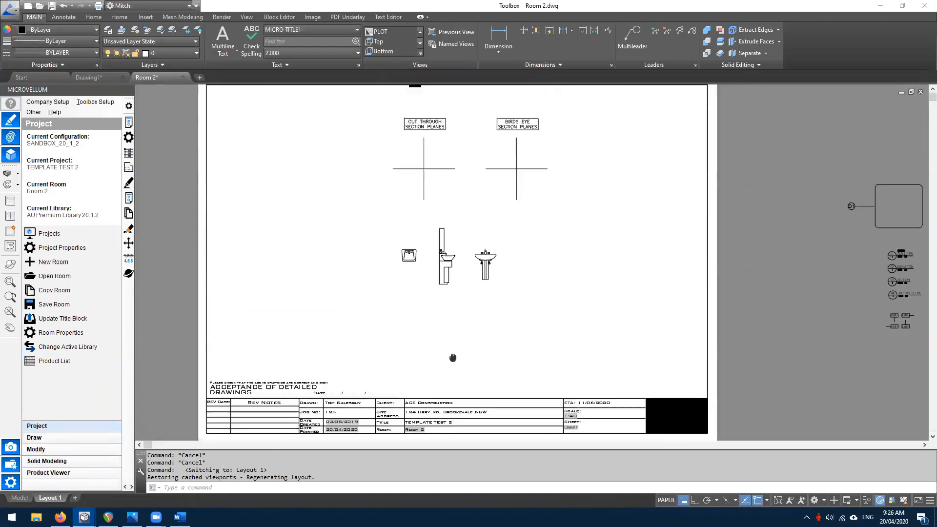
scroll(415, 310, down, 3)
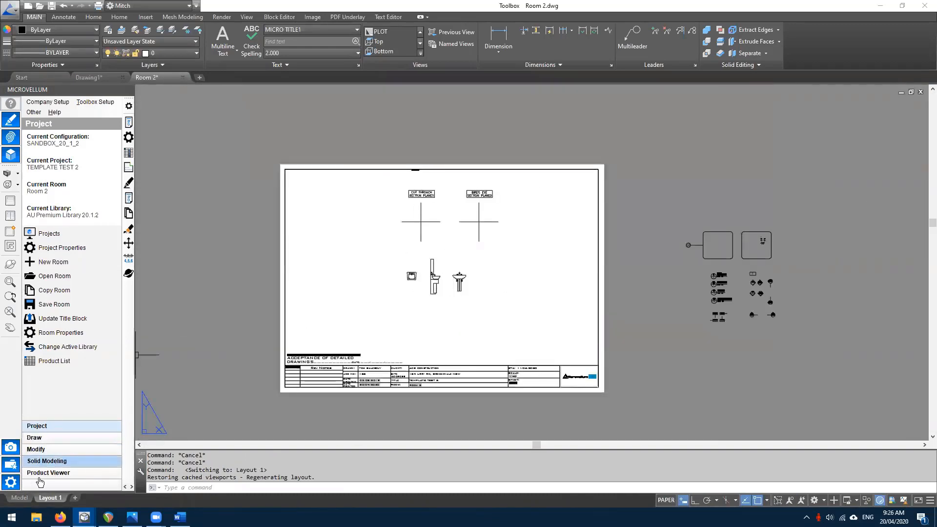
click(20, 498)
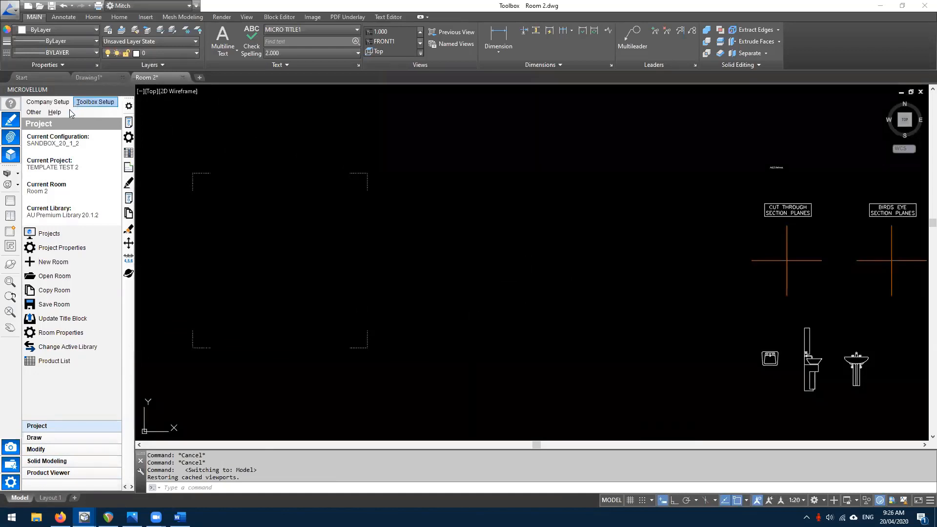
click(55, 112)
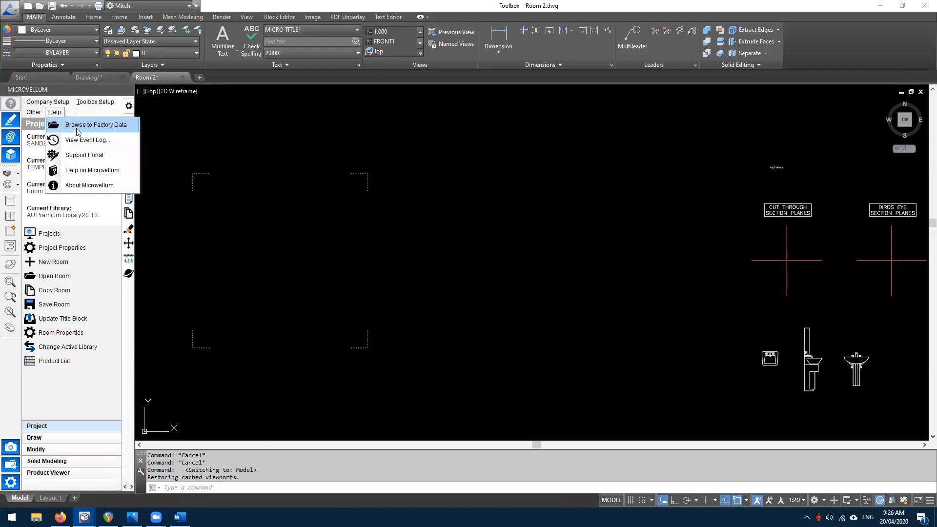
- Browse to the factory data's Drawing Templates folder and sort its files by type
click(77, 125)
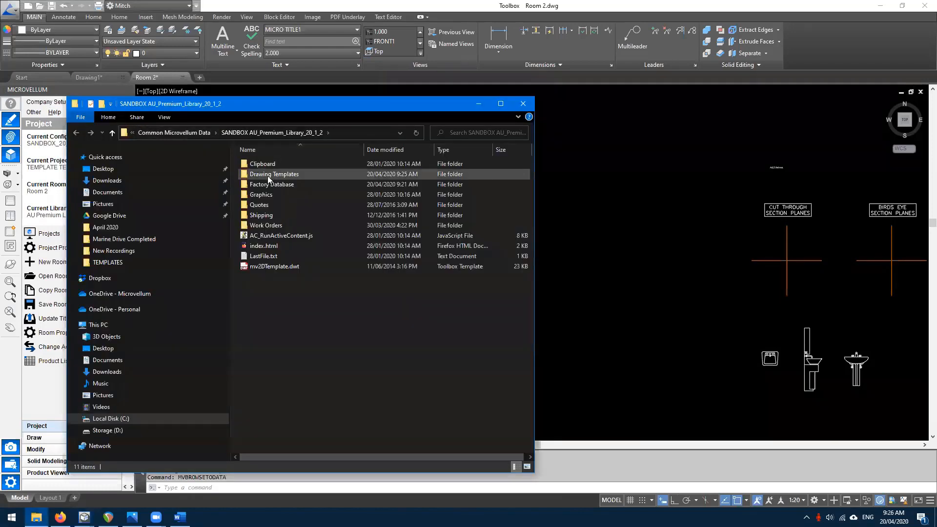
double_click(267, 175)
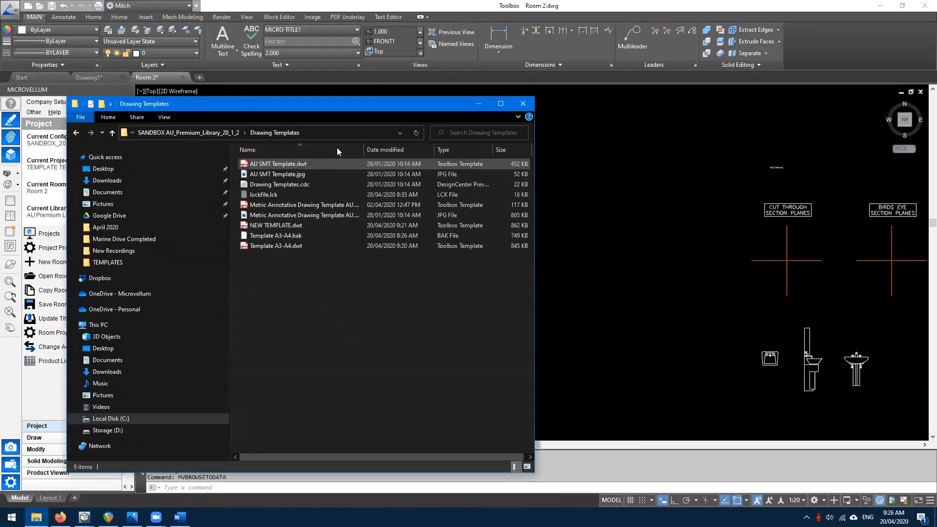
click(457, 150)
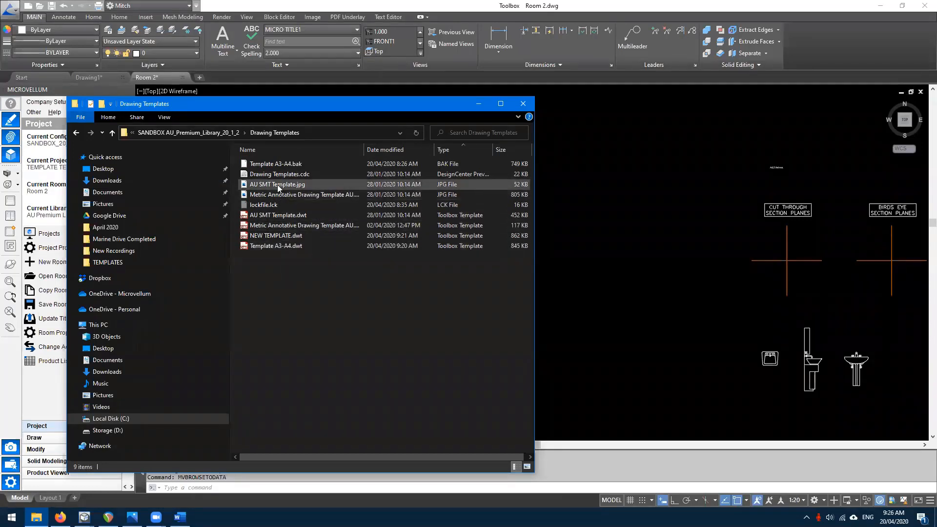
- Inspect the AU SMT, Metric Annotative and NEW TEMPLATE.dwt files, then close the folder window
click(279, 186)
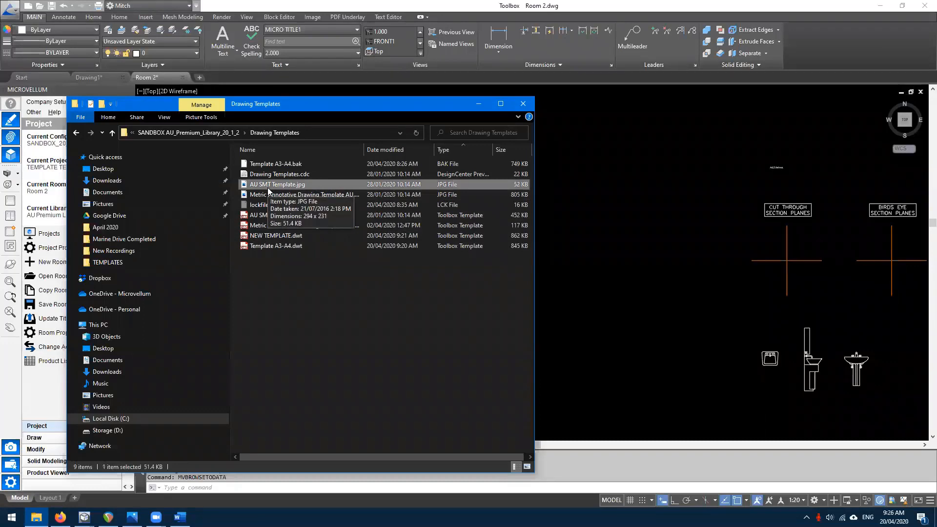
click(276, 216)
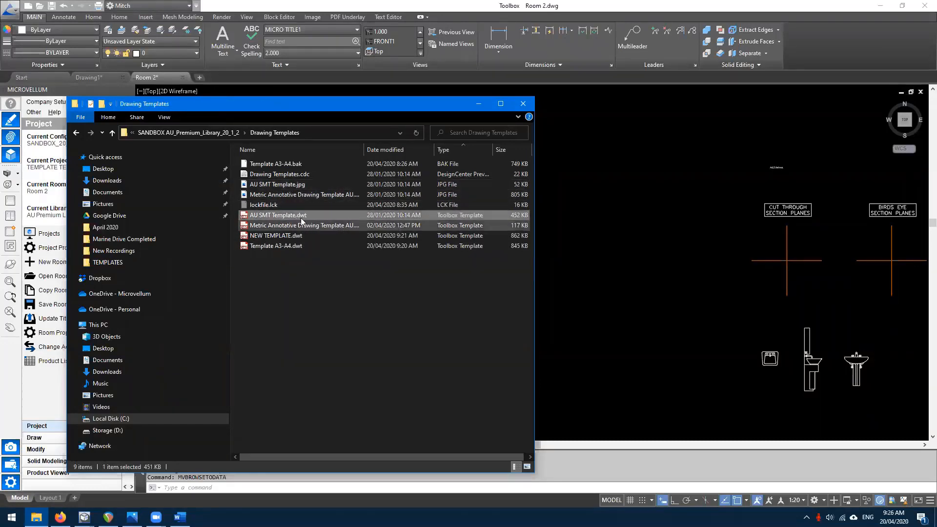
click(294, 195)
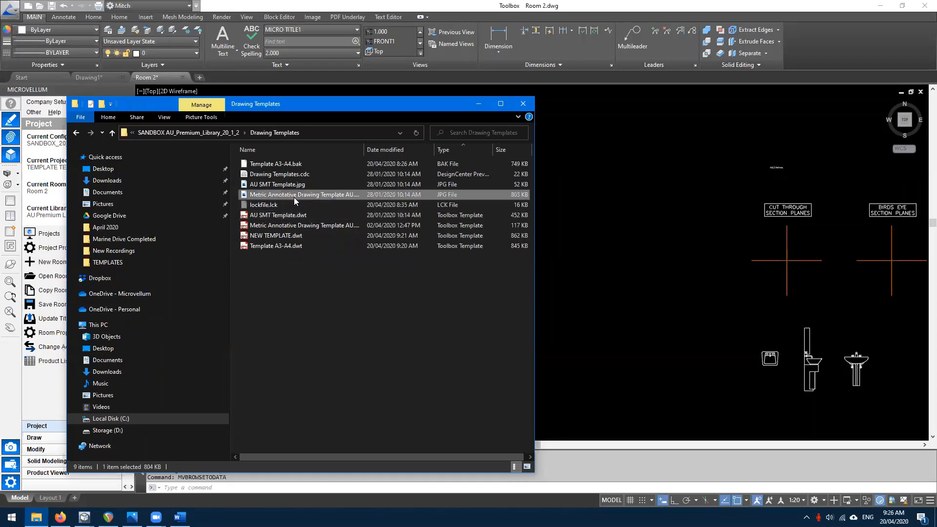
click(323, 225)
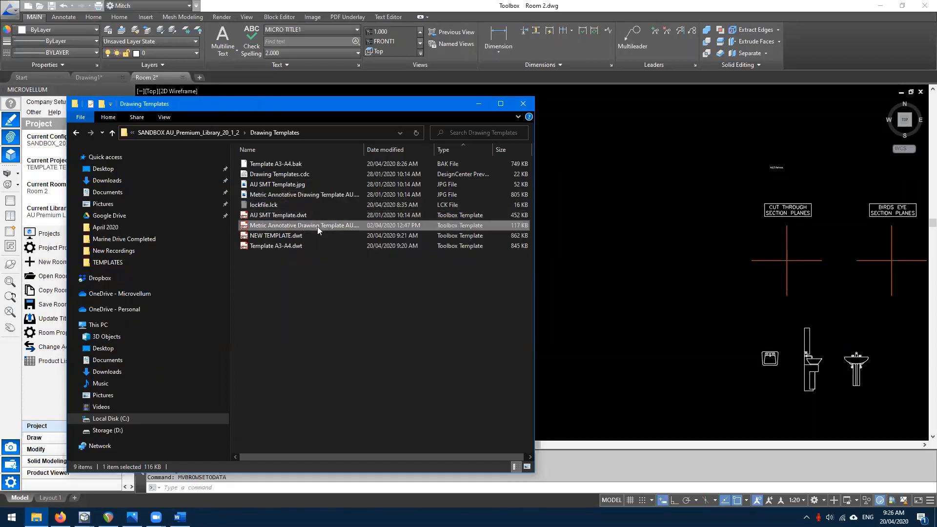
click(287, 236)
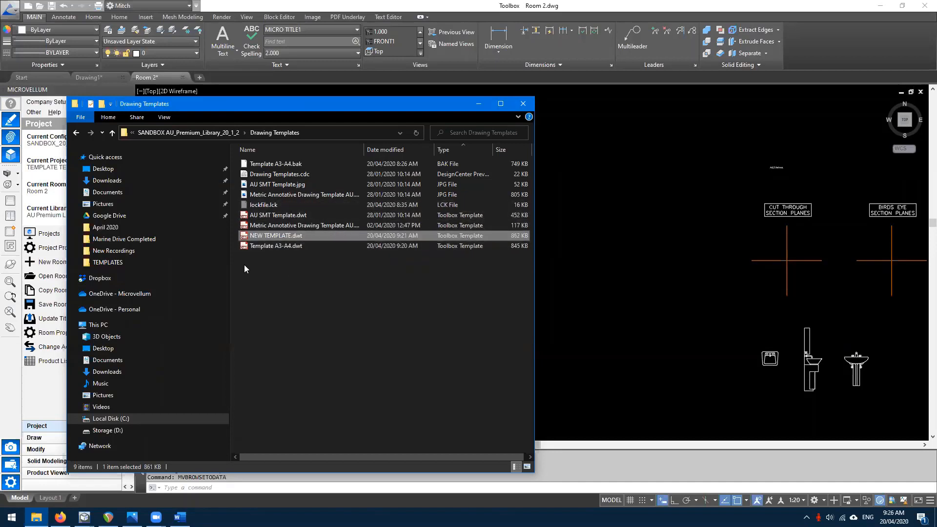
drag(245, 265, 451, 288)
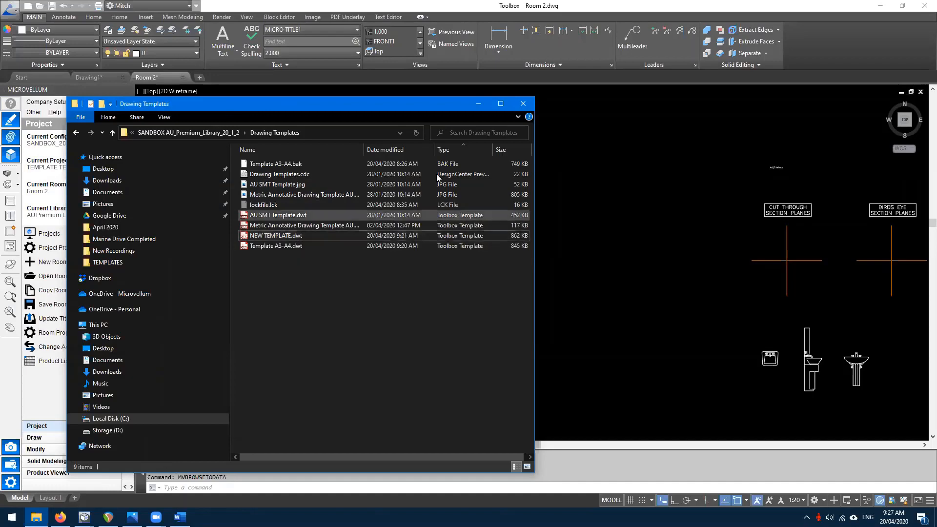
click(516, 103)
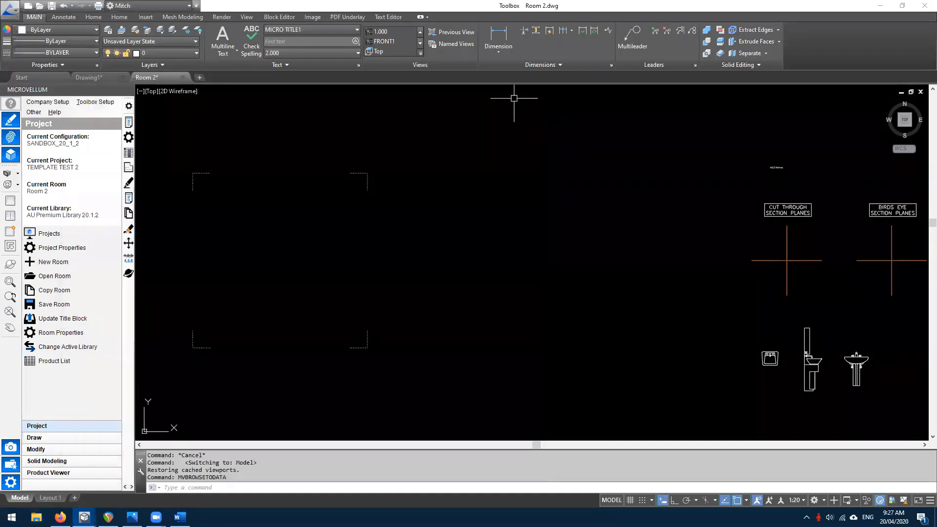